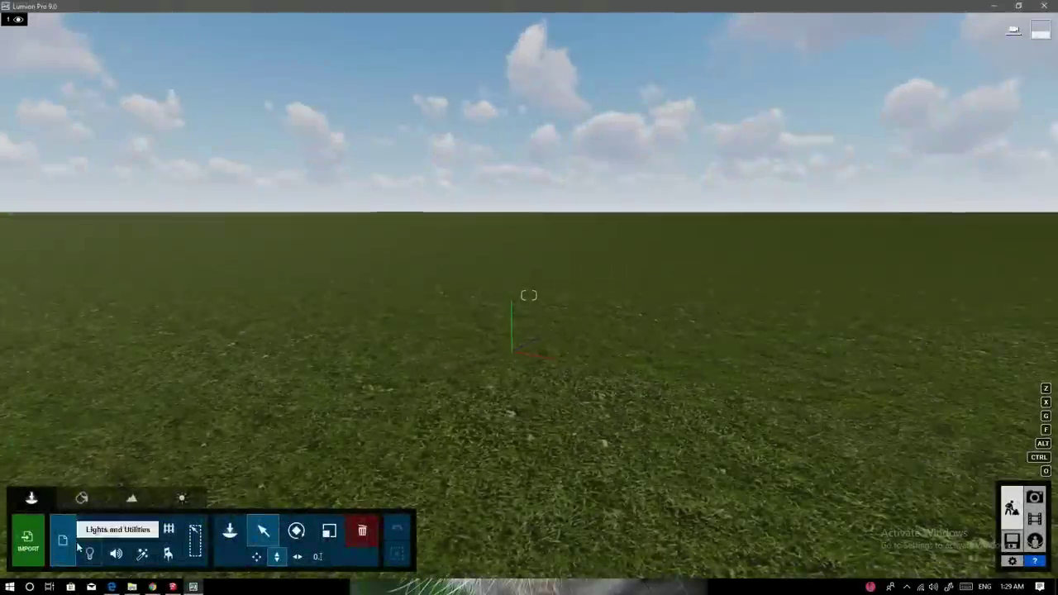
# Step: Import Pergola_ToLumion.skp and place it on the grass
pyautogui.click(62, 539)
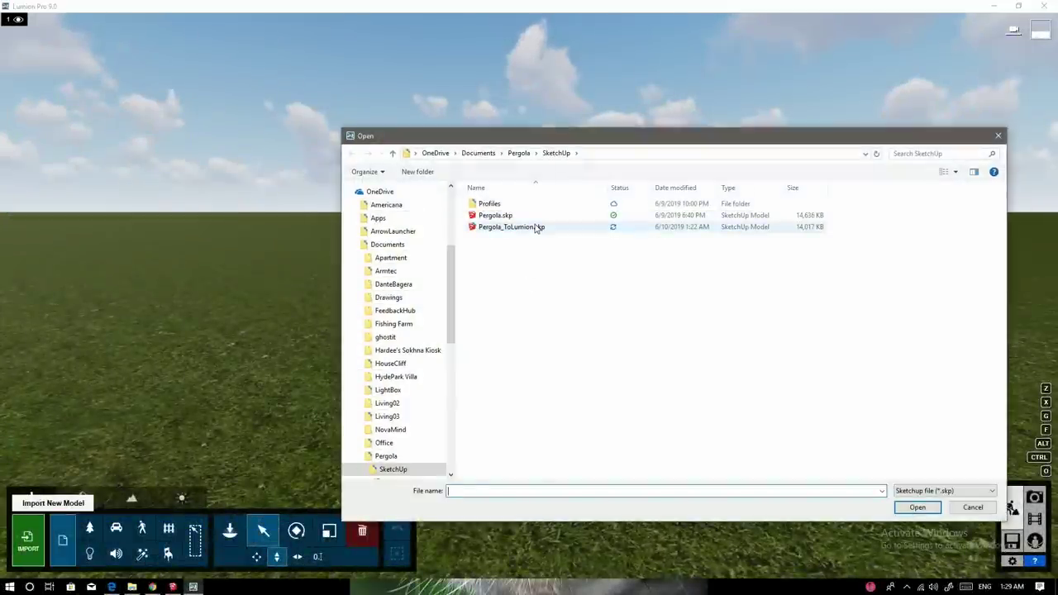
pyautogui.doubleClick(536, 227)
pyautogui.click(690, 413)
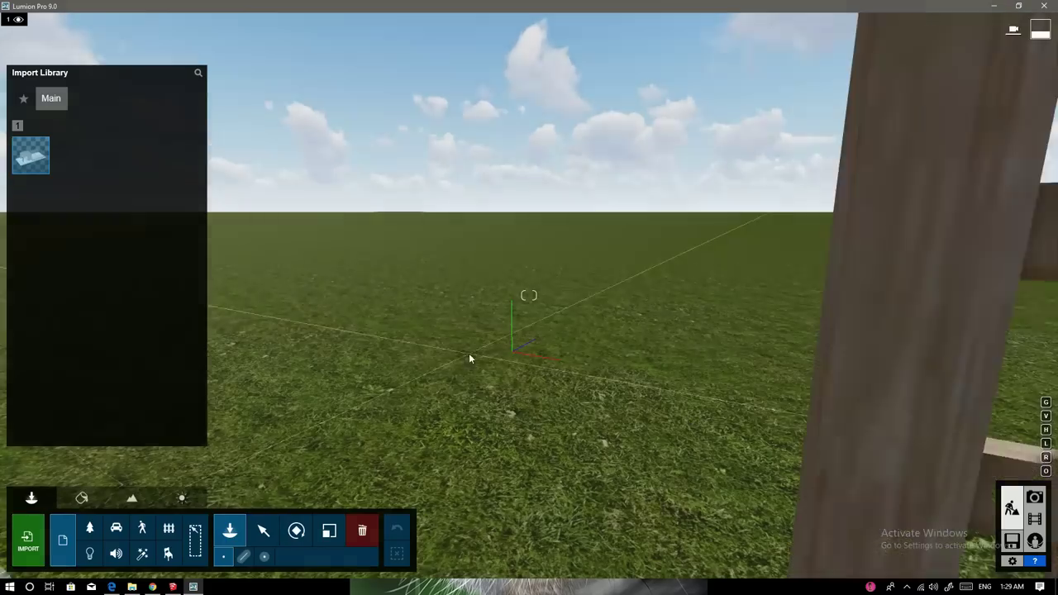
pyautogui.moveTo(513, 354); pyautogui.dragTo(529, 331, button='right')
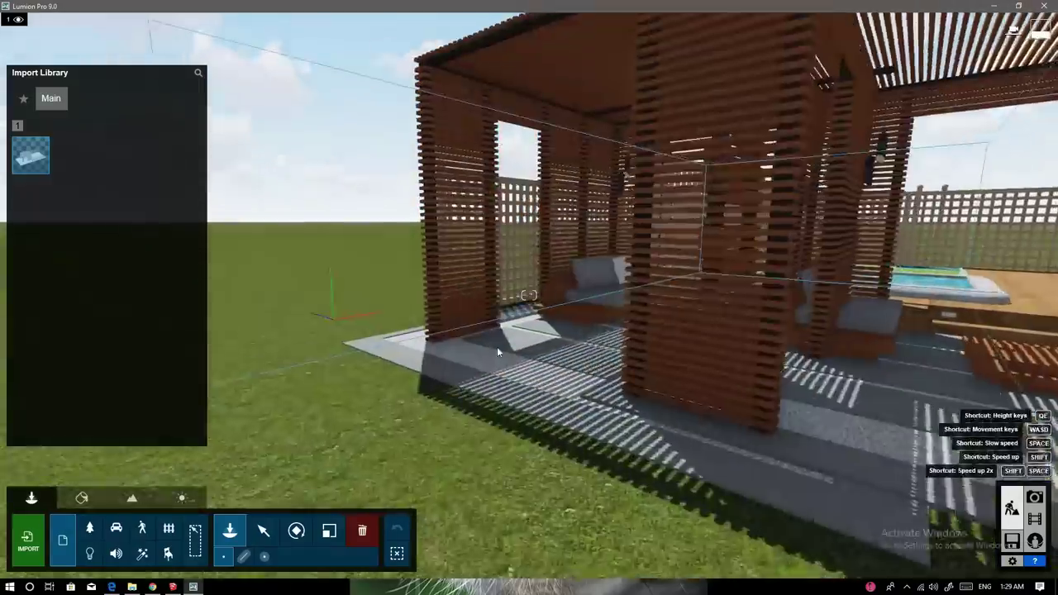
pyautogui.moveTo(529, 331); pyautogui.dragTo(529, 314, button='right')
pyautogui.click(263, 530)
pyautogui.click(436, 384)
pyautogui.click(332, 317)
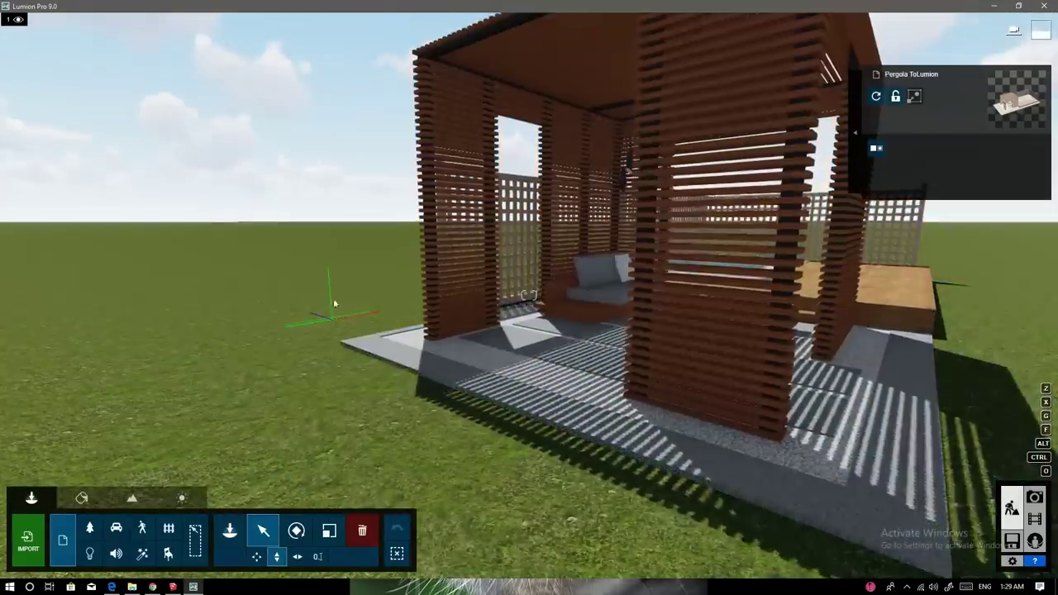
# Step: Orbit and zoom the view in toward the pergola
pyautogui.moveTo(333, 283); pyautogui.dragTo(339, 281, button='right')
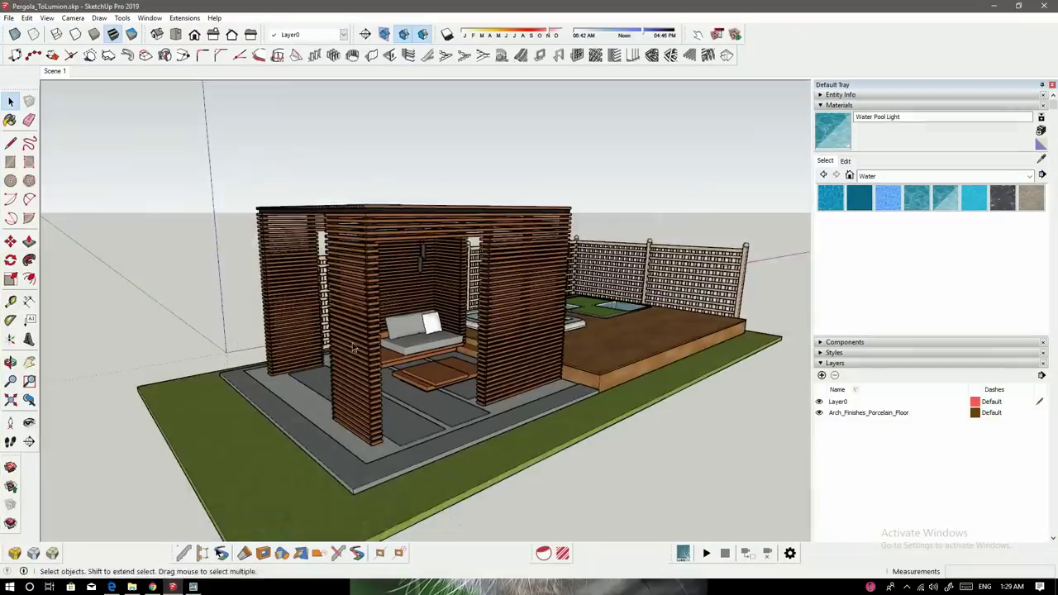
pyautogui.moveTo(353, 348)
pyautogui.mouseDown(button='middle')
pyautogui.moveTo(595, 309)
pyautogui.moveTo(146, 378)
pyautogui.moveTo(105, 371)
pyautogui.moveTo(331, 348)
pyautogui.mouseUp(button='middle')
pyautogui.scroll(3, 414, 331)
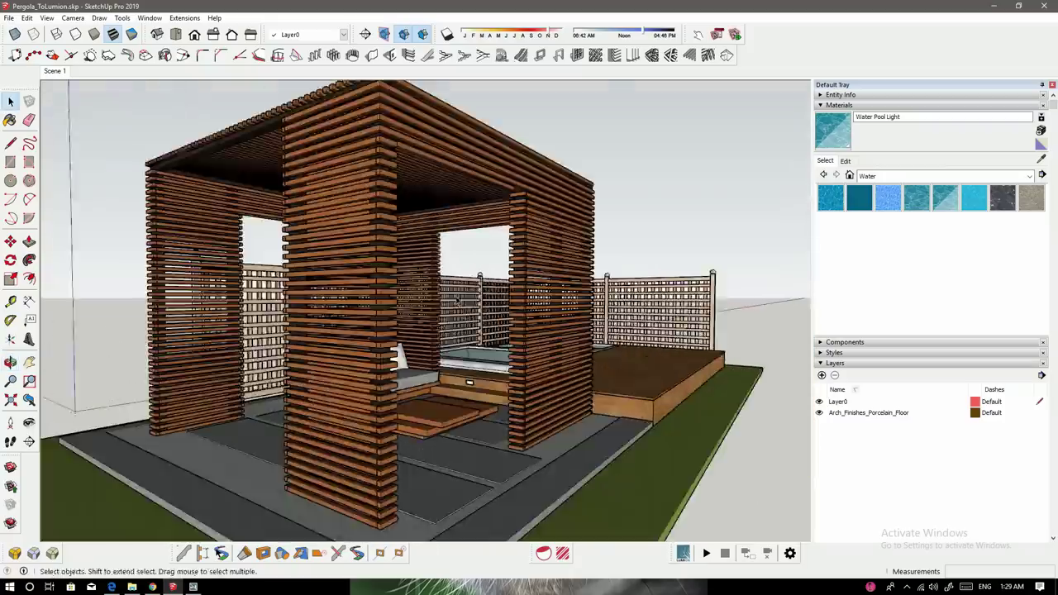
pyautogui.scroll(3, 455, 330)
pyautogui.moveTo(480, 335)
pyautogui.mouseDown(button='middle')
pyautogui.moveTo(507, 340)
pyautogui.moveTo(337, 380)
pyautogui.moveTo(290, 364)
pyautogui.moveTo(496, 314)
pyautogui.mouseUp(button='middle')
# Step: Apply the Nature material Wild Grass 01 to the model's ground plane
pyautogui.click(994, 6)
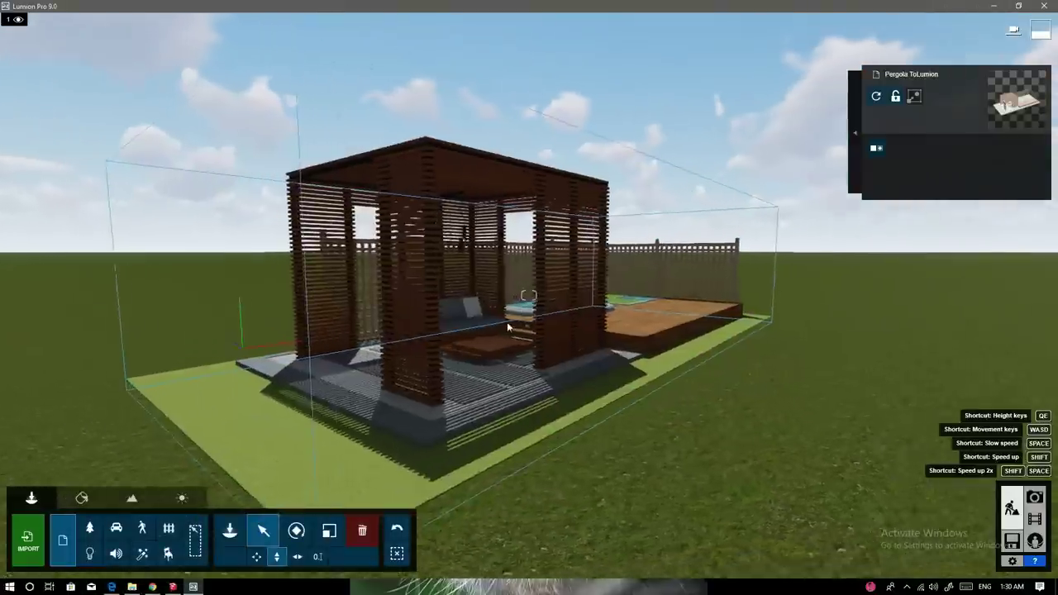
pyautogui.click(82, 498)
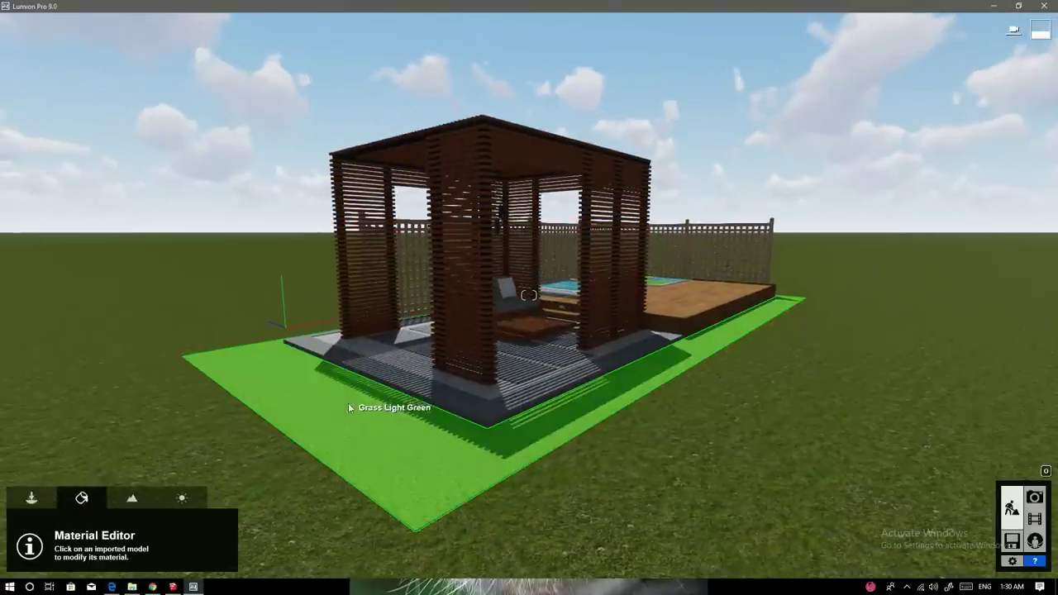
pyautogui.click(348, 403)
pyautogui.click(36, 201)
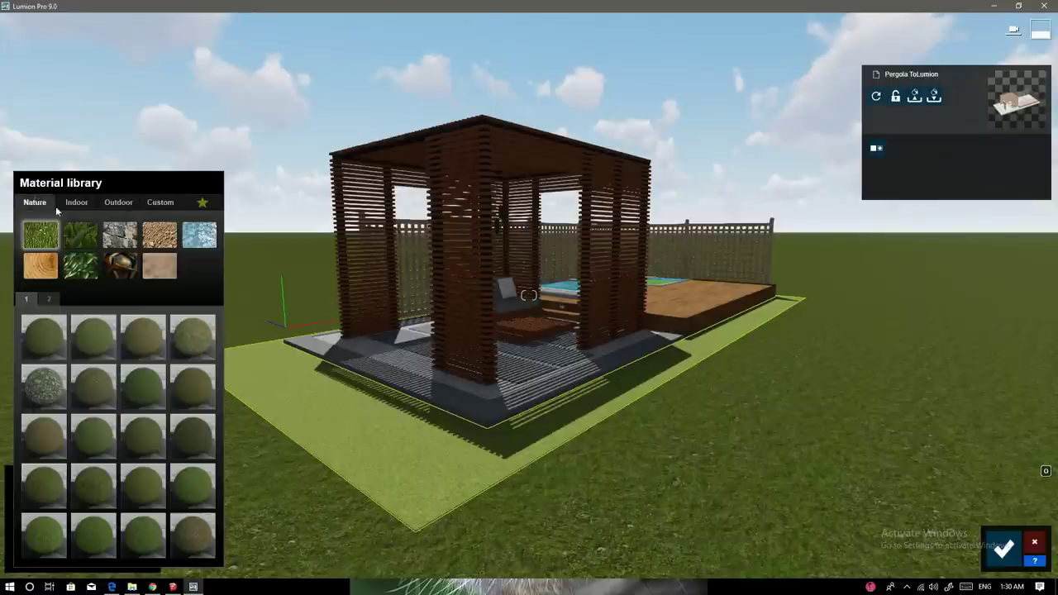
pyautogui.click(139, 398)
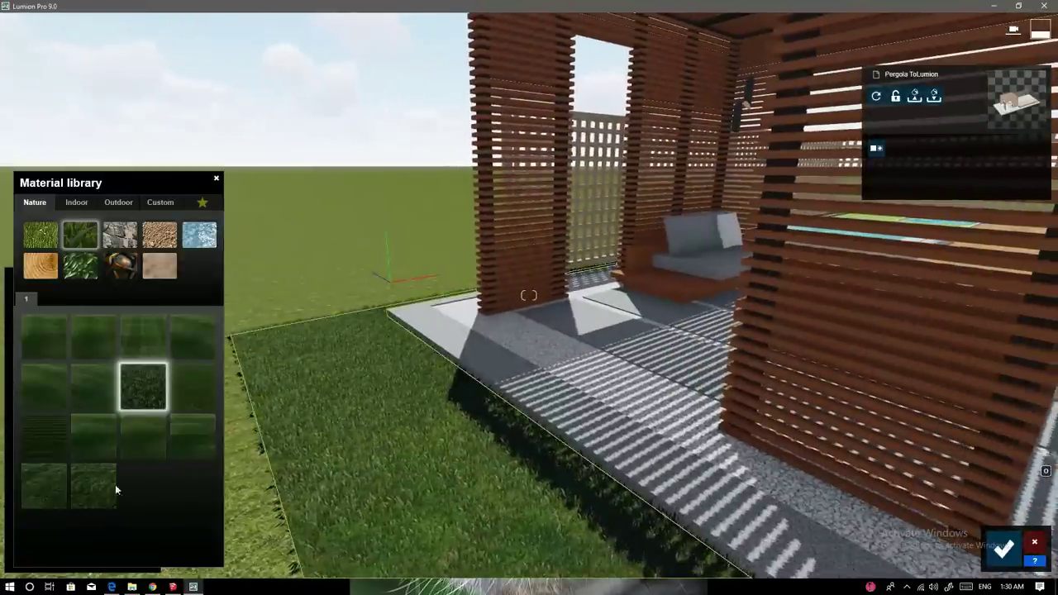
pyautogui.click(60, 485)
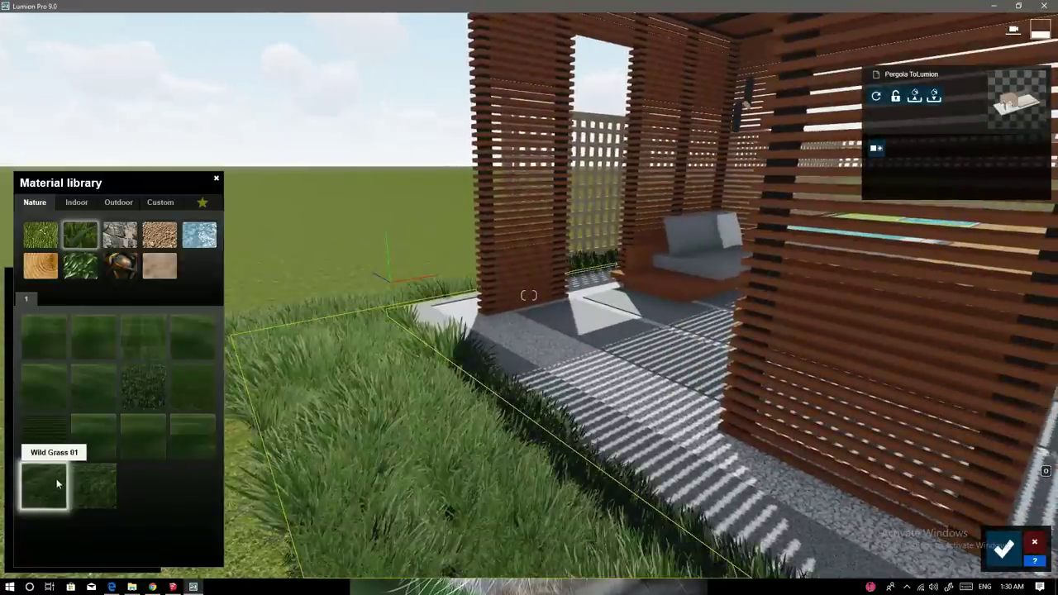
# Step: Set Wild Grass 01 to grass size 0.1 and length 0.6, and confirm
pyautogui.click(57, 484)
pyautogui.moveTo(37, 456); pyautogui.dragTo(37, 454)
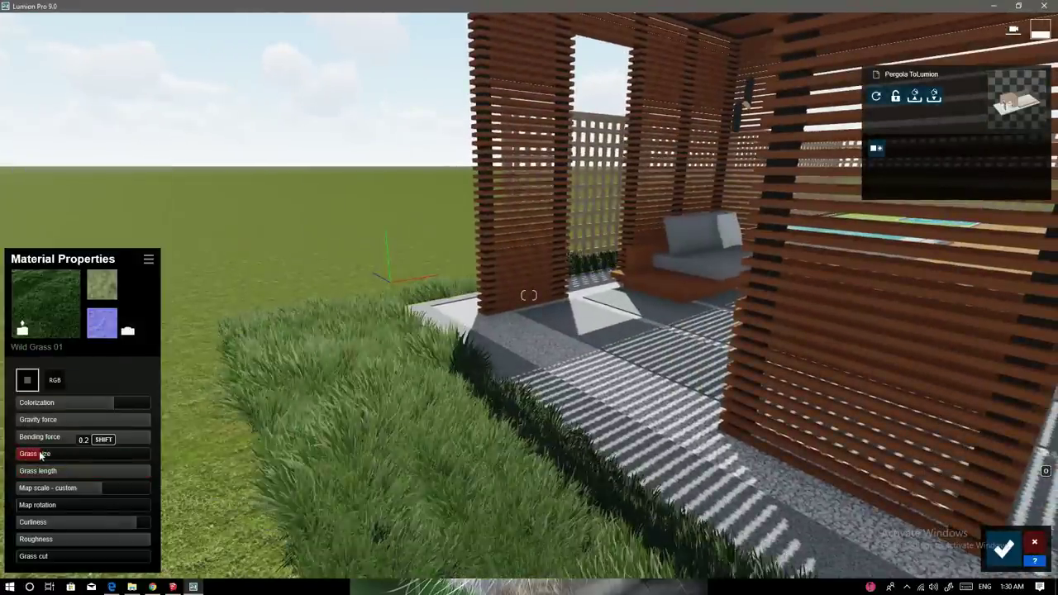
pyautogui.moveTo(138, 473); pyautogui.dragTo(100, 473)
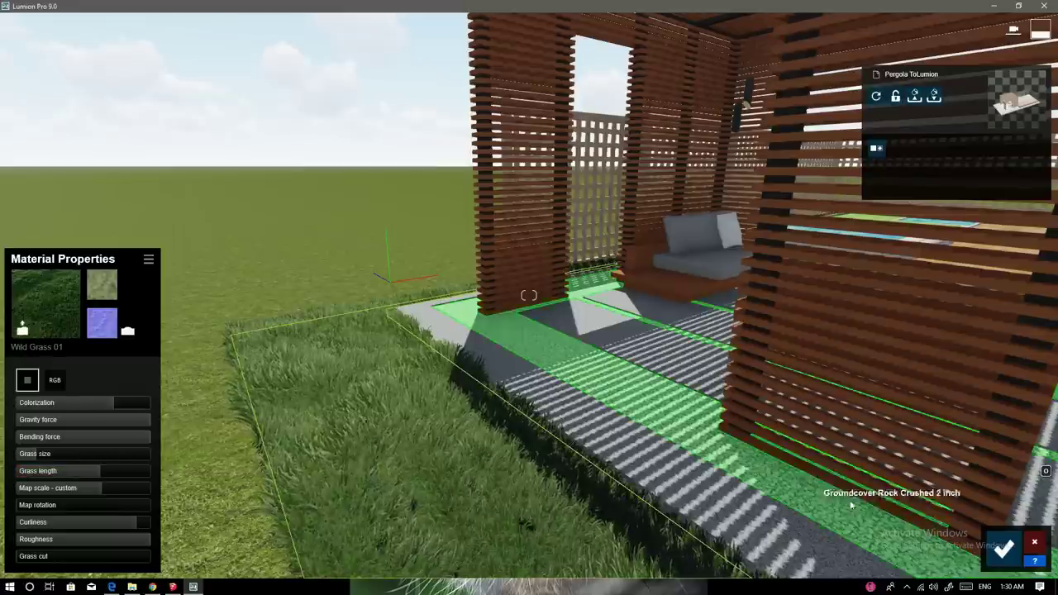
pyautogui.click(1004, 548)
pyautogui.click(131, 499)
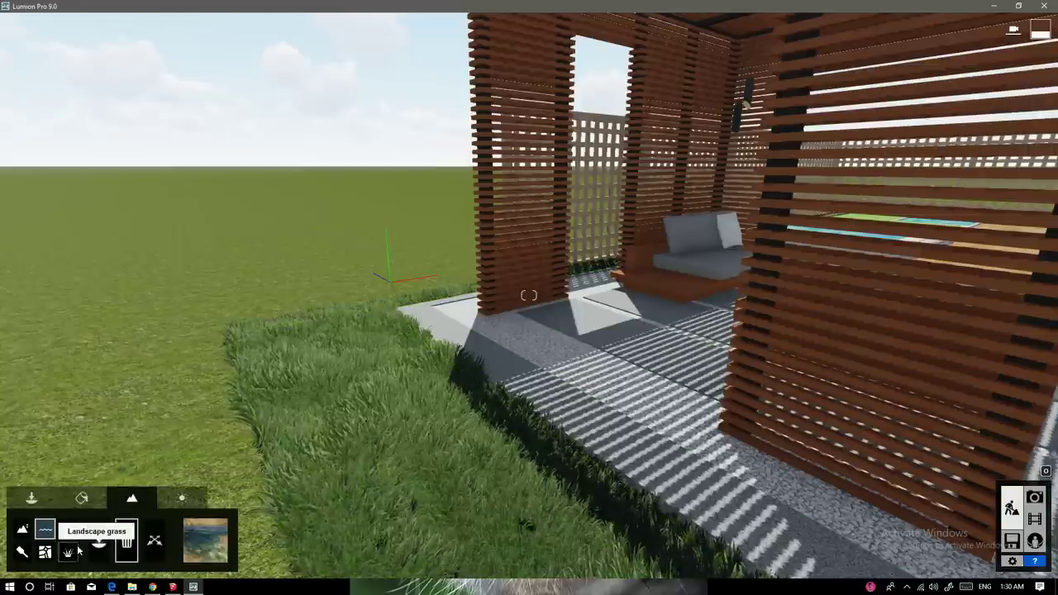
# Step: Turn on landscape grass, fly into the pergola and select its paved floor for retexturing
pyautogui.click(77, 551)
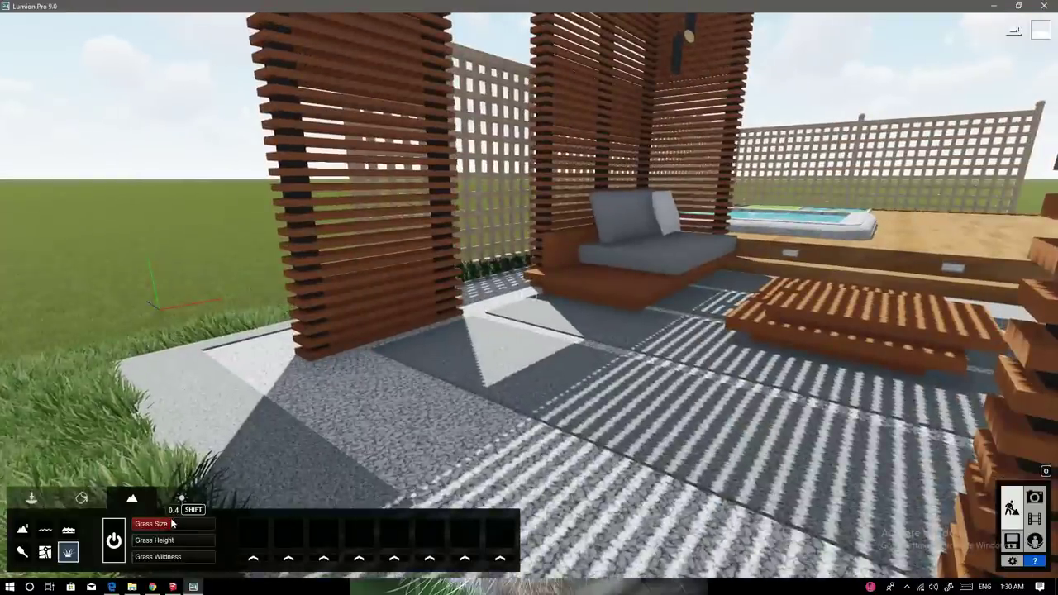
pyautogui.press('w')
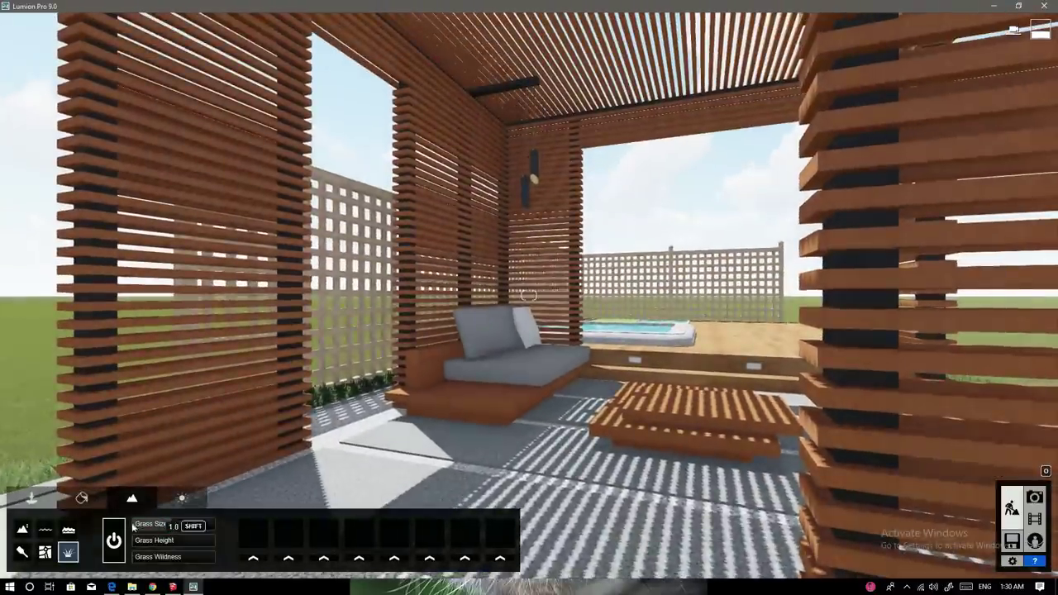
pyautogui.click(80, 501)
pyautogui.click(360, 501)
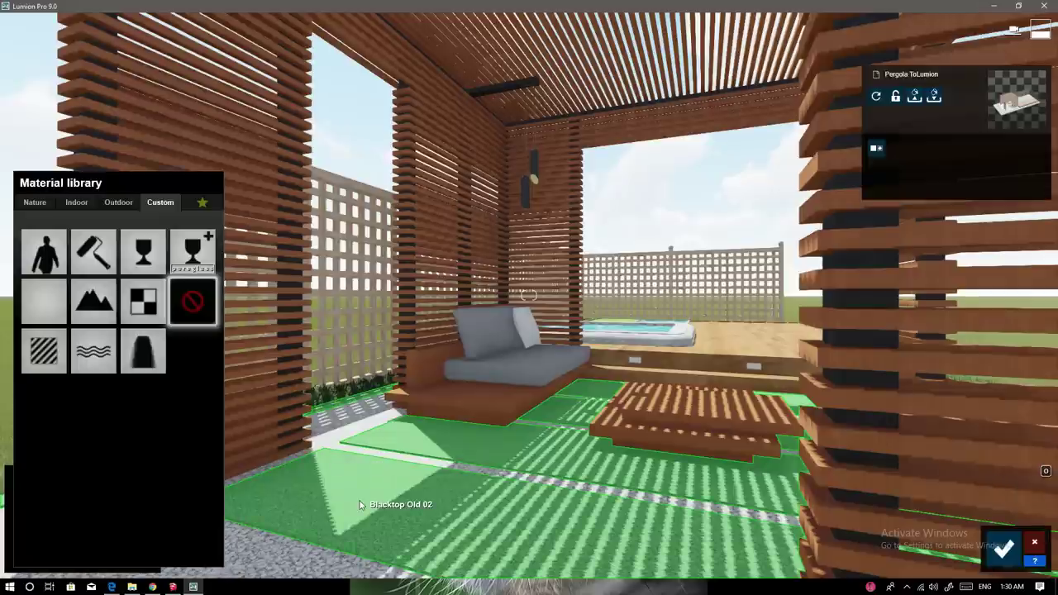
# Step: Try concretes from Outdoor > Concrete page 3 and apply Polii Concrete 010 VAR1 2K to the floor
pyautogui.click(117, 203)
pyautogui.click(84, 236)
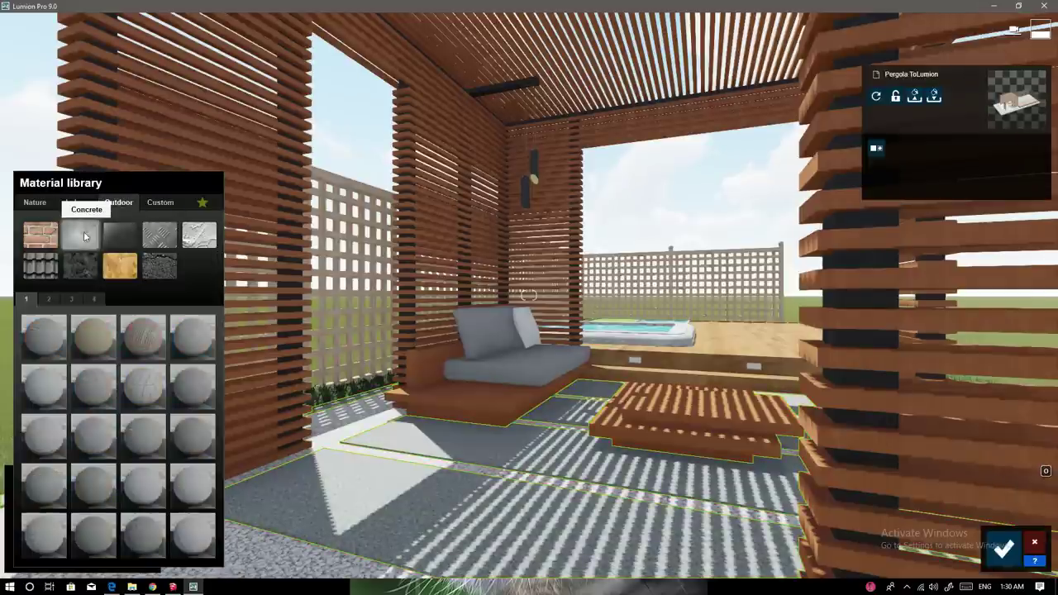
pyautogui.click(71, 299)
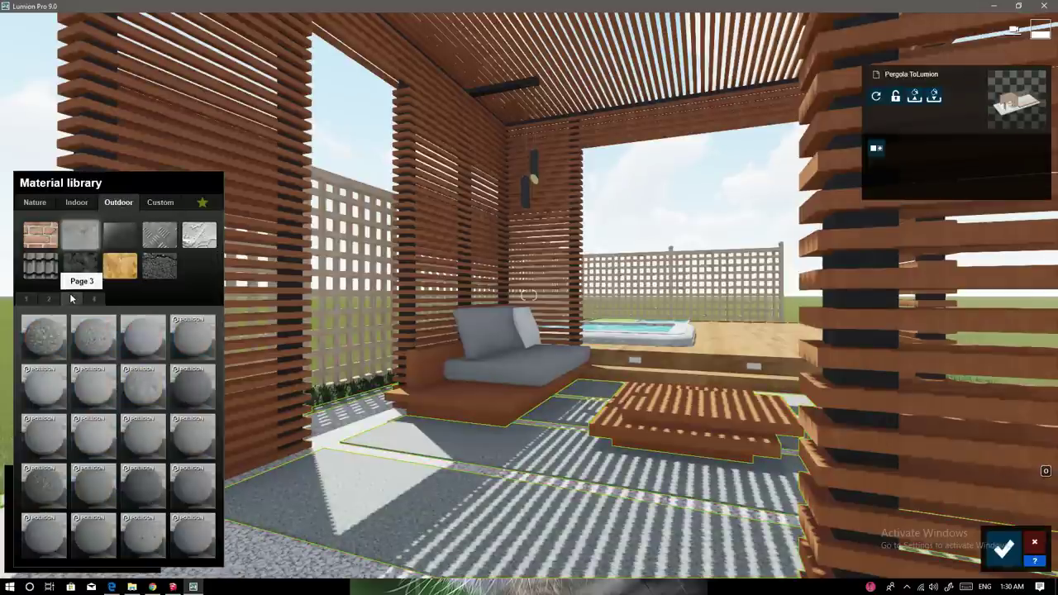
pyautogui.click(105, 442)
pyautogui.moveTo(496, 372); pyautogui.dragTo(509, 441, button='right')
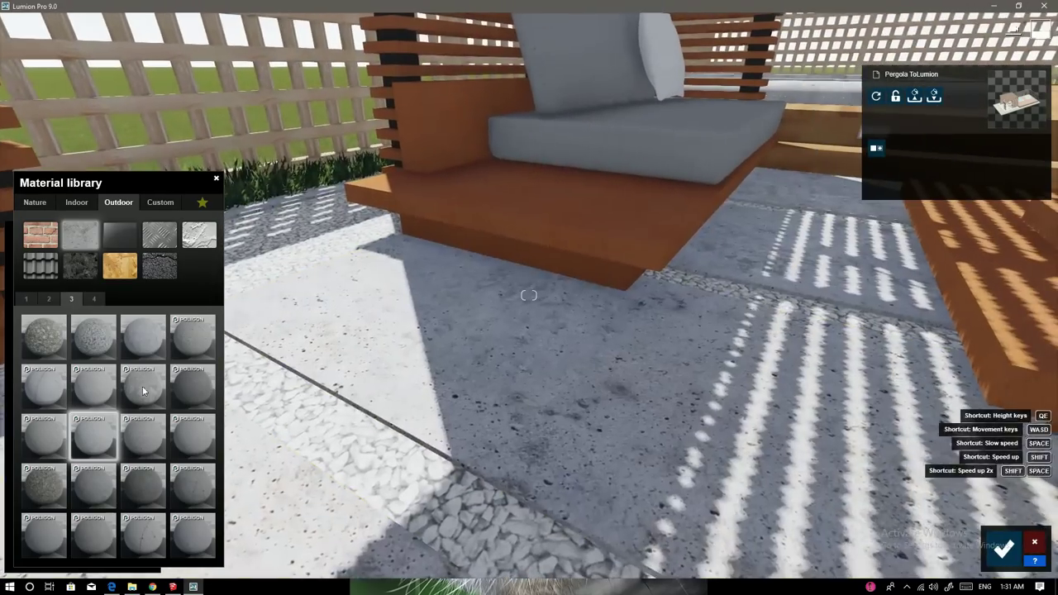
pyautogui.click(113, 386)
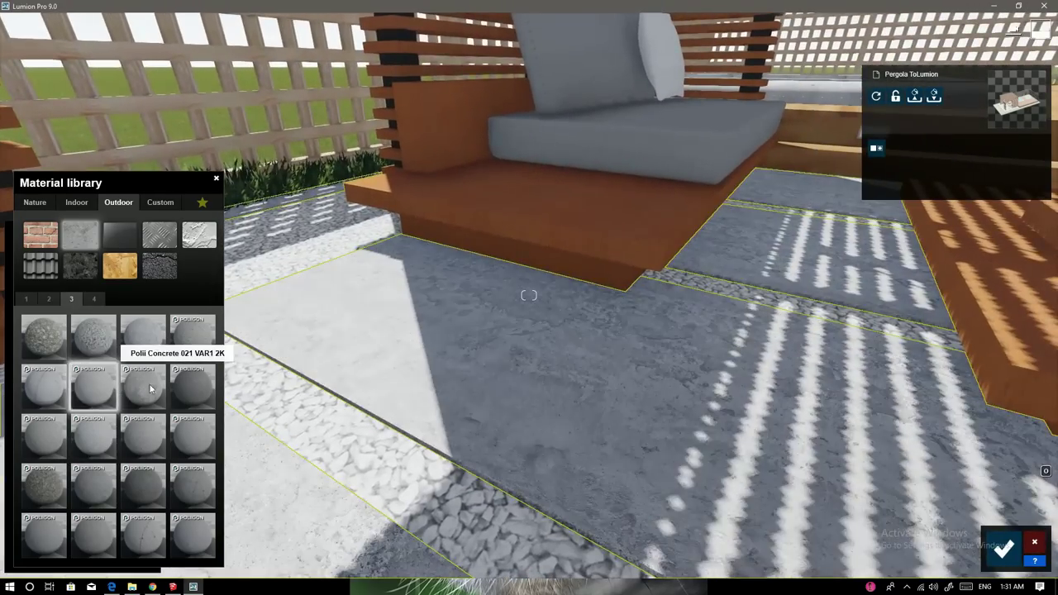
pyautogui.click(153, 389)
pyautogui.click(101, 390)
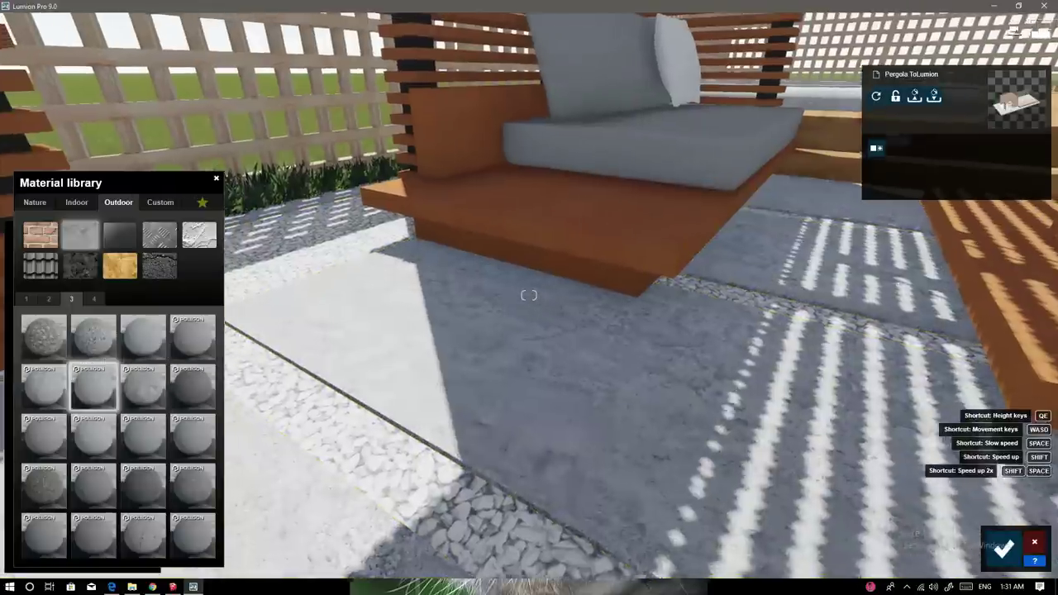
# Step: Remove weathering from the floor concrete and add slight edge wear
pyautogui.click(98, 386)
pyautogui.moveTo(35, 499)
pyautogui.mouseDown()
pyautogui.moveTo(77, 499)
pyautogui.moveTo(16, 499)
pyautogui.mouseUp()
pyautogui.click(28, 563)
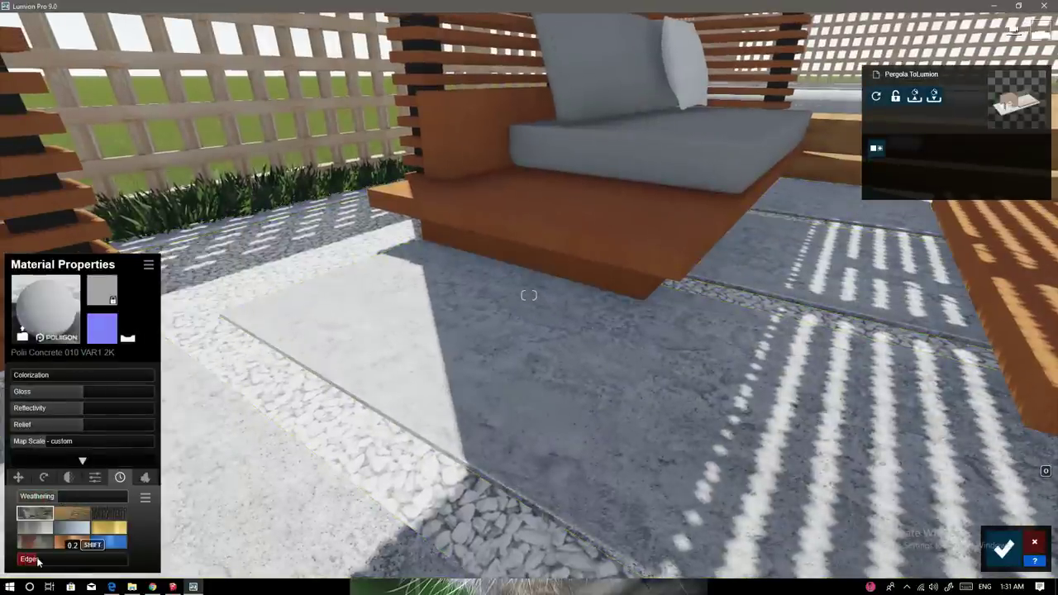
# Step: Apply Poli GroundGravel 010 2k from the Nature soil materials to the gravel strips
pyautogui.click(302, 379)
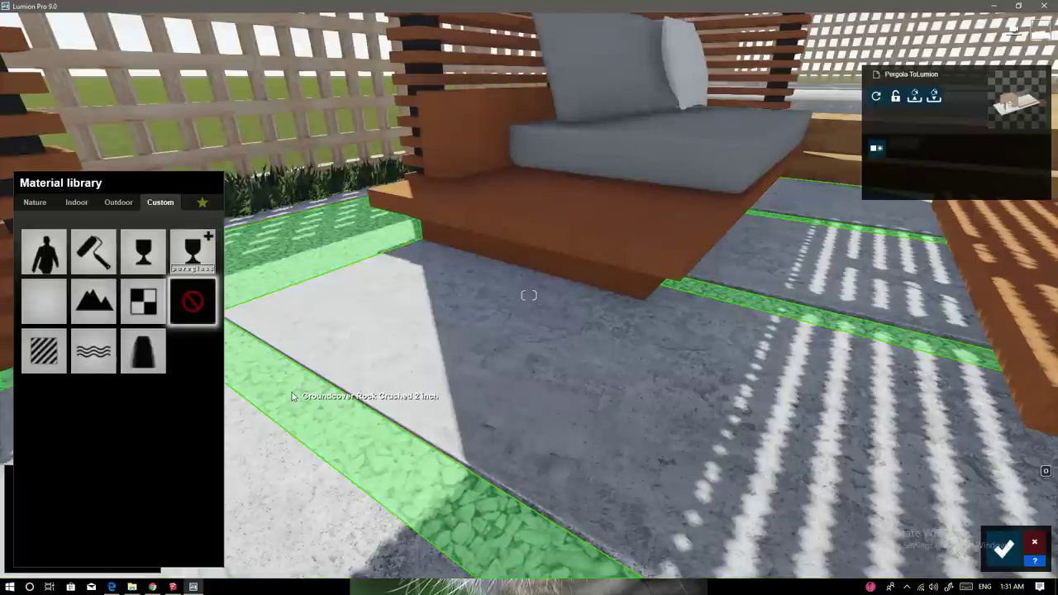
pyautogui.click(33, 203)
pyautogui.click(171, 236)
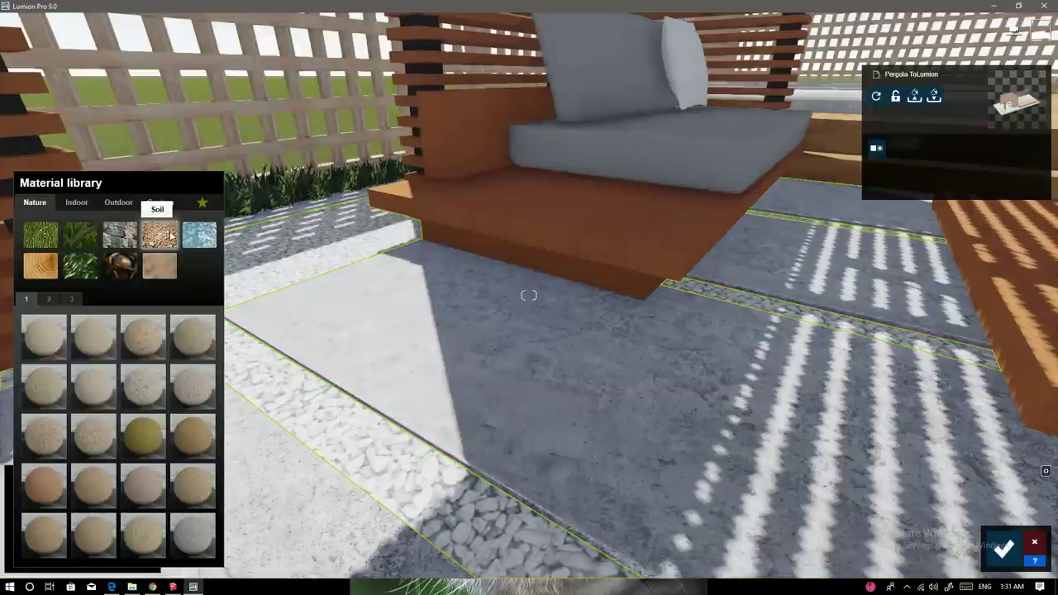
pyautogui.click(71, 300)
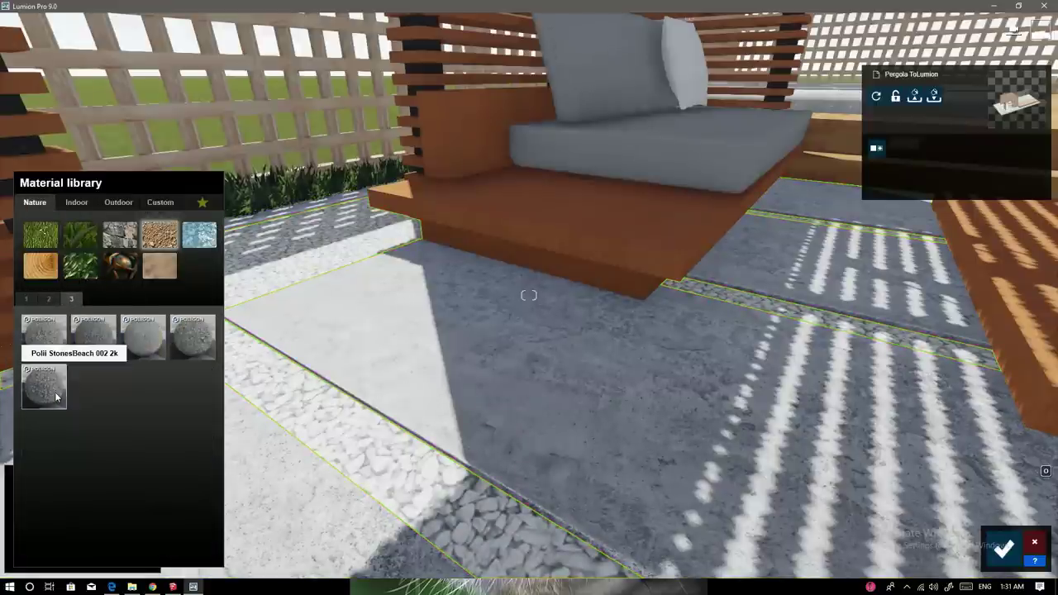
pyautogui.click(50, 302)
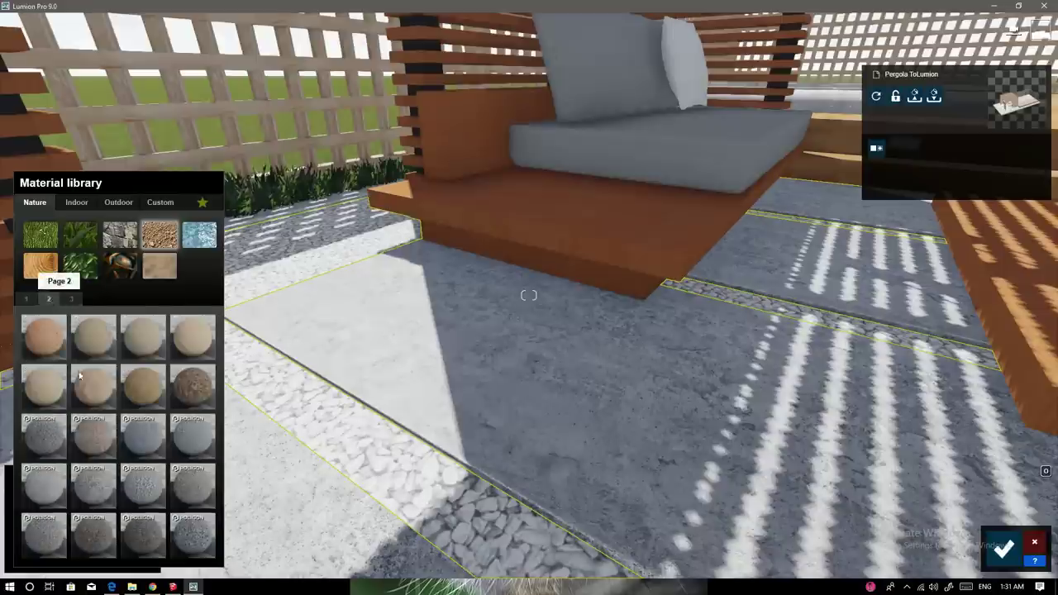
pyautogui.click(141, 474)
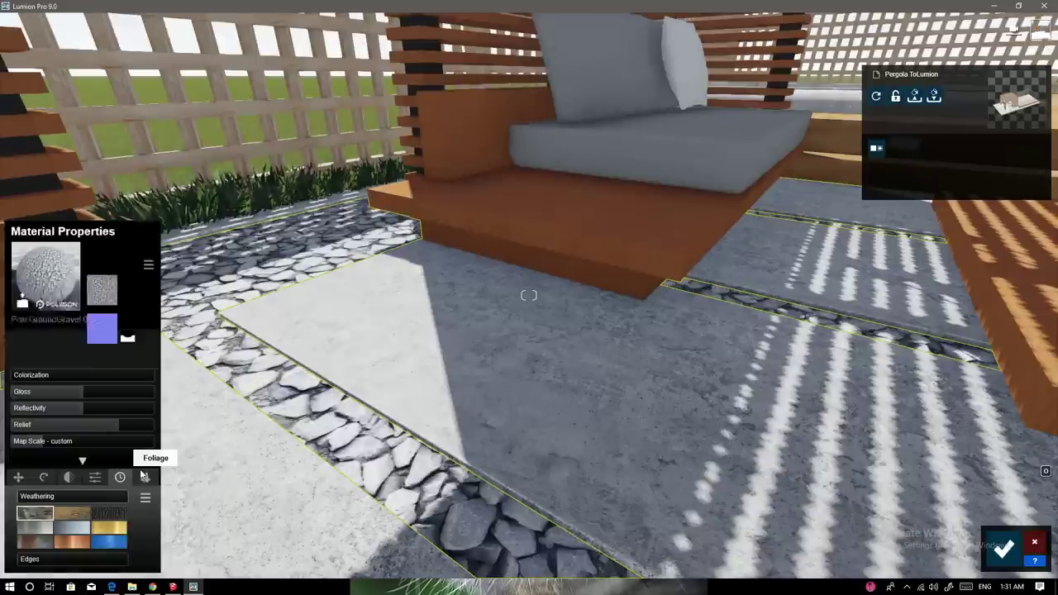
# Step: Adjust the gravel scale, deepen its relief to 1.8 and add weathering
pyautogui.moveTo(38, 441)
pyautogui.mouseDown()
pyautogui.moveTo(1, 460)
pyautogui.moveTo(2, 433)
pyautogui.mouseUp()
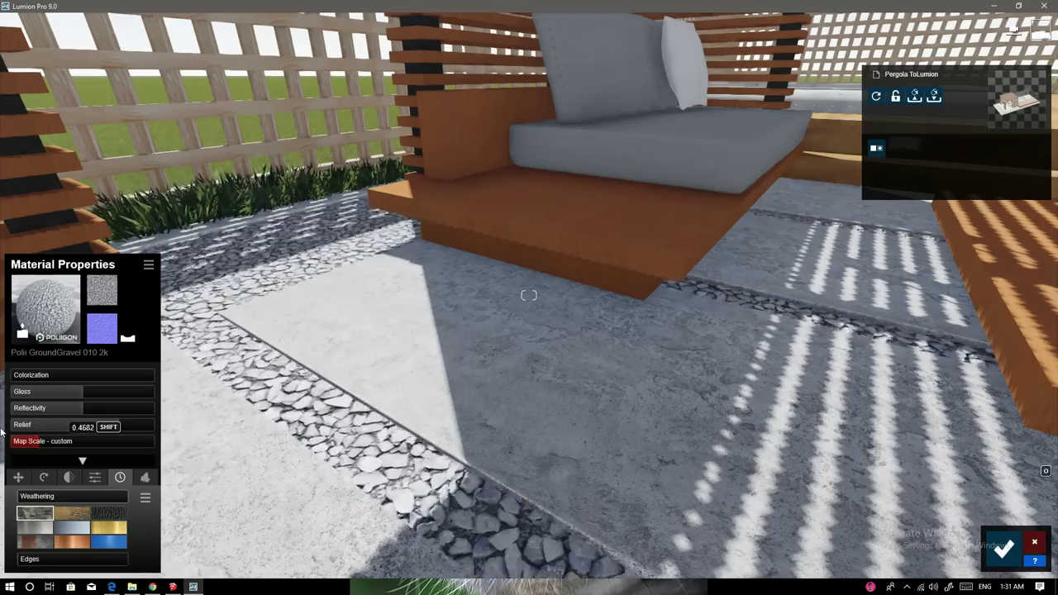
pyautogui.moveTo(126, 433); pyautogui.dragTo(143, 429)
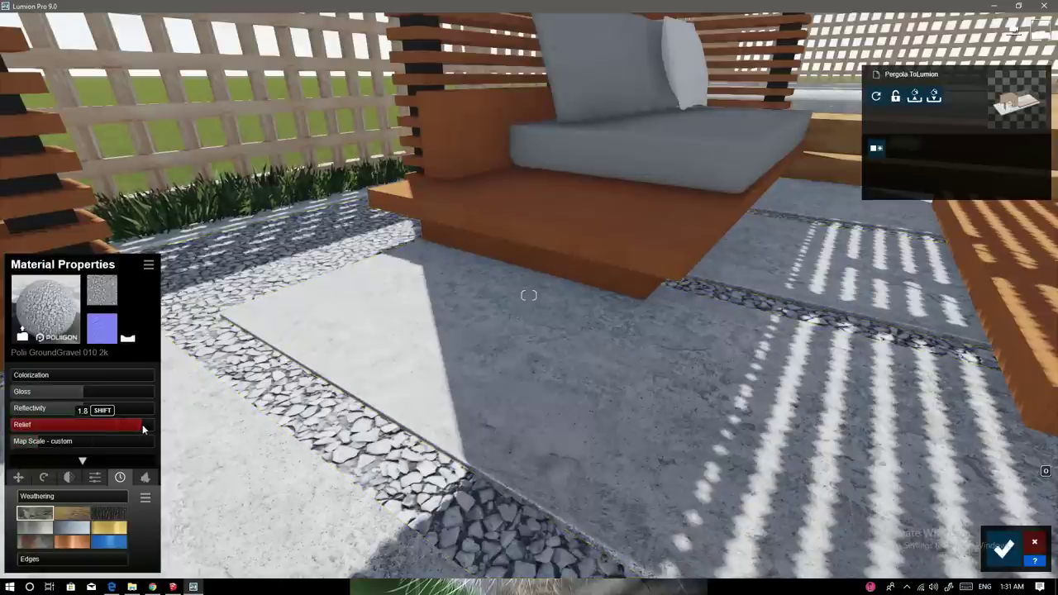
pyautogui.moveTo(65, 496); pyautogui.dragTo(82, 489)
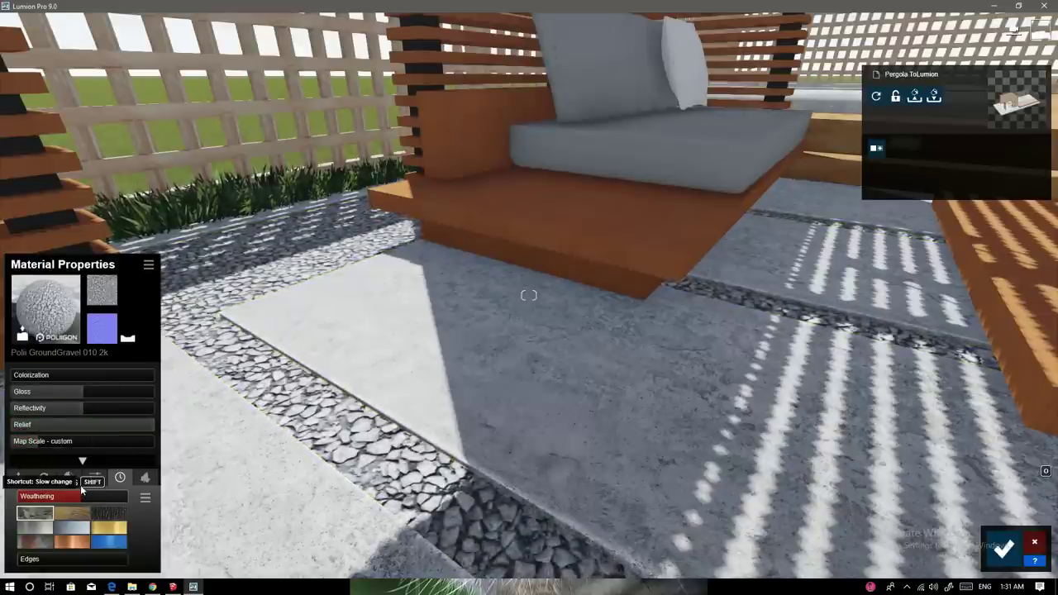
pyautogui.moveTo(76, 489)
pyautogui.mouseDown(button='right')
pyautogui.moveTo(248, 463)
pyautogui.moveTo(374, 387)
pyautogui.mouseUp(button='right')
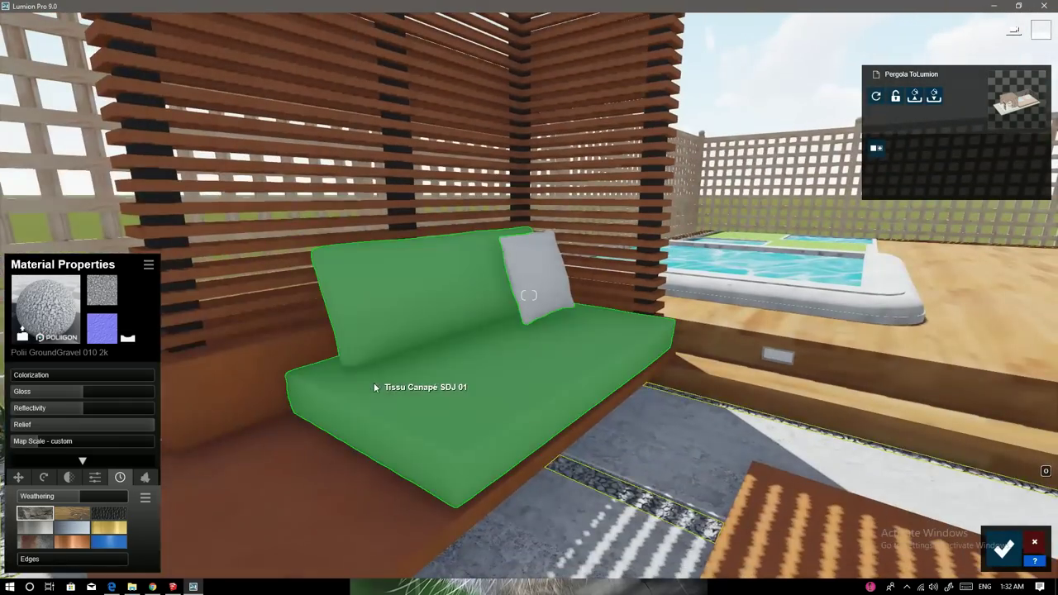
# Step: Give the sofa cushions the Indoor Leather White material
pyautogui.click(375, 387)
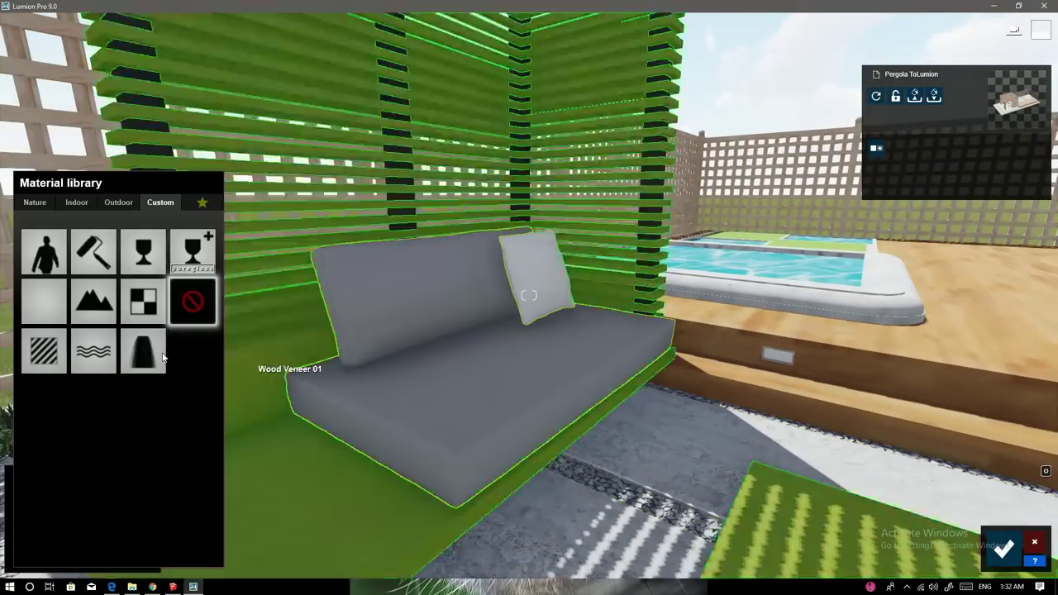
pyautogui.click(78, 202)
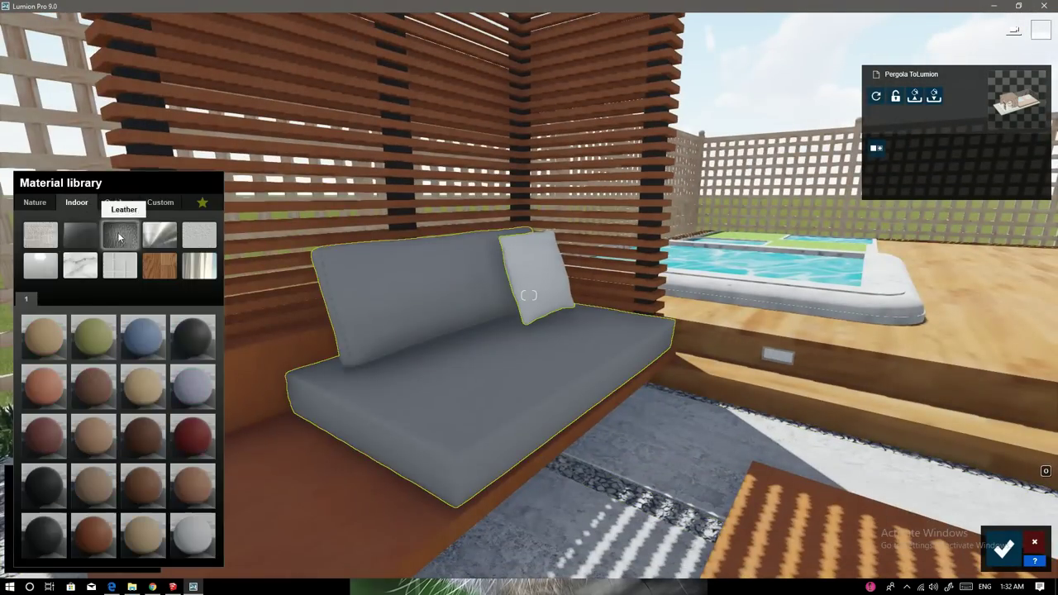
pyautogui.click(203, 539)
# Step: Give the back pillow a dark brown leather from Indoor > Leather
pyautogui.click(530, 276)
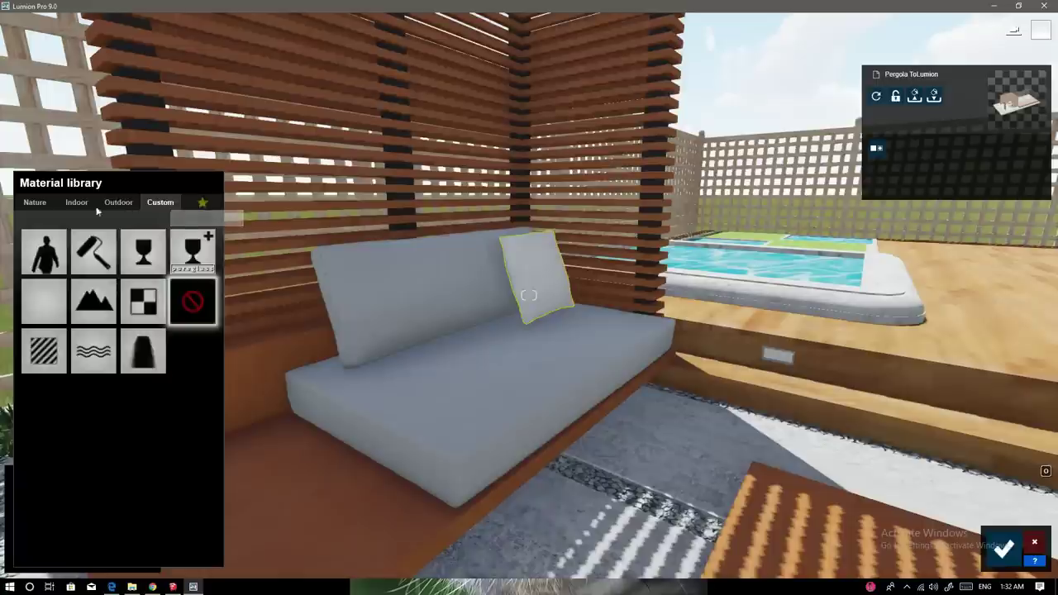
pyautogui.click(78, 202)
pyautogui.click(122, 241)
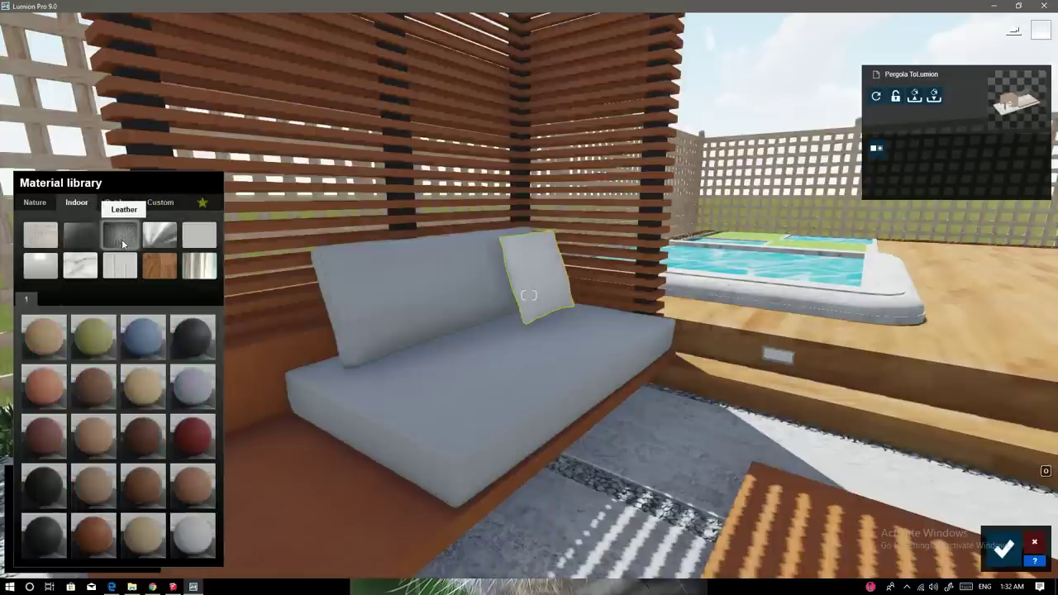
pyautogui.click(94, 534)
pyautogui.press('w')
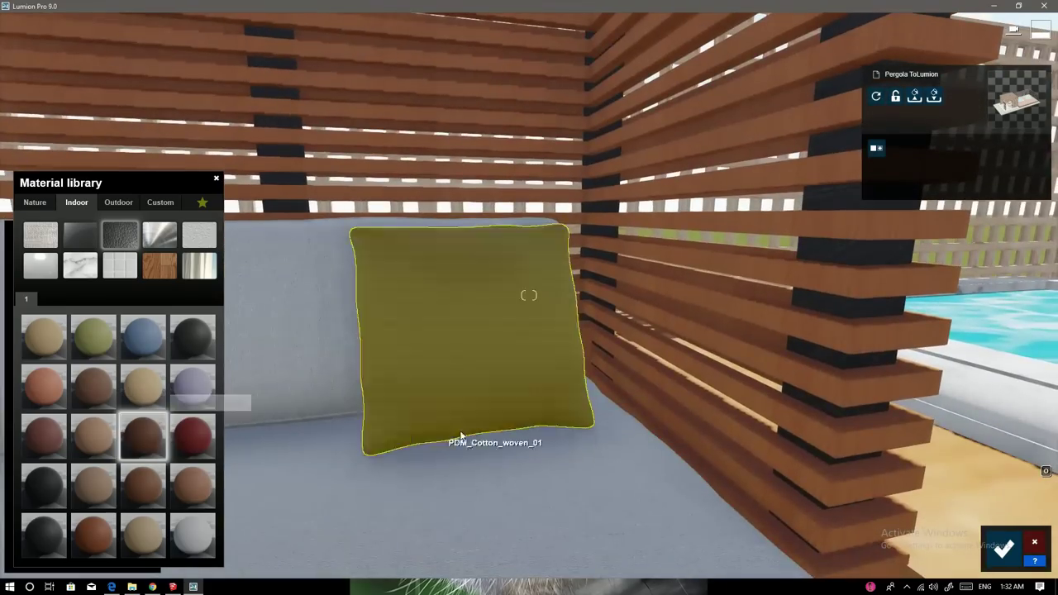
# Step: Select the pergola wood and try several Outdoor woods from pages 1 and 2
pyautogui.press('s')
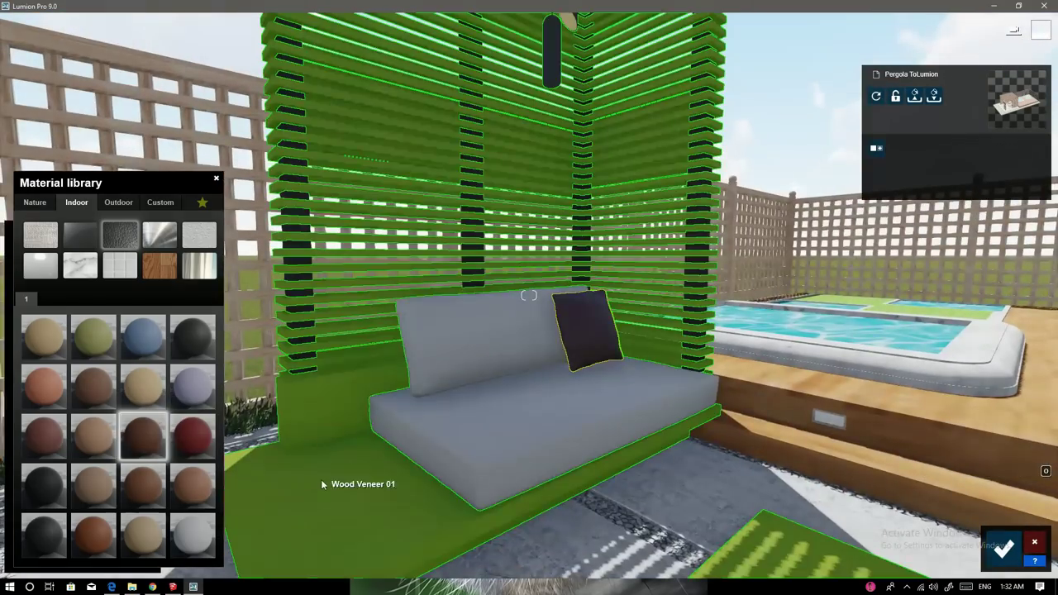
pyautogui.click(322, 485)
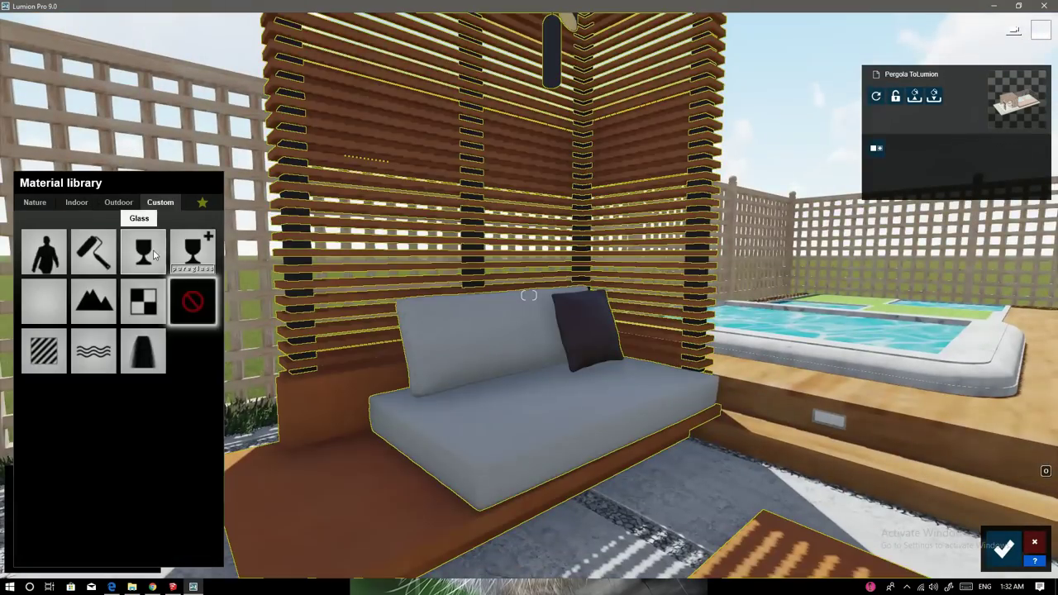
pyautogui.click(117, 203)
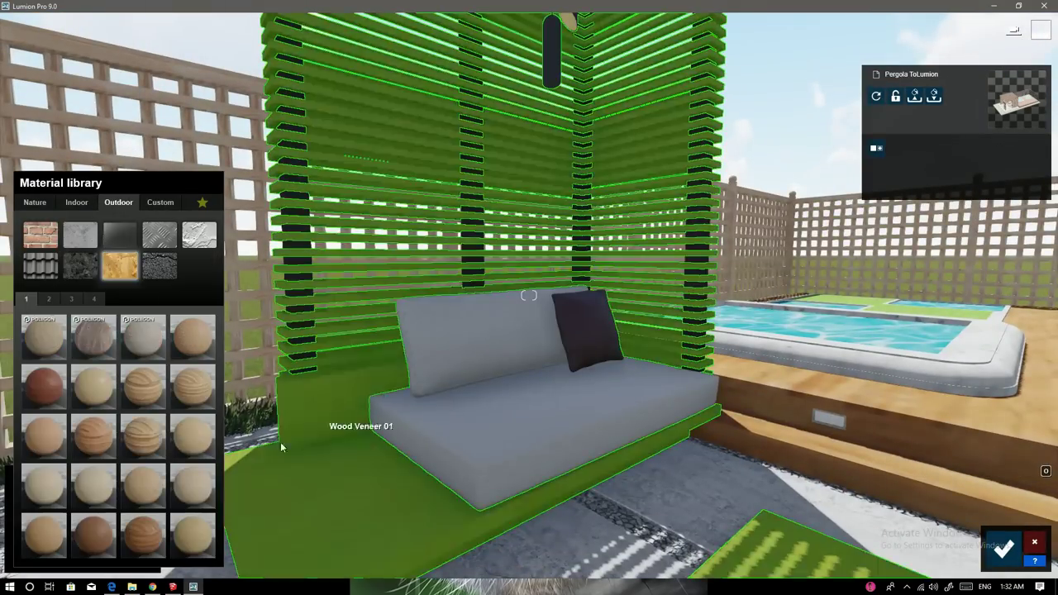
pyautogui.moveTo(331, 423); pyautogui.dragTo(348, 398, button='right')
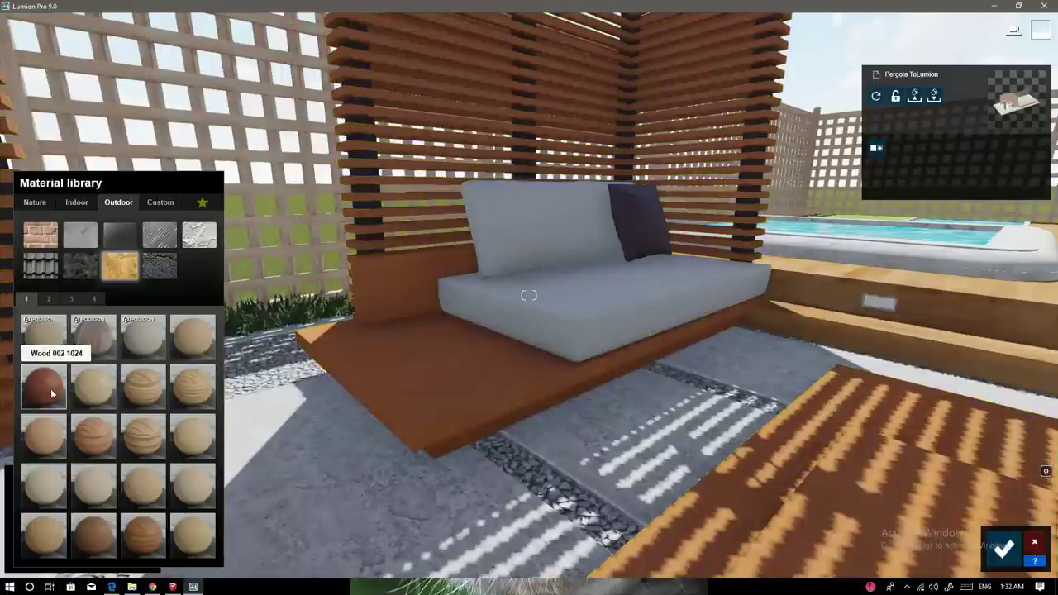
pyautogui.click(51, 389)
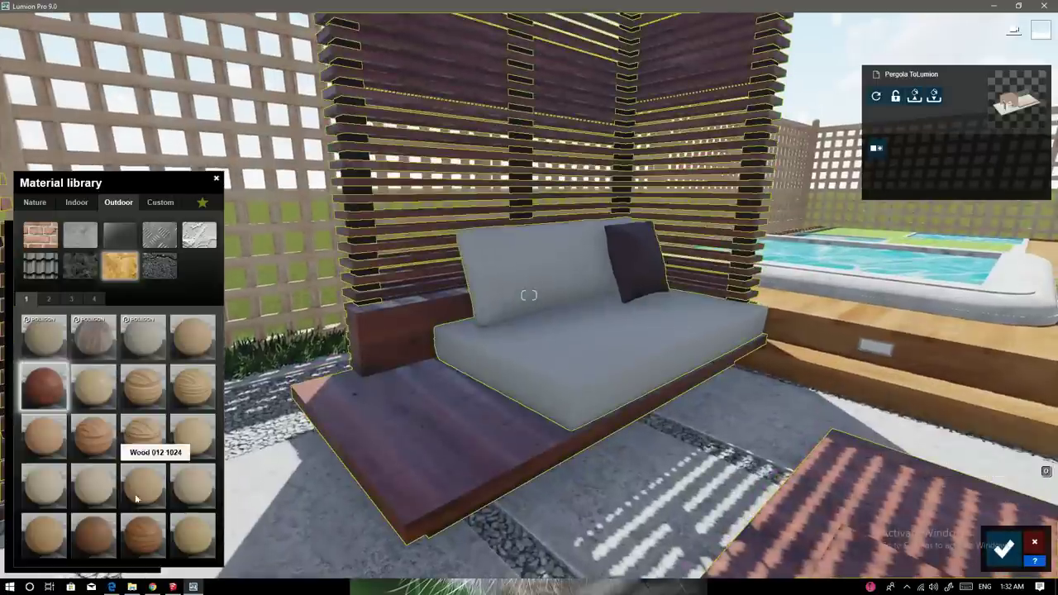
pyautogui.click(93, 533)
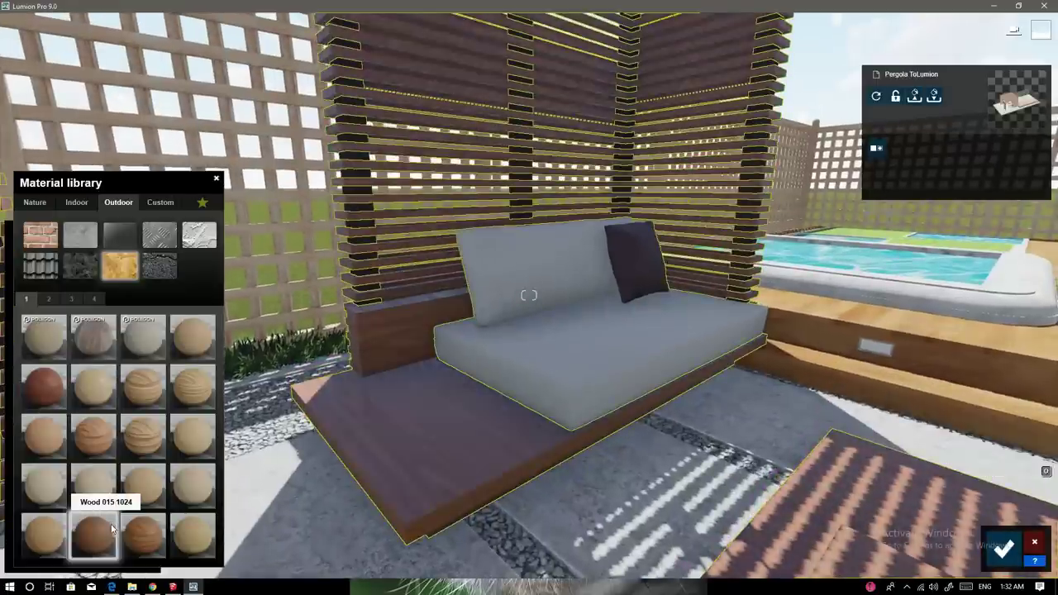
pyautogui.click(45, 299)
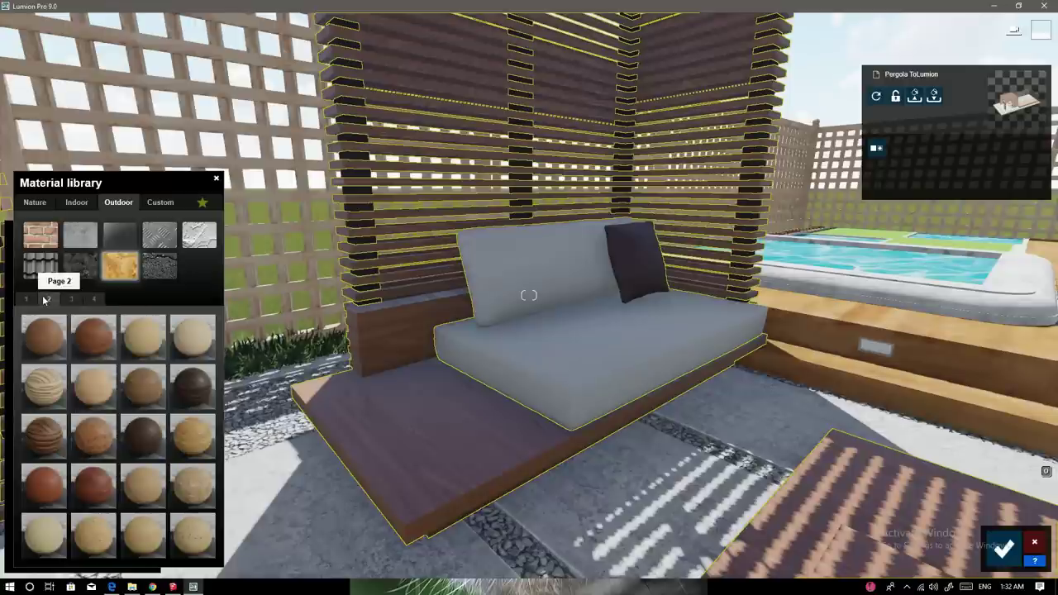
pyautogui.click(29, 356)
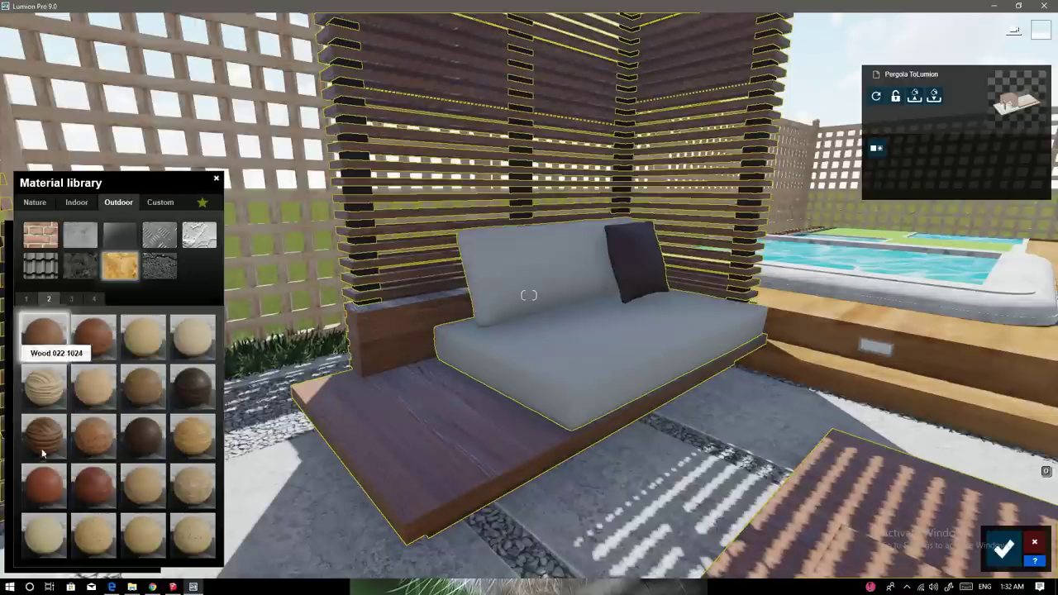
pyautogui.click(44, 484)
# Step: Try Wood 030 on the deck, then apply the light Wood 039 from page 3
pyautogui.moveTo(412, 285)
pyautogui.mouseDown(button='right')
pyautogui.moveTo(662, 330)
pyautogui.moveTo(628, 225)
pyautogui.moveTo(196, 291)
pyautogui.mouseUp(button='right')
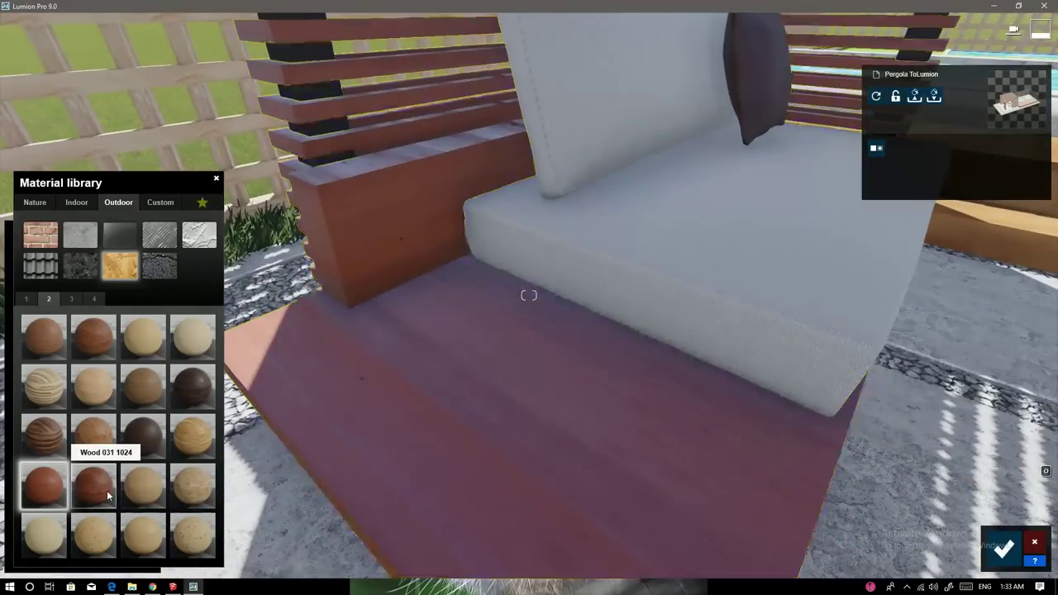
pyautogui.click(107, 490)
pyautogui.click(94, 433)
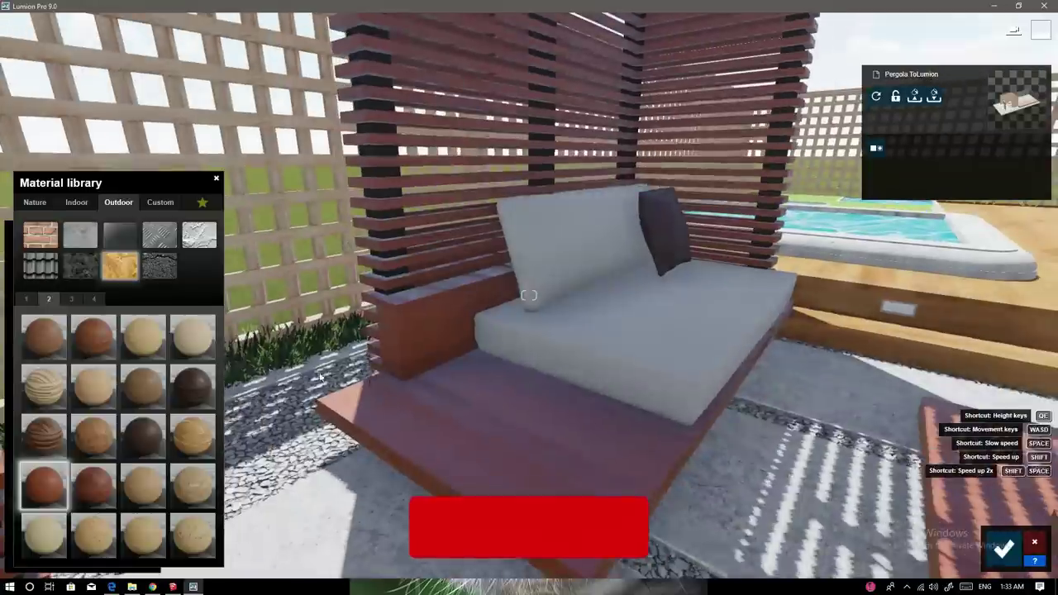
pyautogui.click(71, 298)
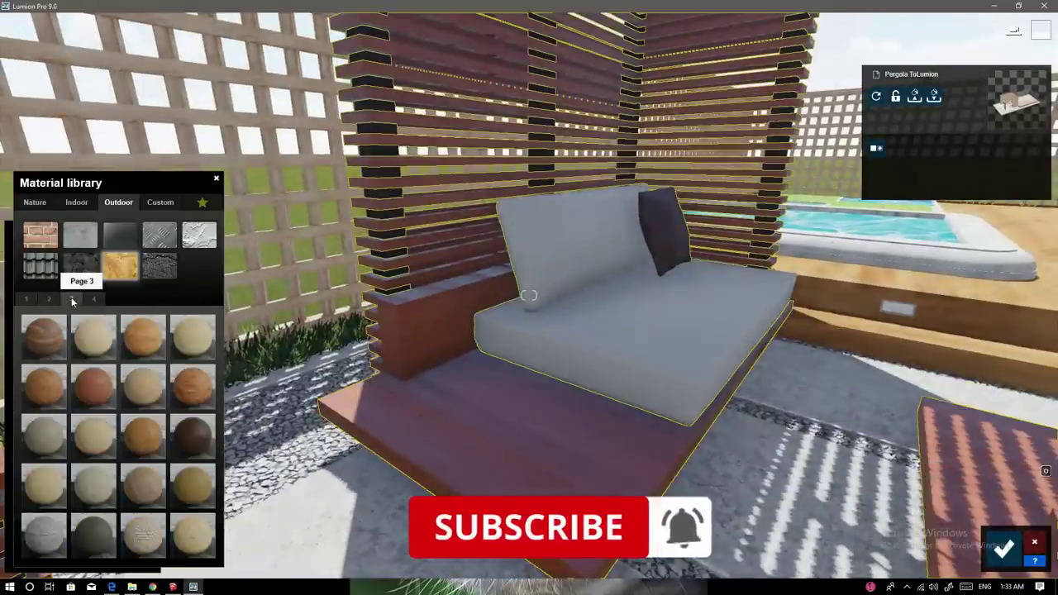
pyautogui.click(95, 396)
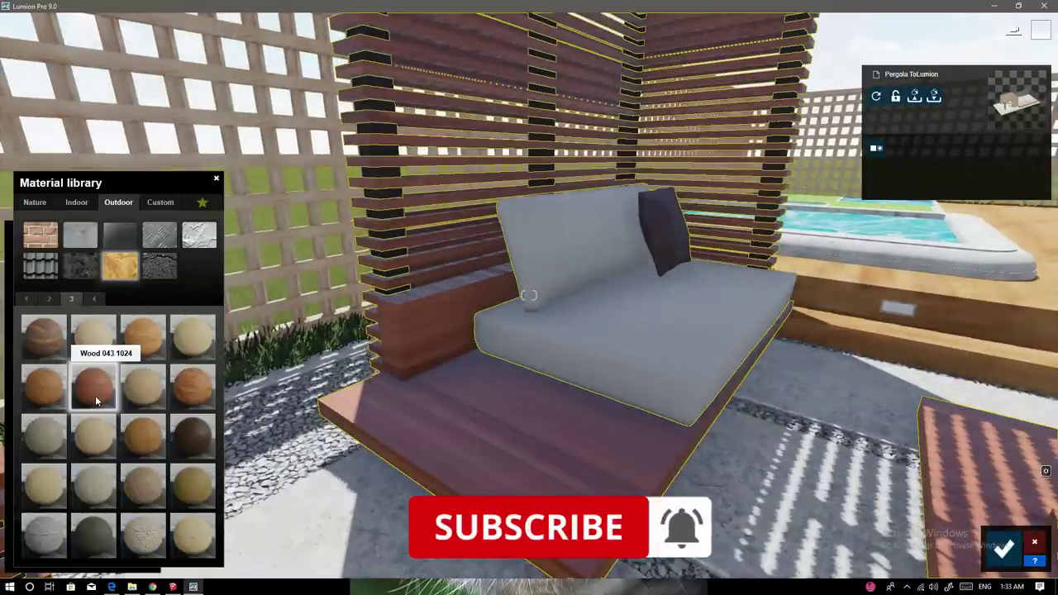
pyautogui.click(88, 334)
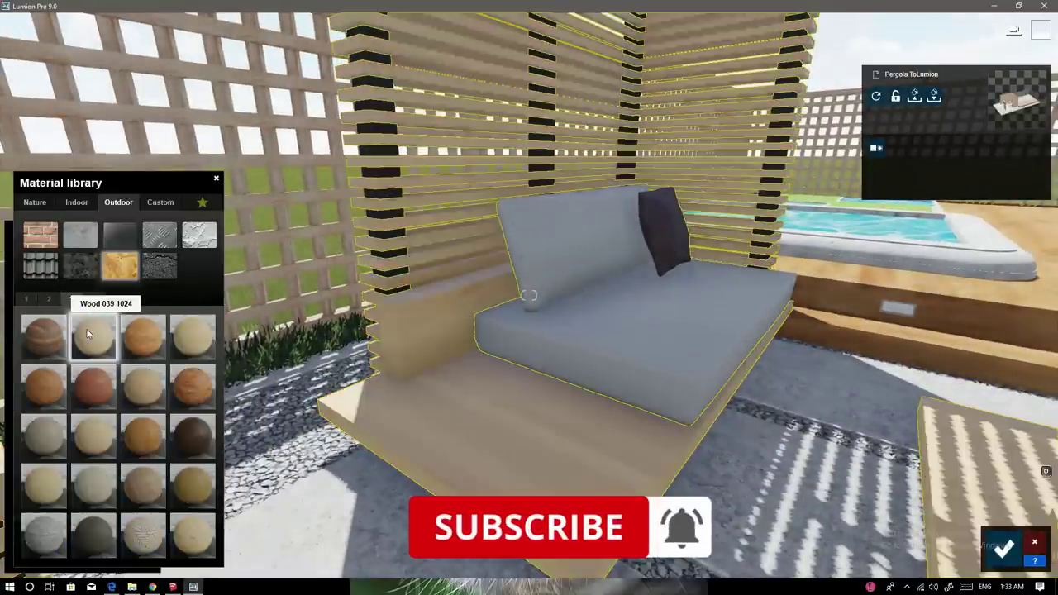
# Step: Apply the light Wood 036 from page 2 and rotate its grain heading to 90°
pyautogui.click(49, 299)
pyautogui.click(149, 497)
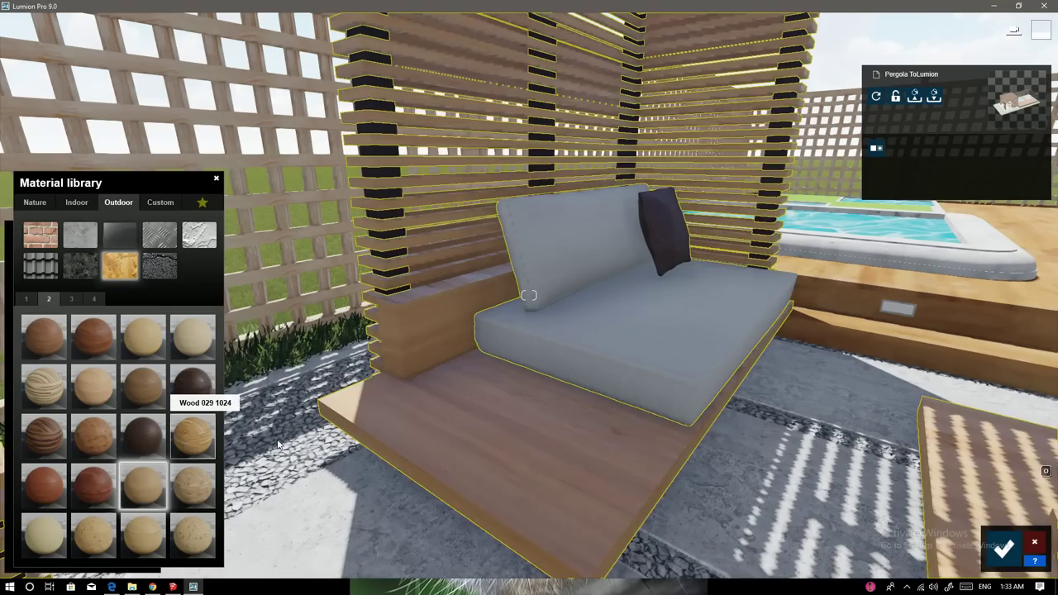
pyautogui.moveTo(279, 446); pyautogui.dragTo(390, 354, button='right')
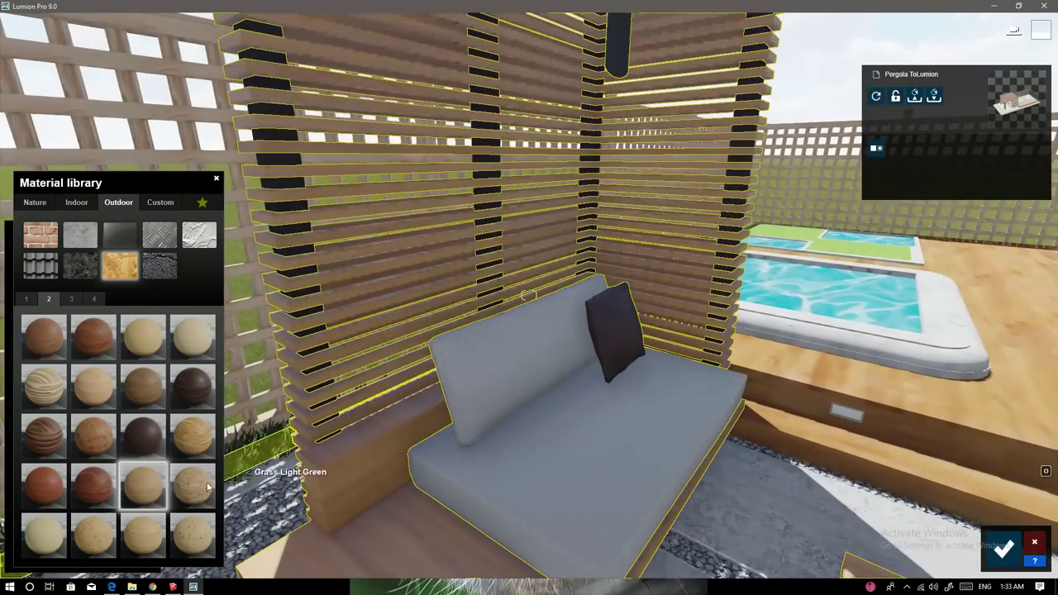
pyautogui.press('s')
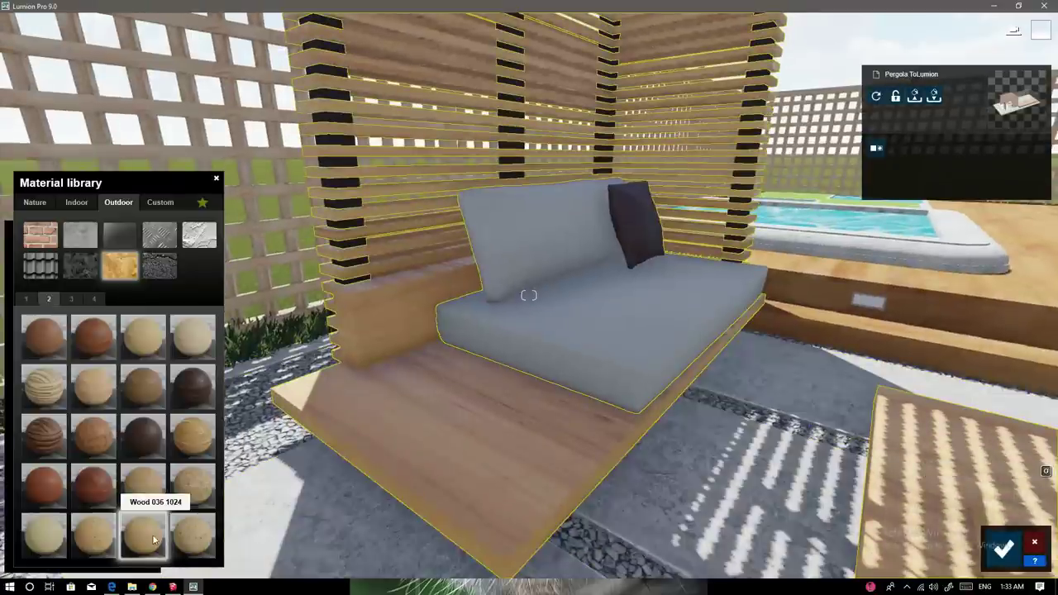
pyautogui.click(154, 540)
pyautogui.click(44, 478)
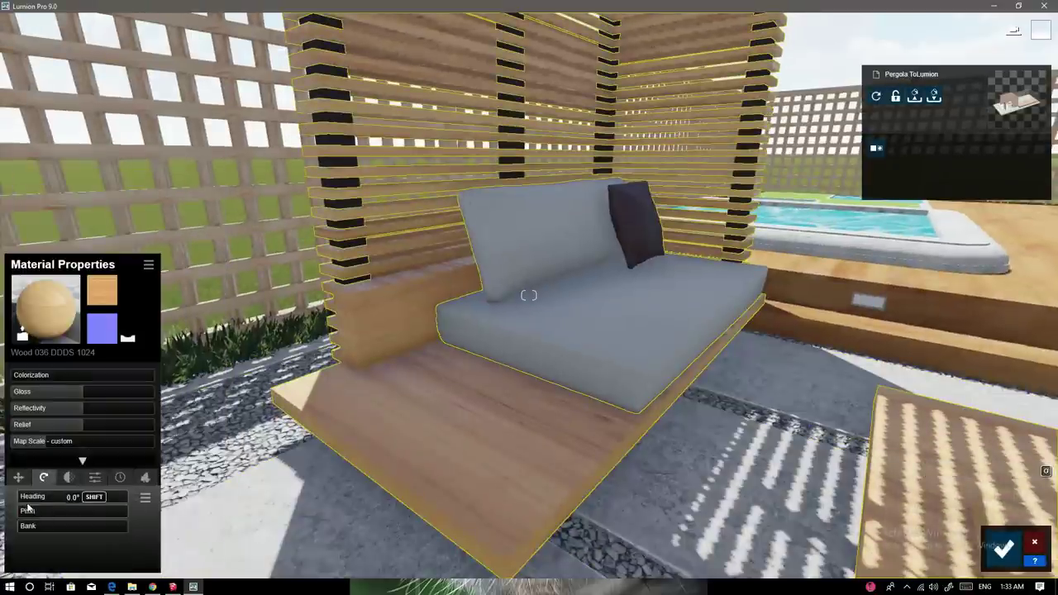
pyautogui.moveTo(45, 496); pyautogui.dragTo(47, 497)
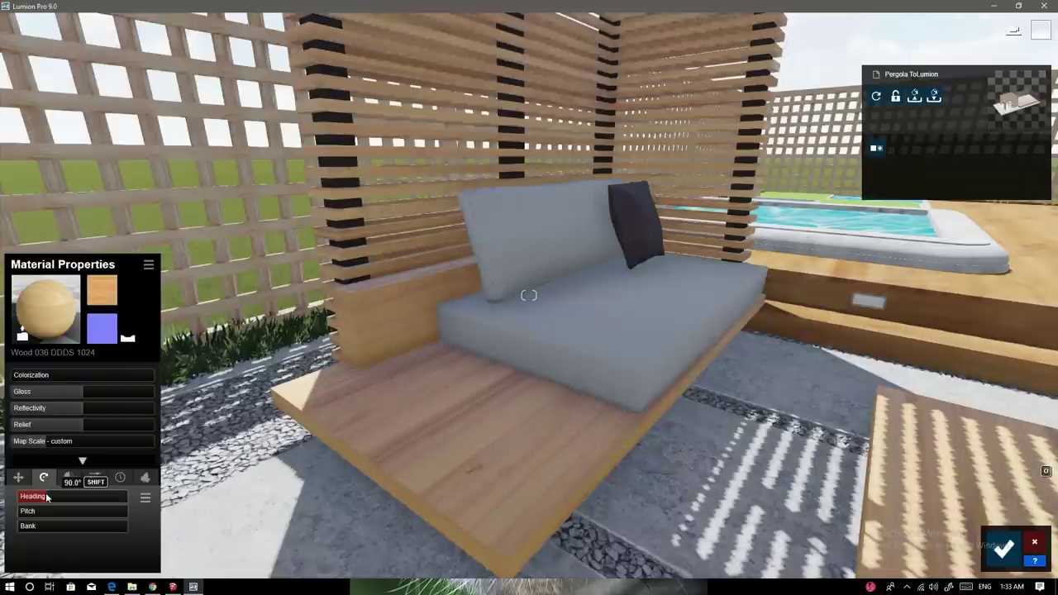
pyautogui.moveTo(514, 344)
pyautogui.mouseDown(button='right')
pyautogui.moveTo(523, 400)
pyautogui.moveTo(511, 474)
pyautogui.mouseUp(button='right')
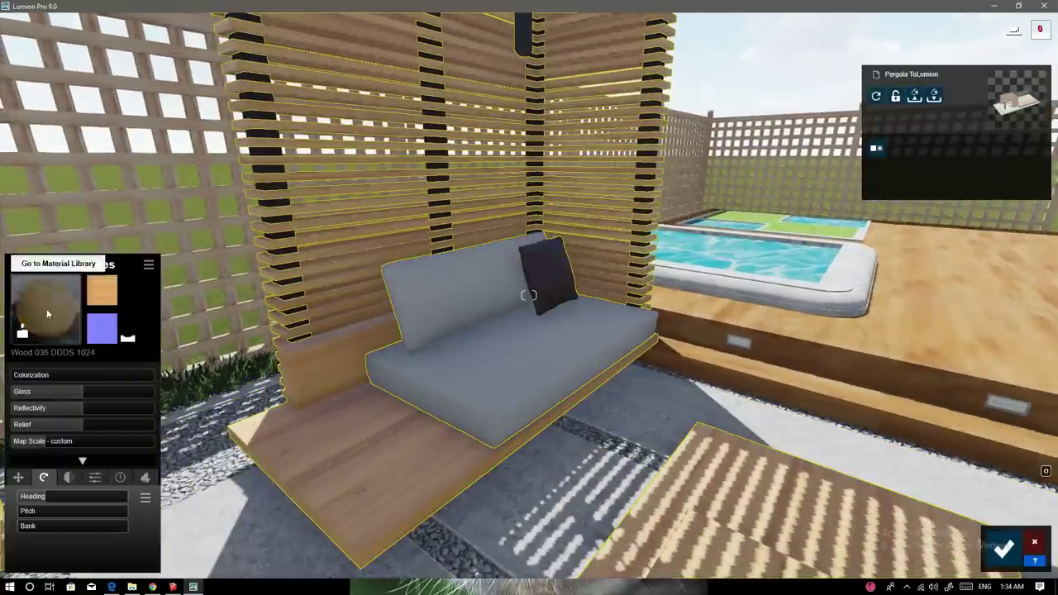
# Step: Apply Wood 030 to the pergola slats with colorization 0.1
pyautogui.click(48, 314)
pyautogui.click(46, 334)
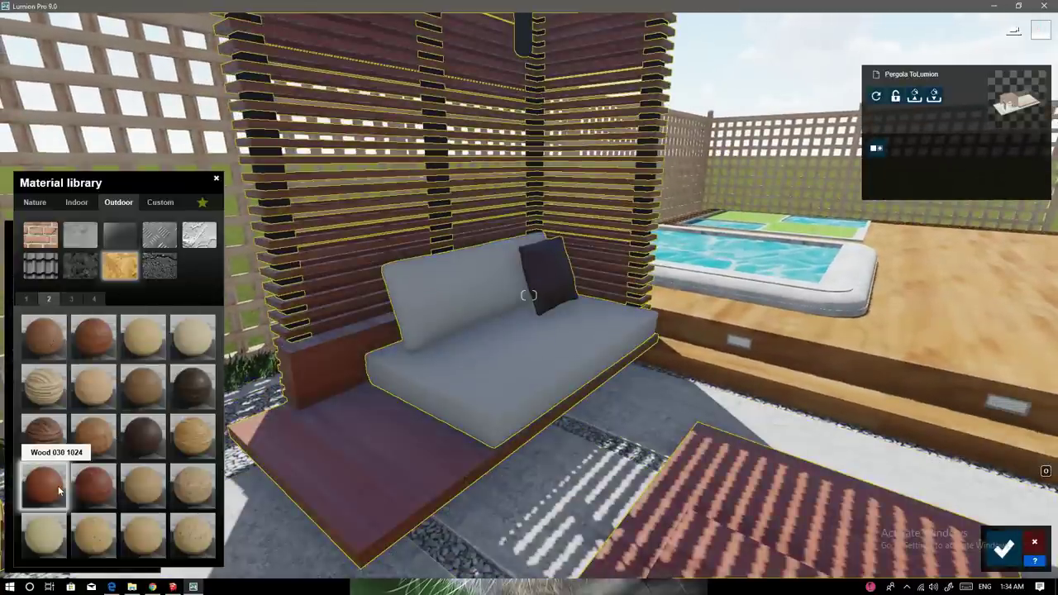
pyautogui.click(58, 485)
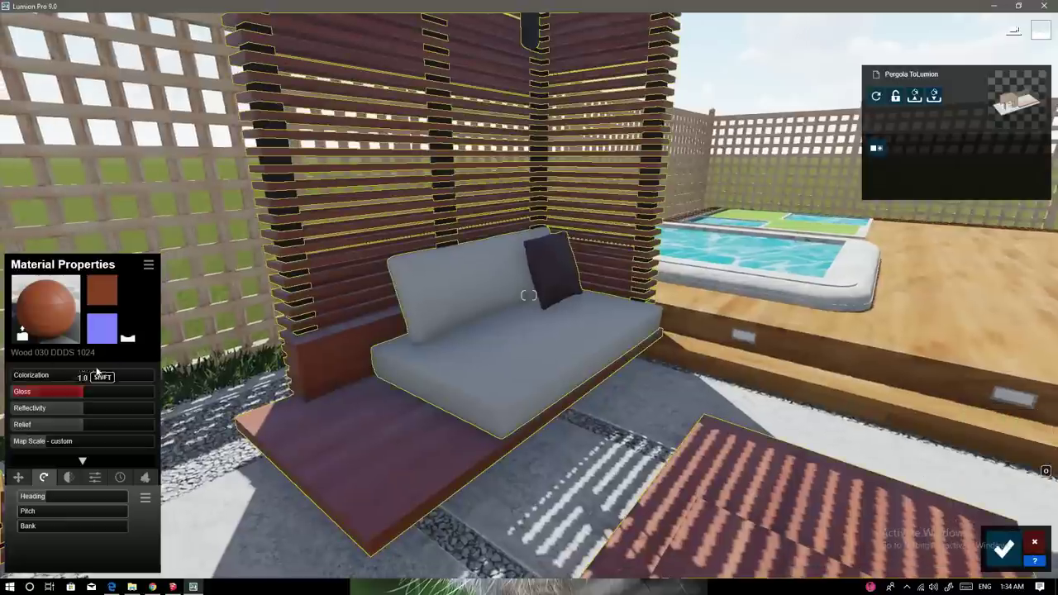
pyautogui.click(27, 376)
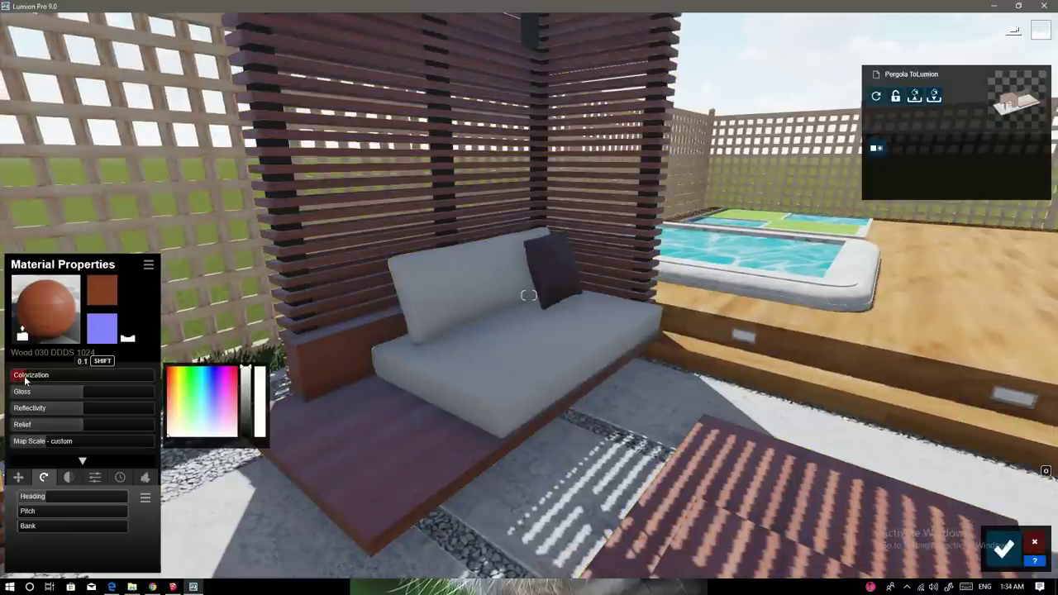
pyautogui.moveTo(59, 380); pyautogui.dragTo(25, 382)
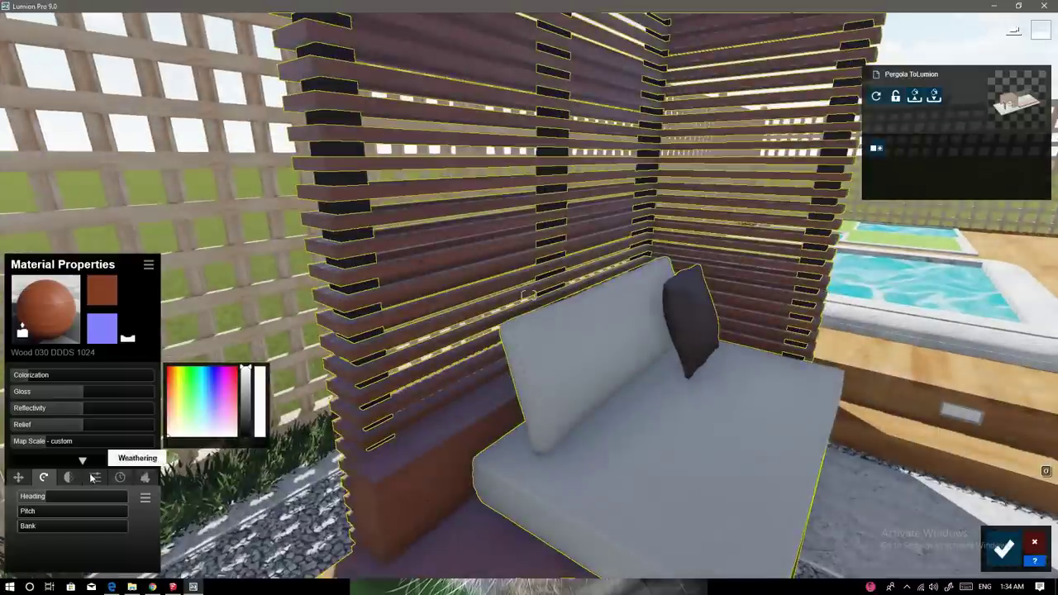
# Step: Lower the slat wood's weathering to 0.1
pyautogui.click(96, 478)
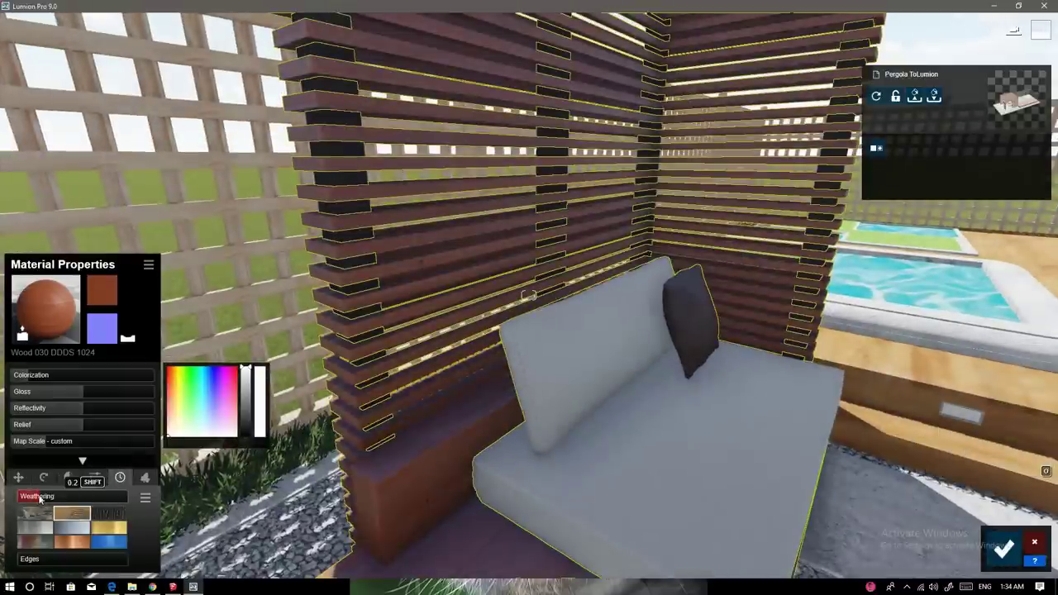
pyautogui.moveTo(39, 499); pyautogui.dragTo(34, 501)
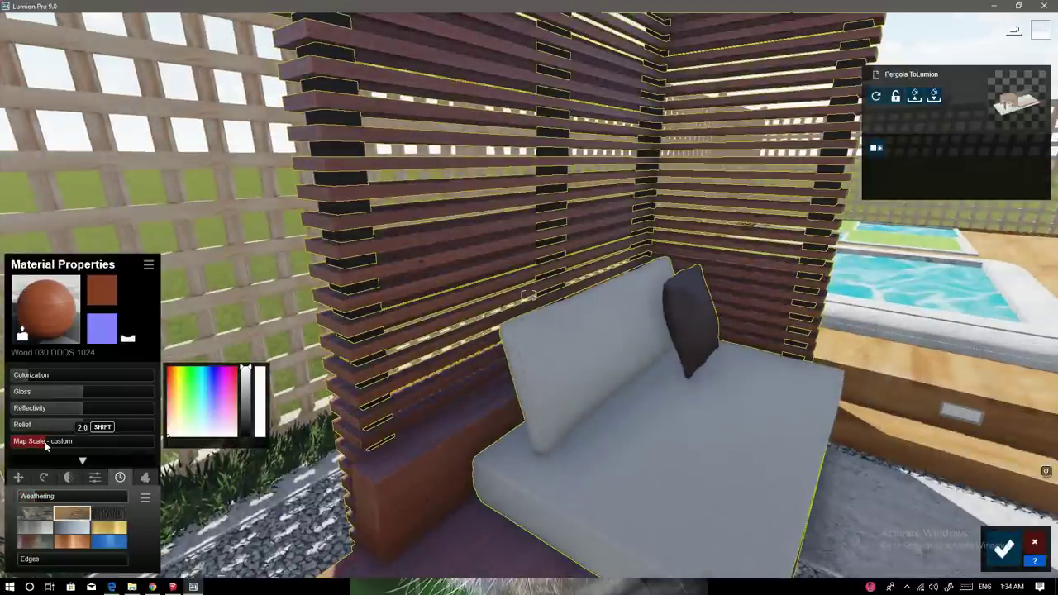
pyautogui.moveTo(43, 441)
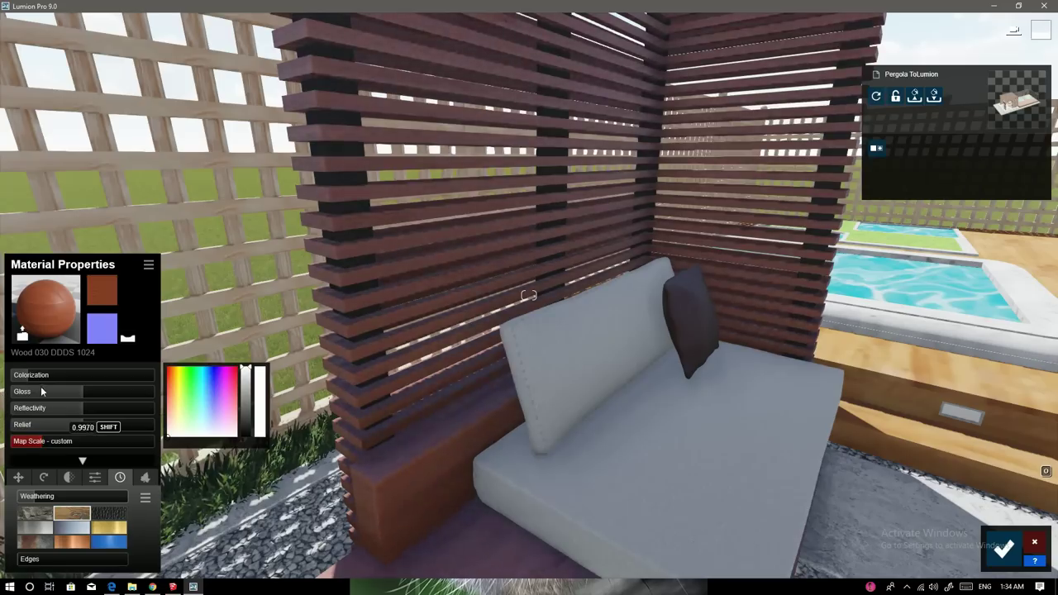
pyautogui.moveTo(496, 382)
pyautogui.mouseDown(button='right')
pyautogui.moveTo(447, 389)
pyautogui.moveTo(357, 284)
pyautogui.mouseUp(button='right')
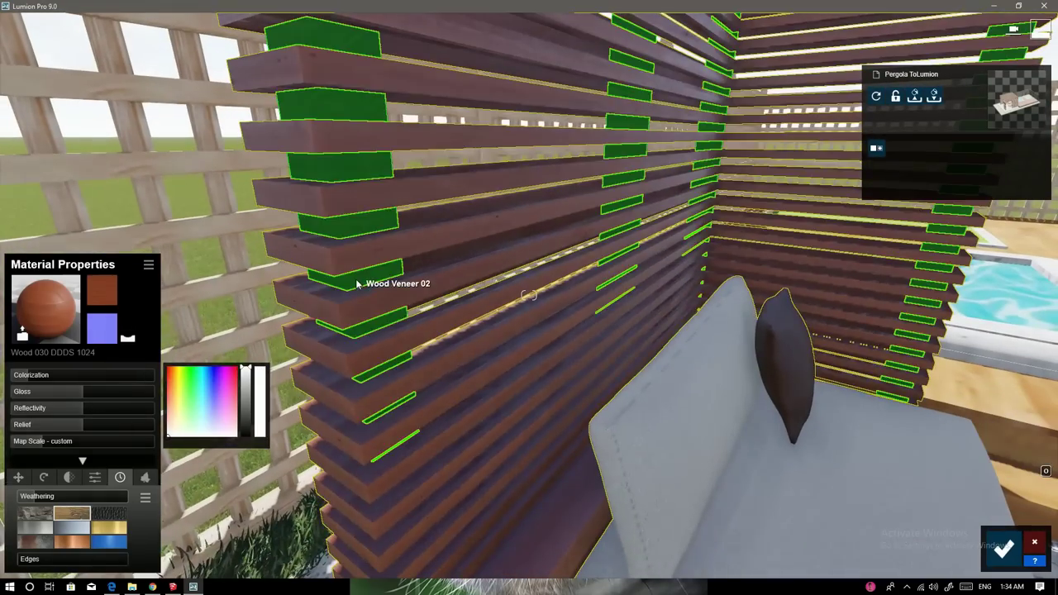
# Step: Replace the black Wood Veneer 02 pieces with Wood 028 from Outdoor wood page 2
pyautogui.click(357, 283)
pyautogui.click(118, 202)
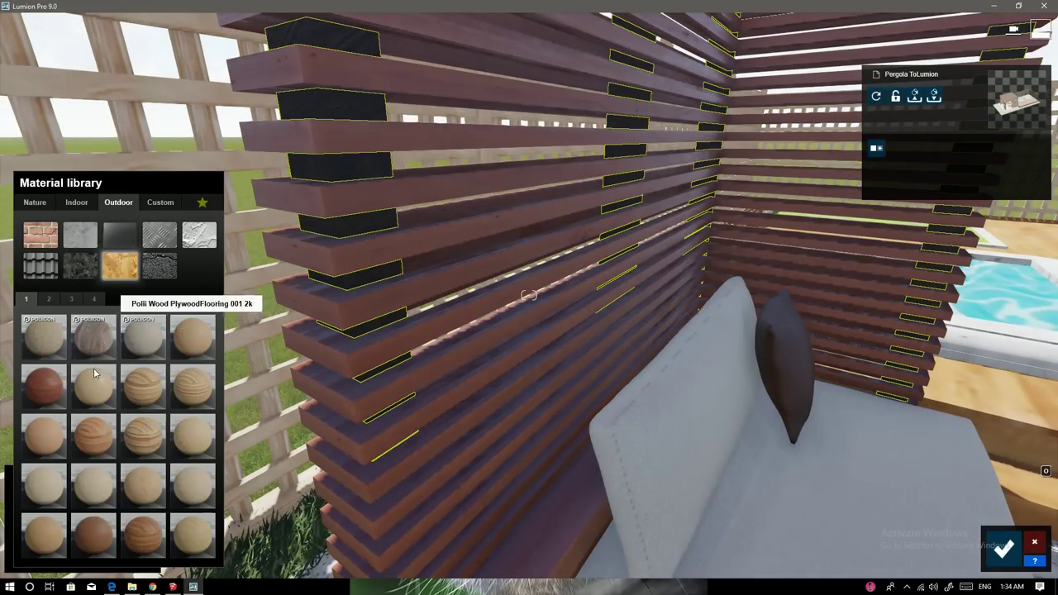
pyautogui.click(48, 299)
pyautogui.press('w')
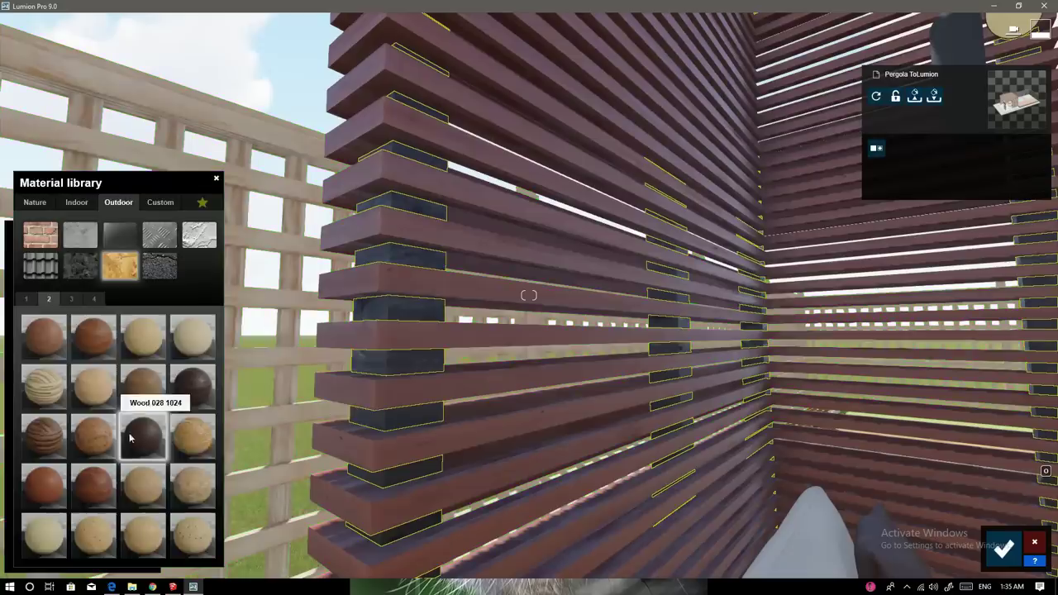
pyautogui.click(130, 439)
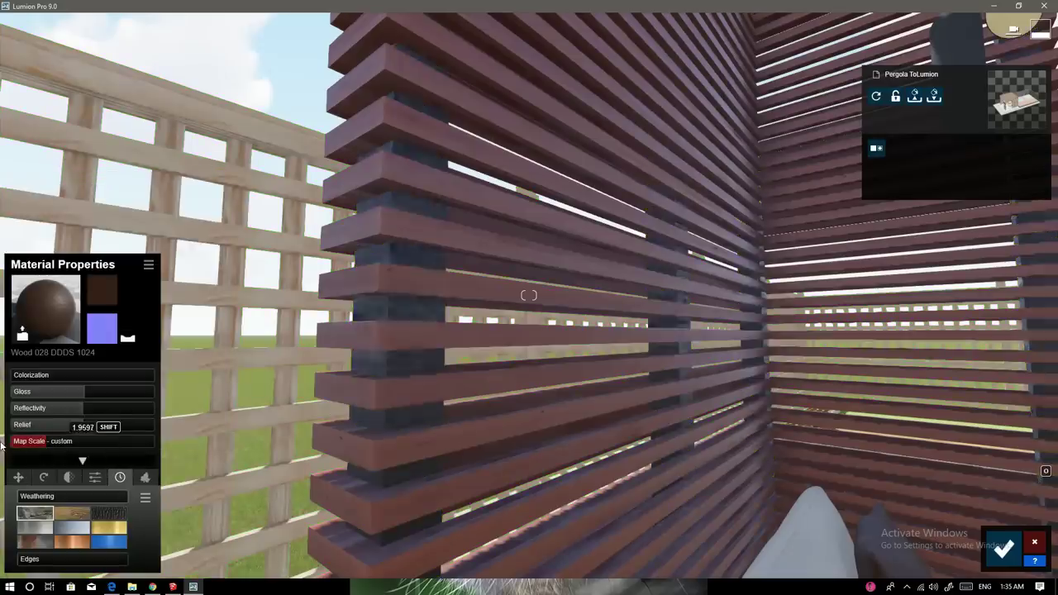
pyautogui.moveTo(681, 345)
pyautogui.mouseDown(button='right')
pyautogui.moveTo(692, 308)
pyautogui.moveTo(726, 369)
pyautogui.mouseUp(button='right')
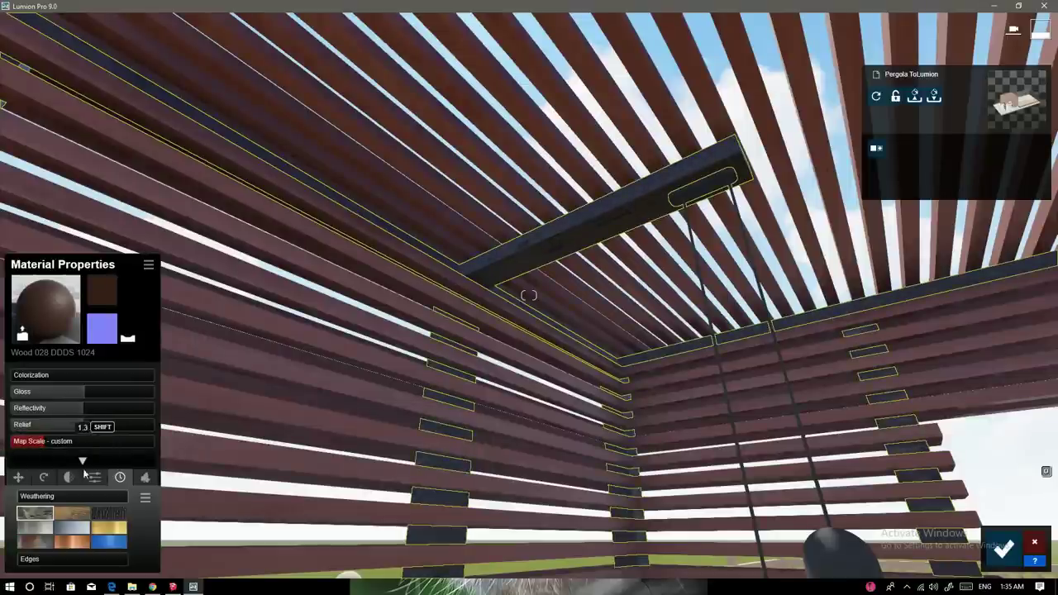
# Step: Give Wood 028 wood-style weathering, slightly increased, and turn on edge wear
pyautogui.click(72, 514)
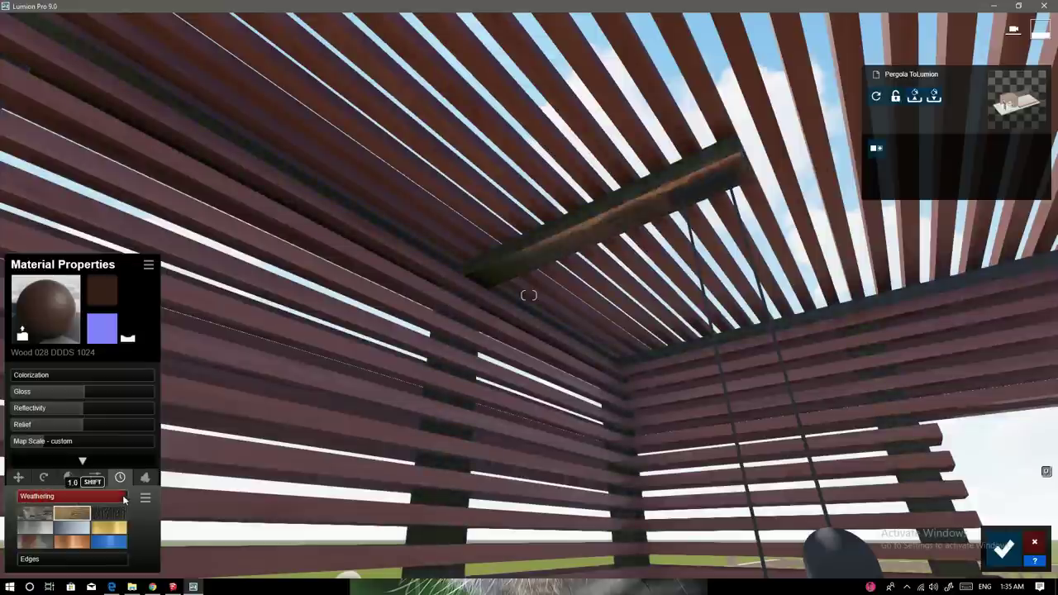
pyautogui.moveTo(80, 499); pyautogui.dragTo(47, 499)
pyautogui.click(23, 561)
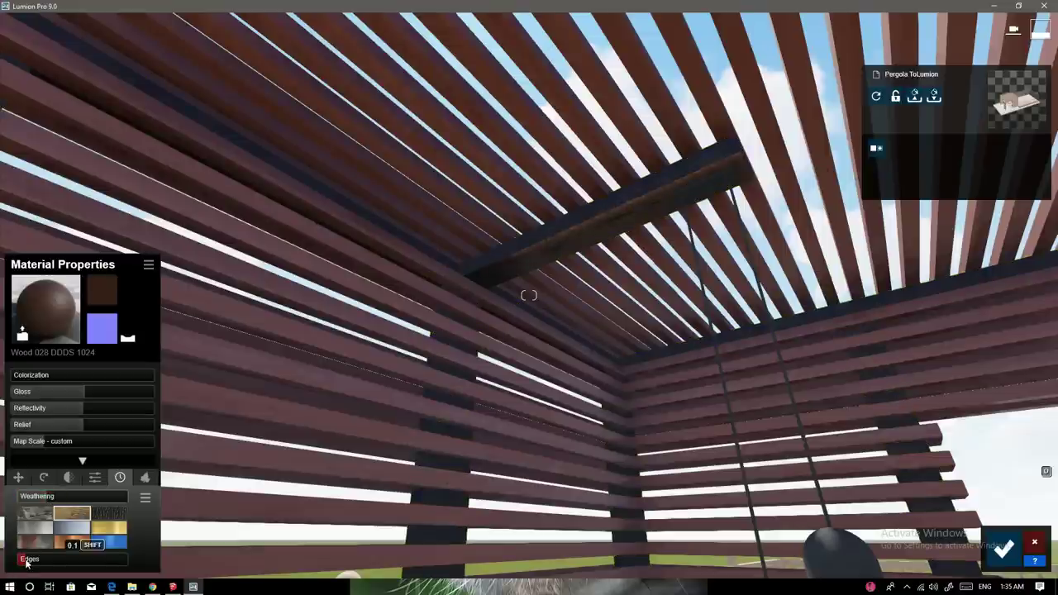
pyautogui.moveTo(328, 432)
pyautogui.mouseDown(button='right')
pyautogui.moveTo(577, 493)
pyautogui.moveTo(430, 316)
pyautogui.mouseUp(button='right')
# Step: Apply Iron from Indoor > Metal page 2 to the pendant lamps and raise gloss to 0.9
pyautogui.click(430, 316)
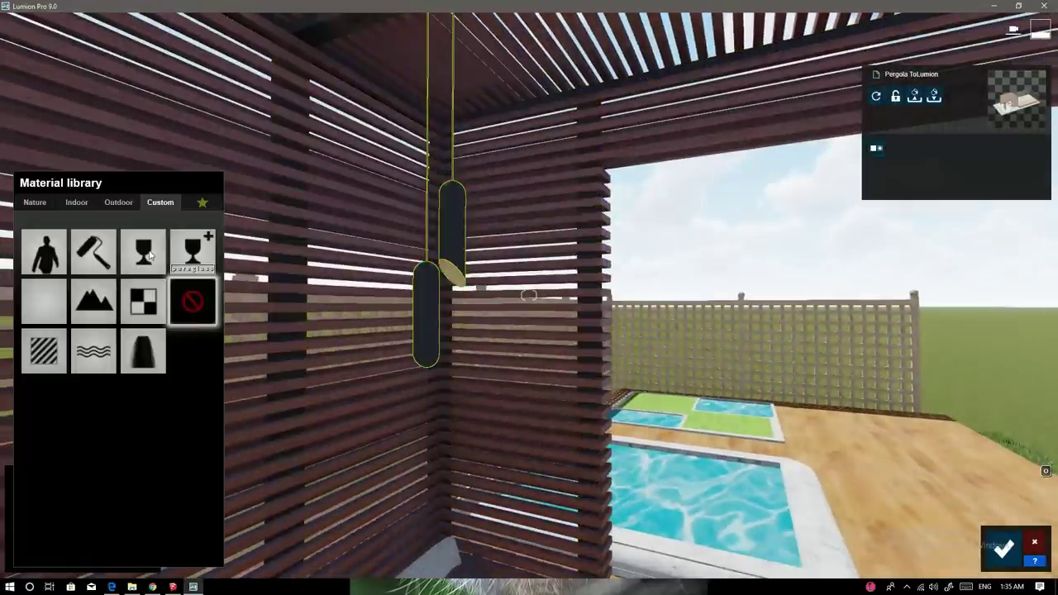
pyautogui.click(76, 202)
pyautogui.click(143, 240)
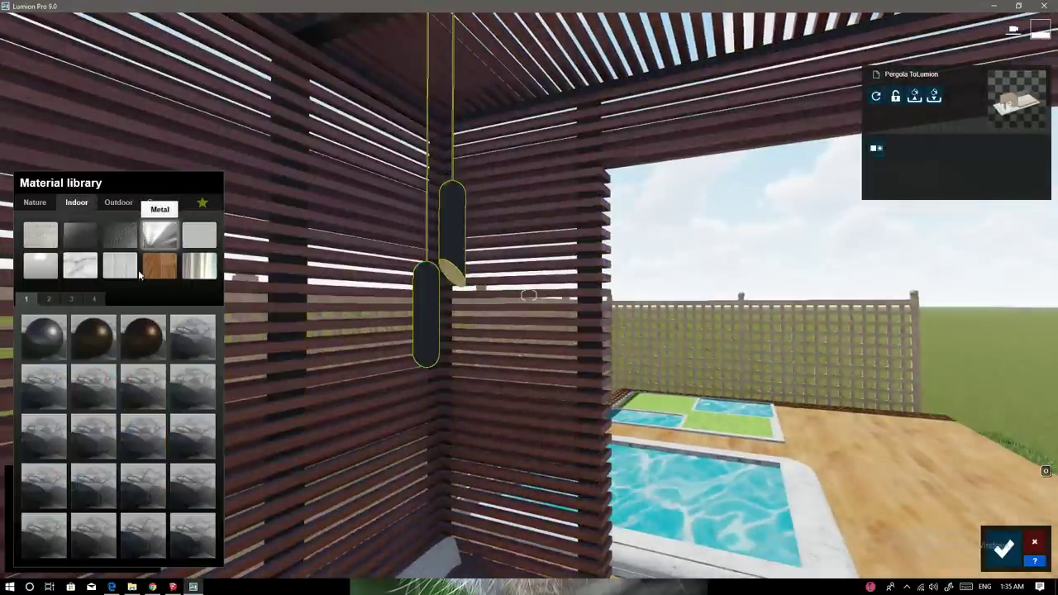
pyautogui.click(55, 301)
pyautogui.click(138, 517)
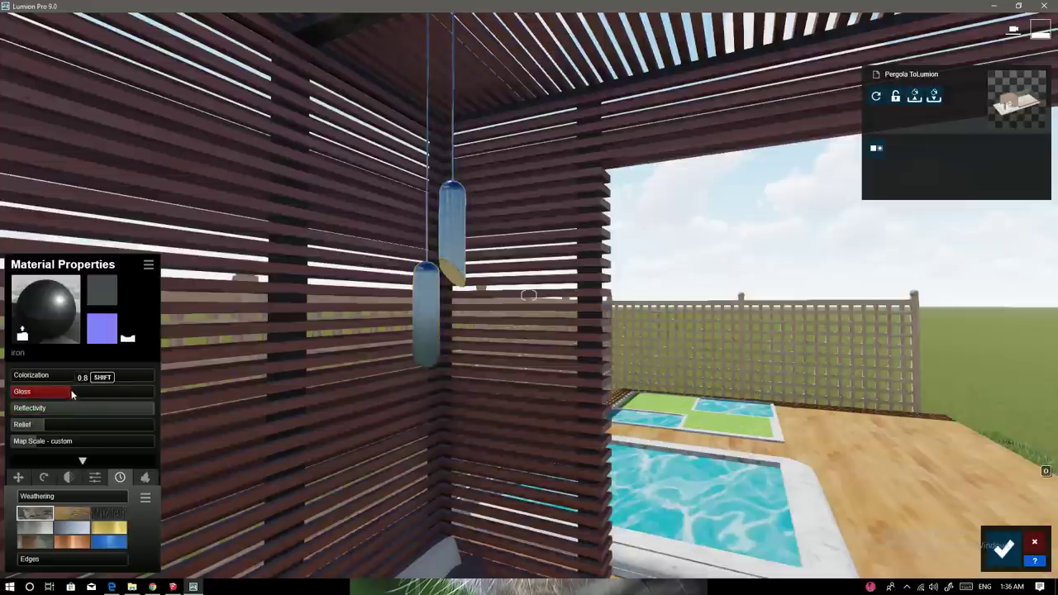
pyautogui.moveTo(71, 395); pyautogui.dragTo(76, 395)
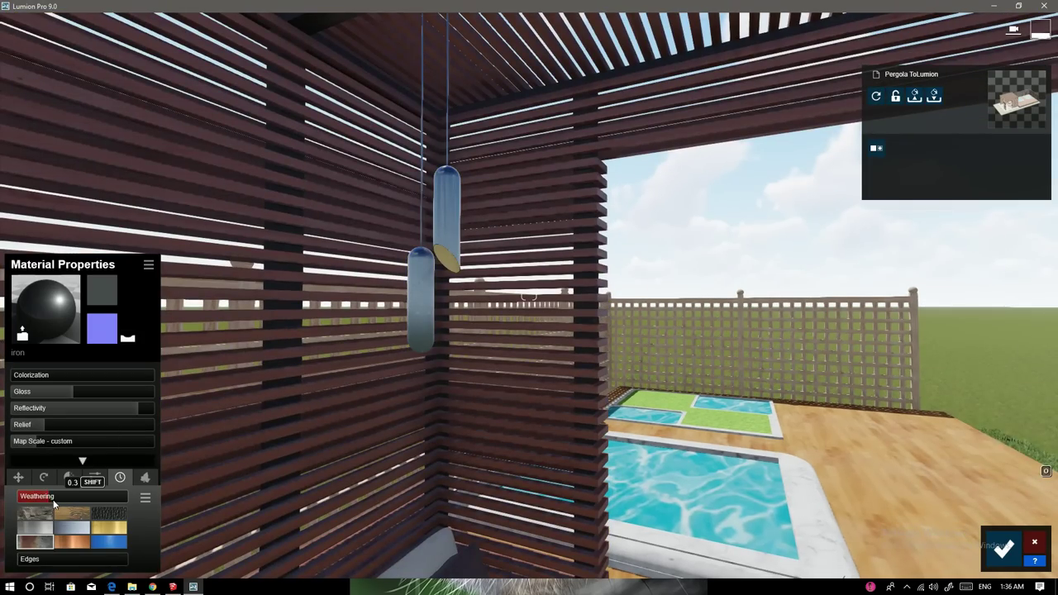
pyautogui.press('w')
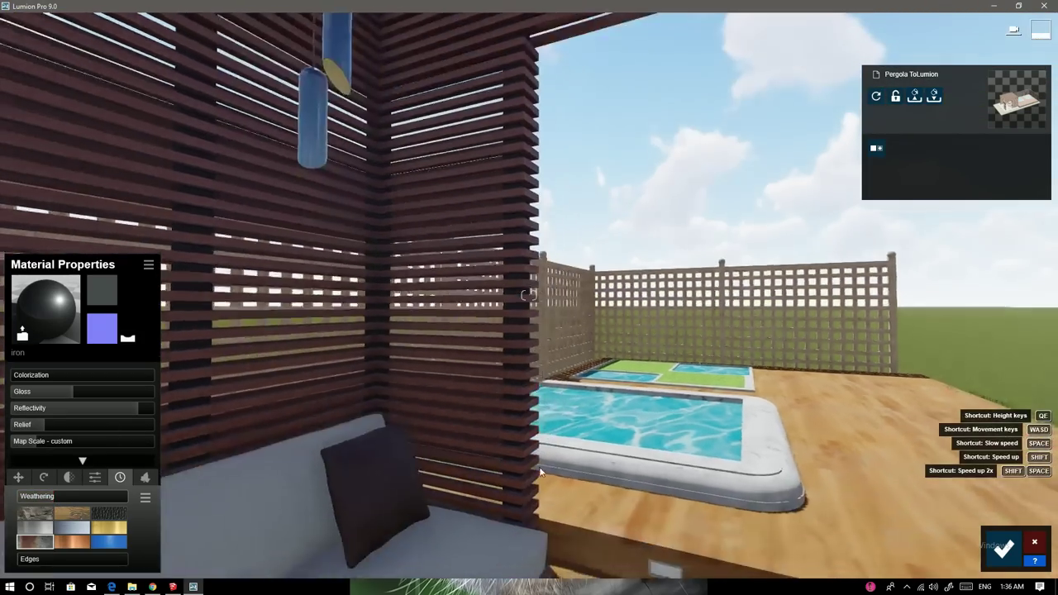
pyautogui.moveTo(379, 422); pyautogui.dragTo(533, 461, button='right')
# Step: Apply the Indoor Aluminium material to the deck's small inset plates
pyautogui.click(454, 452)
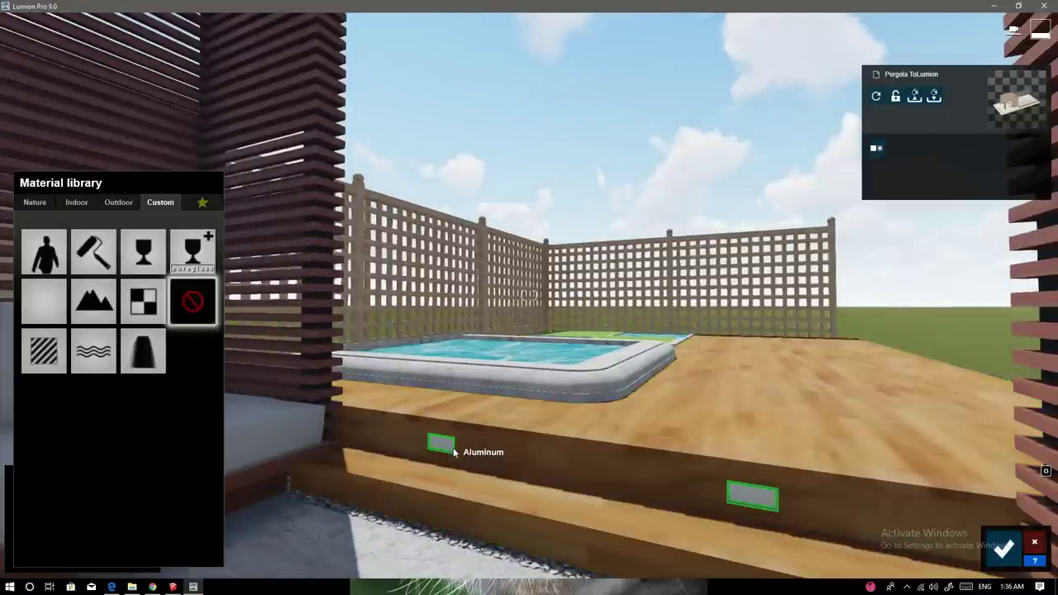
pyautogui.click(106, 204)
pyautogui.click(76, 203)
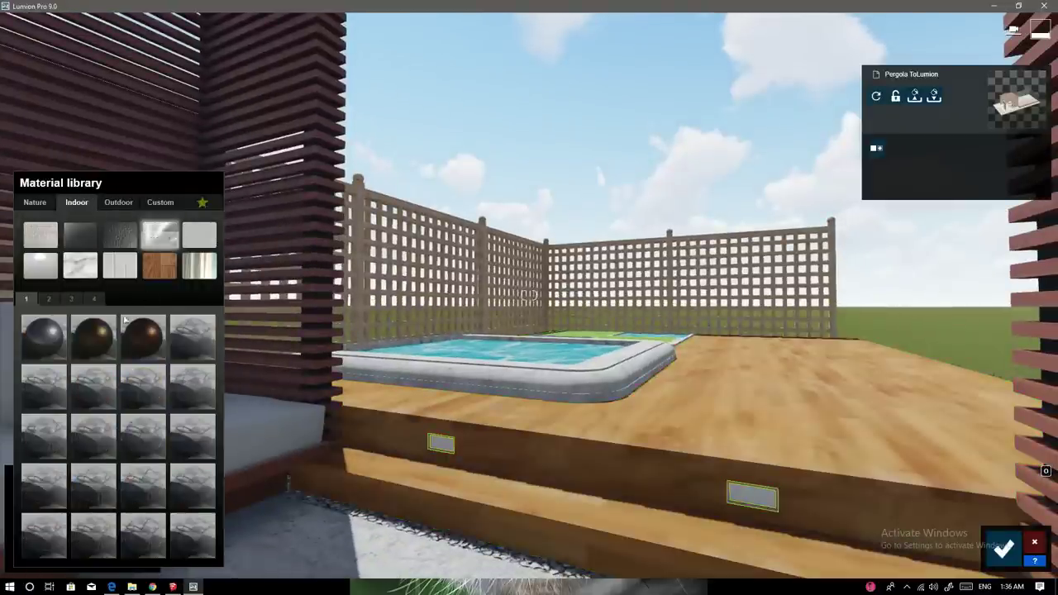
pyautogui.click(41, 348)
pyautogui.moveTo(529, 330); pyautogui.dragTo(596, 330, button='right')
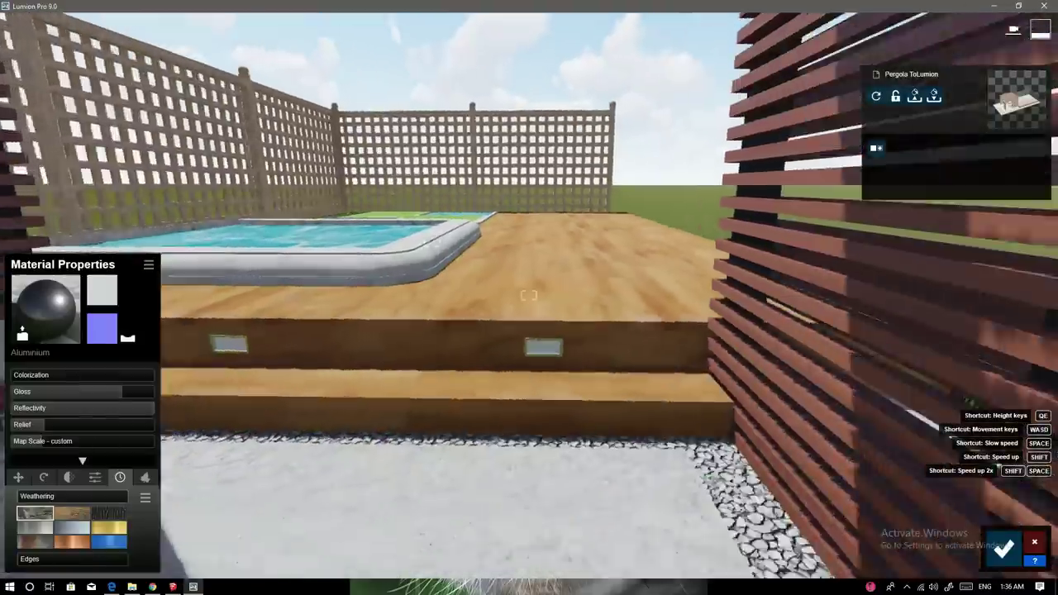
pyautogui.press('w')
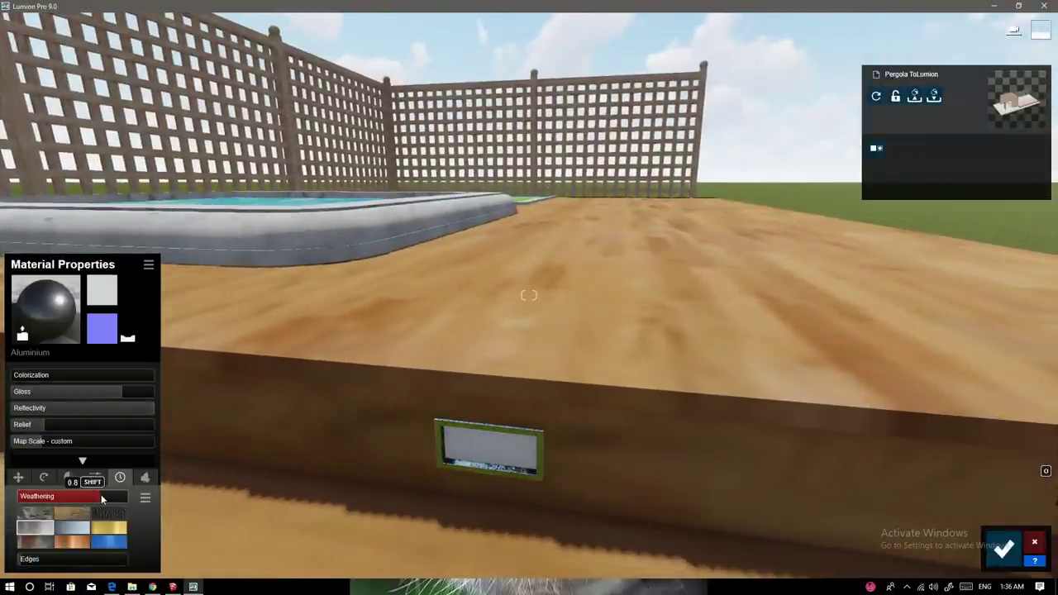
# Step: Replace the plates' material with a white Standard material at emissive 10.5, then select the wood deck floor
pyautogui.click(485, 442)
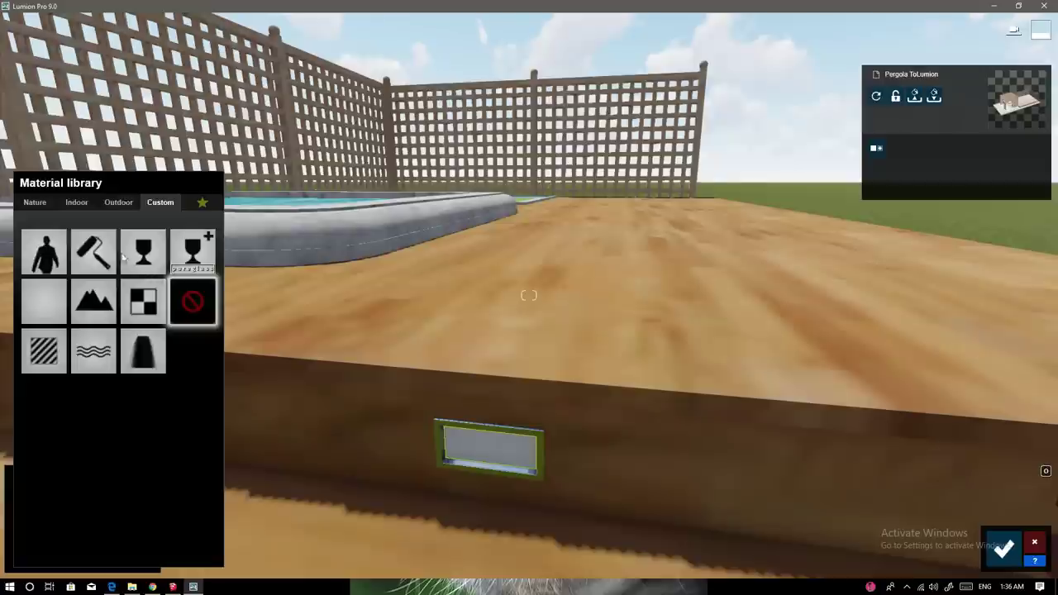
pyautogui.click(44, 351)
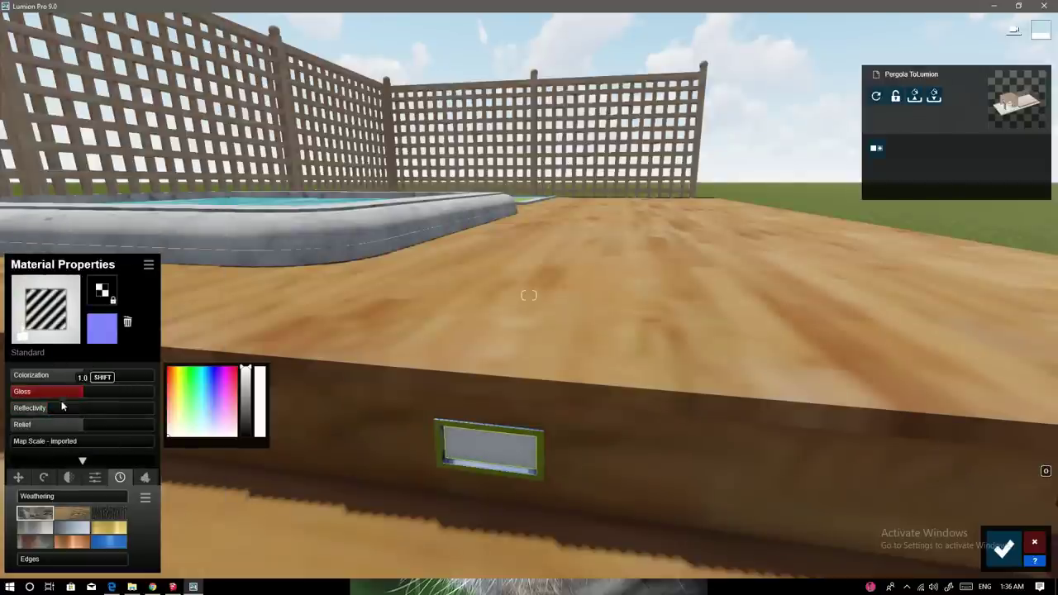
pyautogui.click(94, 477)
pyautogui.moveTo(33, 497); pyautogui.dragTo(61, 497)
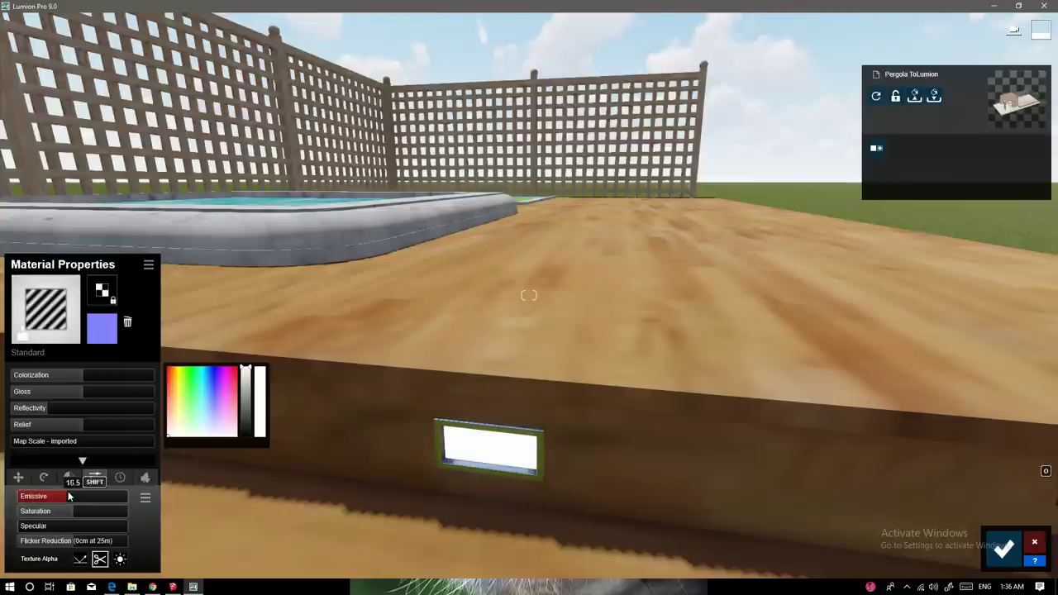
pyautogui.moveTo(202, 466); pyautogui.dragTo(534, 394, button='right')
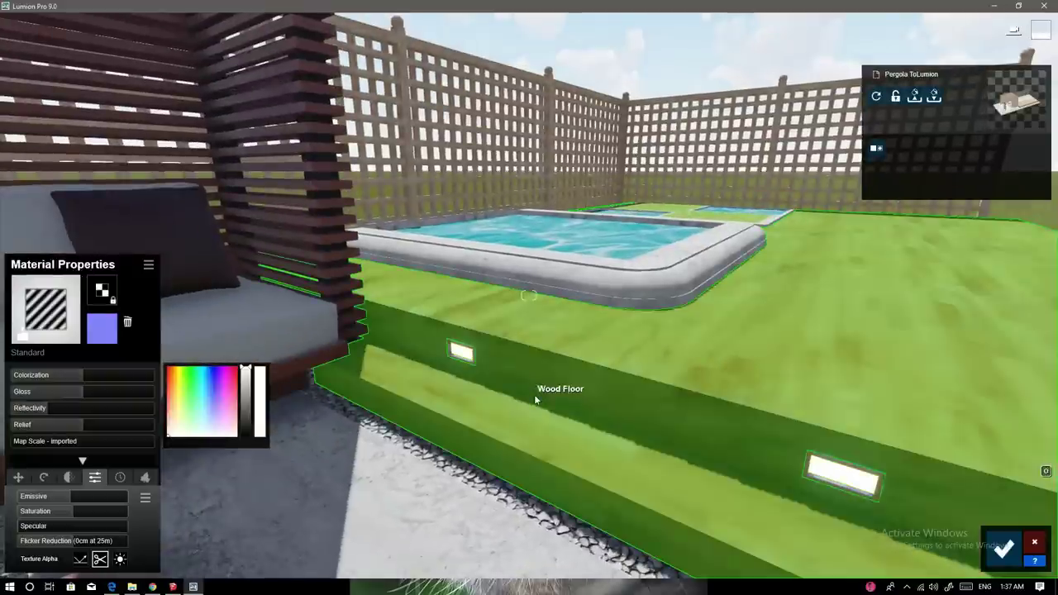
pyautogui.click(536, 397)
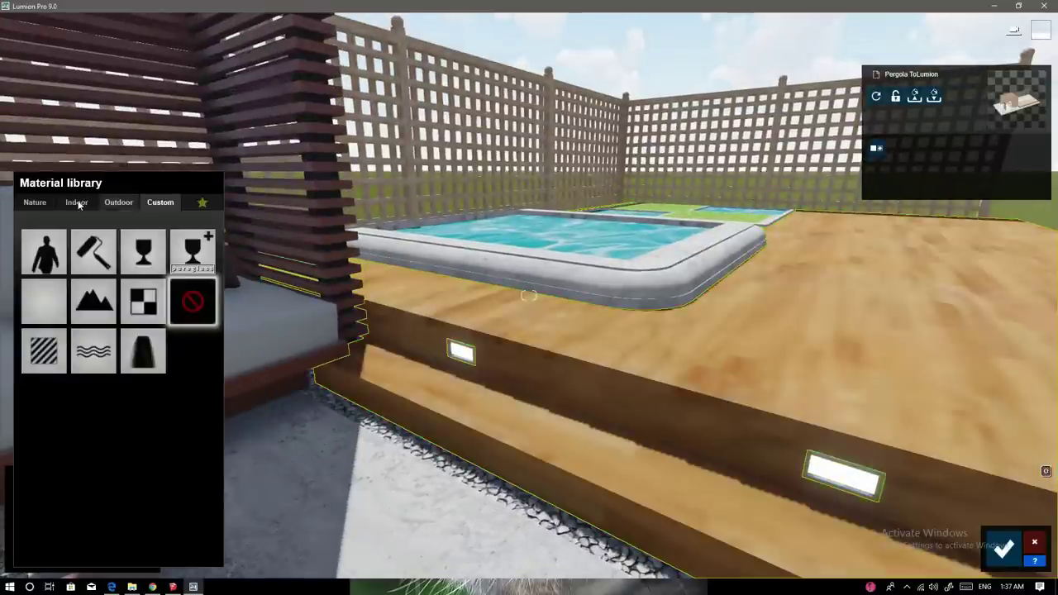
# Step: Try several indoor woods and settle on Wood Floor 019 for the deck floor
pyautogui.click(77, 202)
pyautogui.click(159, 265)
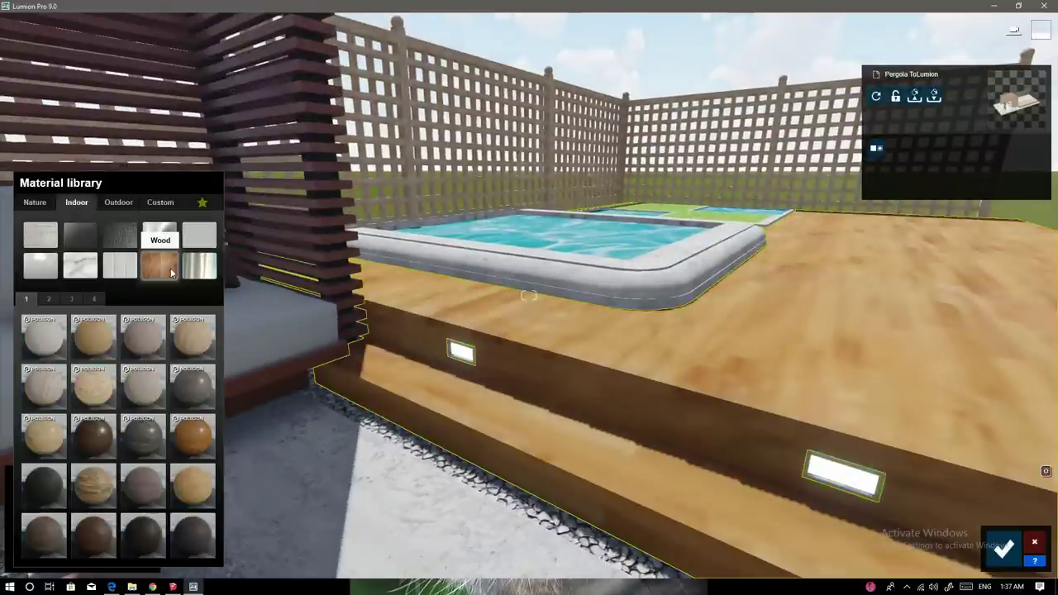
pyautogui.click(43, 536)
pyautogui.moveTo(347, 291); pyautogui.dragTo(390, 357, button='right')
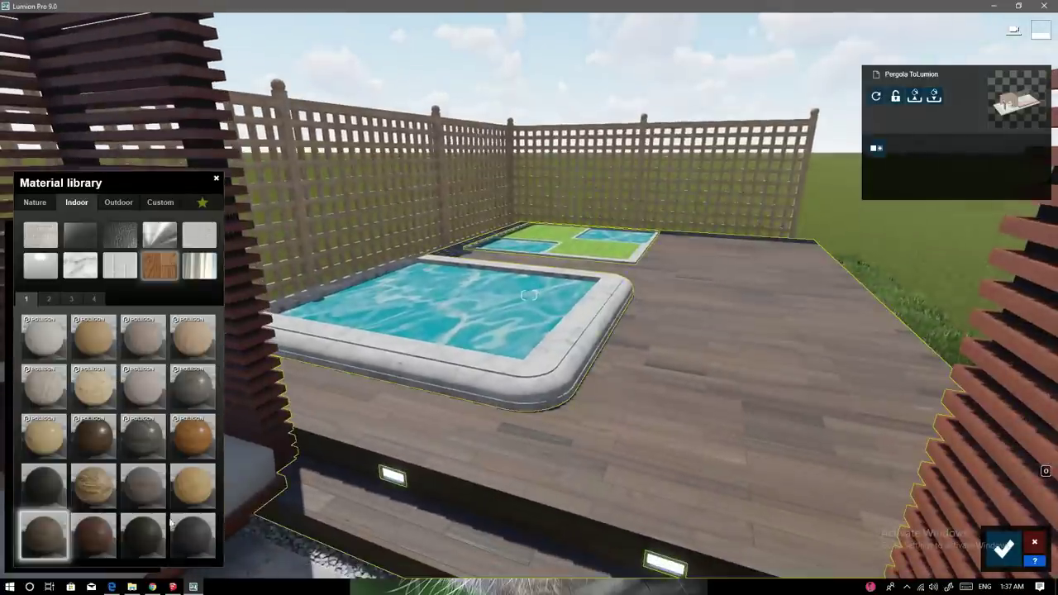
pyautogui.click(201, 441)
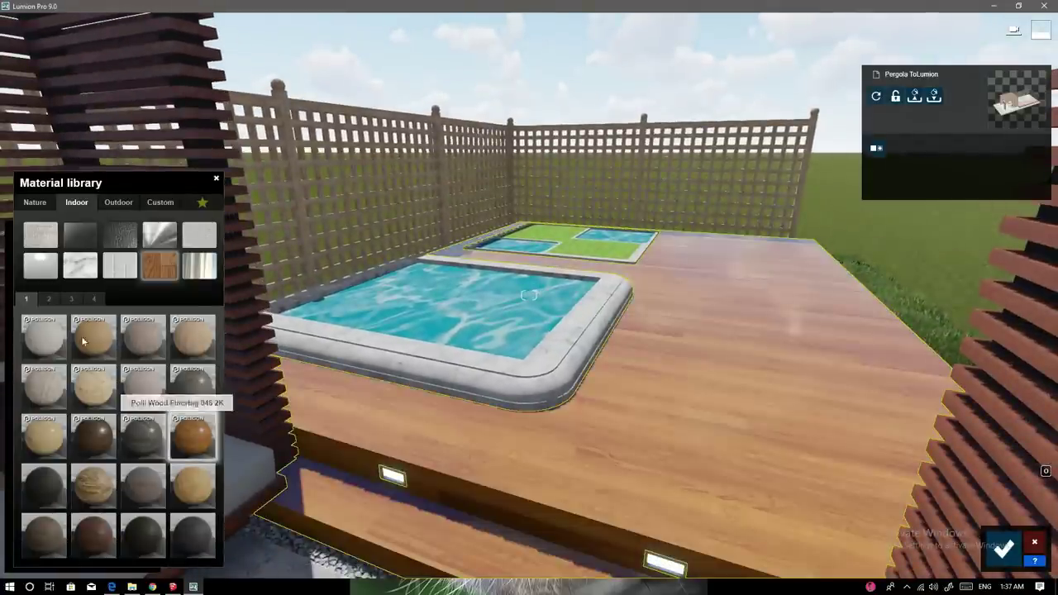
pyautogui.click(50, 298)
pyautogui.click(146, 441)
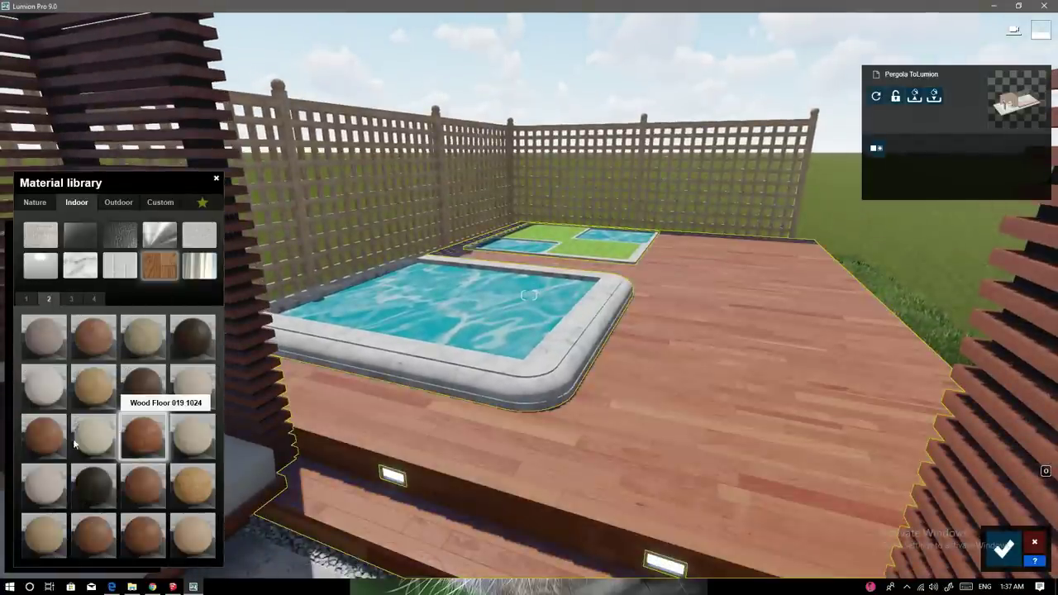
pyautogui.click(43, 436)
pyautogui.click(140, 444)
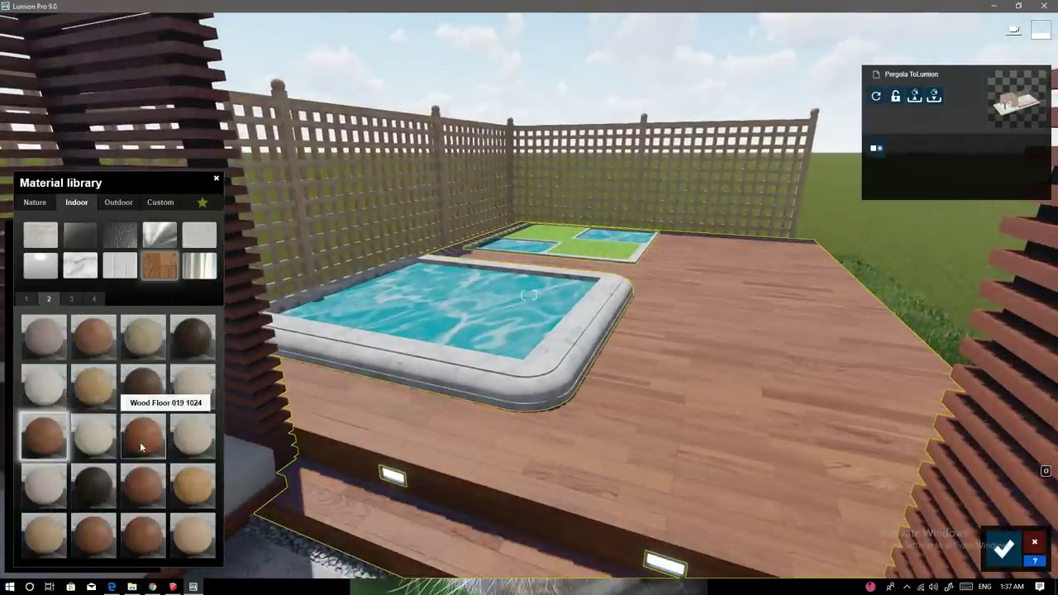
pyautogui.click(140, 441)
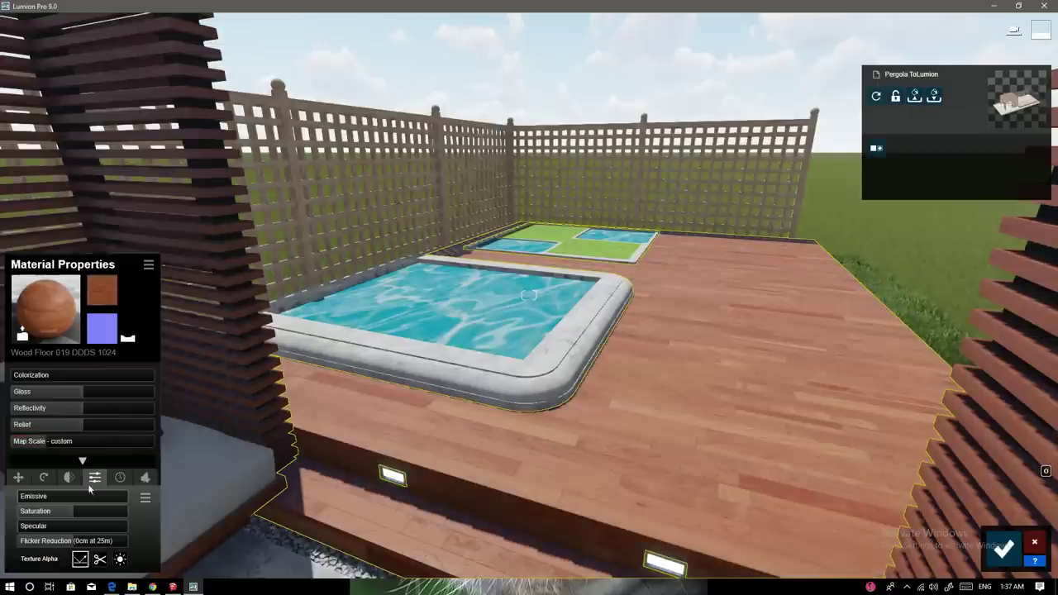
# Step: Rotate the floor grain to 61.2°, enlarge its map scale to about 2.82, and add 0.1 weathering
pyautogui.click(44, 478)
pyautogui.moveTo(29, 497); pyautogui.dragTo(47, 496)
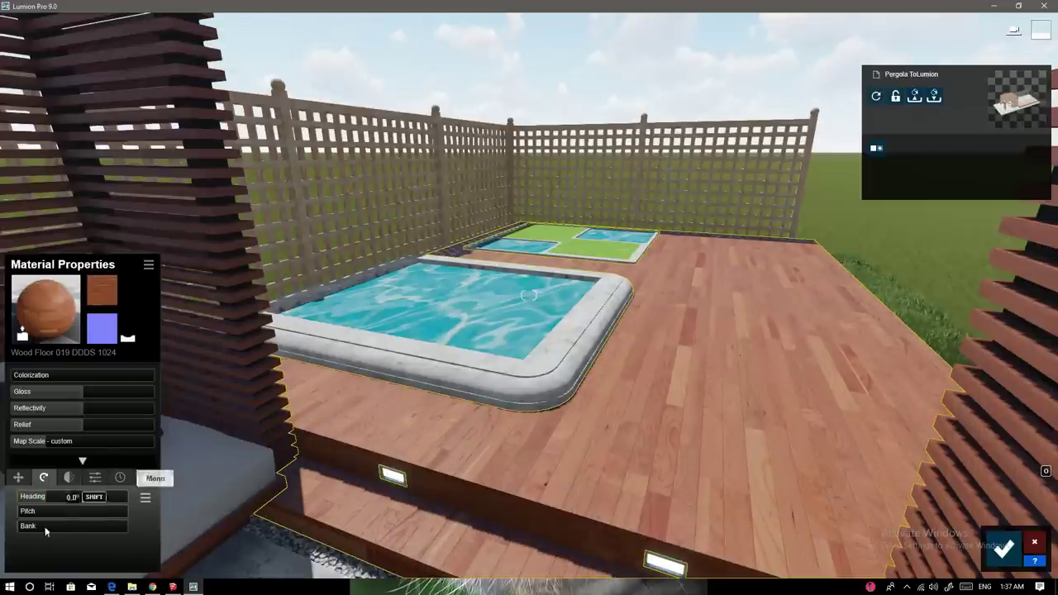
pyautogui.moveTo(39, 445)
pyautogui.mouseDown()
pyautogui.moveTo(875, 439)
pyautogui.moveTo(831, 439)
pyautogui.mouseUp()
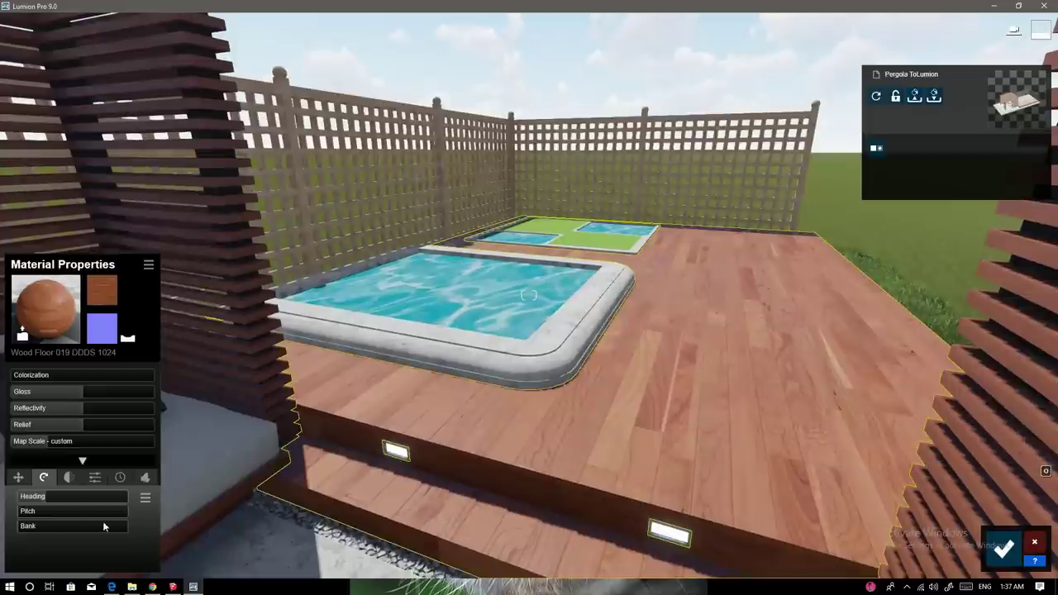
pyautogui.click(69, 477)
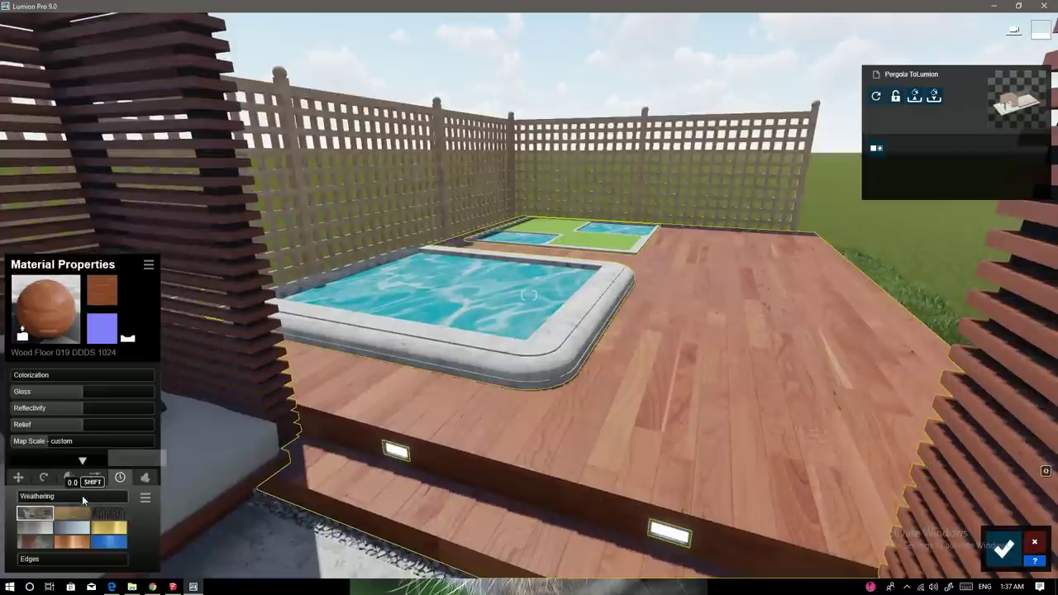
pyautogui.moveTo(28, 502); pyautogui.dragTo(42, 494)
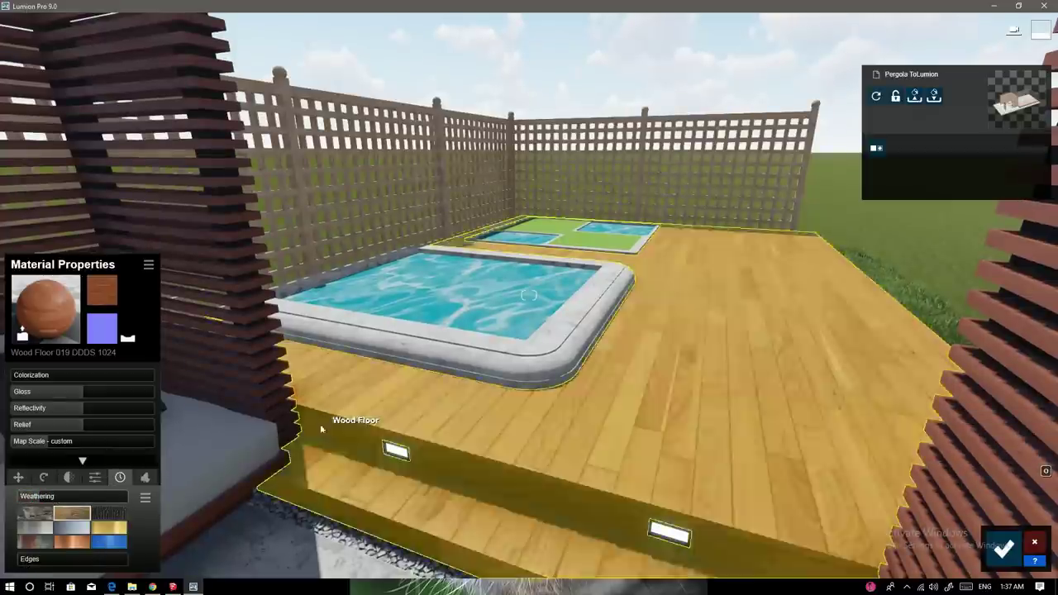
# Step: Apply the outdoor Wood 012 material to the lattice fence
pyautogui.press('s')
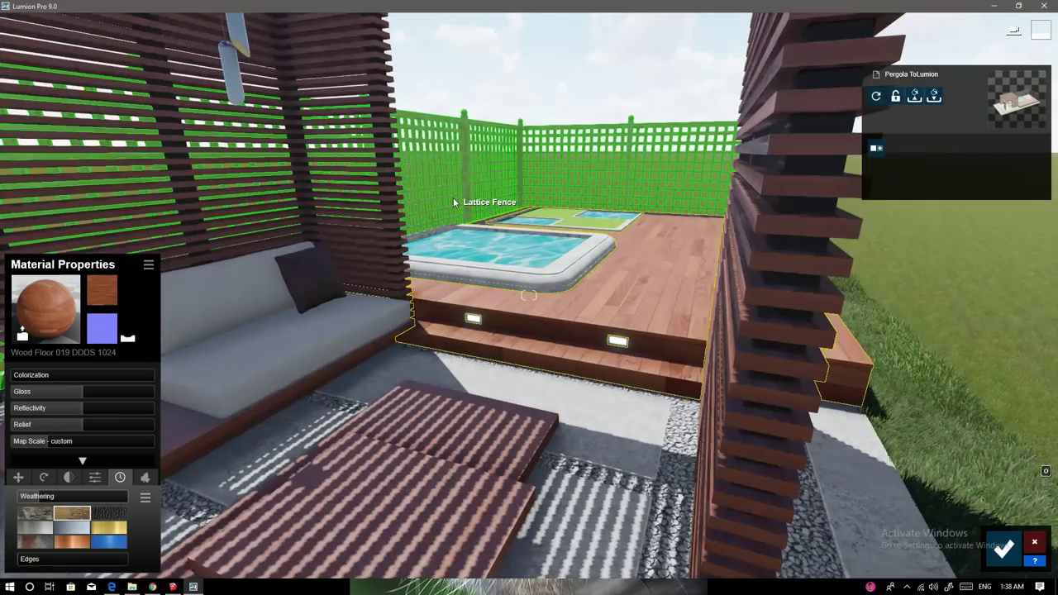
pyautogui.click(453, 197)
pyautogui.click(120, 265)
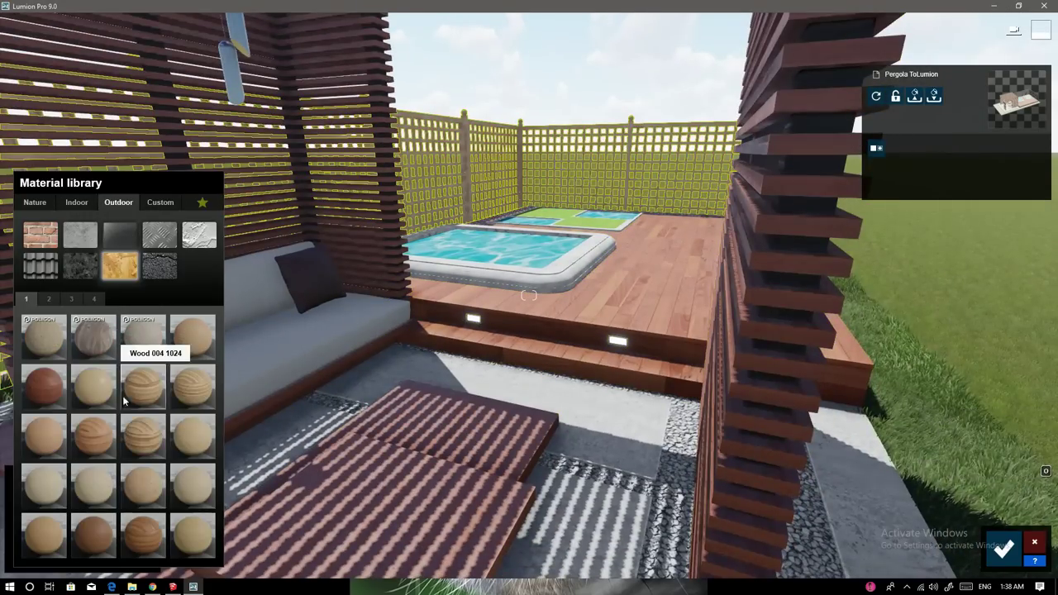
pyautogui.click(161, 496)
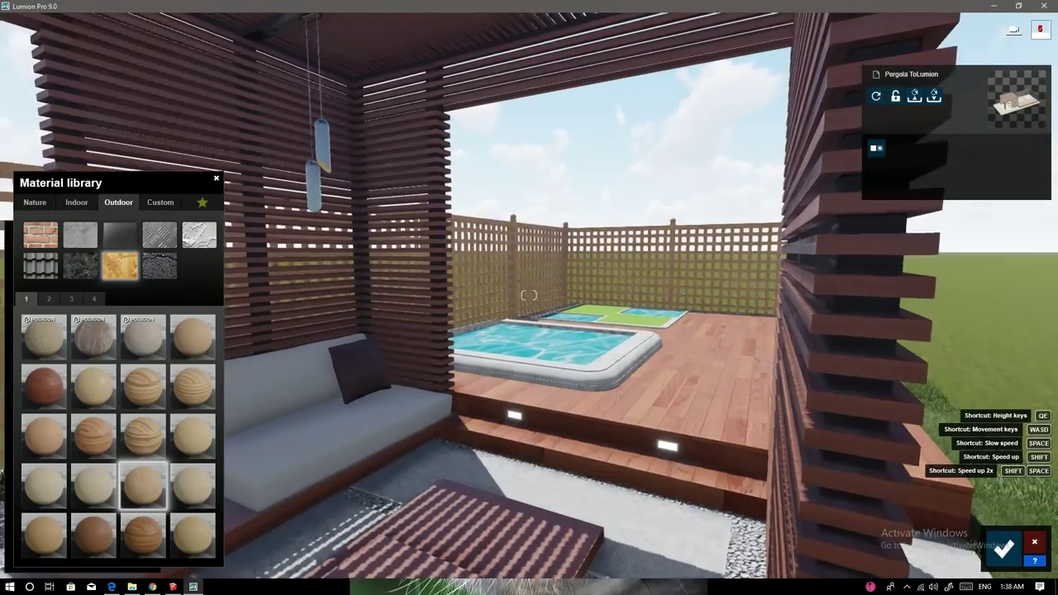
pyautogui.press('w')
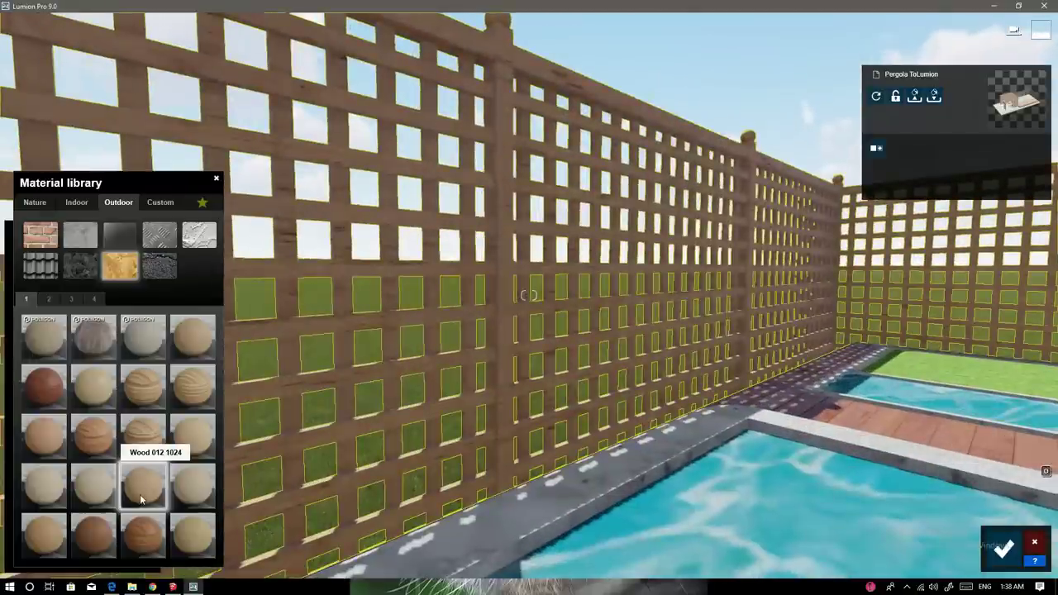
pyautogui.click(139, 495)
# Step: Weather the fence wood heavily to 0.8 and add ivy with spread lowered to about 0.015
pyautogui.moveTo(21, 500); pyautogui.dragTo(103, 499)
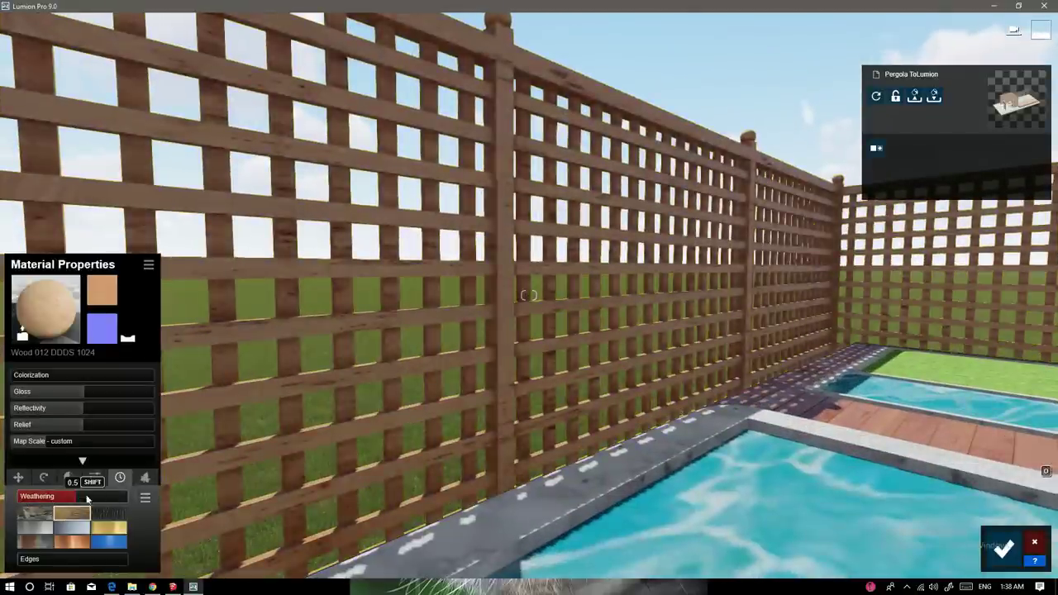
pyautogui.click(145, 478)
pyautogui.moveTo(34, 497); pyautogui.dragTo(19, 507)
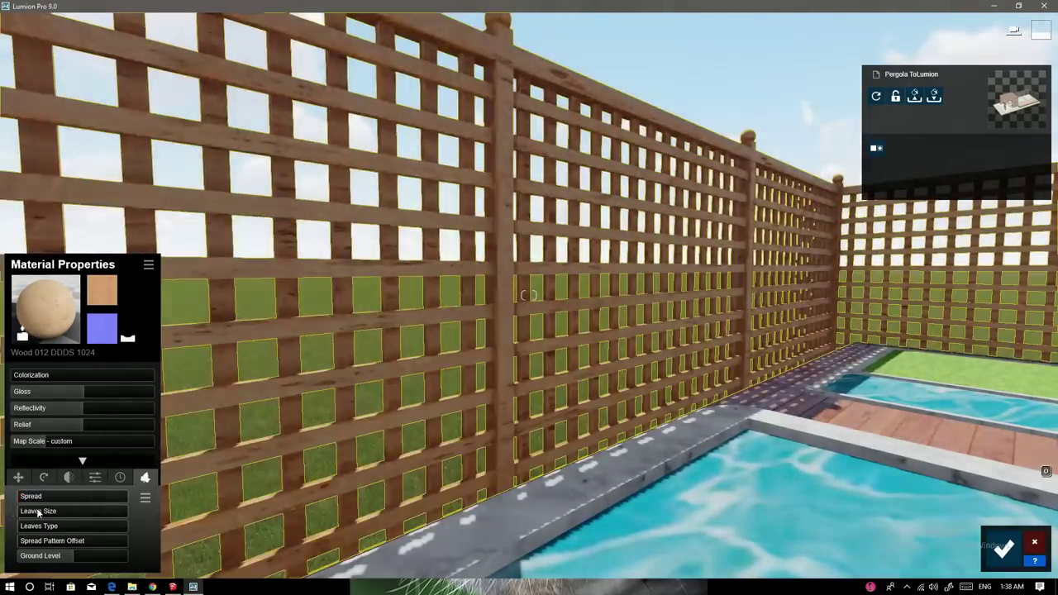
# Step: Adjust the fence ivy's spread, leaf size and leaf type
pyautogui.click(21, 500)
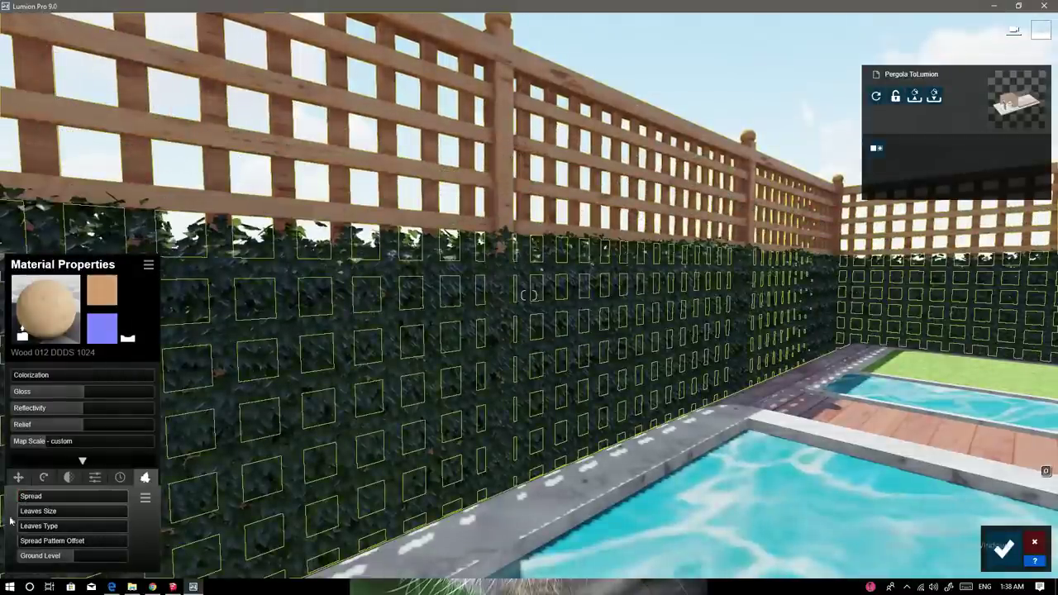
pyautogui.click(21, 513)
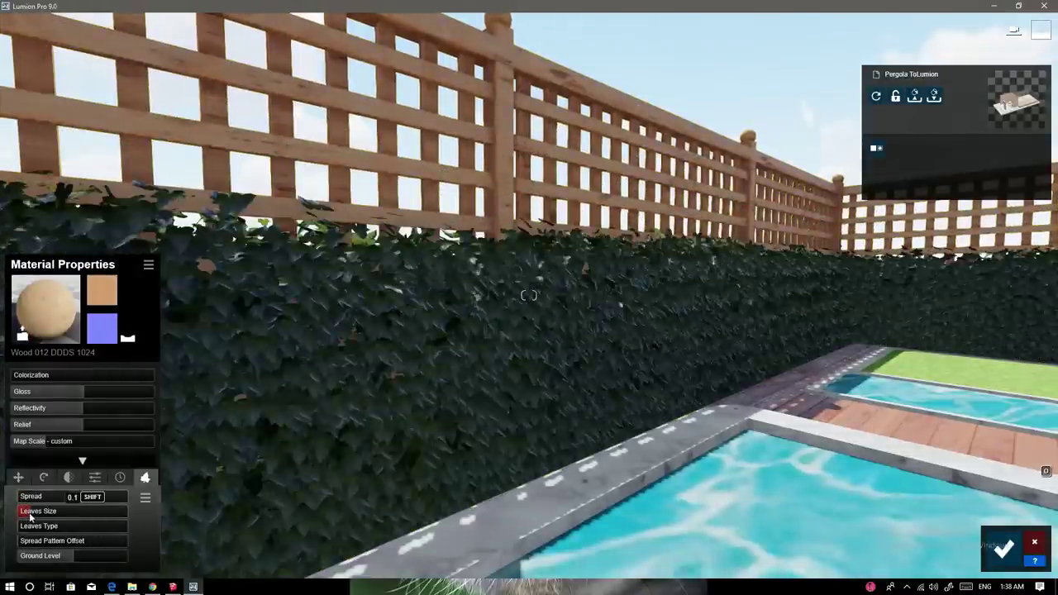
pyautogui.moveTo(27, 528); pyautogui.dragTo(62, 532)
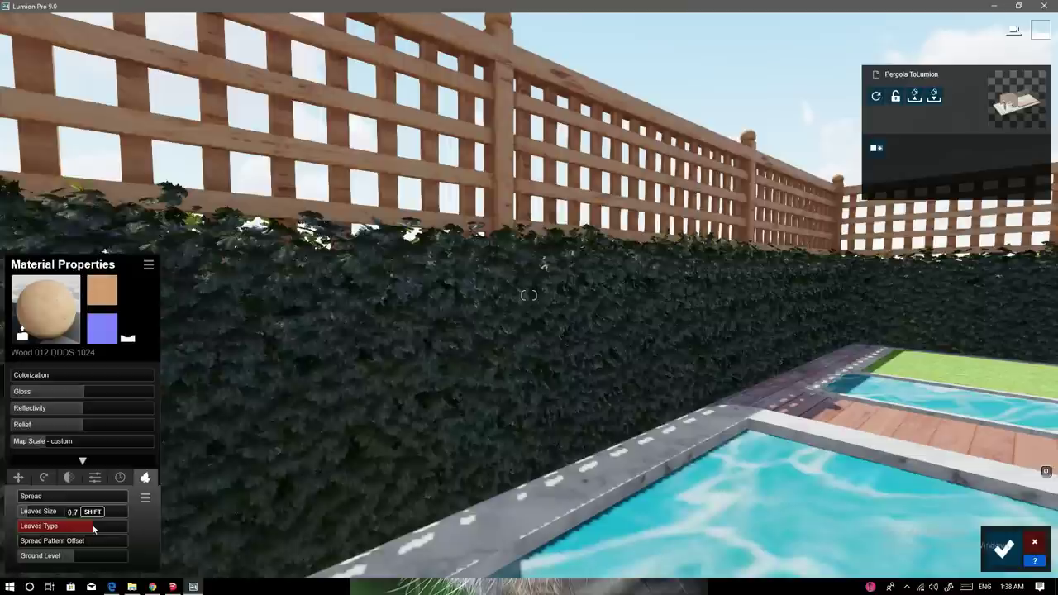
pyautogui.click(37, 510)
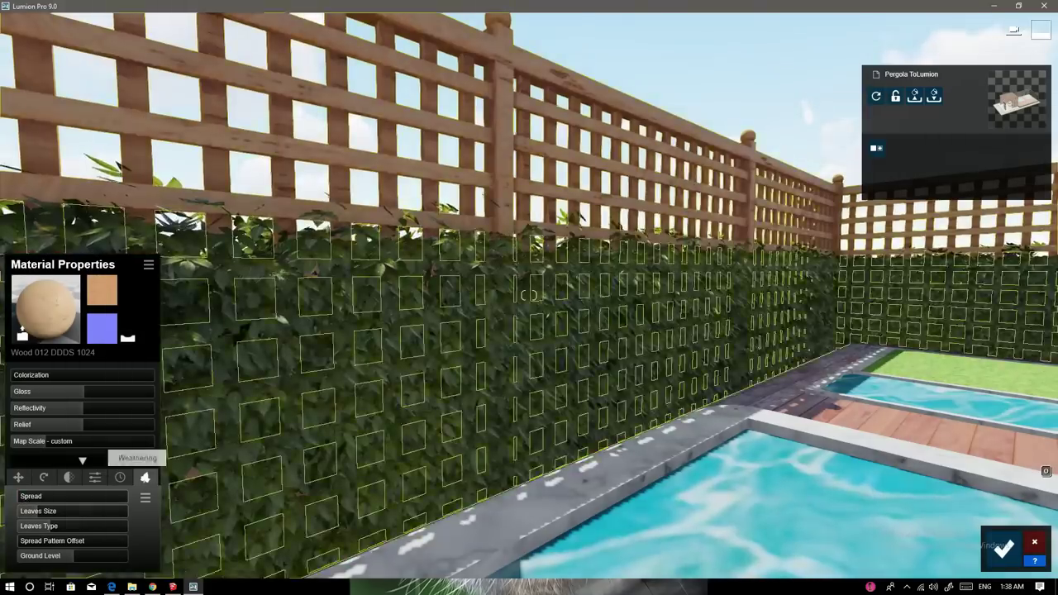
pyautogui.press('s')
pyautogui.press('s')
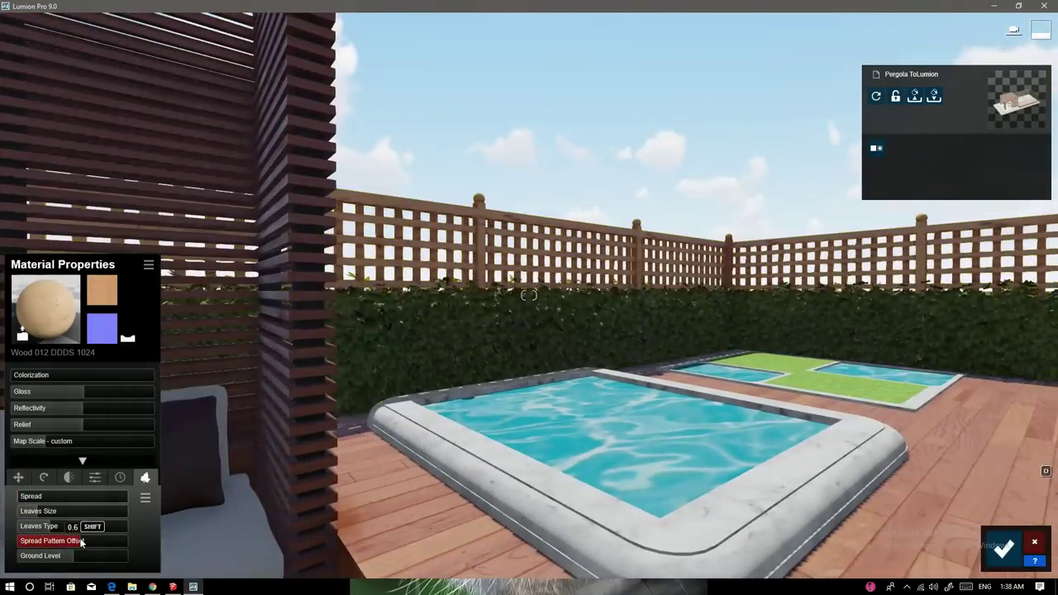
# Step: Lower the ivy's ground level slightly and raise its spread to about 0.22
pyautogui.click(20, 498)
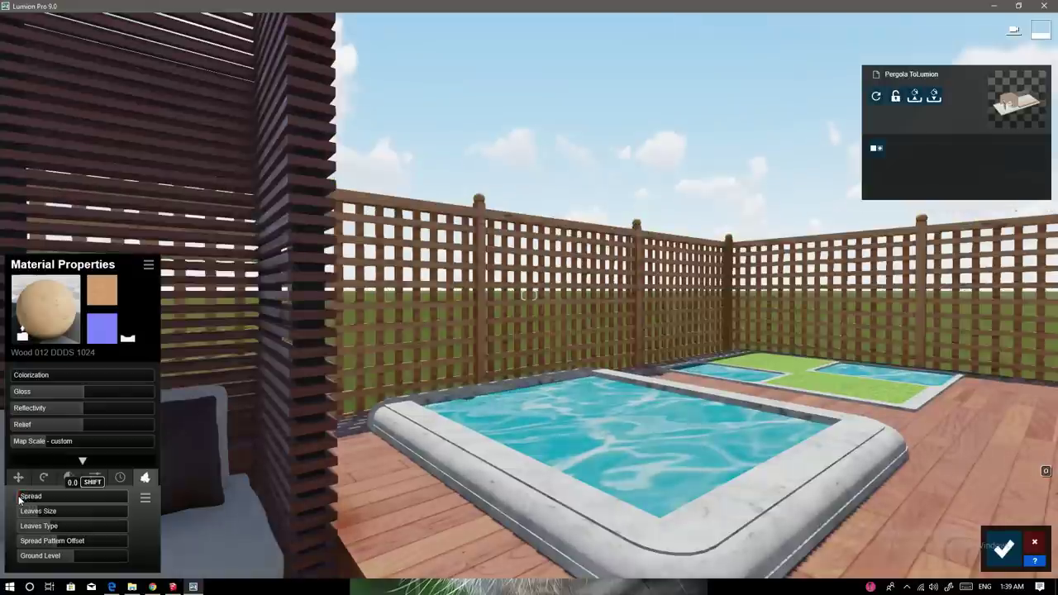
pyautogui.moveTo(70, 561); pyautogui.dragTo(59, 558)
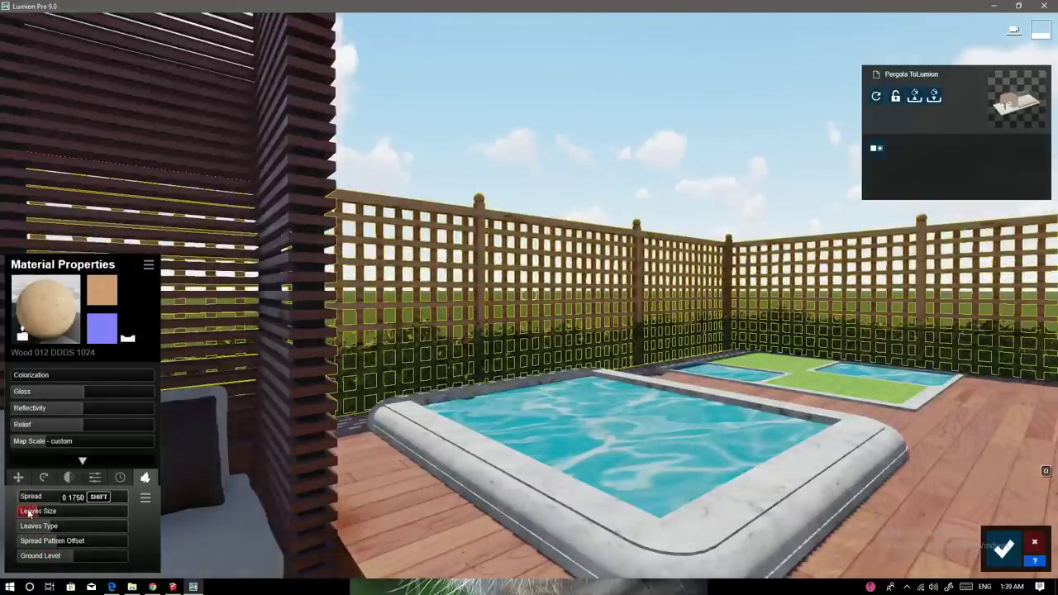
pyautogui.moveTo(54, 497); pyautogui.dragTo(75, 495)
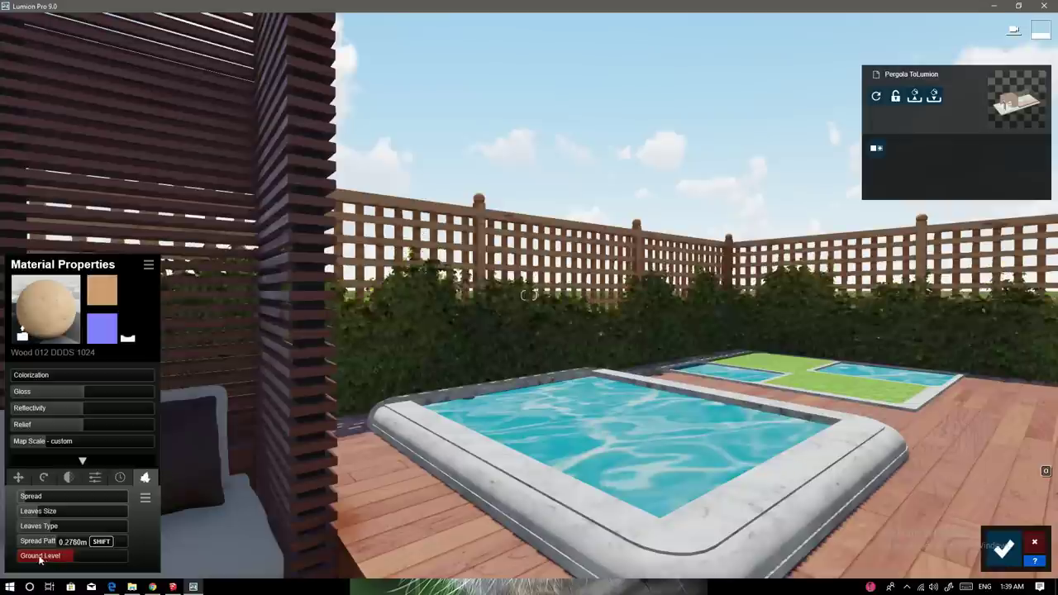
pyautogui.moveTo(76, 496)
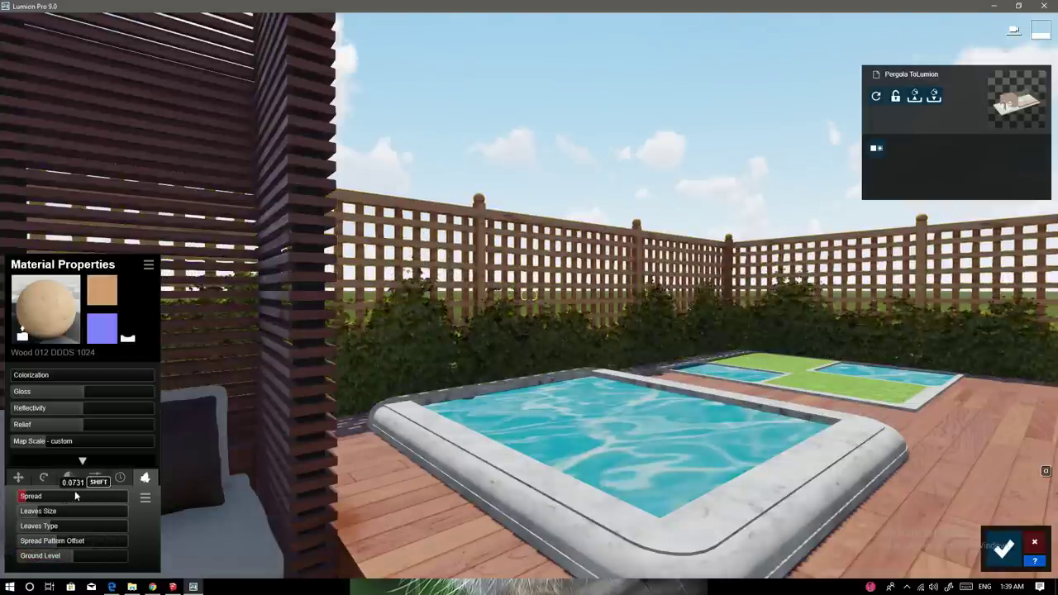
pyautogui.moveTo(147, 496); pyautogui.dragTo(158, 496)
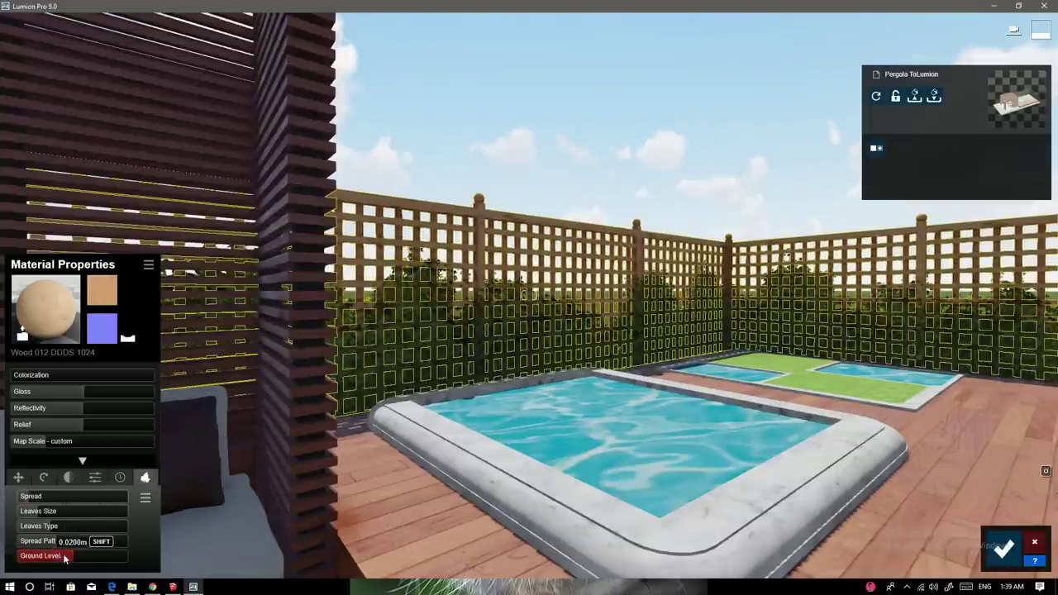
pyautogui.moveTo(30, 501); pyautogui.dragTo(602, 480)
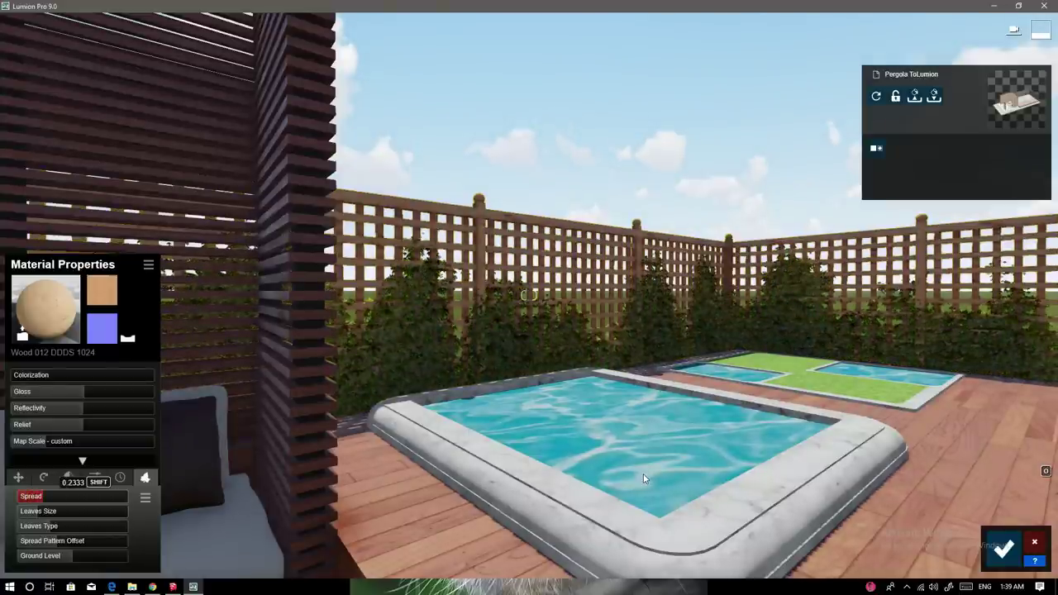
pyautogui.moveTo(652, 473); pyautogui.dragTo(430, 463, button='right')
pyautogui.moveTo(529, 296); pyautogui.dragTo(712, 426, button='right')
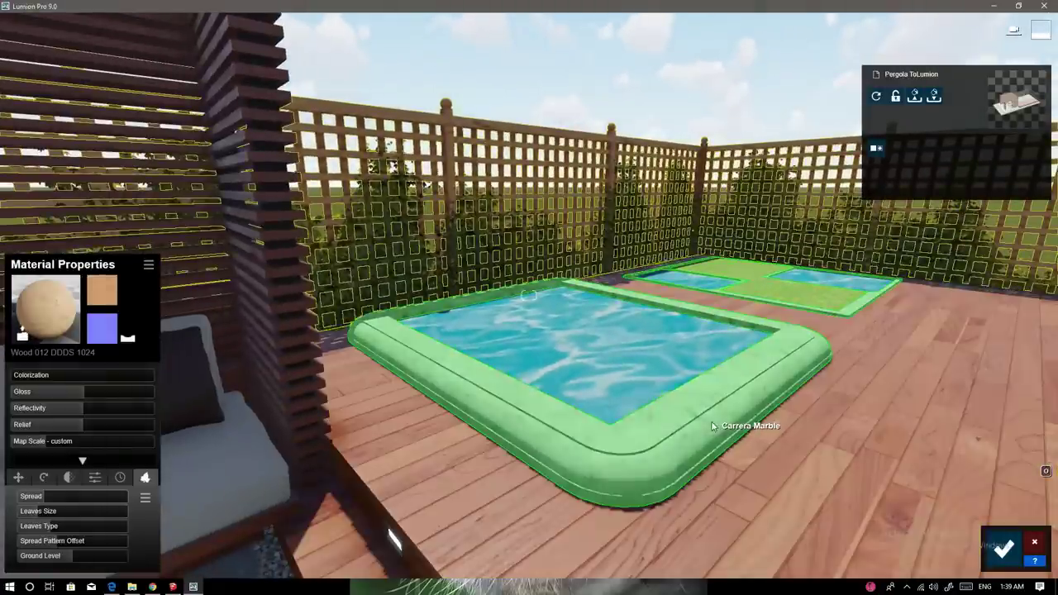
# Step: Give the pool edge Polii Marble 011 2K and shrink its texture scale
pyautogui.click(713, 426)
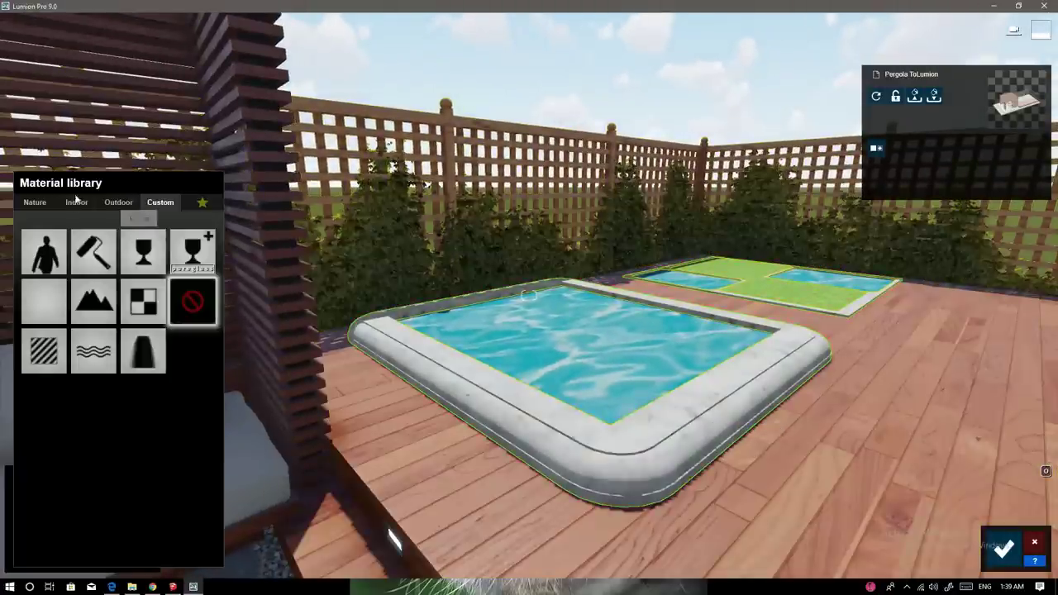
pyautogui.click(103, 242)
pyautogui.click(80, 266)
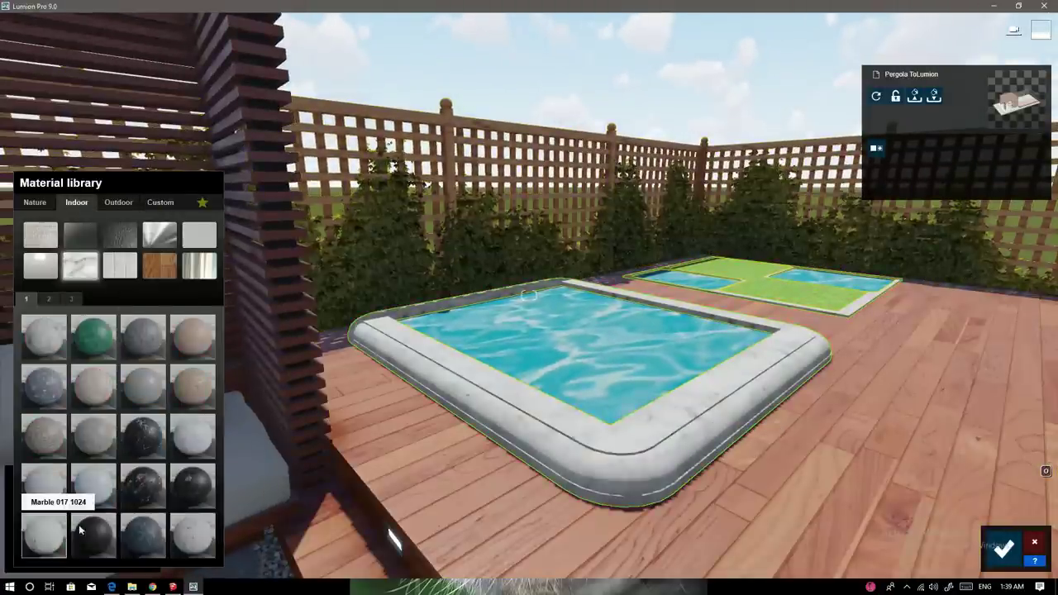
pyautogui.click(192, 436)
pyautogui.click(49, 299)
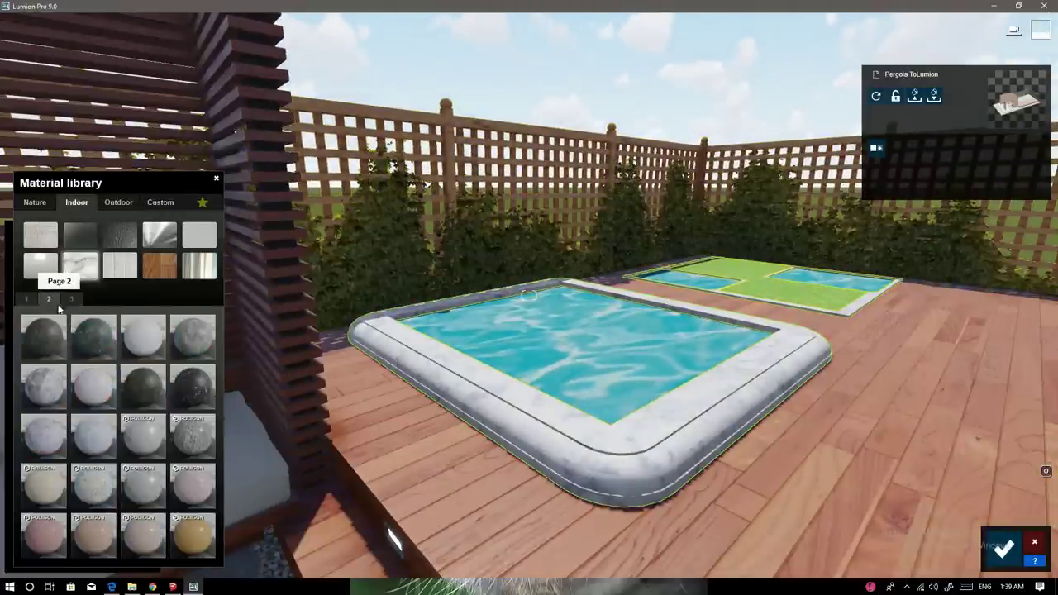
pyautogui.click(100, 387)
pyautogui.moveTo(224, 439); pyautogui.dragTo(157, 440, button='middle')
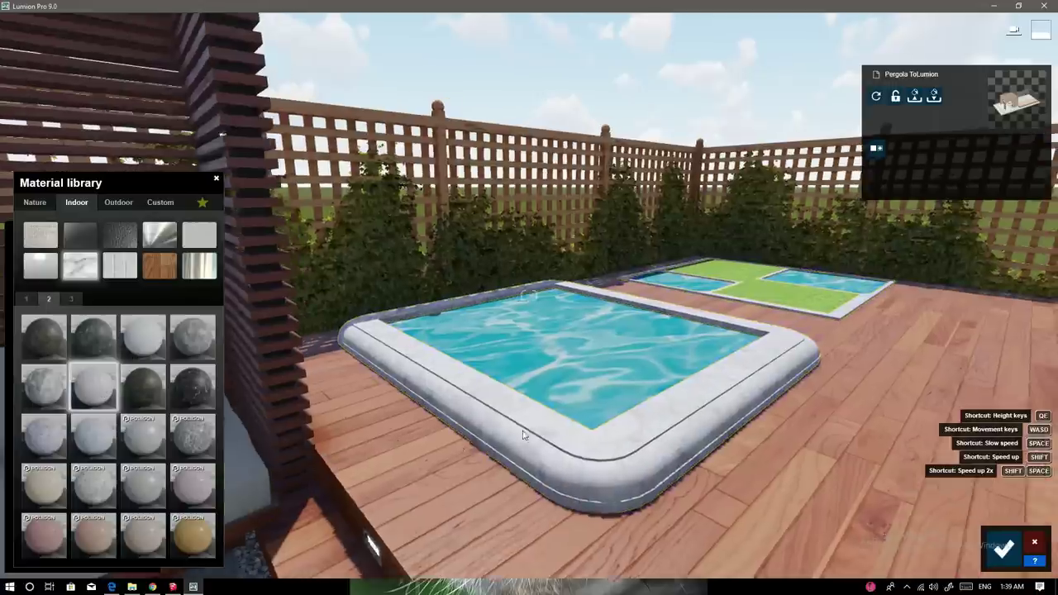
pyautogui.click(141, 440)
pyautogui.click(139, 441)
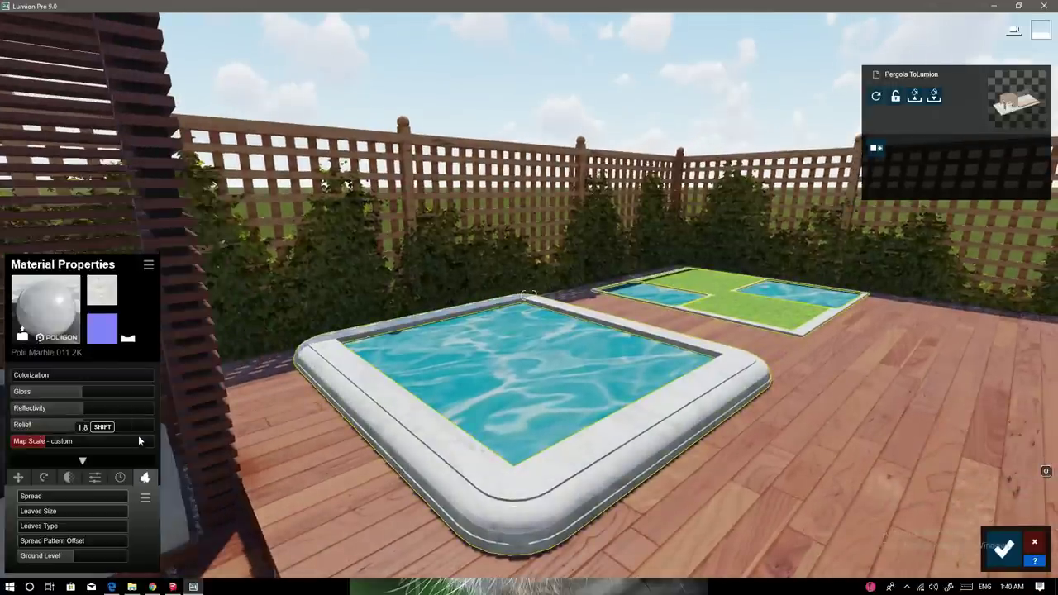
pyautogui.moveTo(17, 443); pyautogui.dragTo(2, 444)
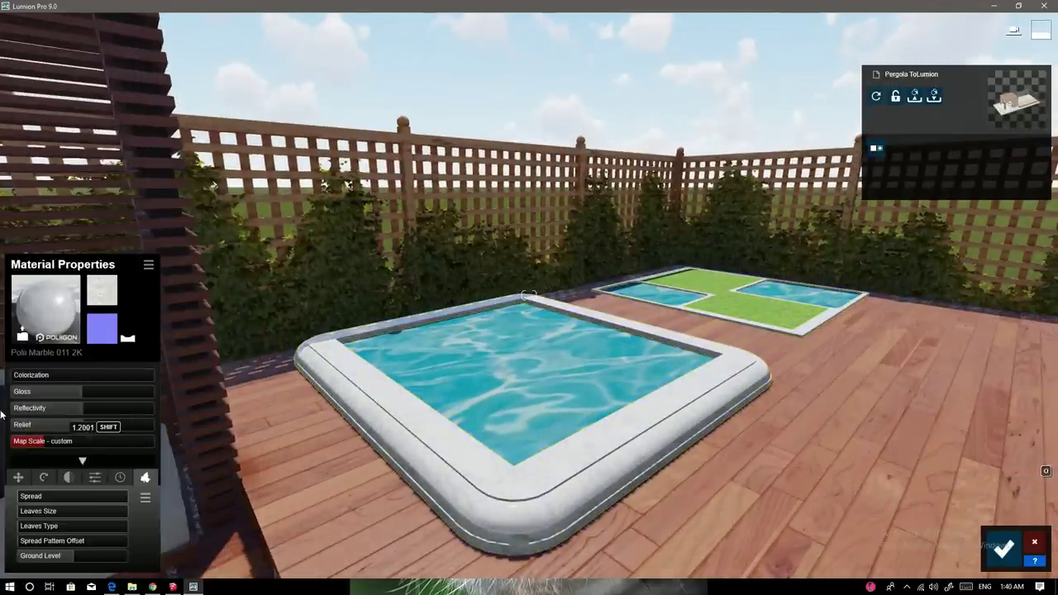
# Step: Apply Water to the pool with wave scale about 12.3, then select the lawn patch
pyautogui.click(498, 379)
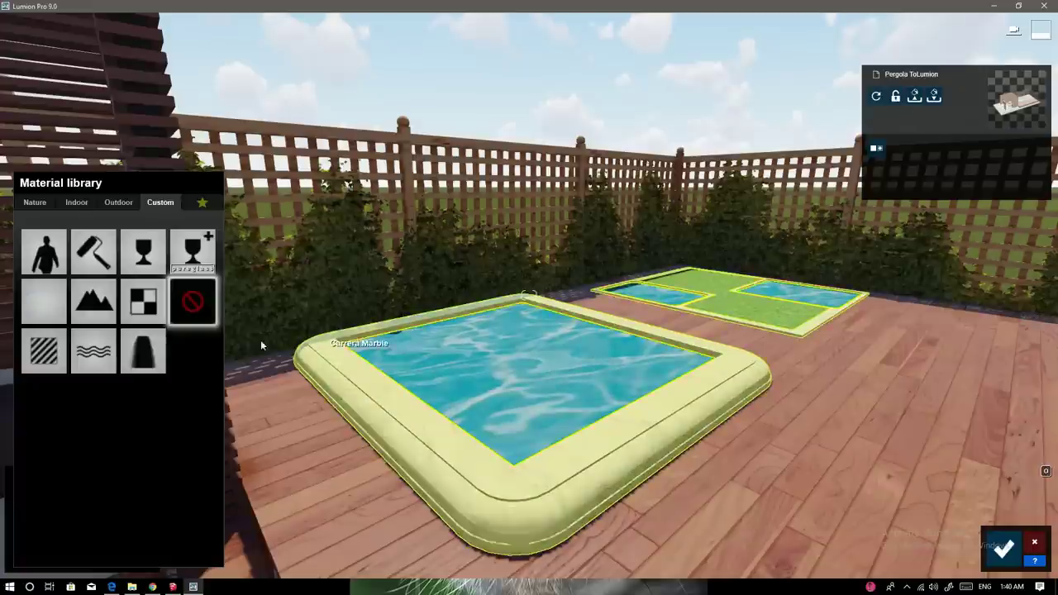
pyautogui.click(93, 352)
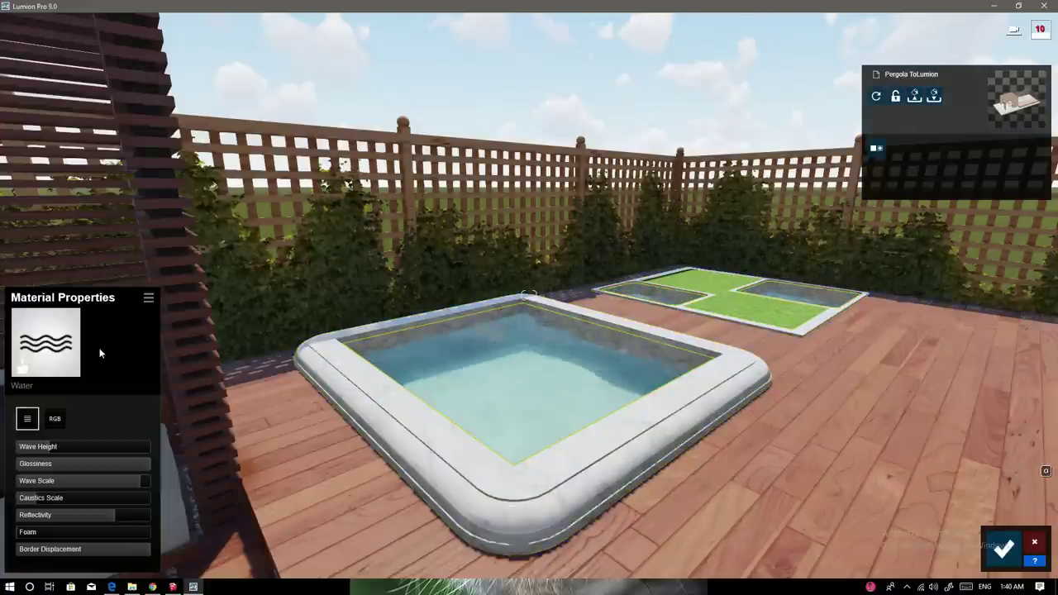
pyautogui.moveTo(66, 481)
pyautogui.mouseDown()
pyautogui.moveTo(45, 481)
pyautogui.moveTo(22, 449)
pyautogui.mouseUp()
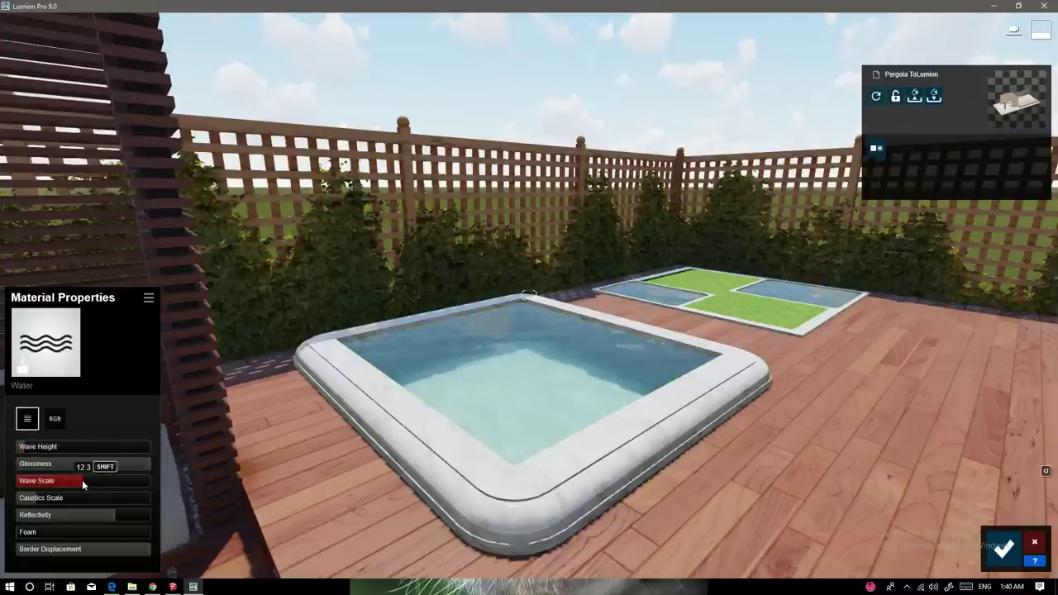
pyautogui.moveTo(82, 485); pyautogui.dragTo(82, 483)
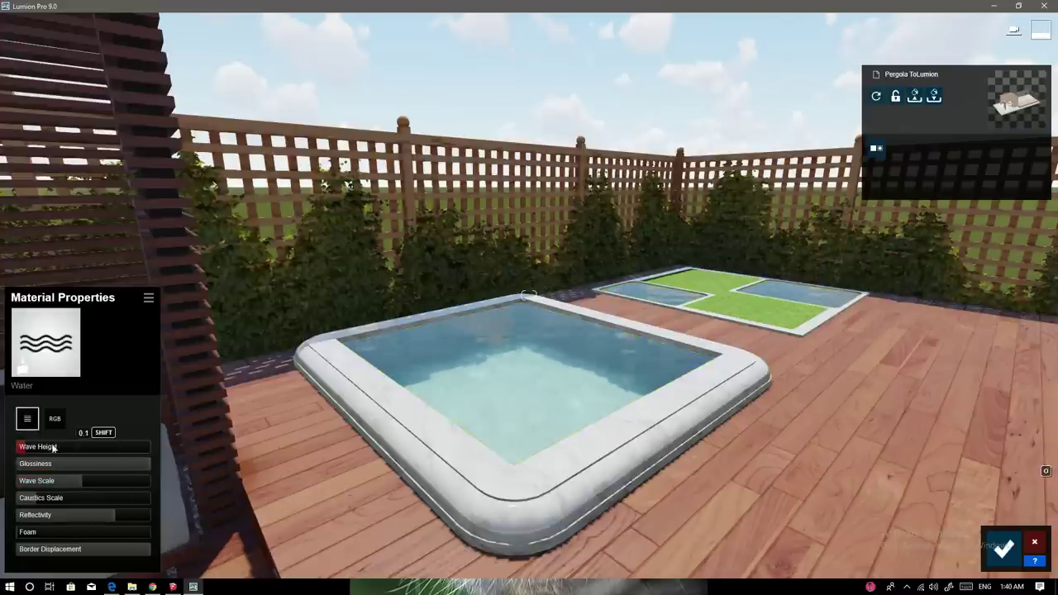
pyautogui.click(46, 342)
# Step: Cover the lawn patch beside the pool with the 3D grass material Clean Cut Grass
pyautogui.click(35, 203)
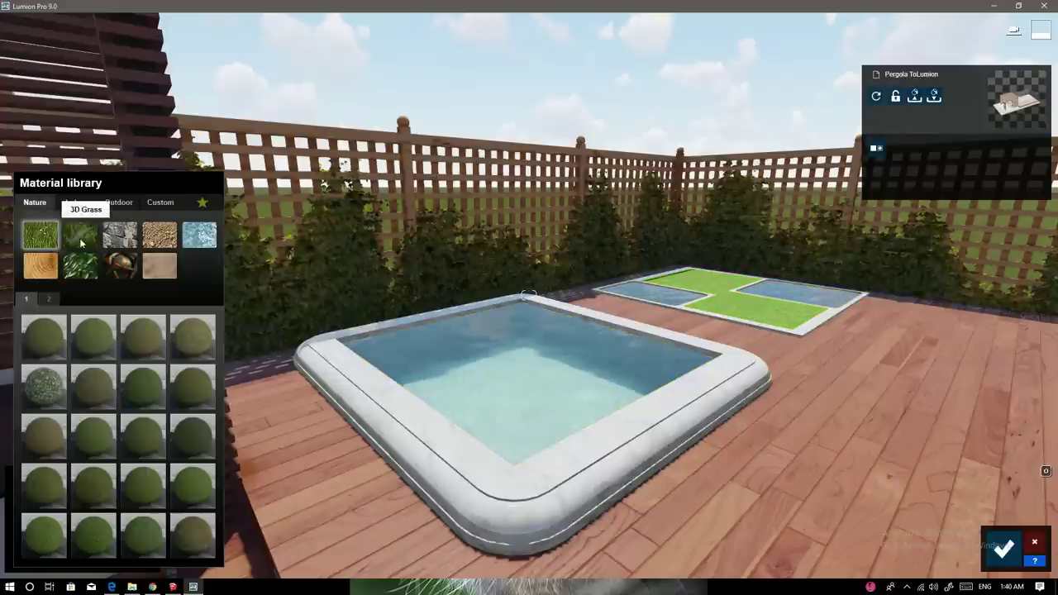
pyautogui.click(81, 243)
pyautogui.click(162, 400)
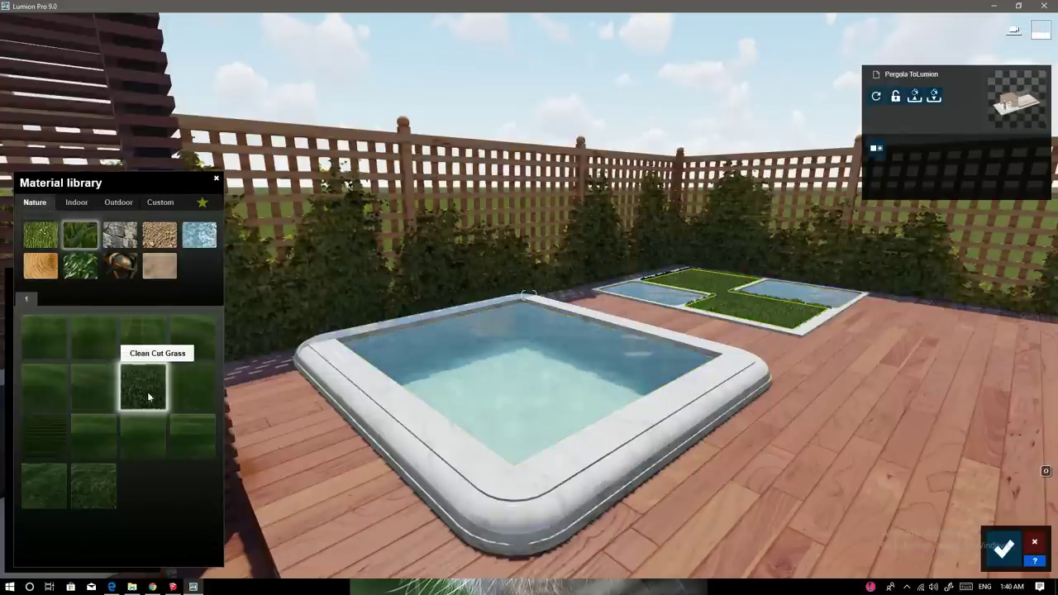
pyautogui.click(149, 397)
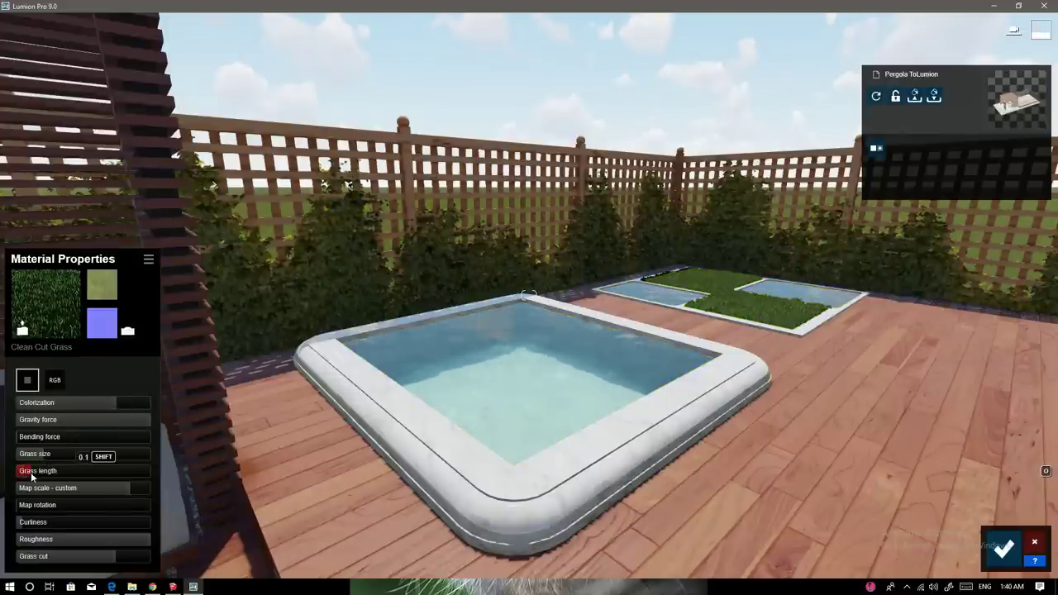
pyautogui.moveTo(514, 405); pyautogui.dragTo(530, 297, button='right')
# Step: Give the pendant lamp's inner face an emissive Brass material with weathering enabled
pyautogui.press('w')
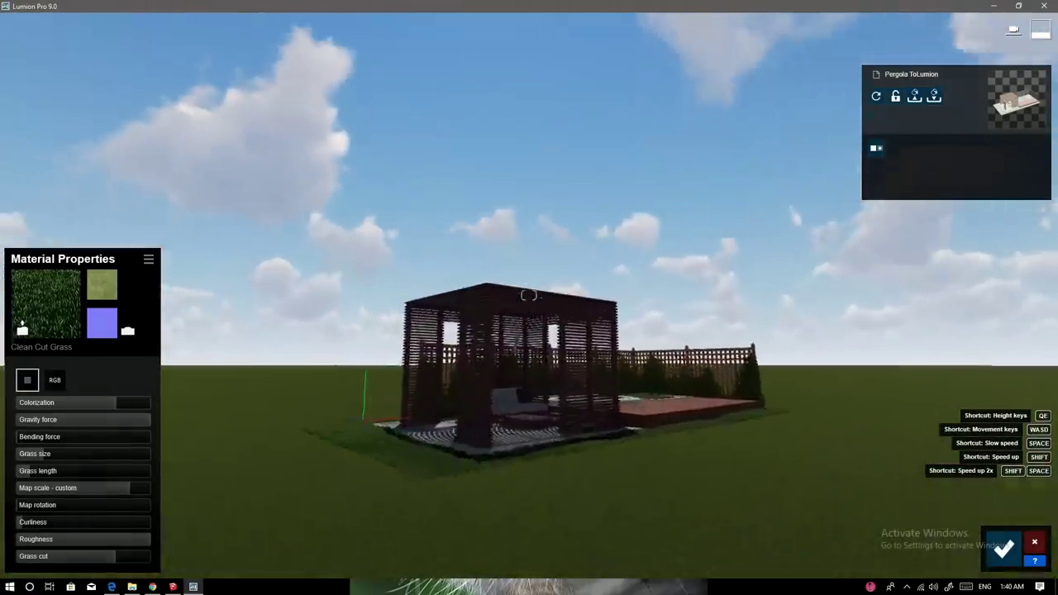
pyautogui.press('w')
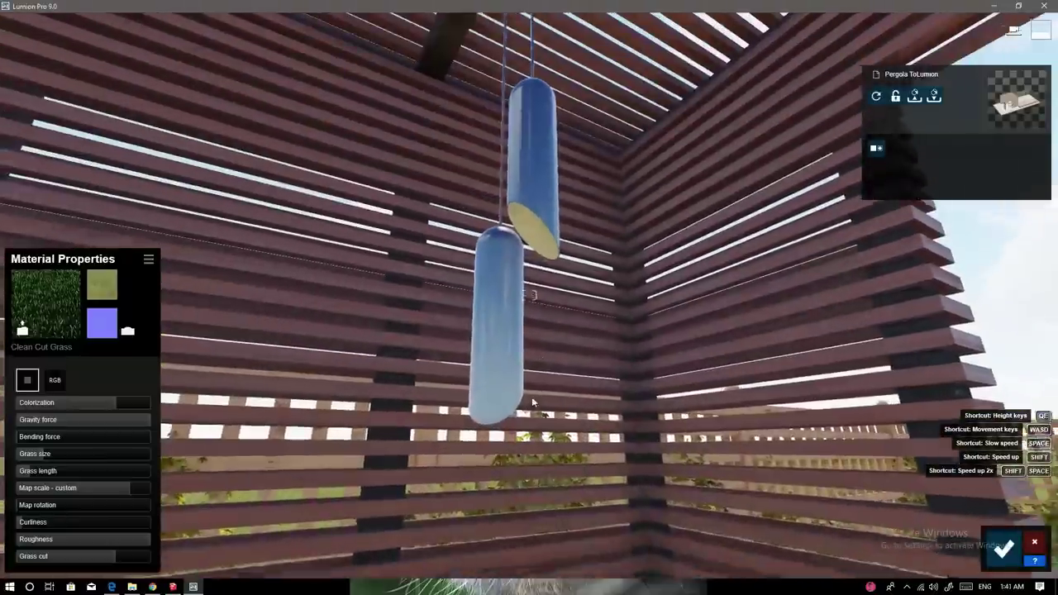
pyautogui.moveTo(529, 295); pyautogui.dragTo(530, 235, button='right')
pyautogui.click(530, 231)
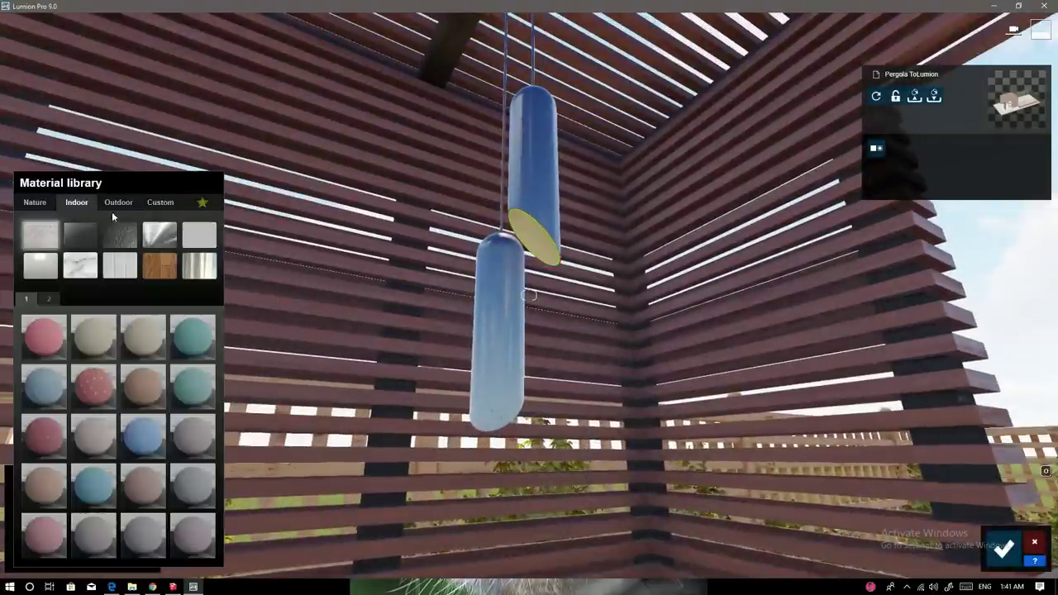
pyautogui.click(153, 238)
pyautogui.click(93, 332)
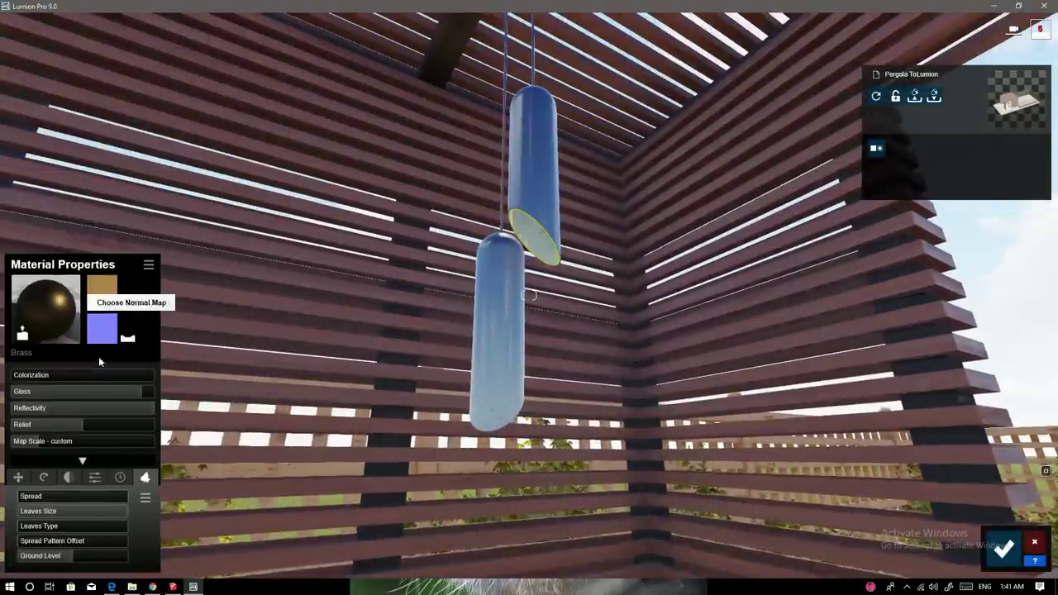
pyautogui.click(69, 478)
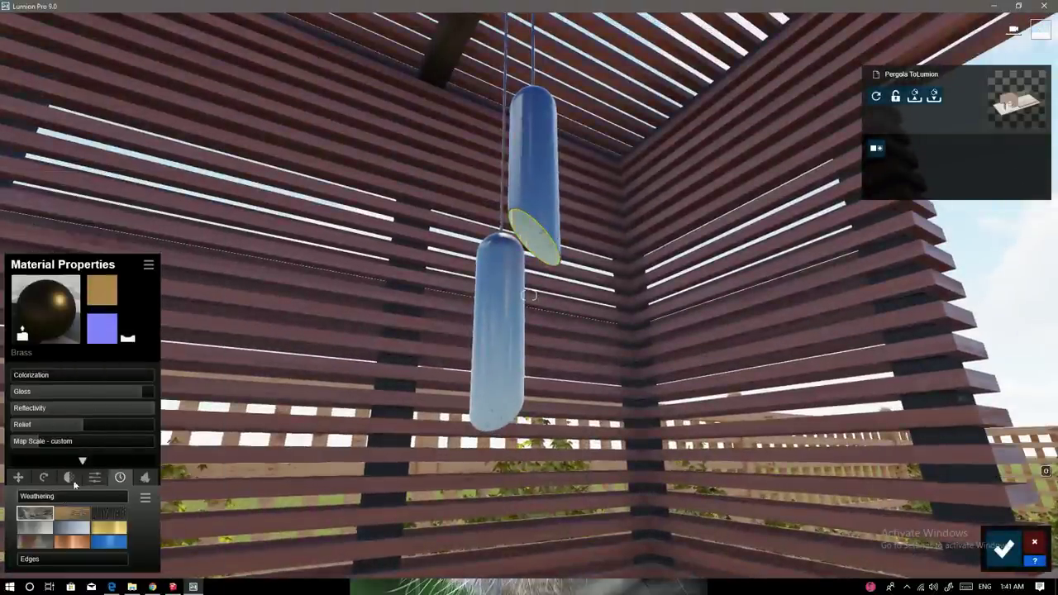
pyautogui.click(95, 477)
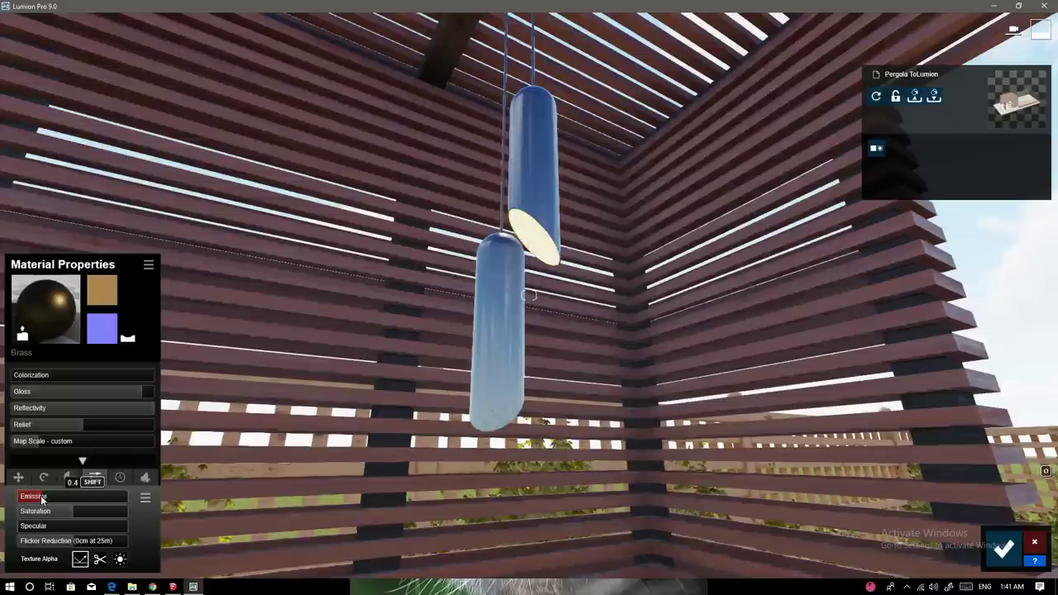
pyautogui.click(122, 479)
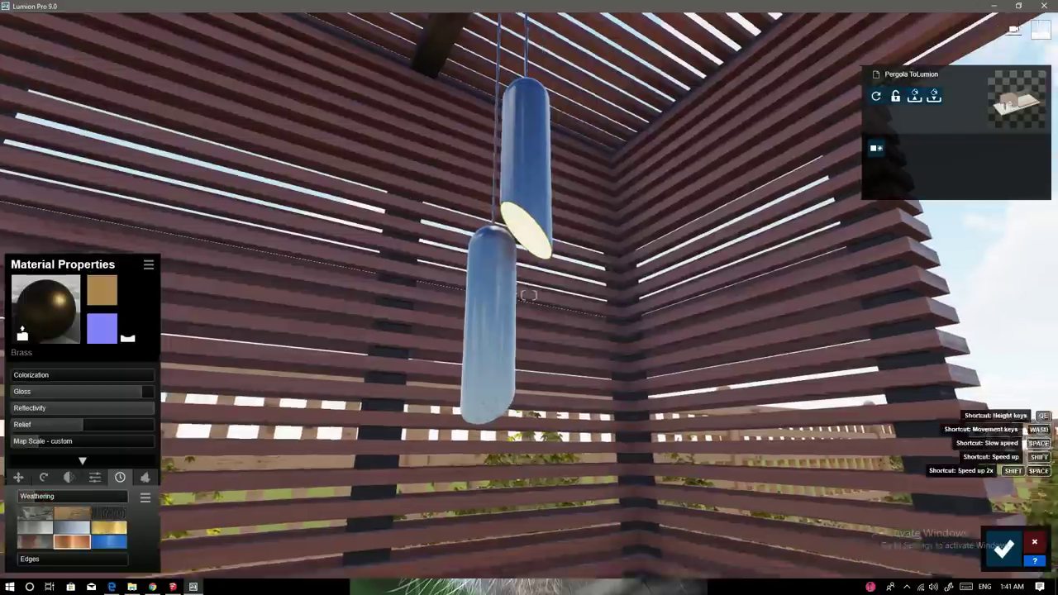
# Step: Add weathering to the white leather sofa cushion and save the material edits
pyautogui.moveTo(380, 372); pyautogui.dragTo(391, 362, button='right')
pyautogui.press('s')
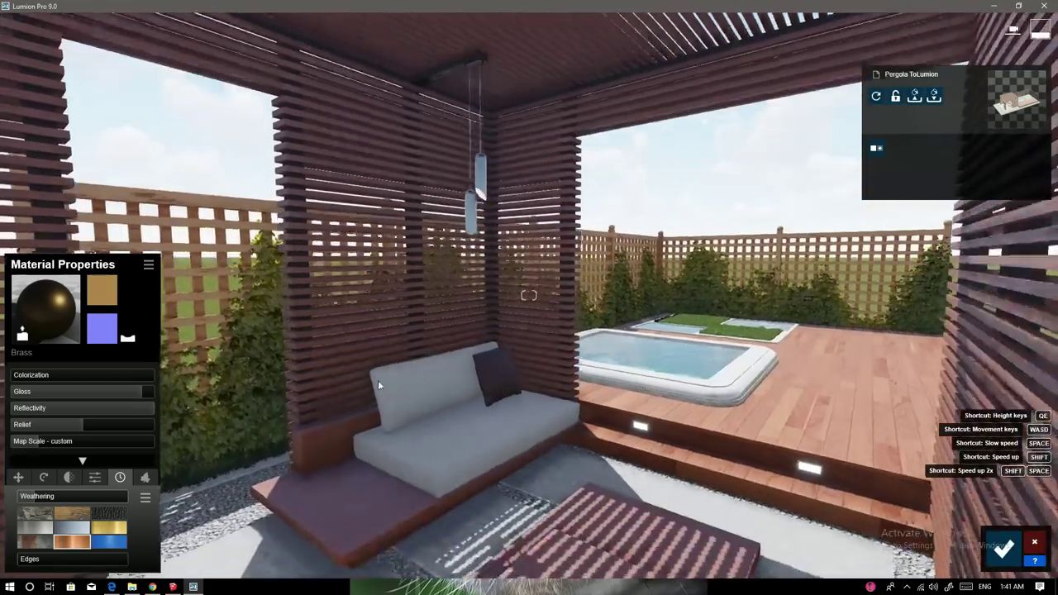
pyautogui.click(381, 385)
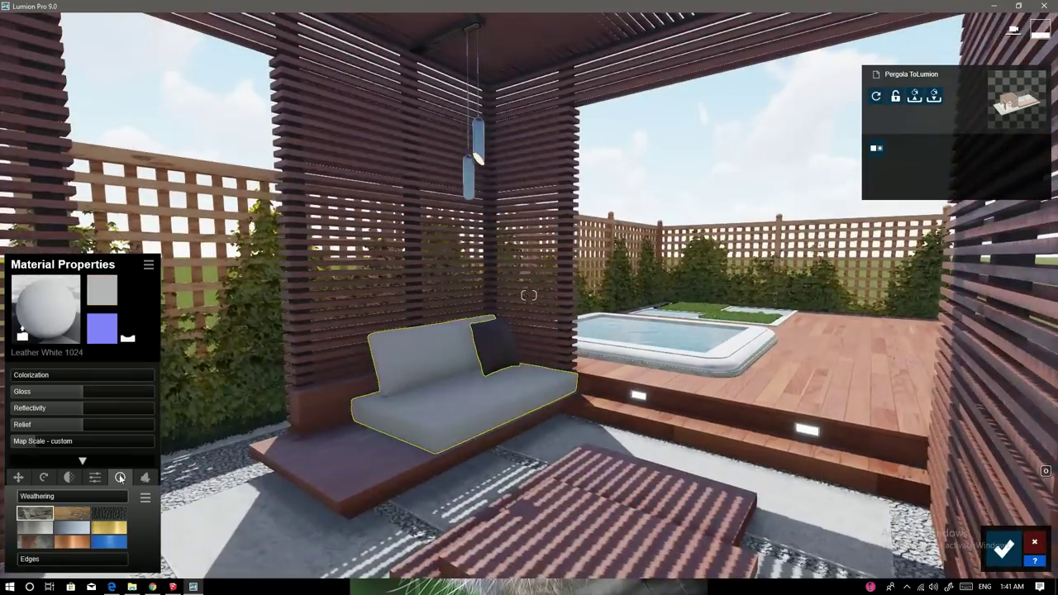
pyautogui.click(28, 497)
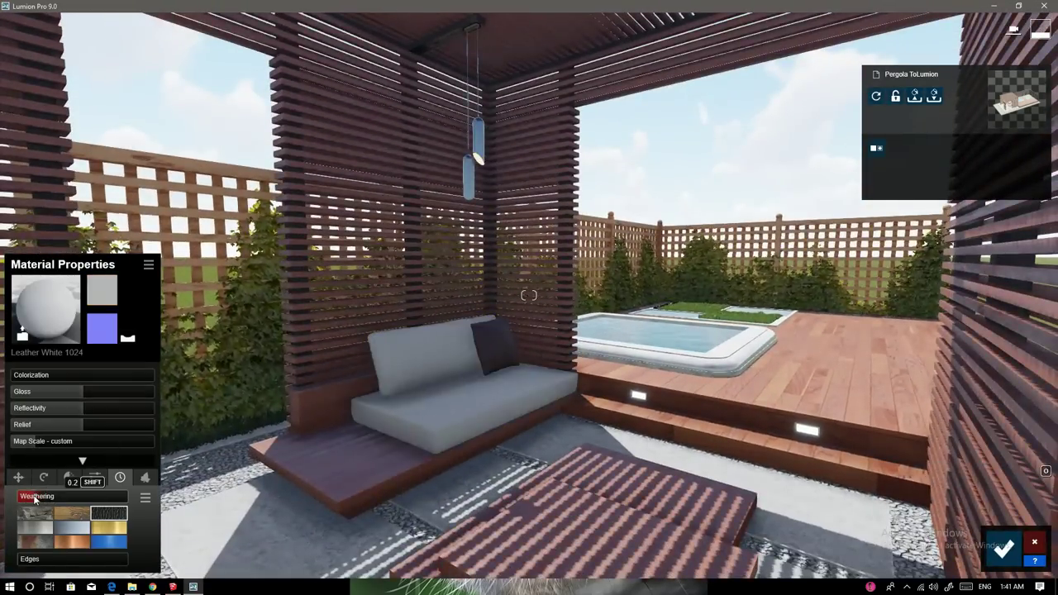
pyautogui.moveTo(423, 451); pyautogui.dragTo(425, 449, button='right')
pyautogui.press('s')
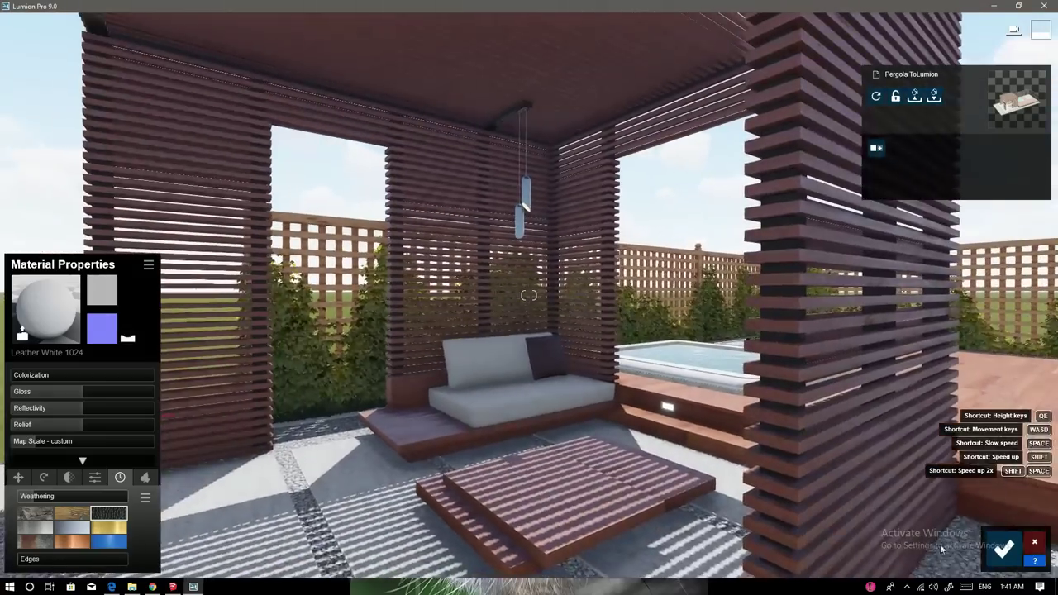
pyautogui.click(1004, 548)
pyautogui.click(30, 497)
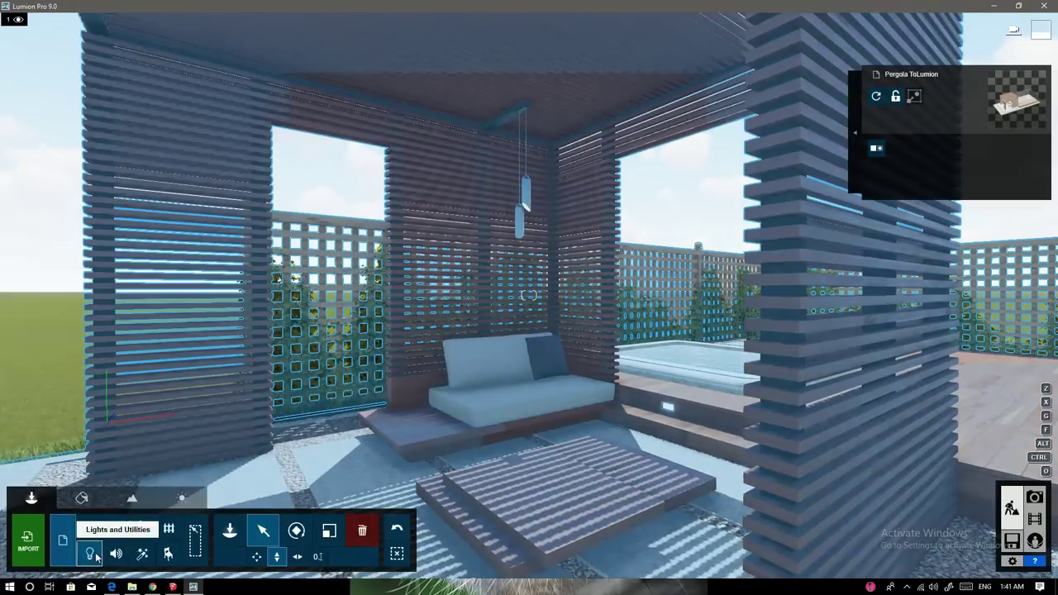
# Step: Place a Lamp30 spotlight at the upper pendant lamp
pyautogui.click(91, 555)
pyautogui.moveTo(144, 269)
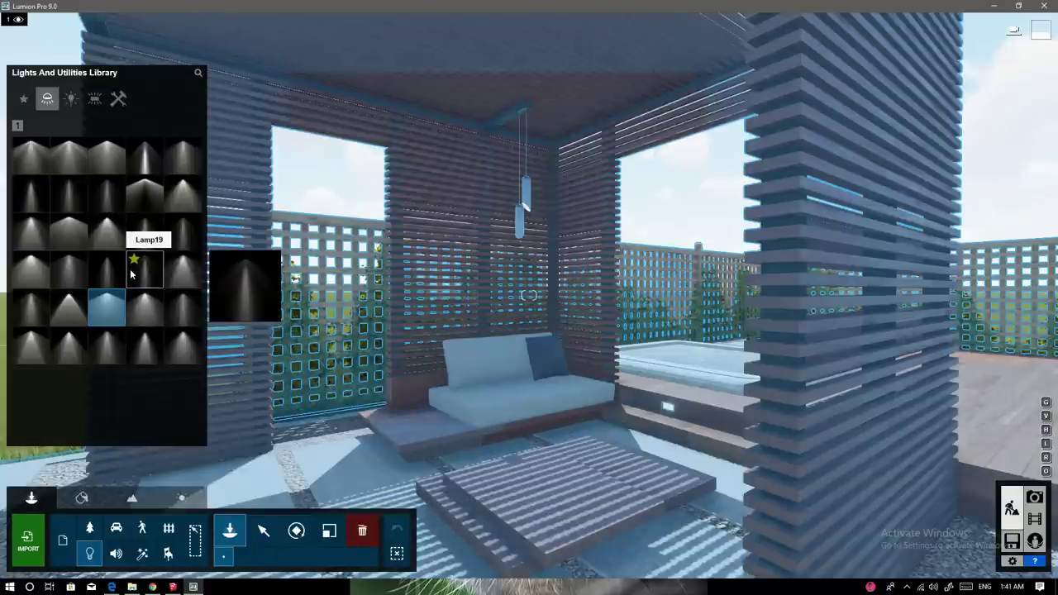
pyautogui.click(31, 156)
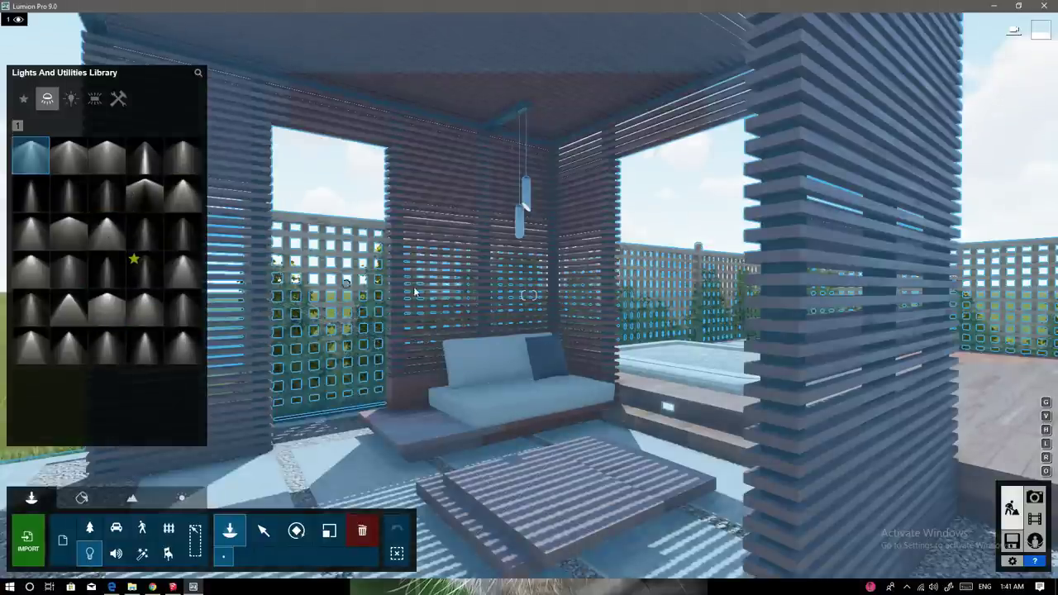
pyautogui.click(183, 156)
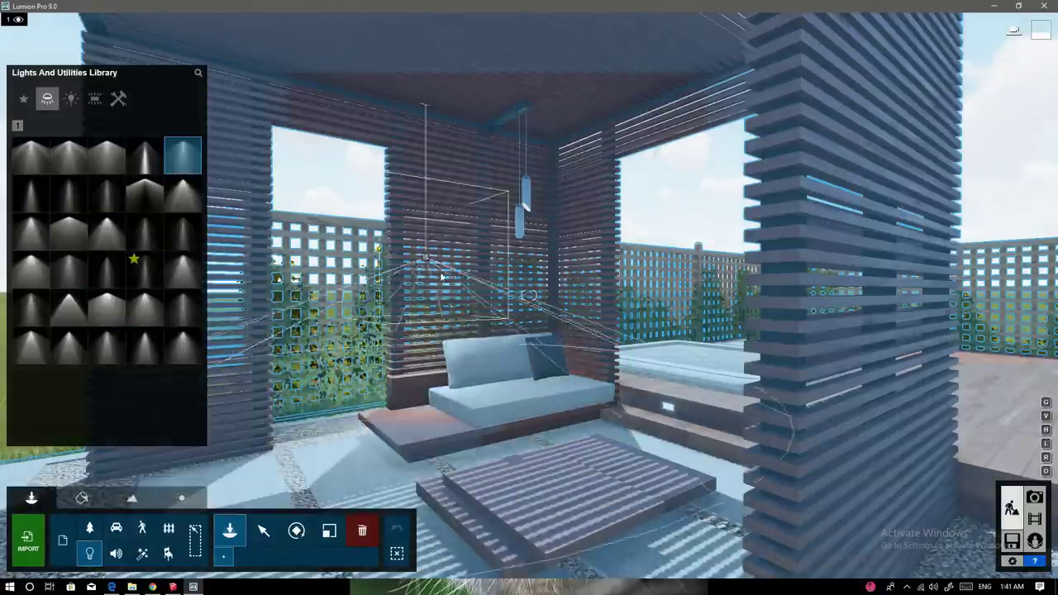
pyautogui.click(183, 346)
pyautogui.moveTo(530, 295); pyautogui.dragTo(522, 295, button='right')
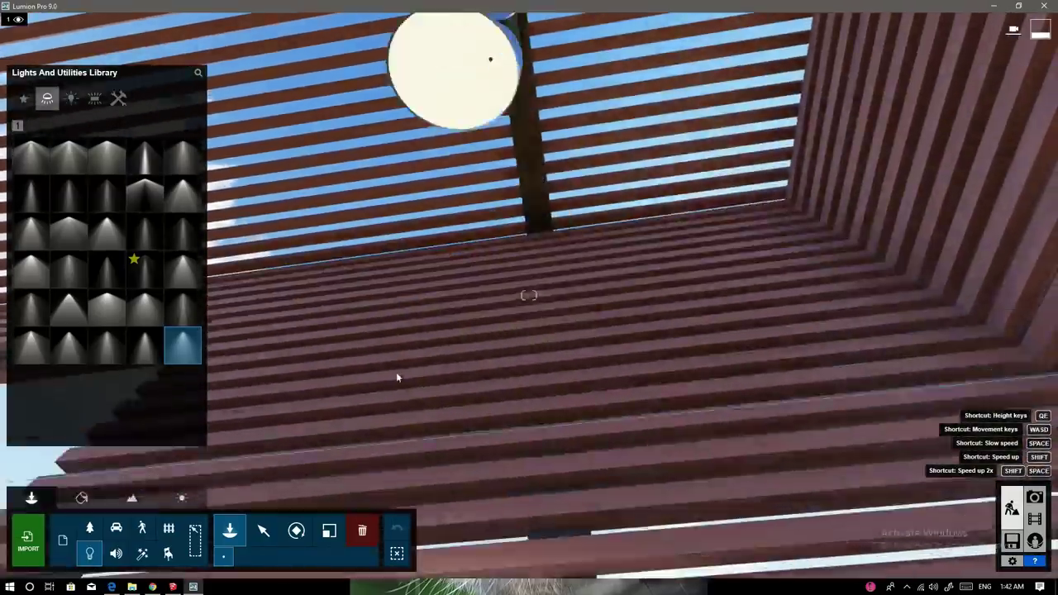
pyautogui.moveTo(523, 295); pyautogui.dragTo(395, 165, button='right')
pyautogui.click(487, 174)
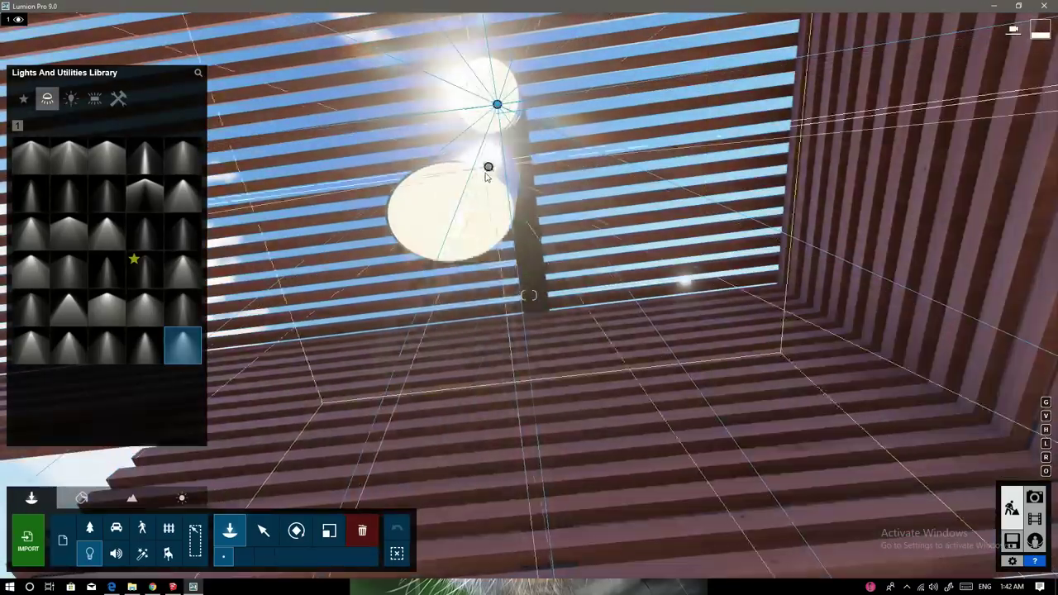
# Step: Lower the spotlight into the hanging fixture, with brightness 6.9 and a 2.4 rad cone
pyautogui.moveTo(486, 173); pyautogui.dragTo(497, 347, button='right')
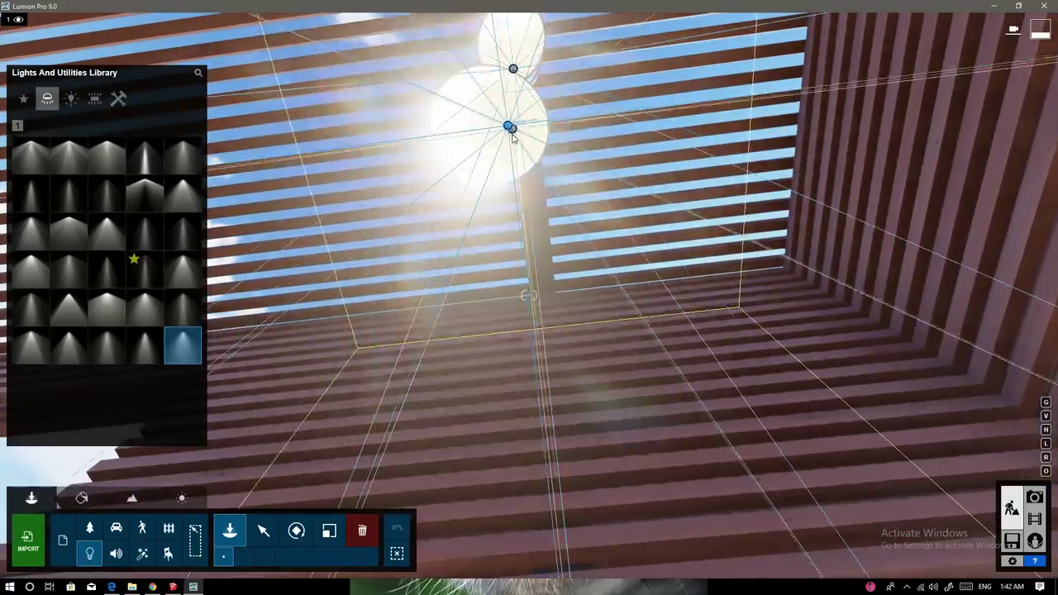
pyautogui.scroll(-5, 529, 295)
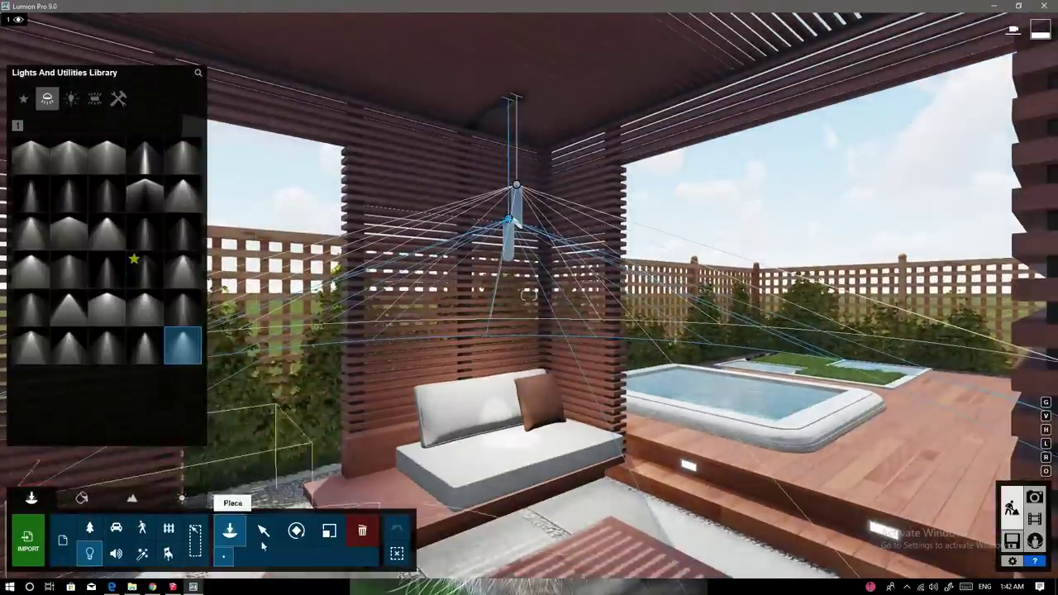
pyautogui.click(263, 530)
pyautogui.moveTo(517, 187); pyautogui.dragTo(529, 332)
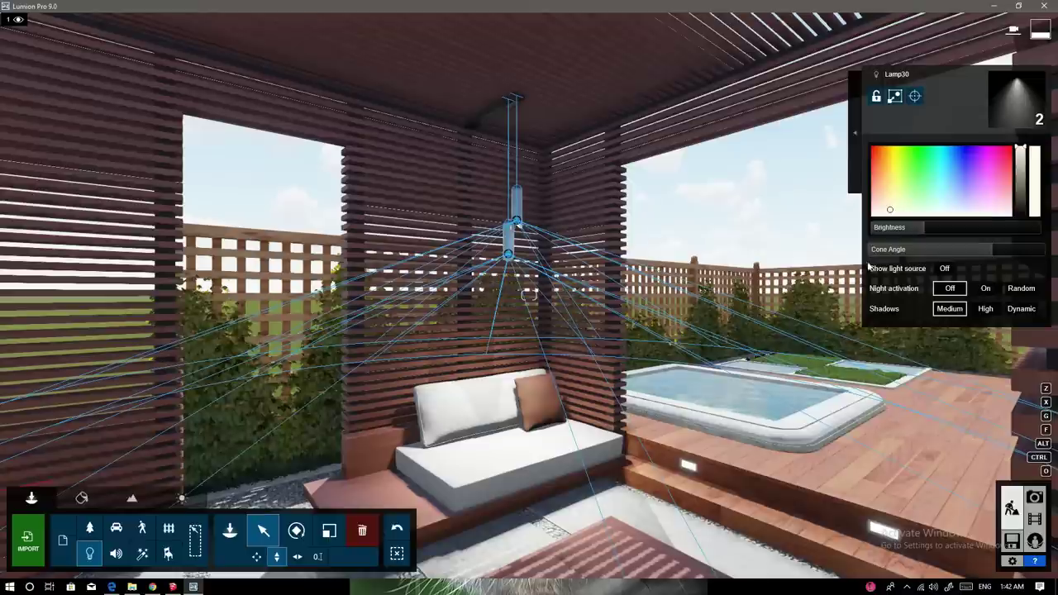
pyautogui.click(899, 230)
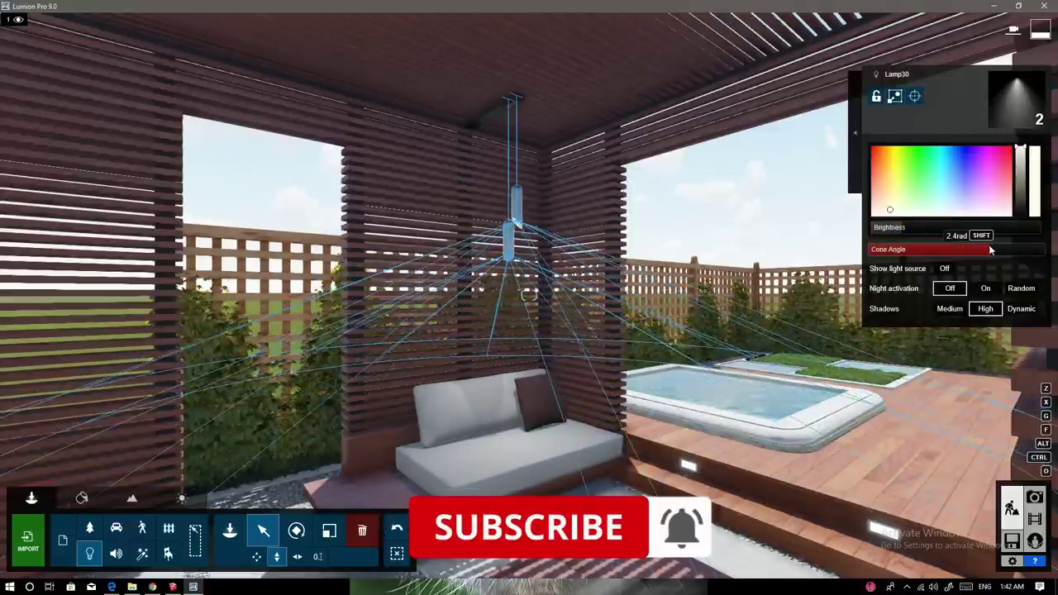
pyautogui.moveTo(985, 250); pyautogui.dragTo(979, 249)
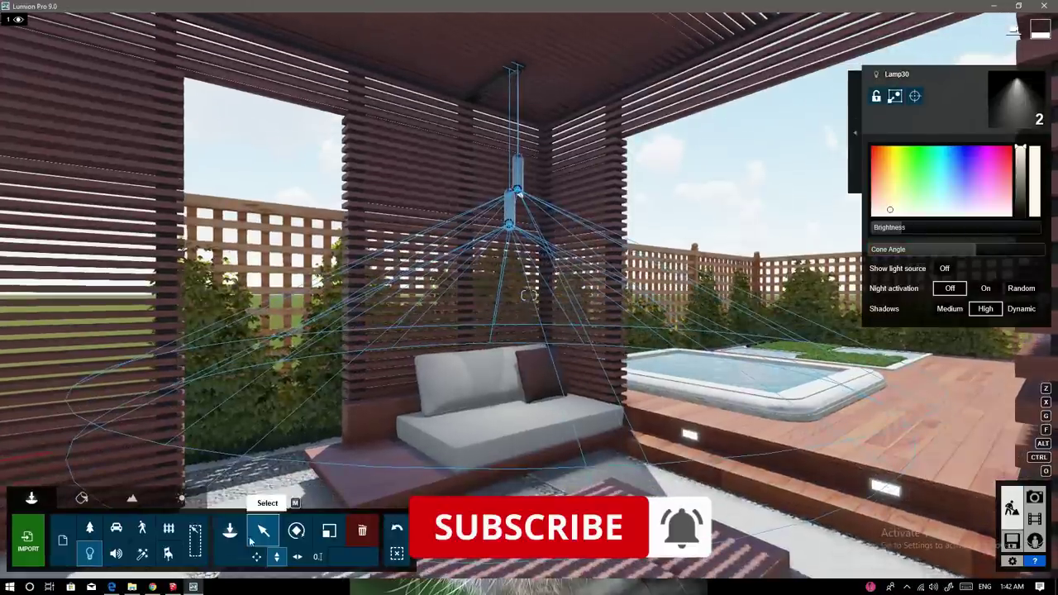
# Step: Place a Lamp23 spotlight on the lower deck step beside the hot tub
pyautogui.click(711, 430)
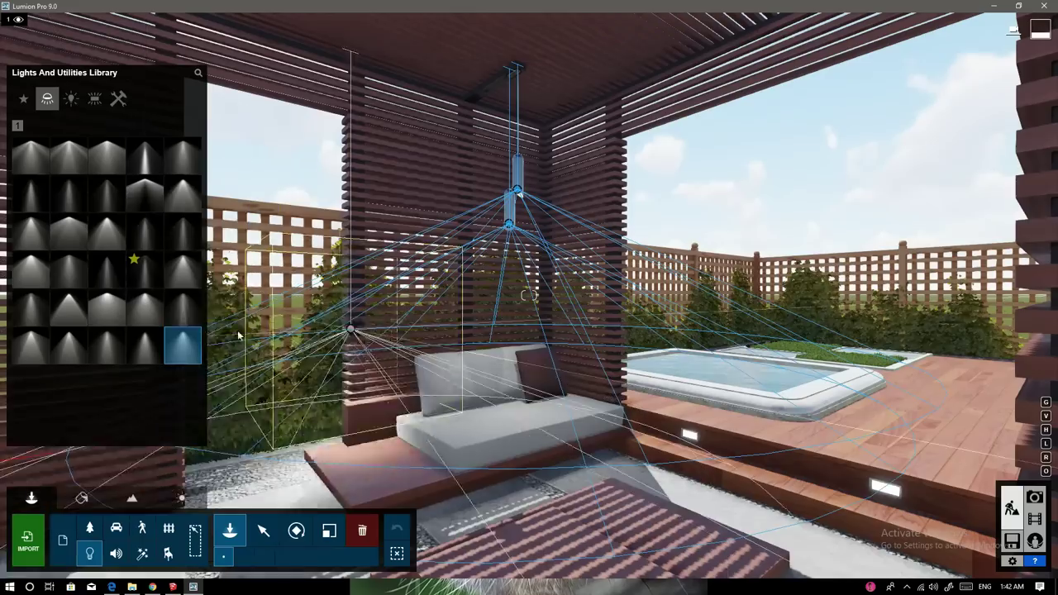
pyautogui.click(106, 306)
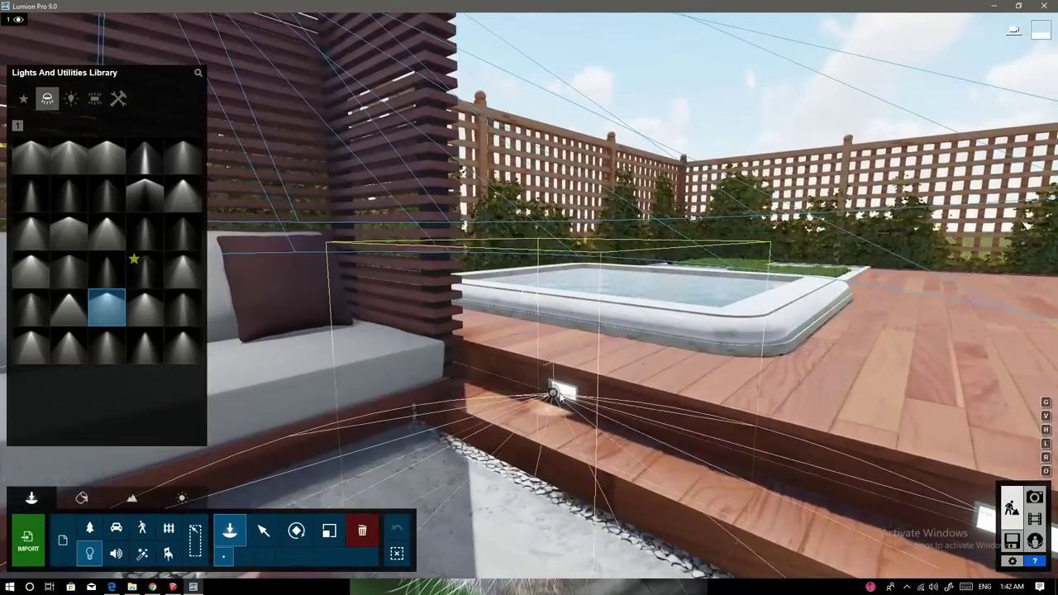
pyautogui.click(565, 394)
pyautogui.click(297, 530)
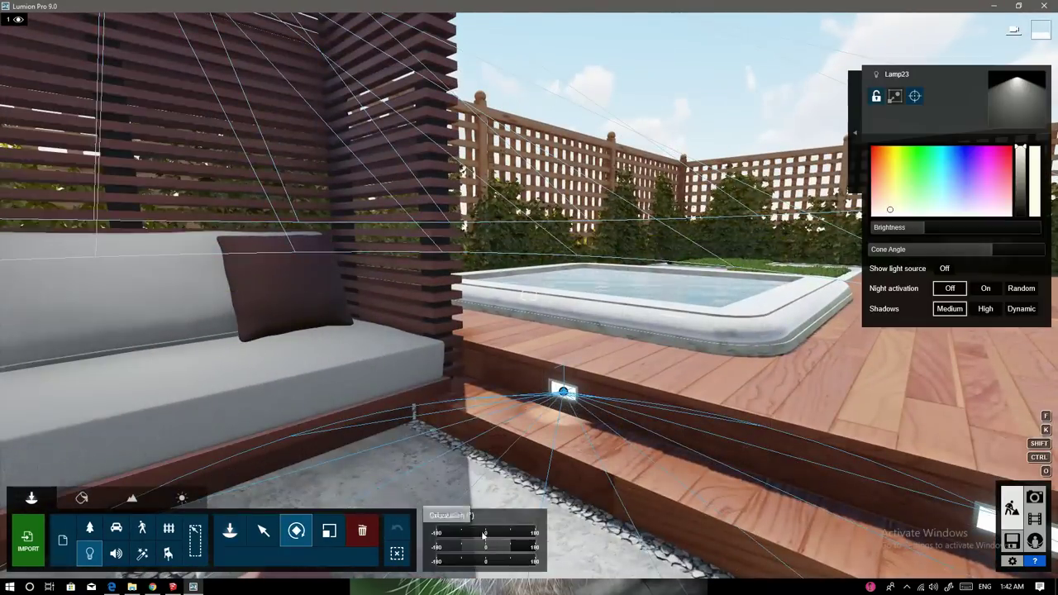
pyautogui.moveTo(485, 534)
pyautogui.mouseDown()
pyautogui.moveTo(449, 533)
pyautogui.moveTo(489, 552)
pyautogui.mouseUp()
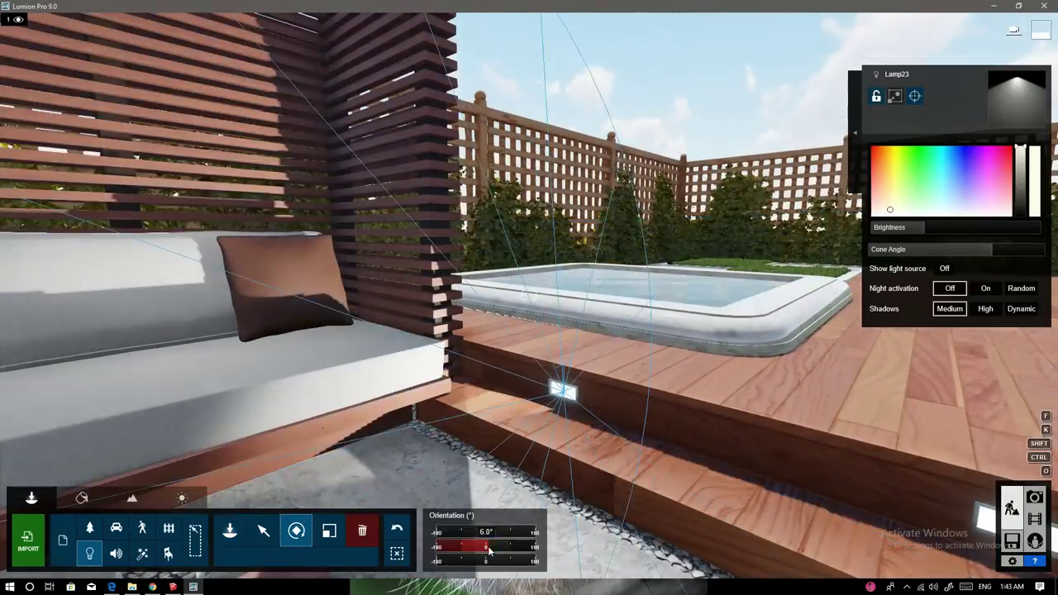
pyautogui.moveTo(488, 553); pyautogui.dragTo(529, 295, button='right')
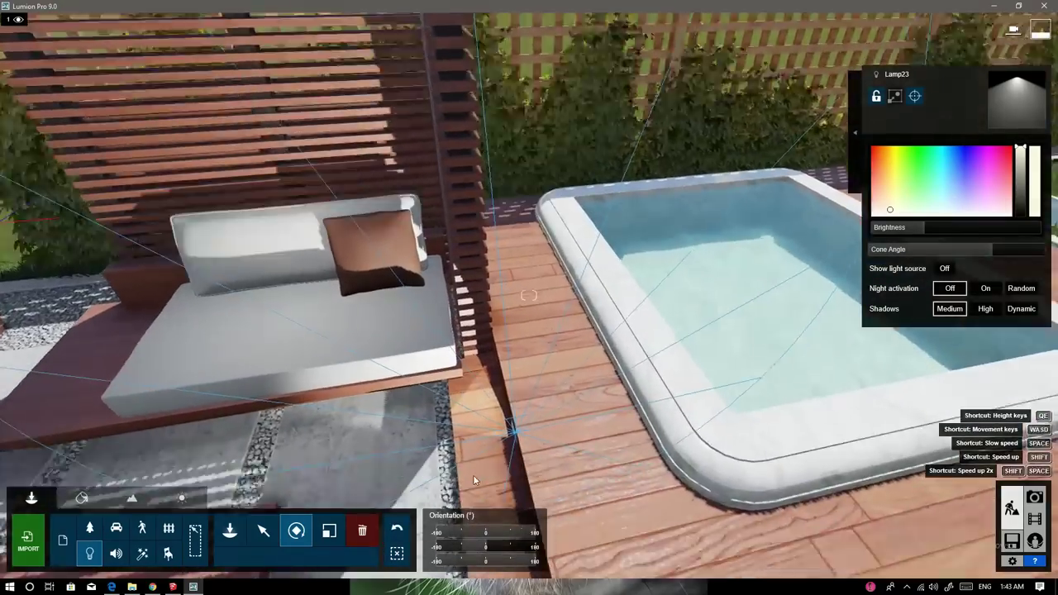
# Step: Turn the step lamp's heading from 180° to 168° and dim its brightness
pyautogui.click(534, 532)
pyautogui.moveTo(534, 532); pyautogui.dragTo(463, 536)
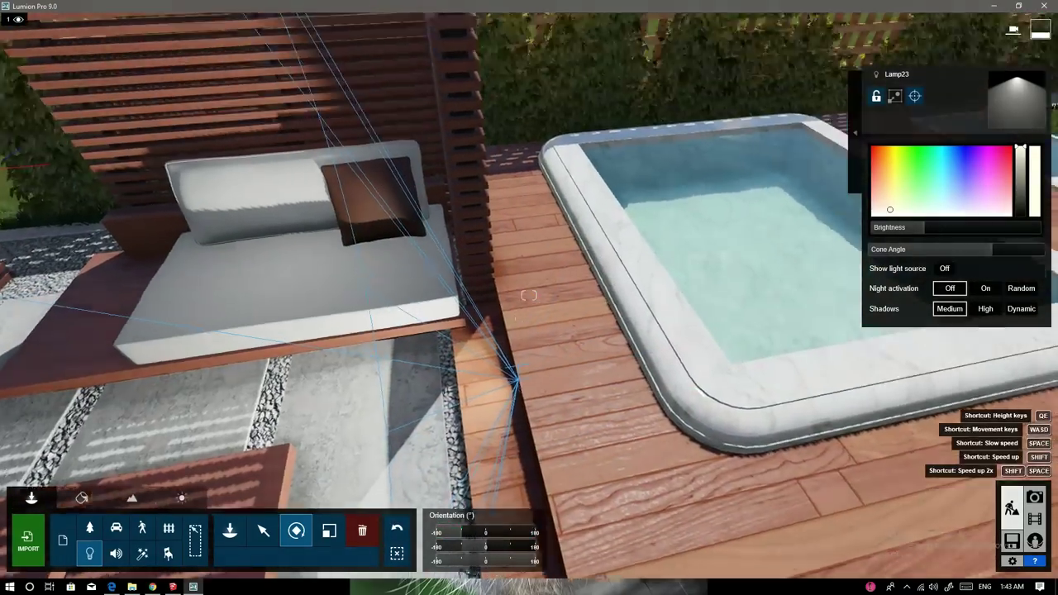
pyautogui.moveTo(463, 535); pyautogui.dragTo(530, 295, button='right')
pyautogui.moveTo(907, 235); pyautogui.dragTo(900, 235)
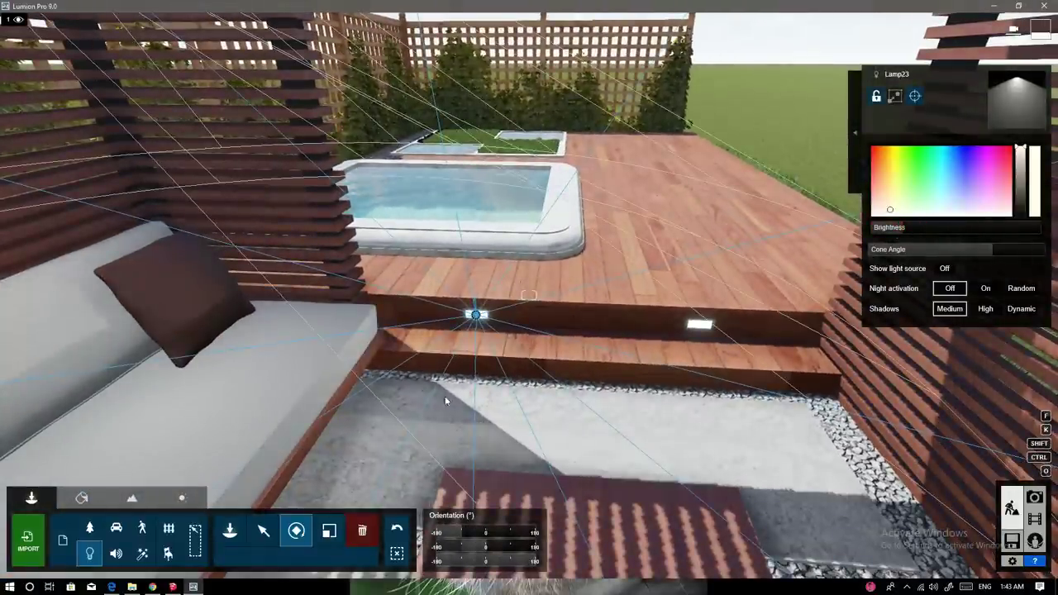
pyautogui.click(260, 537)
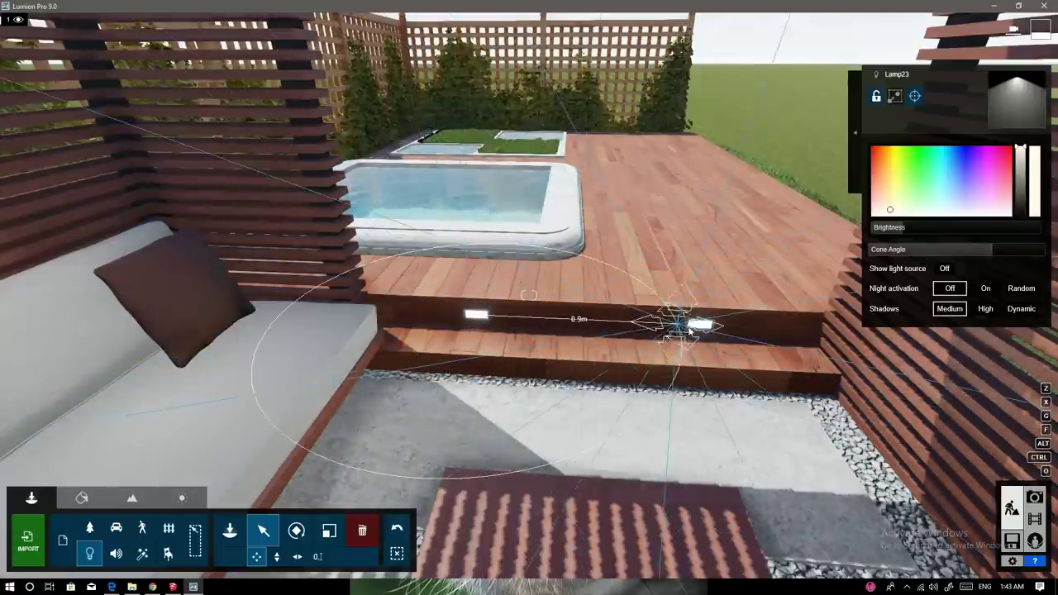
pyautogui.moveTo(635, 369); pyautogui.dragTo(711, 372, button='right')
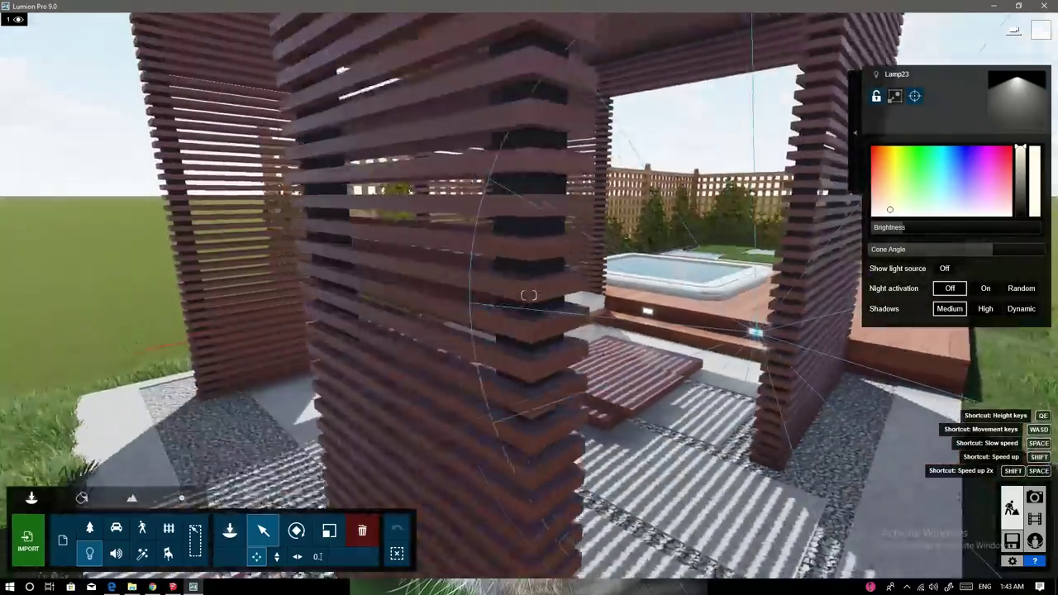
pyautogui.moveTo(529, 295); pyautogui.dragTo(579, 297, button='right')
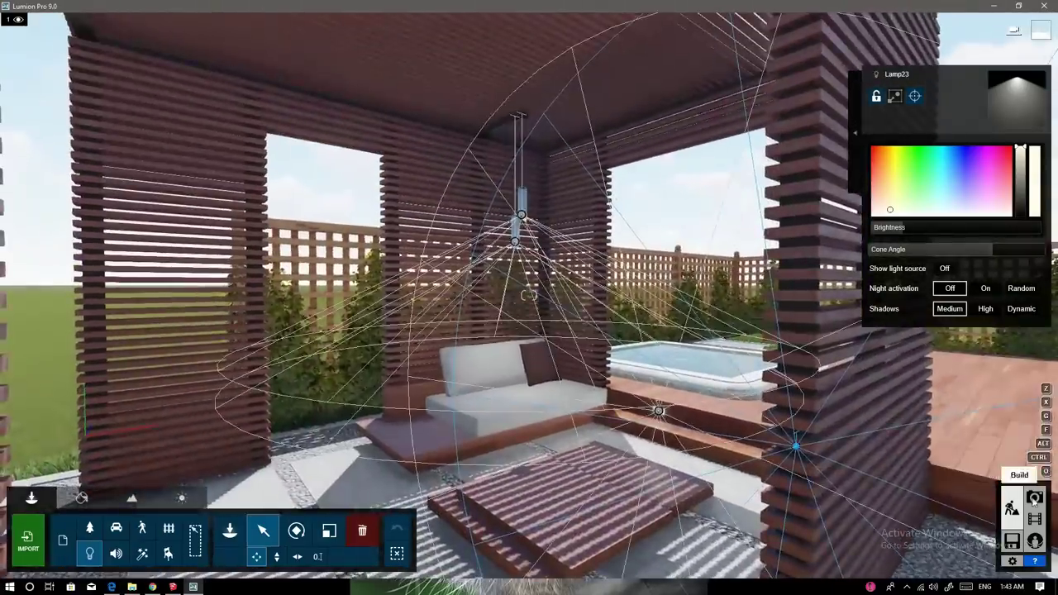
# Step: In Photo mode, frame the pergola interior and pool at a 19.2 mm focal length
pyautogui.click(1035, 497)
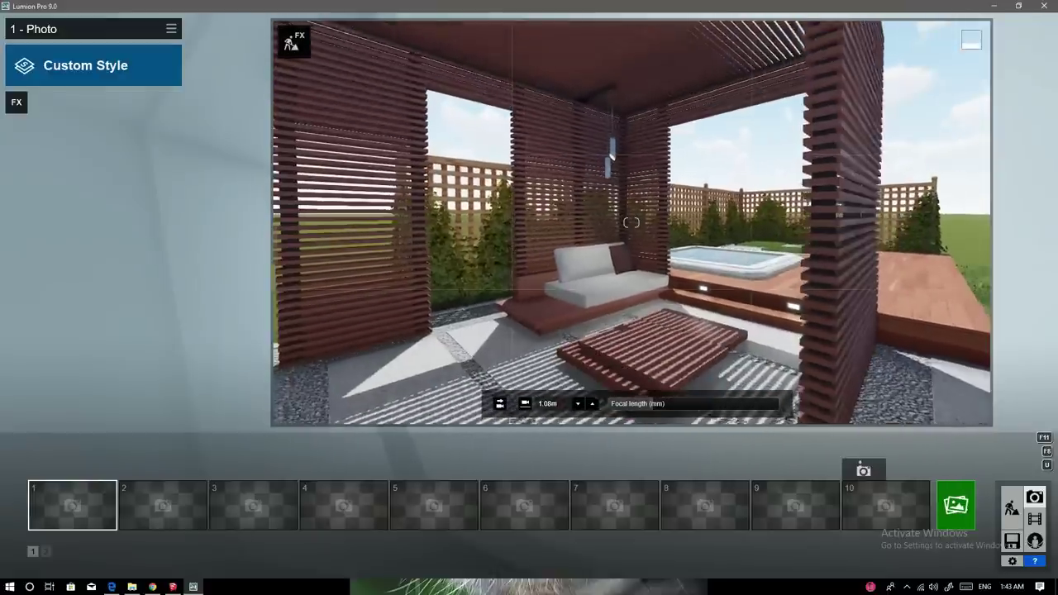
pyautogui.moveTo(631, 222); pyautogui.dragTo(397, 276, button='right')
pyautogui.moveTo(631, 222); pyautogui.dragTo(449, 333, button='right')
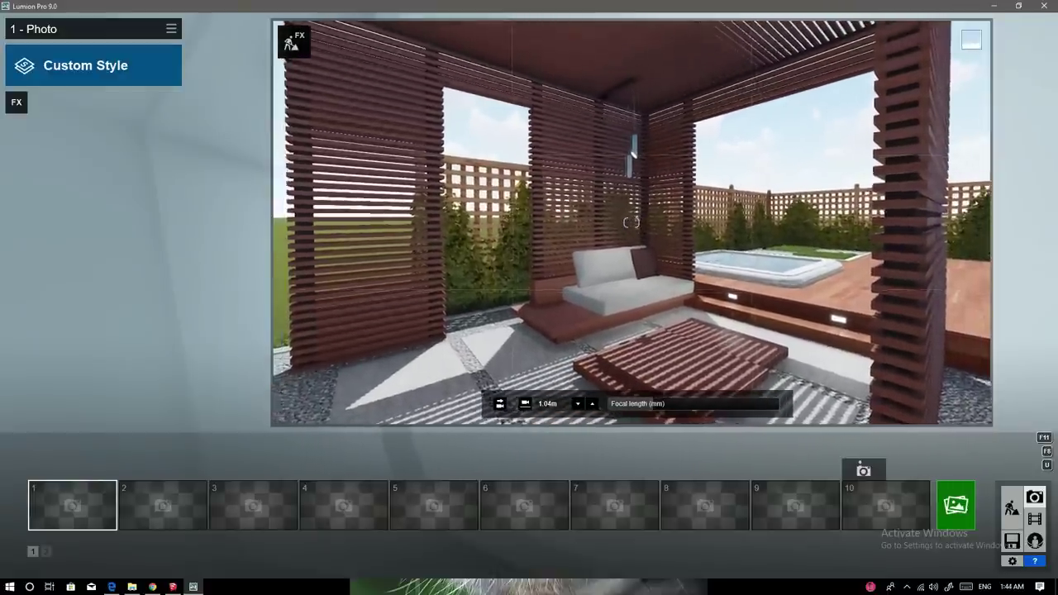
pyautogui.moveTo(658, 410); pyautogui.dragTo(664, 411)
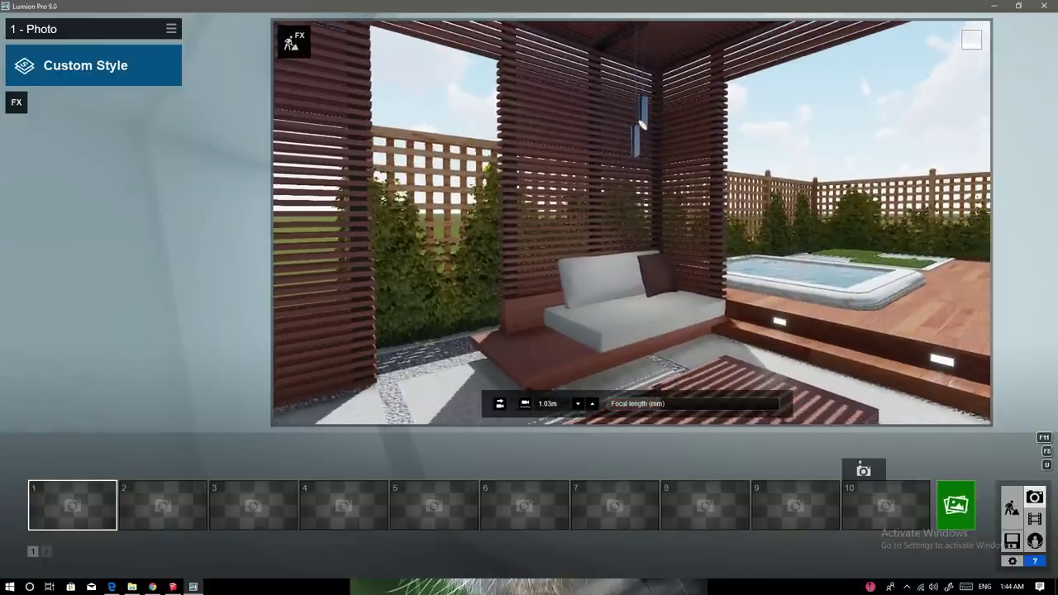
pyautogui.moveTo(660, 405)
pyautogui.mouseDown(button='right')
pyautogui.moveTo(631, 223)
pyautogui.moveTo(669, 288)
pyautogui.moveTo(631, 223)
pyautogui.mouseUp(button='right')
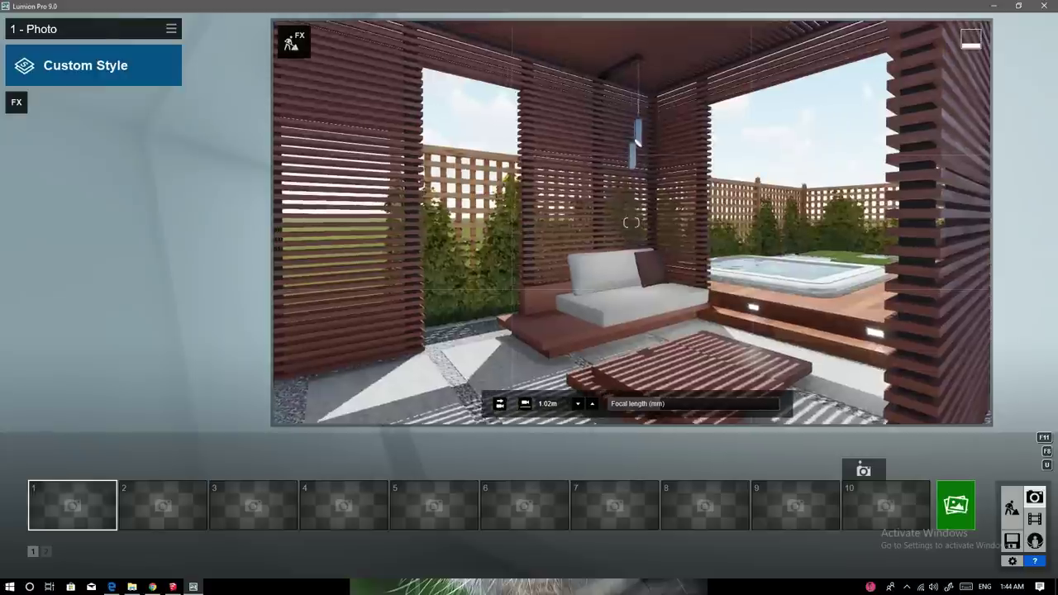
# Step: Set the camera eye height to 1.10 m and apply the Realistic style
pyautogui.click(546, 404)
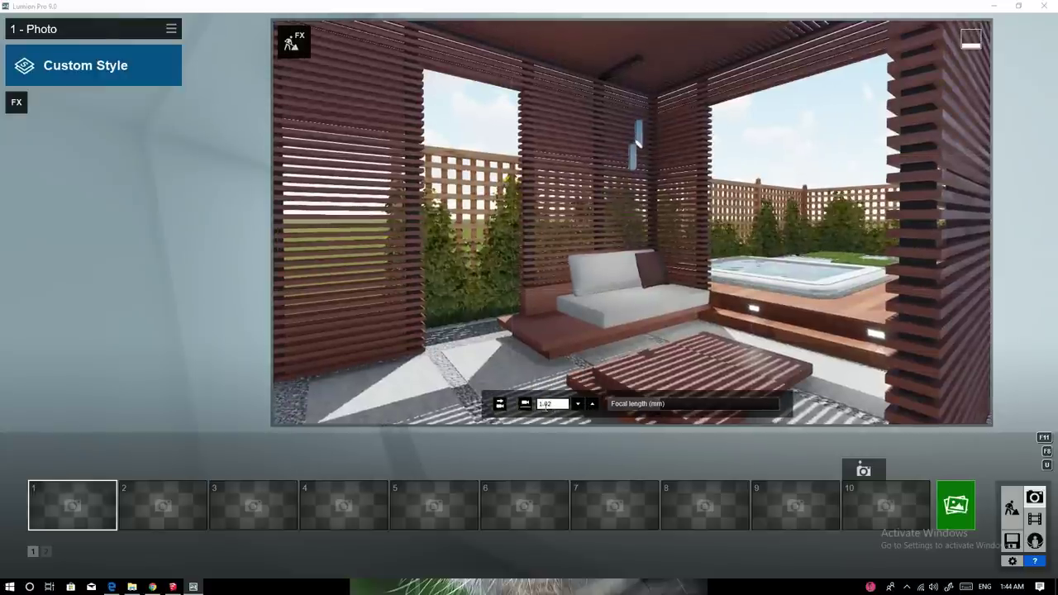
pyautogui.write('1.1')
pyautogui.press('Return')
pyautogui.click(547, 405)
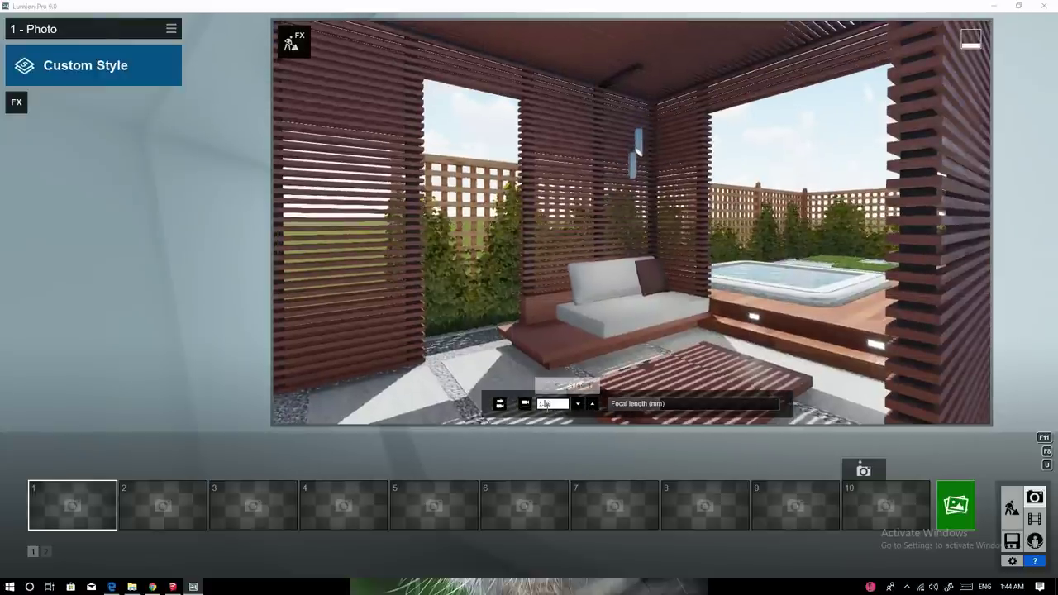
pyautogui.click(404, 241)
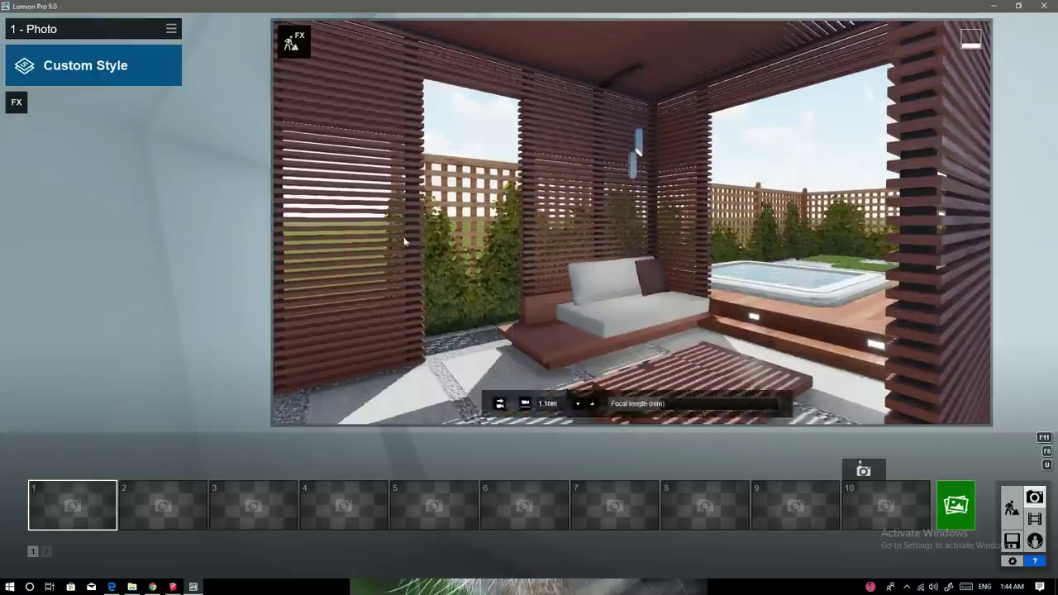
pyautogui.click(60, 84)
pyautogui.click(510, 193)
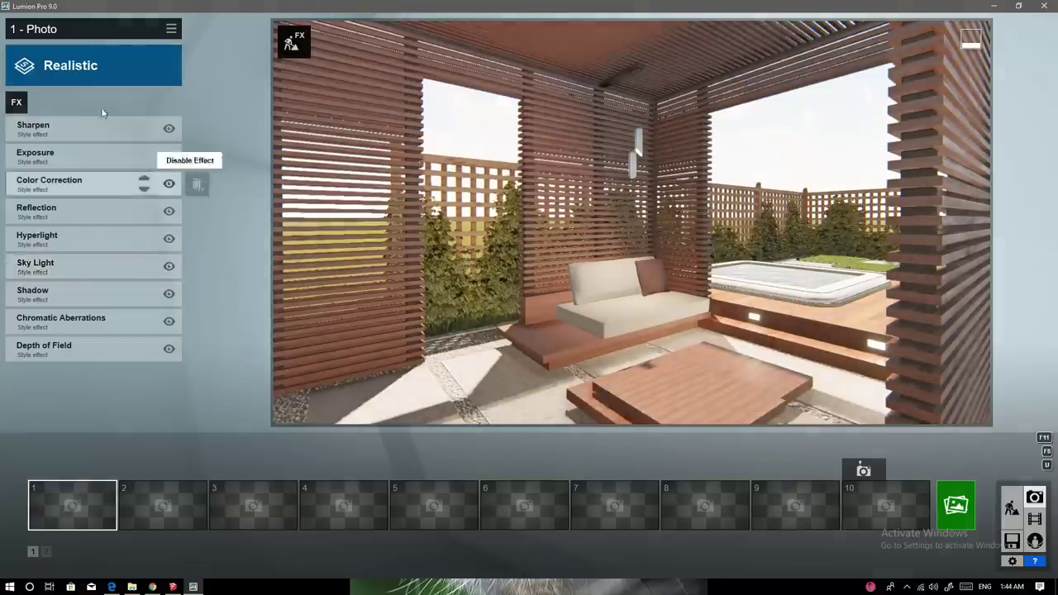
# Step: Add a clear Real Skies sky to the photo and turn its heading to about -70.1
pyautogui.click(20, 105)
pyautogui.click(324, 100)
pyautogui.click(409, 100)
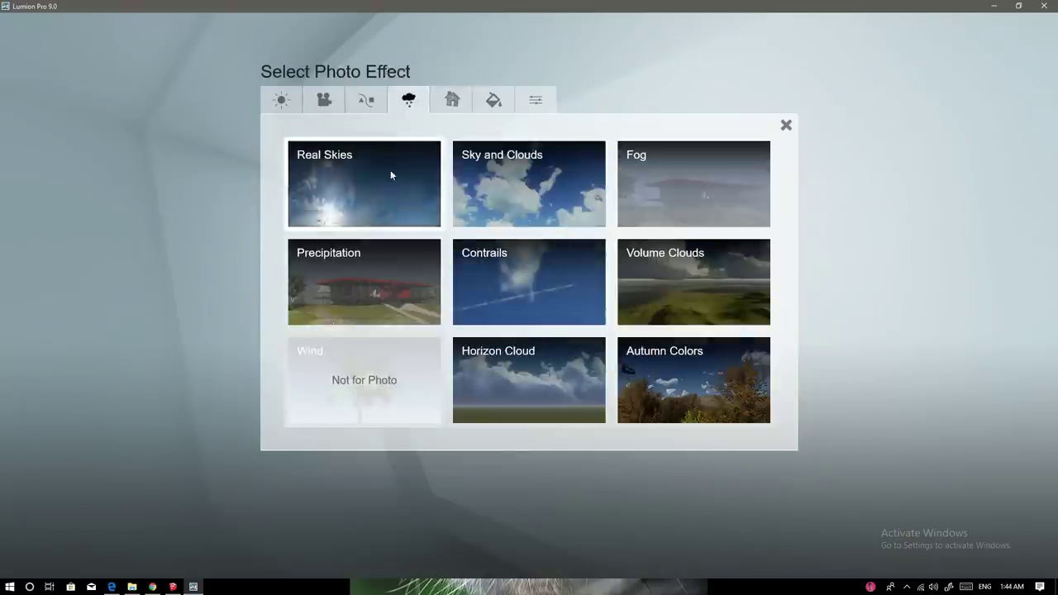
pyautogui.click(389, 173)
pyautogui.click(35, 160)
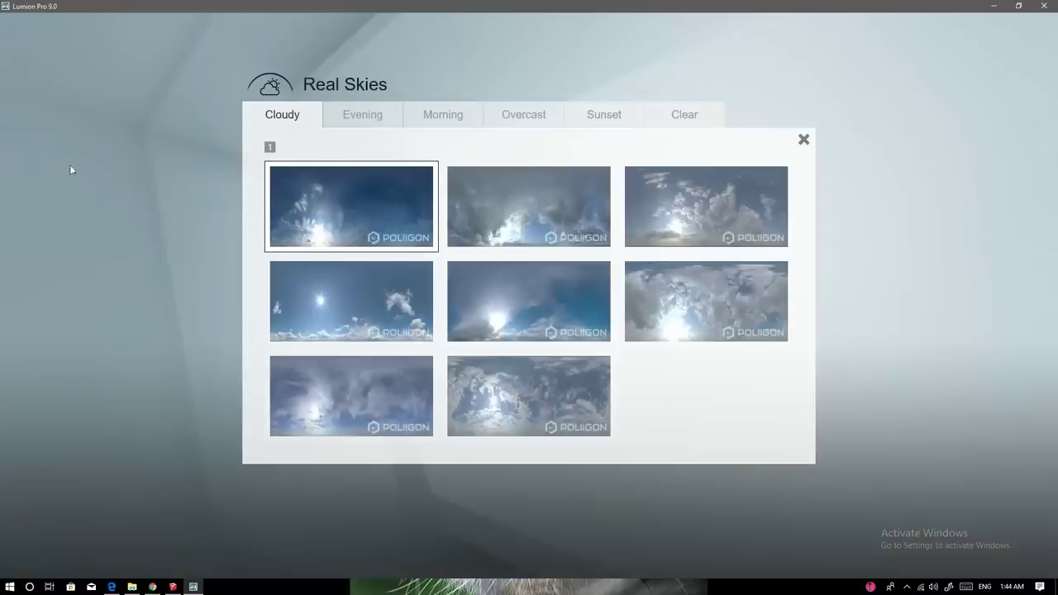
pyautogui.click(703, 122)
pyautogui.click(376, 287)
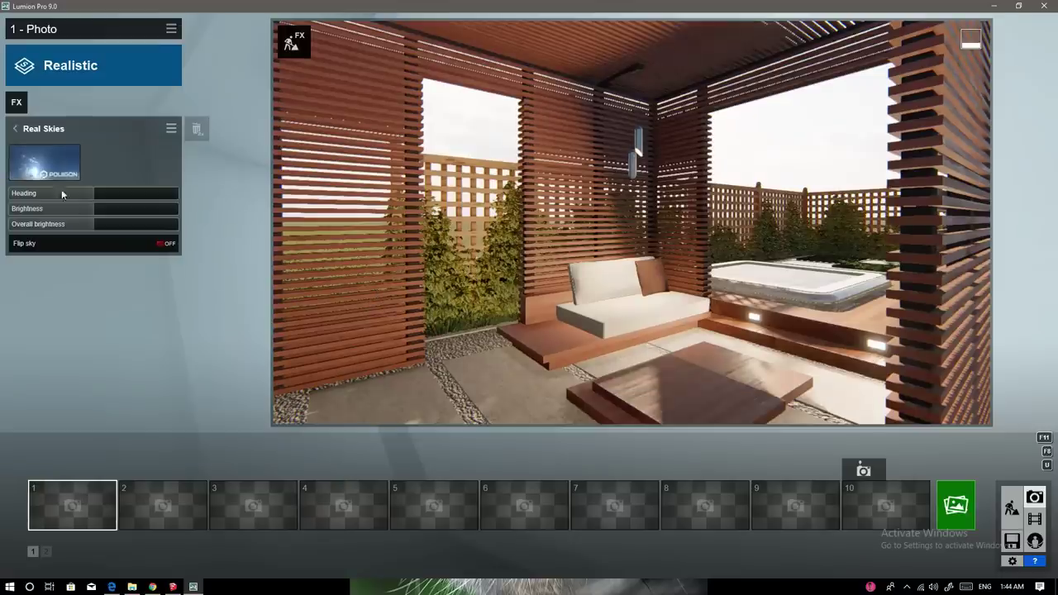
pyautogui.moveTo(102, 201); pyautogui.dragTo(61, 188)
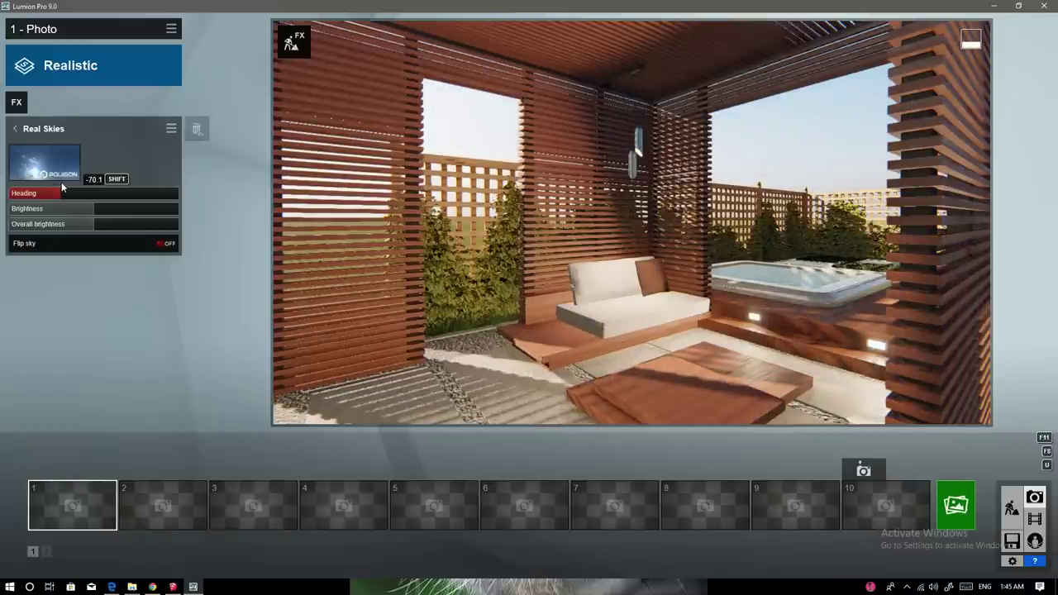
# Step: Render the shot at Desktop 1920x1080 as JPG '001' into a new Render folder
pyautogui.click(959, 504)
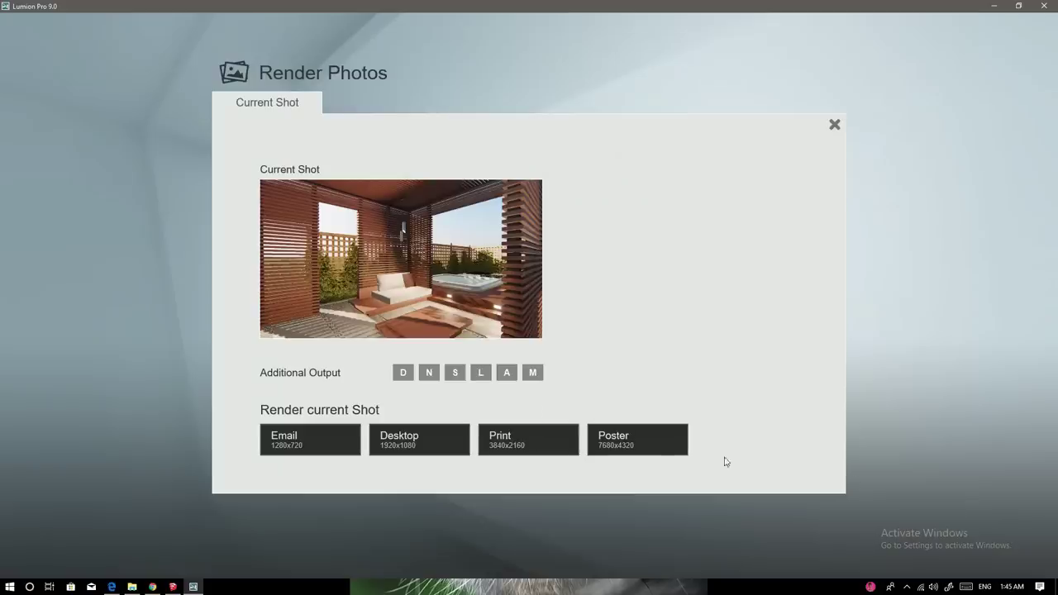
pyautogui.click(420, 439)
pyautogui.rightClick(525, 244)
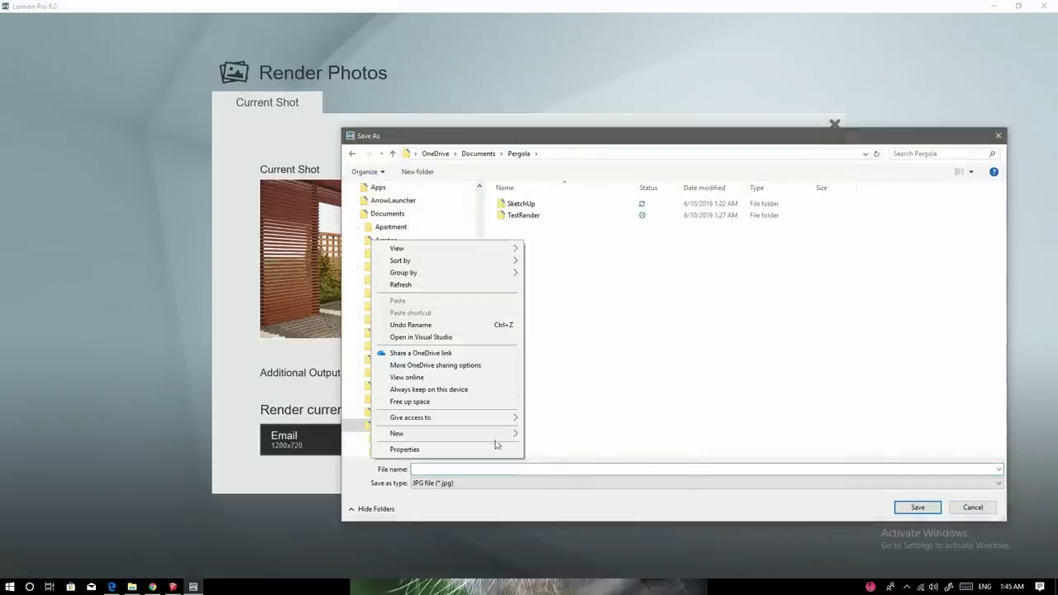
pyautogui.click(543, 437)
pyautogui.write('Render')
pyautogui.press('Return')
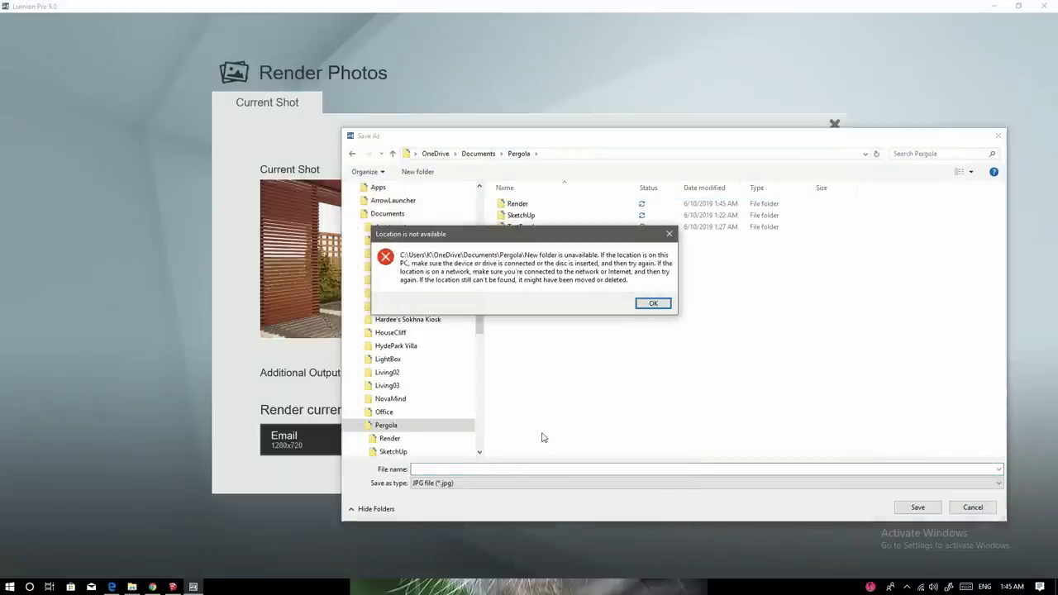
pyautogui.click(651, 303)
pyautogui.click(491, 468)
pyautogui.write('001')
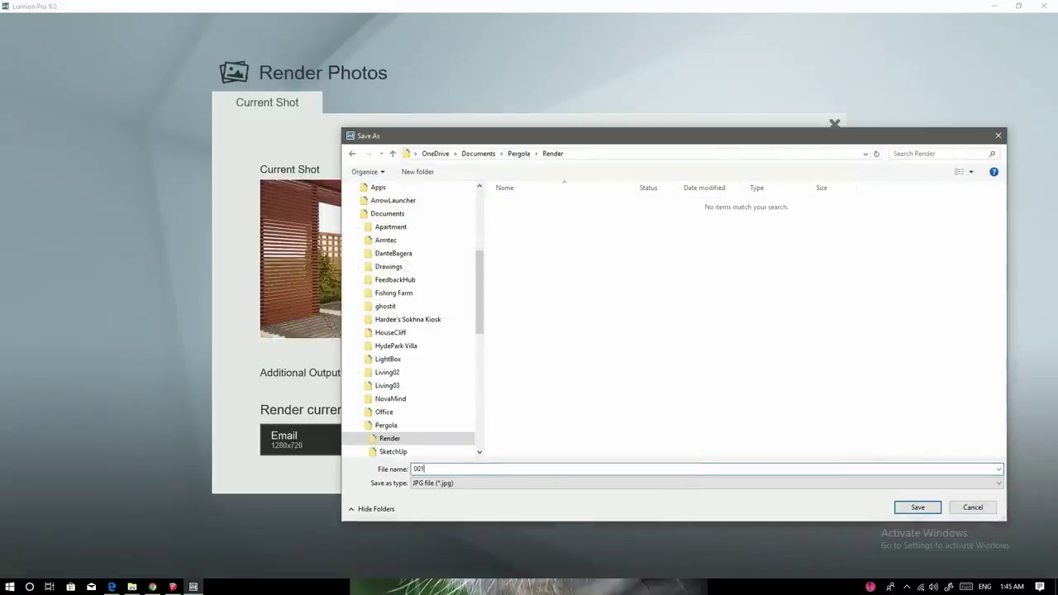
pyautogui.press('Return')
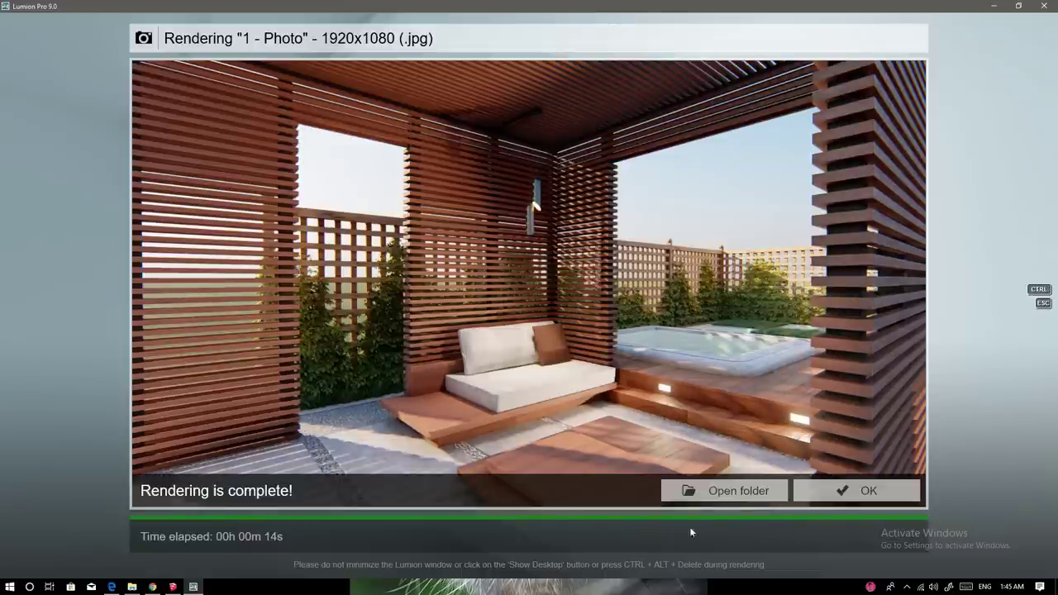
pyautogui.click(834, 487)
# Step: Return to Build mode and swing the view over the pergola
pyautogui.click(1017, 511)
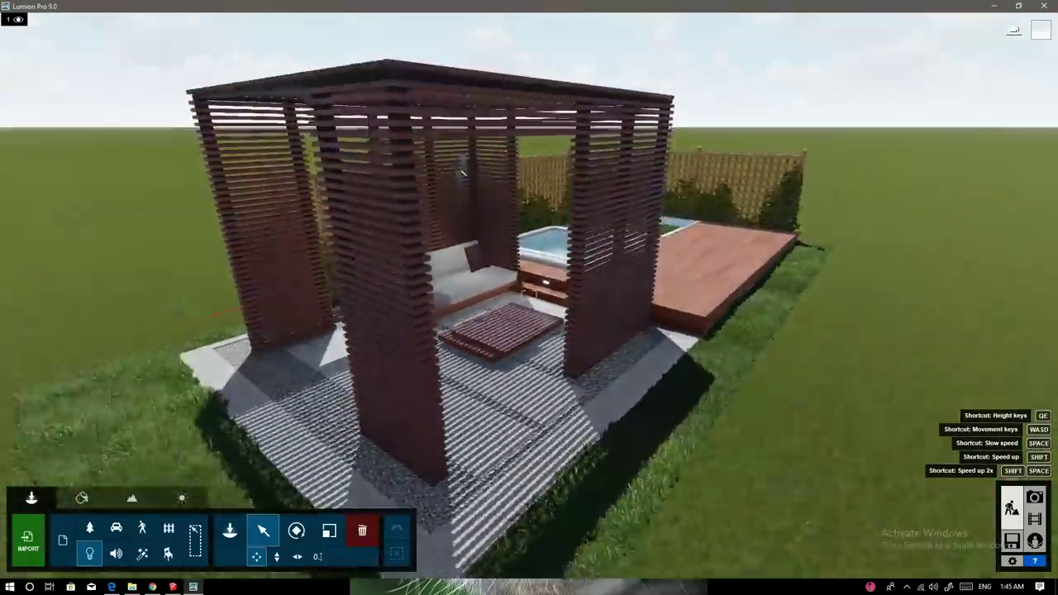
pyautogui.moveTo(463, 171); pyautogui.dragTo(529, 296, button='right')
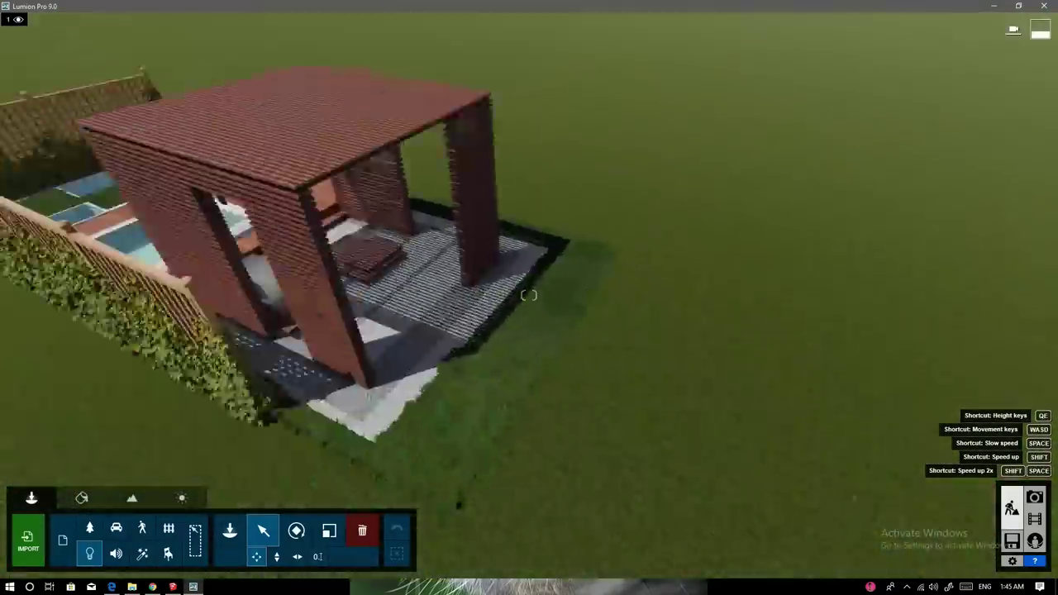
pyautogui.scroll(-5, 529, 296)
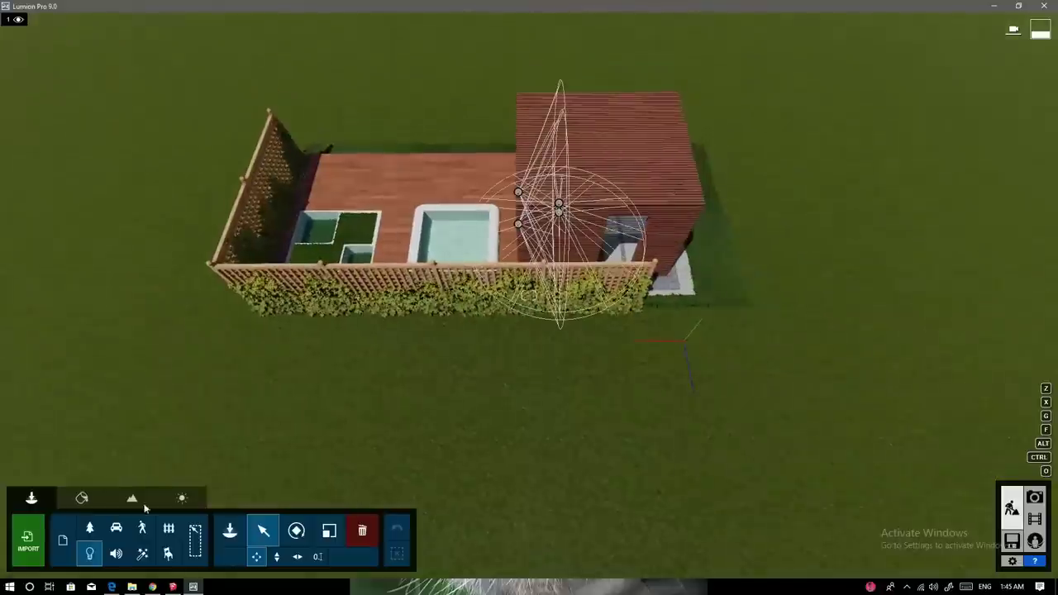
# Step: Search the Nature Library for HQ trees and plant two birches around the house
pyautogui.click(231, 536)
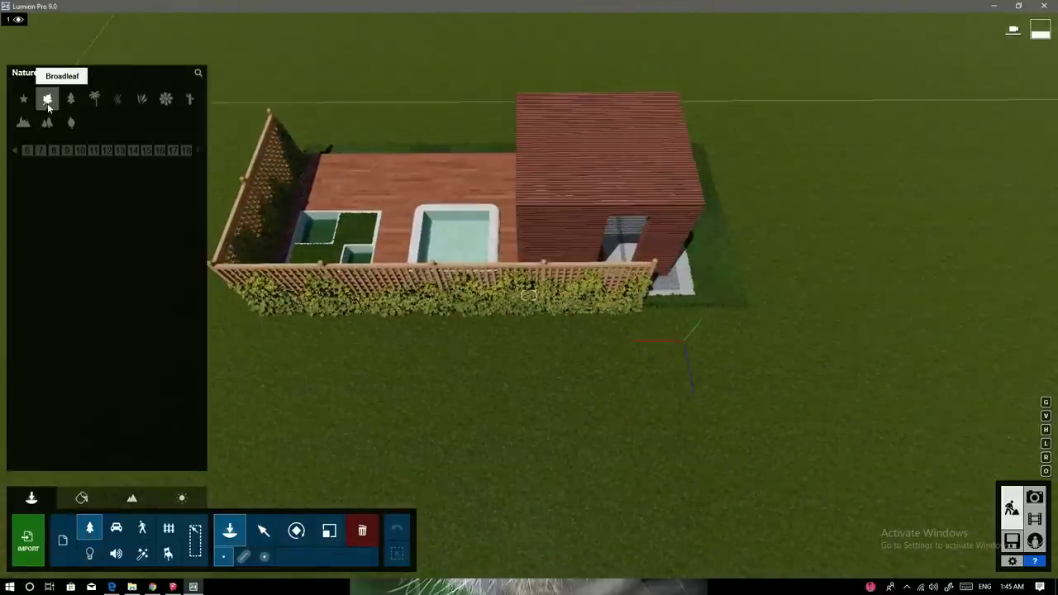
pyautogui.click(196, 75)
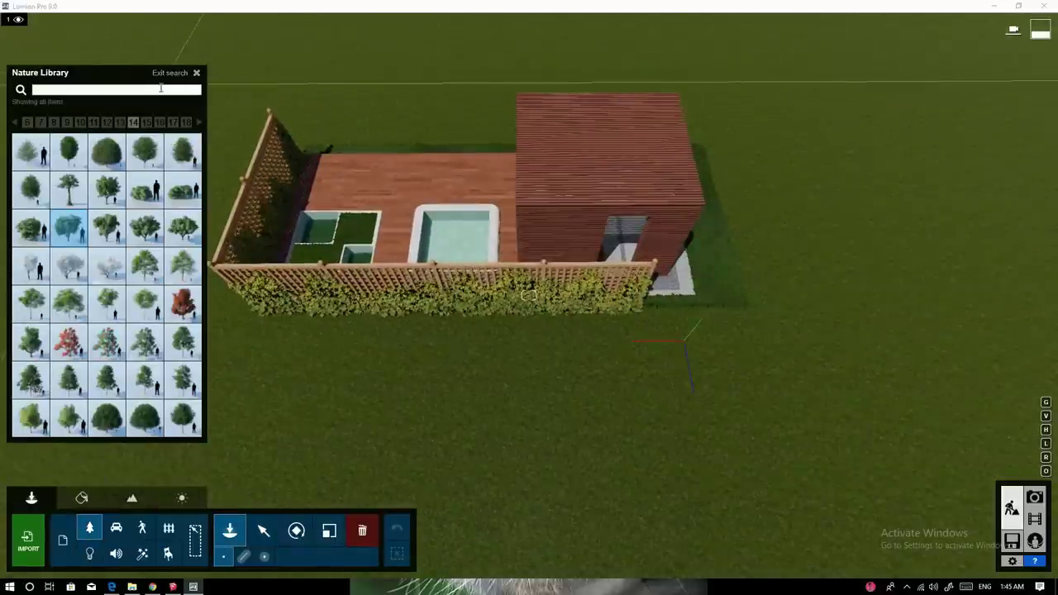
pyautogui.write('hq')
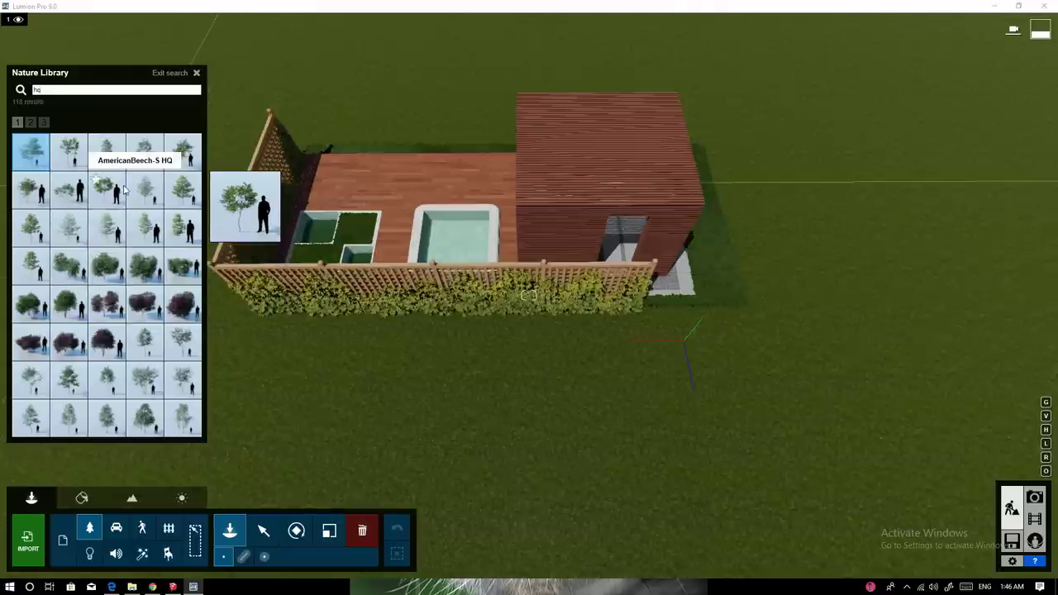
pyautogui.click(69, 418)
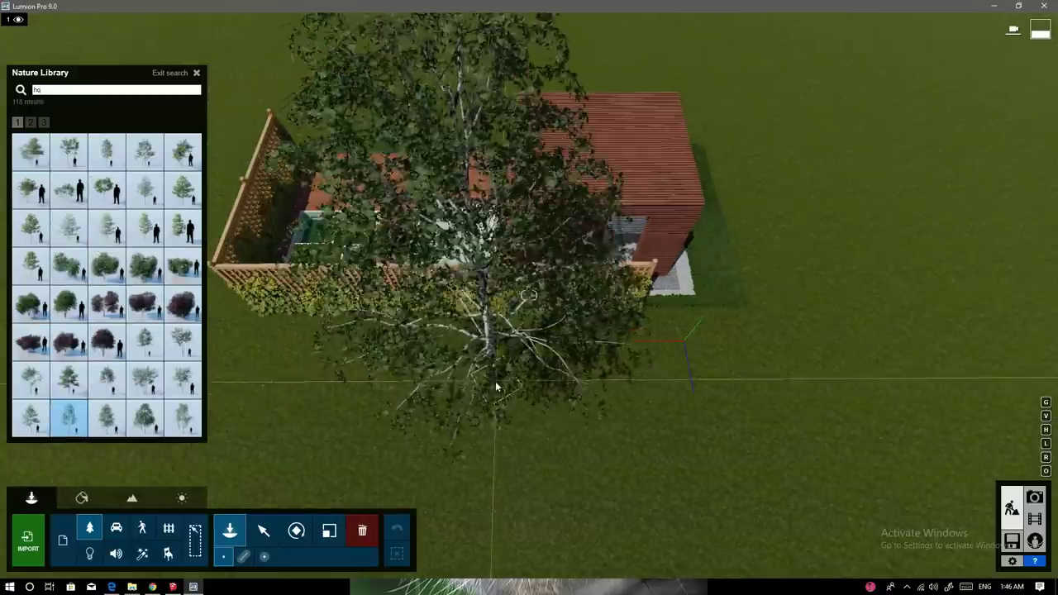
pyautogui.click(508, 428)
pyautogui.moveTo(508, 427); pyautogui.dragTo(491, 219, button='right')
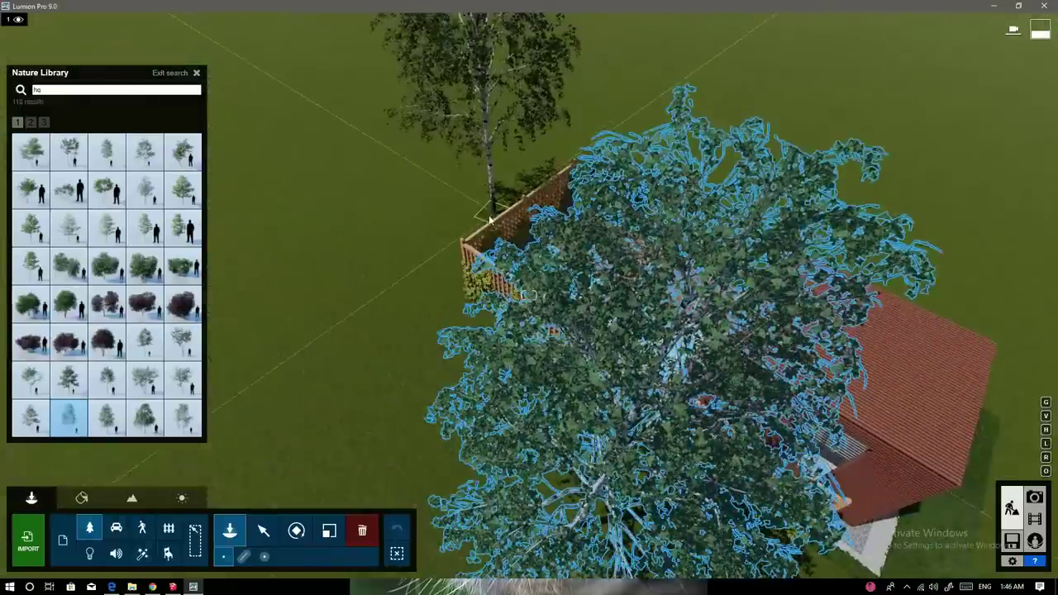
pyautogui.click(105, 418)
pyautogui.moveTo(295, 248); pyautogui.dragTo(783, 465, button='right')
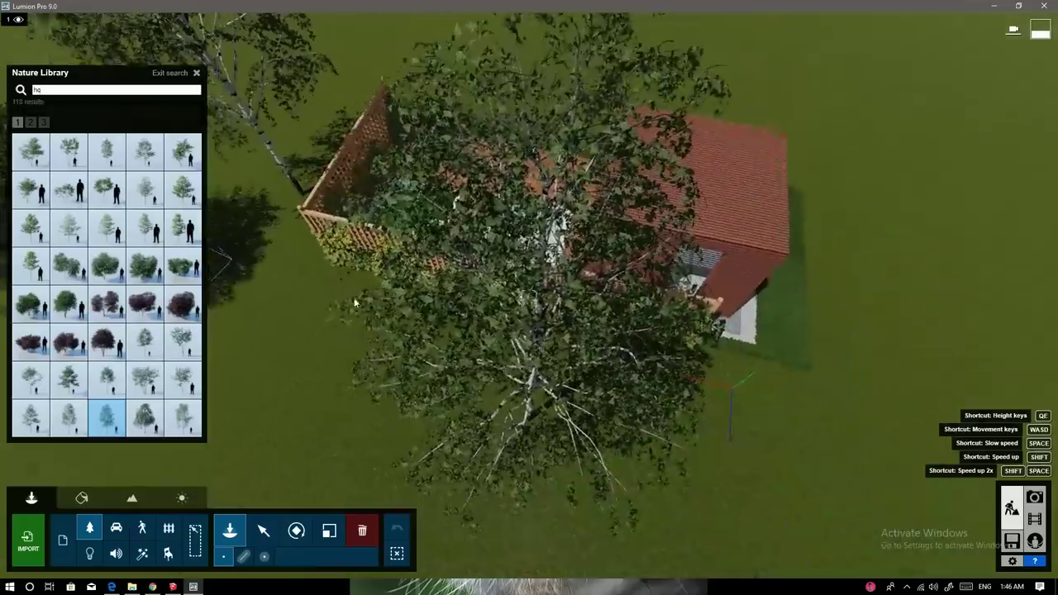
pyautogui.click(691, 499)
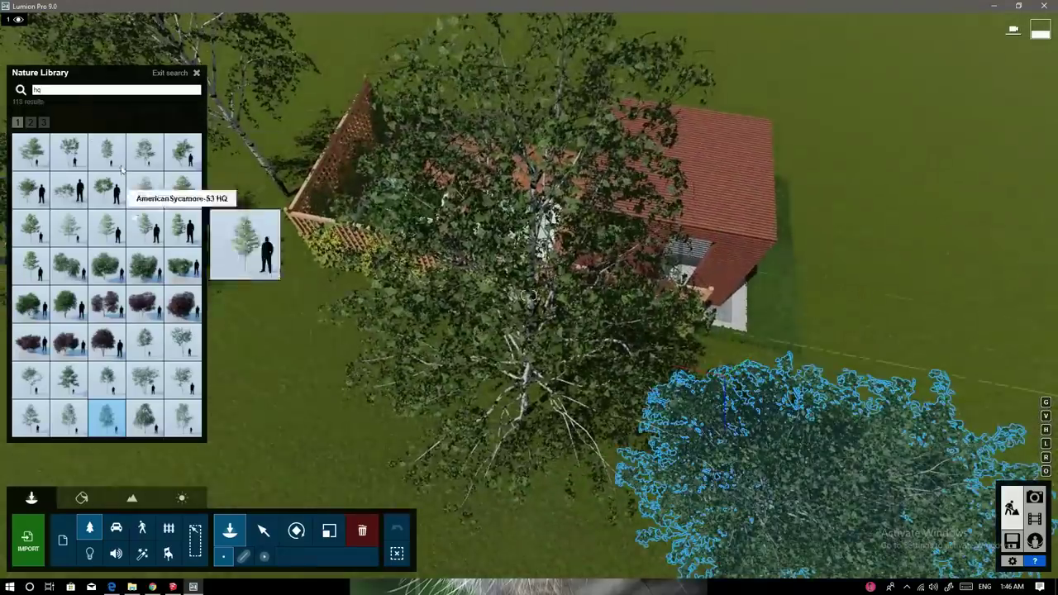
# Step: Plant three leafy HQ trees from results page 2 near the fence and birches, then exit search
pyautogui.click(30, 122)
pyautogui.click(30, 152)
pyautogui.moveTo(229, 307); pyautogui.dragTo(378, 246, button='right')
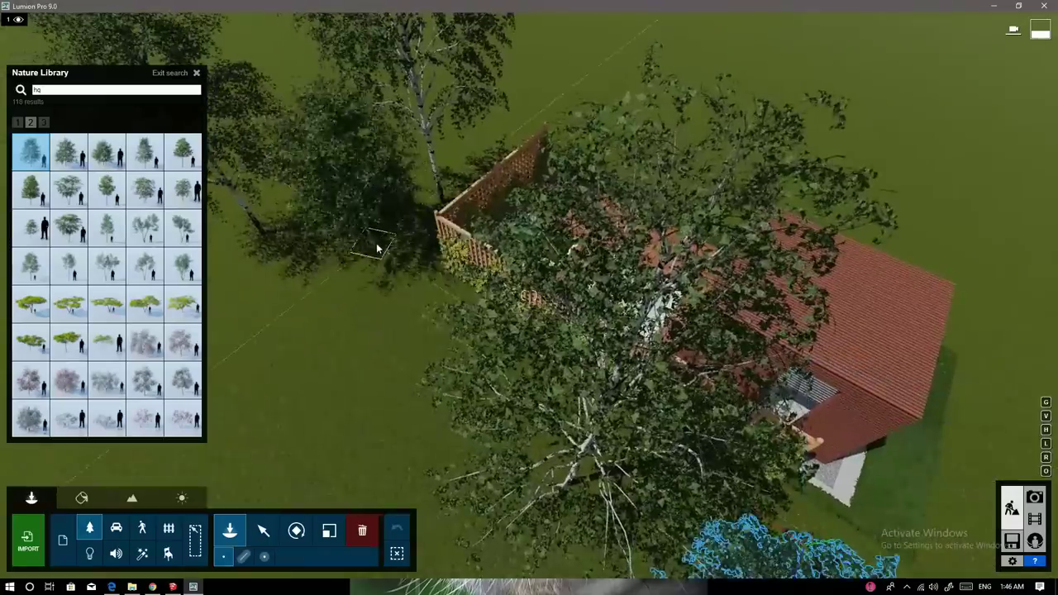
pyautogui.click(372, 244)
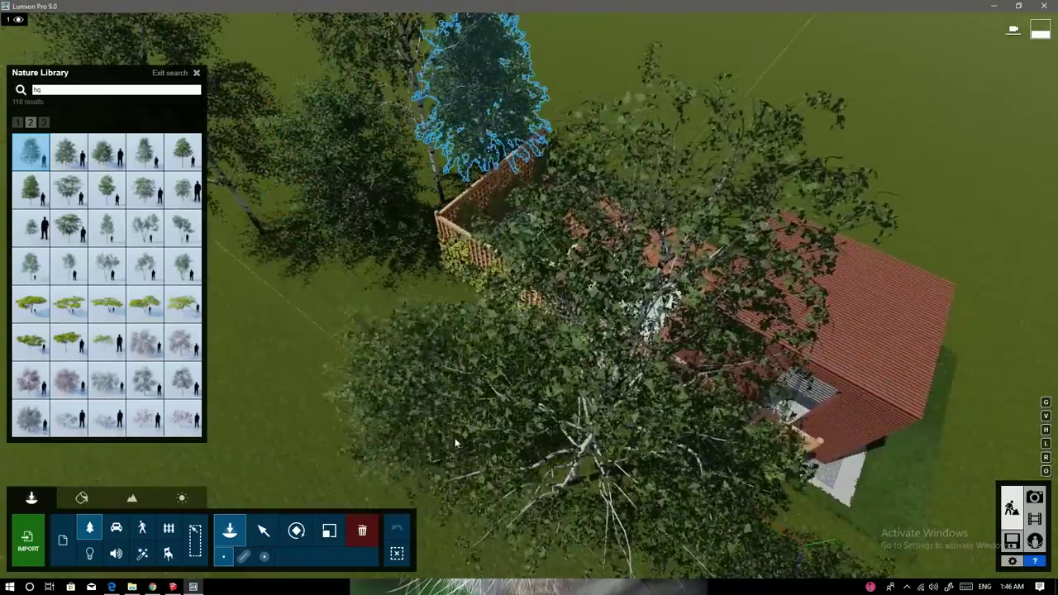
pyautogui.moveTo(503, 357); pyautogui.dragTo(524, 298, button='right')
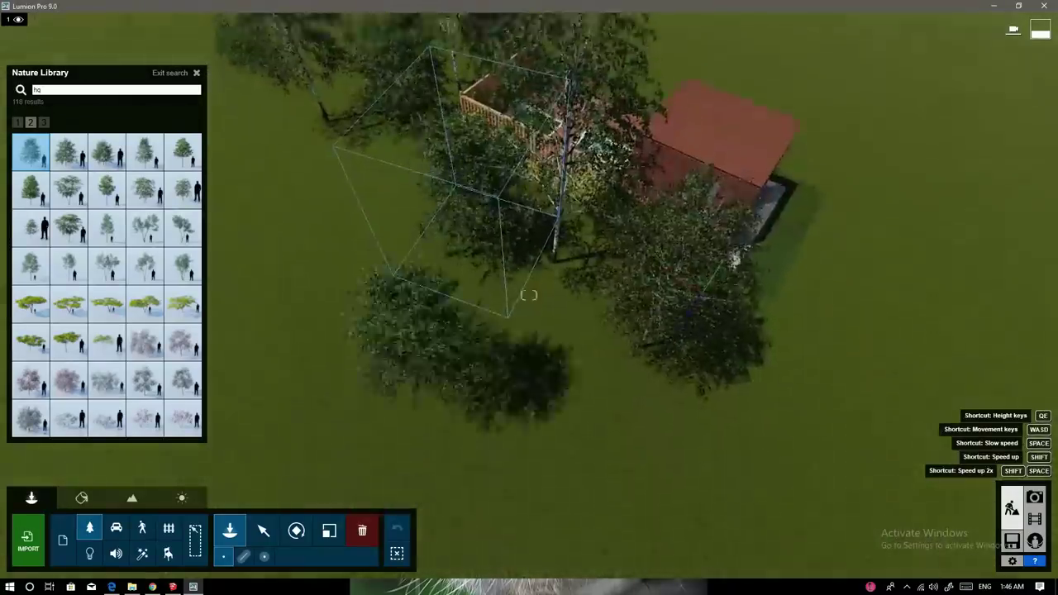
pyautogui.moveTo(430, 452); pyautogui.dragTo(434, 529, button='right')
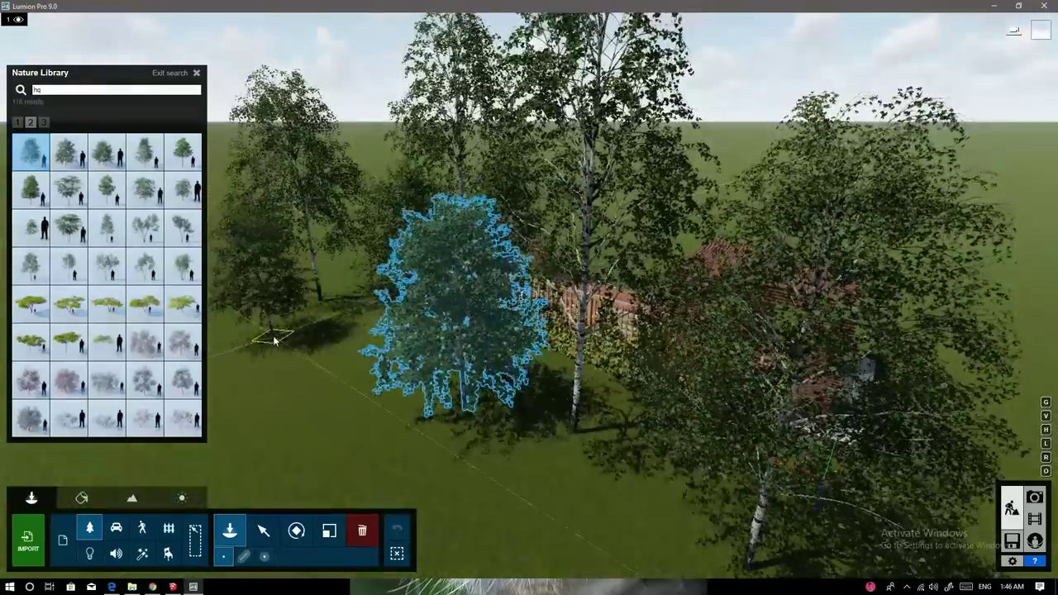
pyautogui.scroll(-3, 548, 478)
pyautogui.click(545, 532)
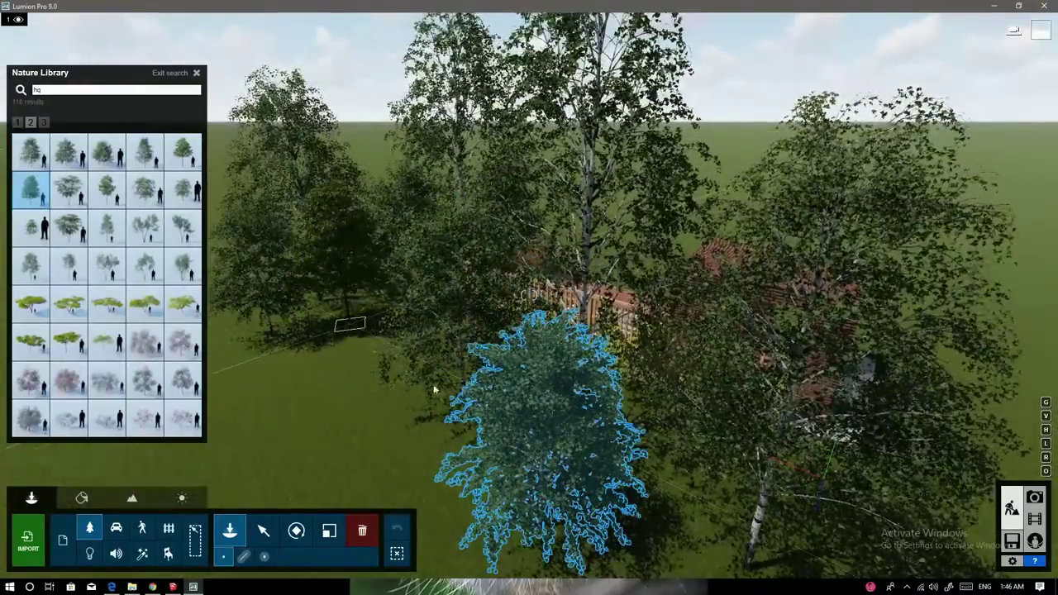
pyautogui.moveTo(434, 389)
pyautogui.mouseDown(button='right')
pyautogui.moveTo(551, 422)
pyautogui.moveTo(538, 329)
pyautogui.mouseUp(button='right')
pyautogui.click(525, 327)
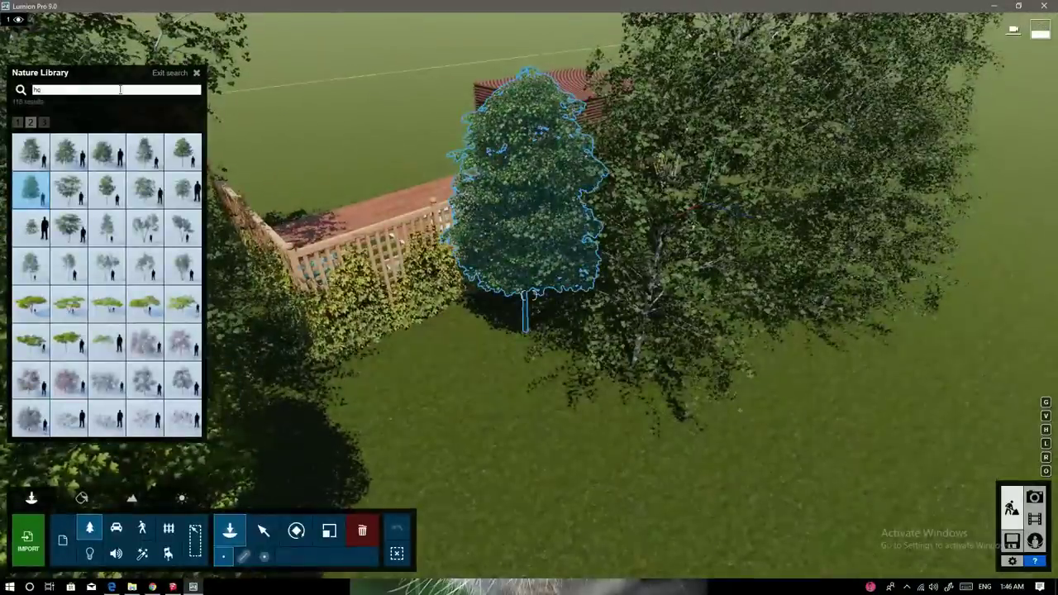
pyautogui.click(197, 73)
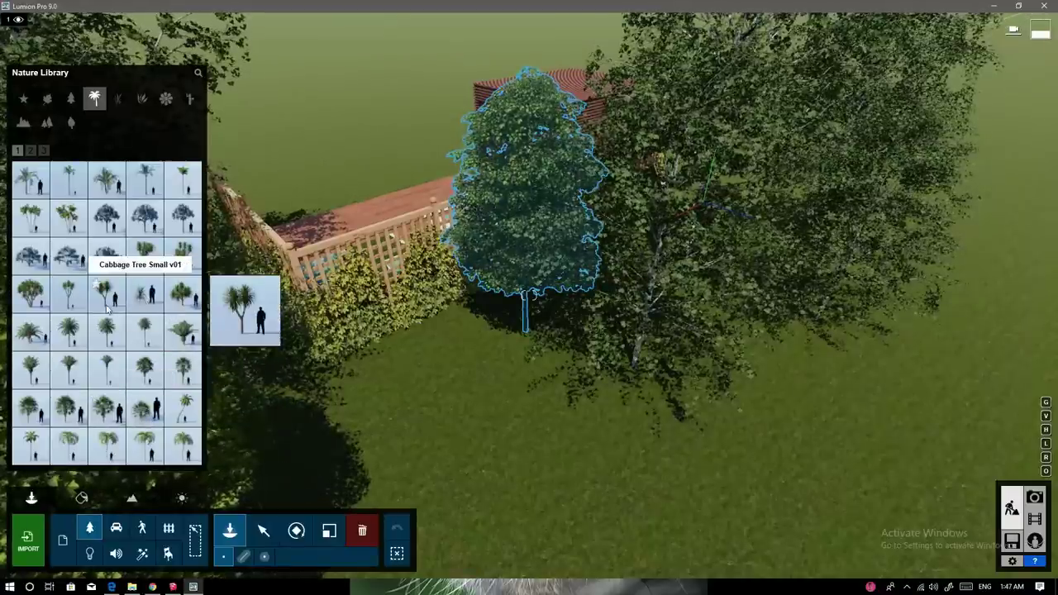
# Step: Plant two PaurotisPalm 001 fan palms behind the fence beside the deck
pyautogui.click(30, 151)
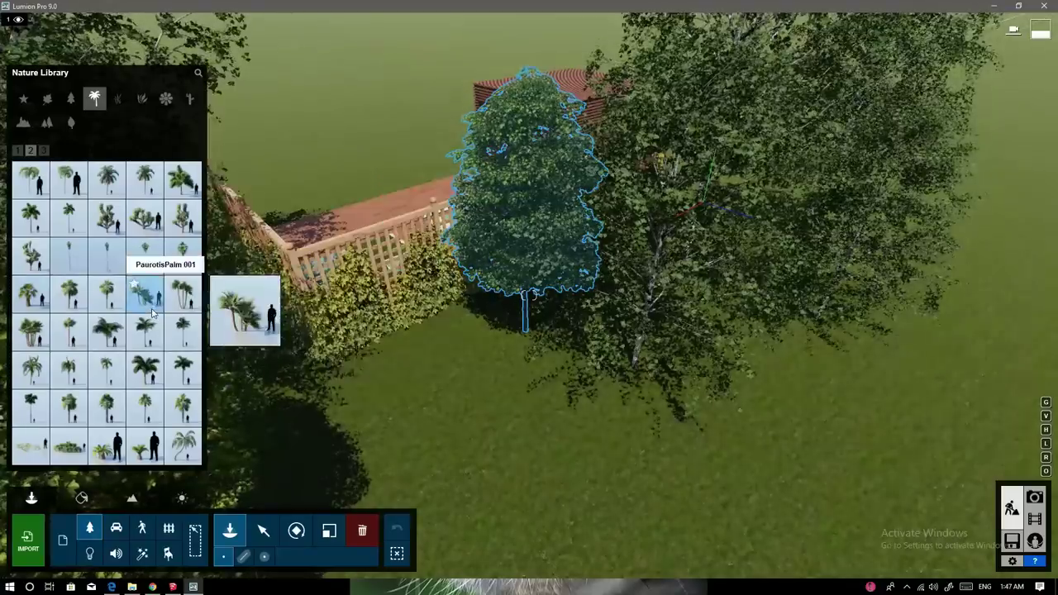
pyautogui.click(144, 294)
pyautogui.click(390, 383)
pyautogui.moveTo(391, 383); pyautogui.dragTo(529, 295, button='right')
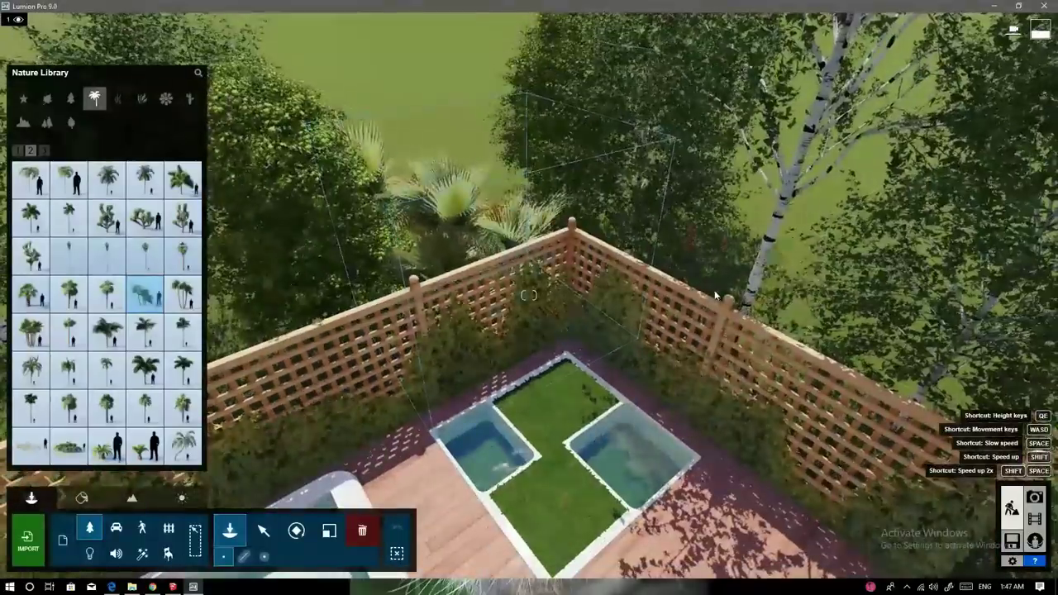
pyautogui.moveTo(529, 296)
pyautogui.mouseDown(button='right')
pyautogui.moveTo(718, 296)
pyautogui.moveTo(693, 265)
pyautogui.mouseUp(button='right')
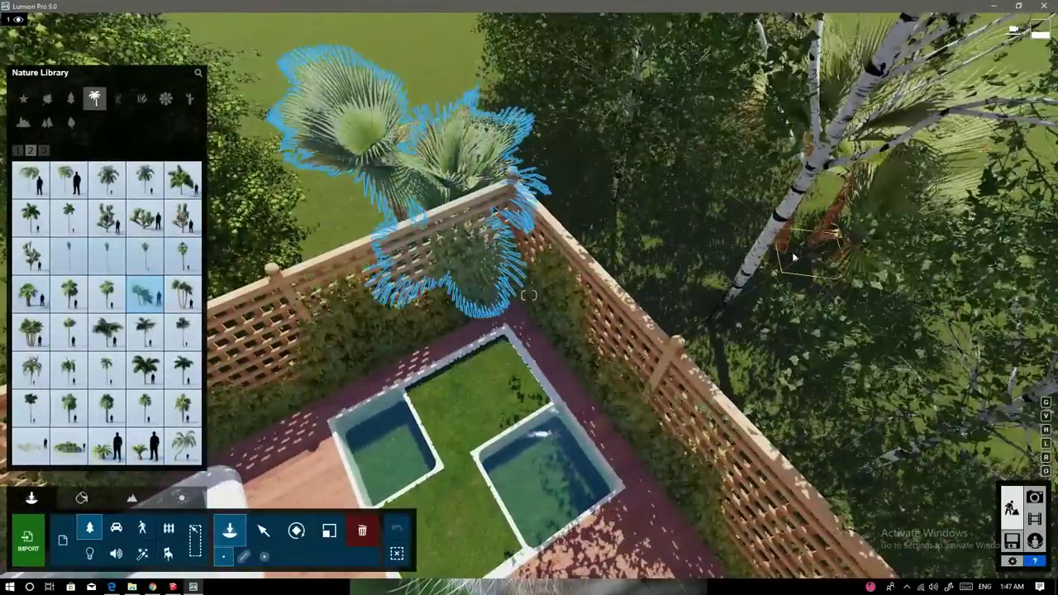
pyautogui.click(794, 258)
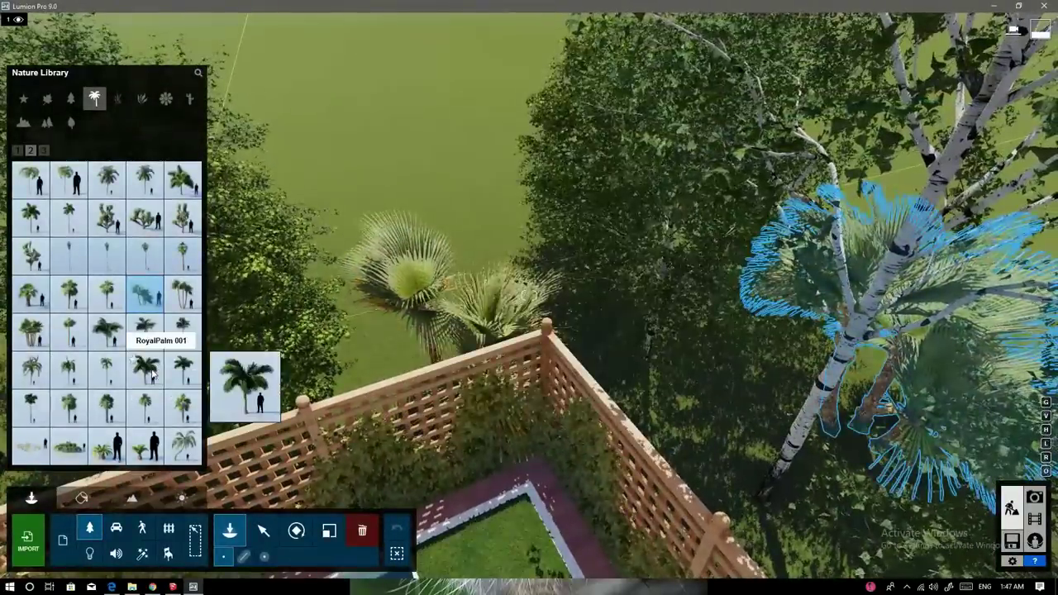
# Step: Plant a RoyalPalm 001 beyond the fence, then delete it and bring back the plant library
pyautogui.click(149, 372)
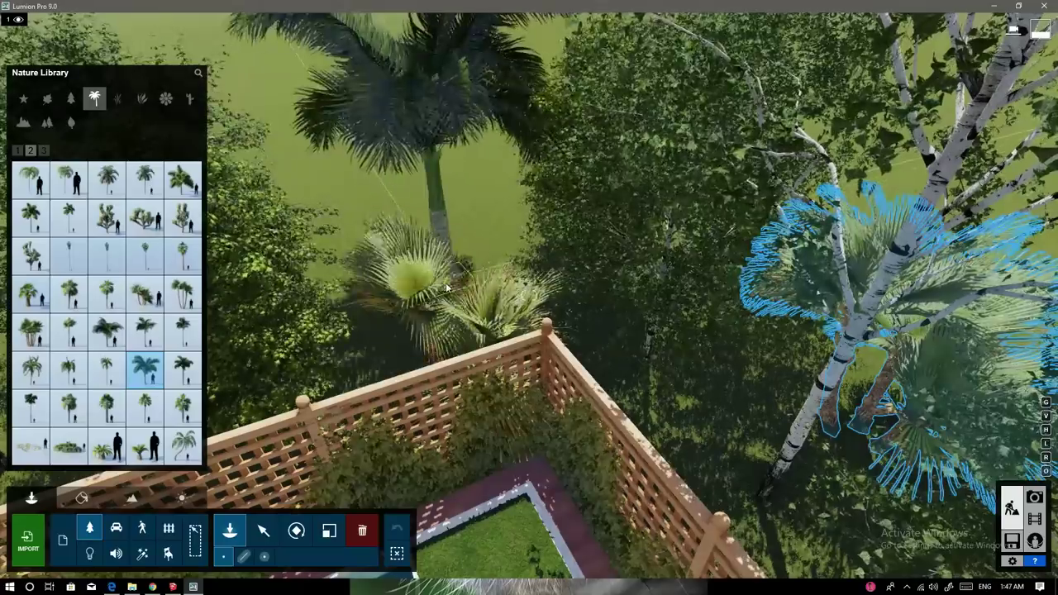
pyautogui.moveTo(446, 287); pyautogui.dragTo(461, 475, button='right')
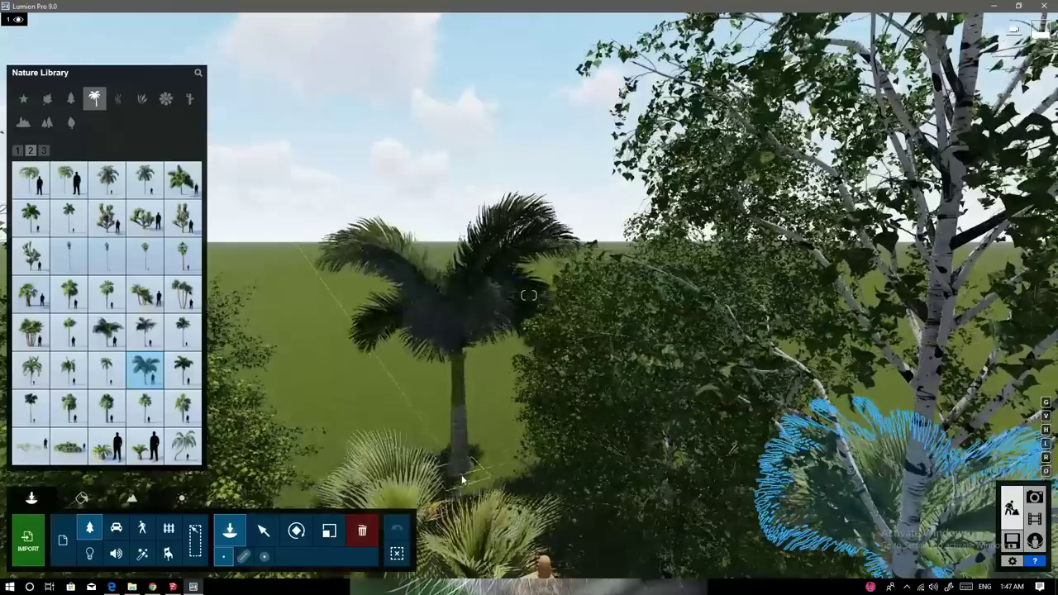
pyautogui.click(467, 487)
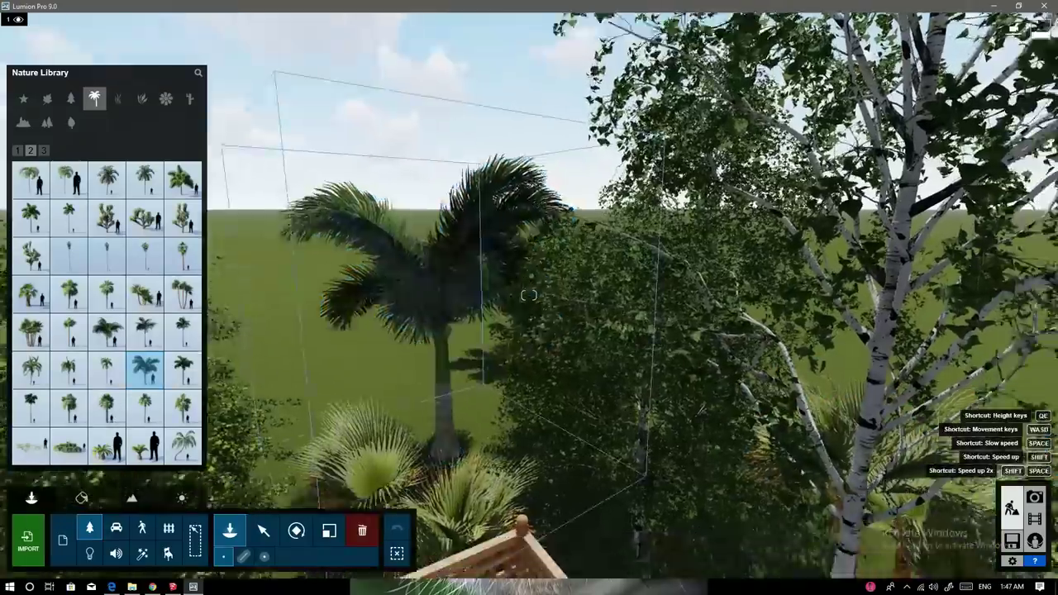
pyautogui.moveTo(579, 413); pyautogui.dragTo(694, 389, button='right')
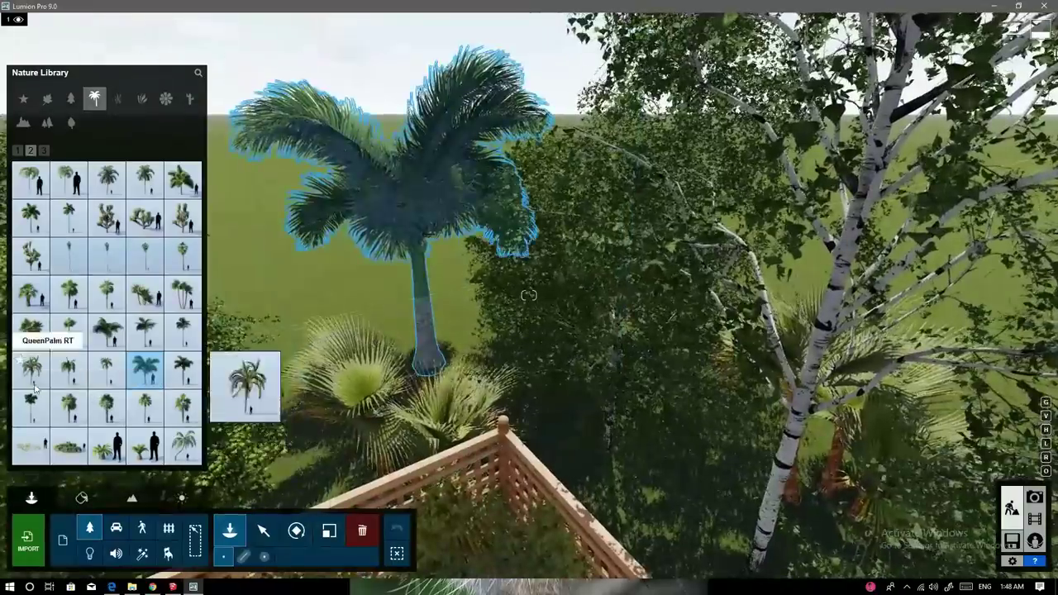
pyautogui.click(32, 370)
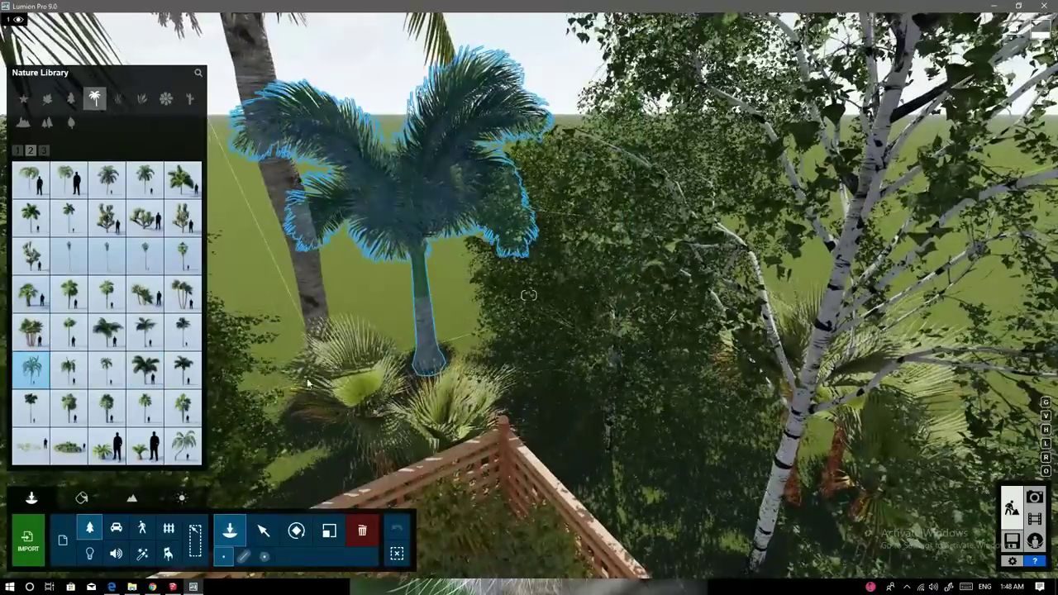
pyautogui.click(362, 530)
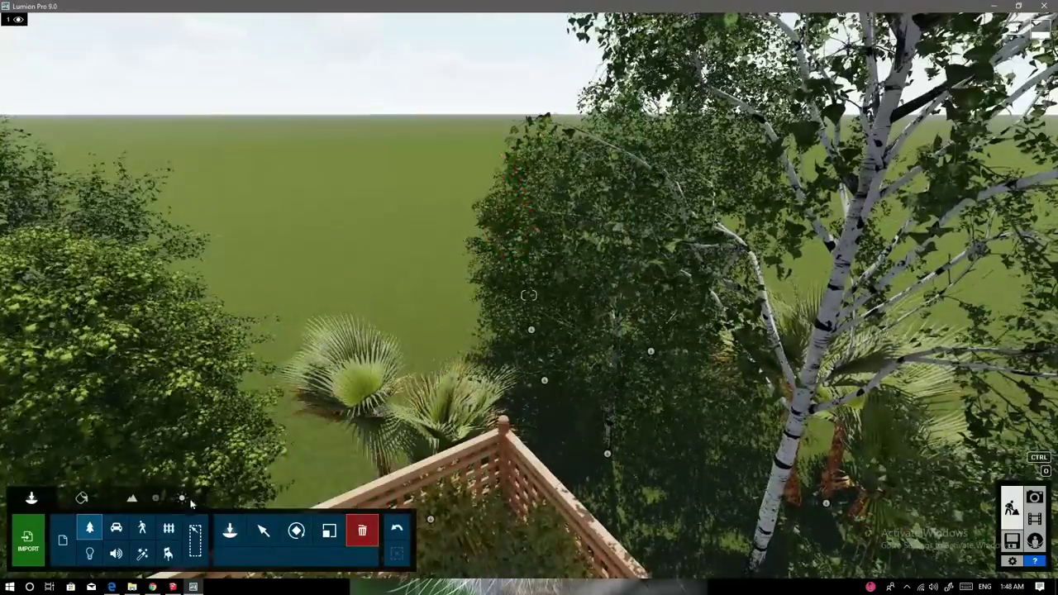
pyautogui.click(230, 530)
pyautogui.moveTo(415, 375); pyautogui.dragTo(430, 331, button='right')
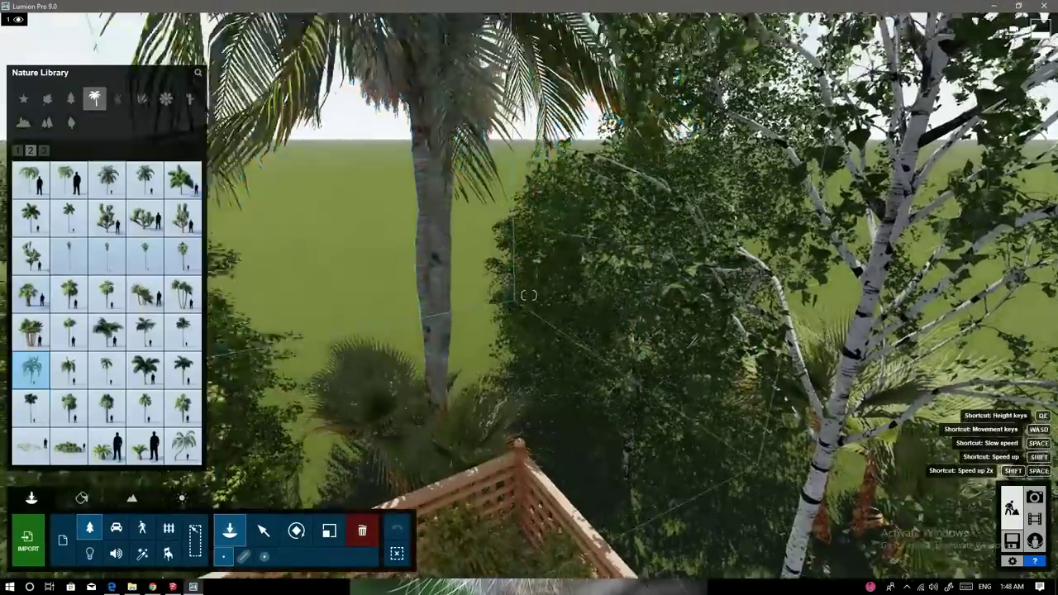
# Step: Try a BigLeaf Maple2 XL RT behind the palm from broadleaf page 2, then swap it out
pyautogui.press('s')
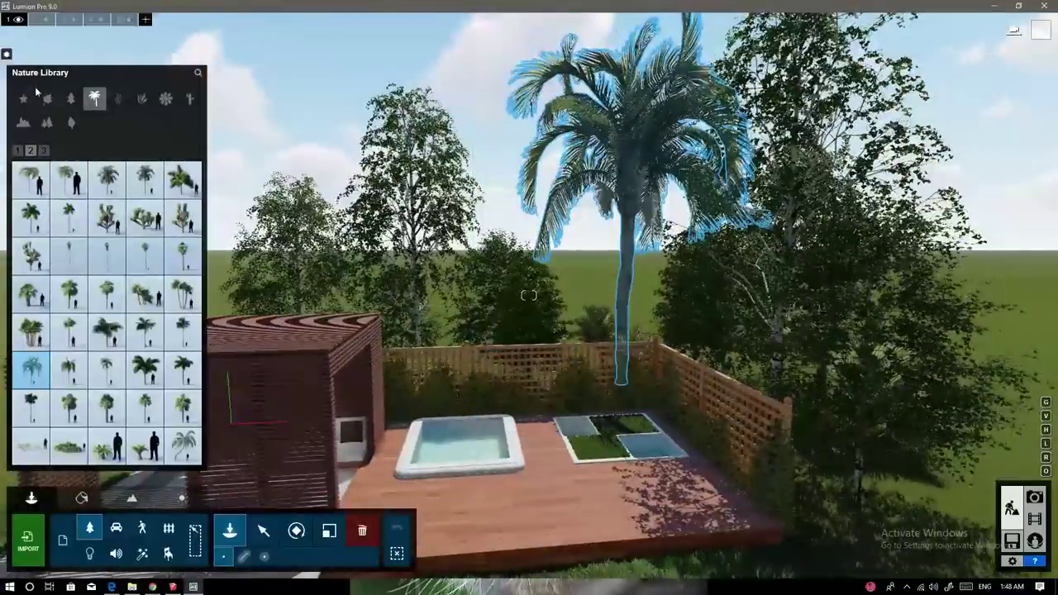
pyautogui.click(46, 100)
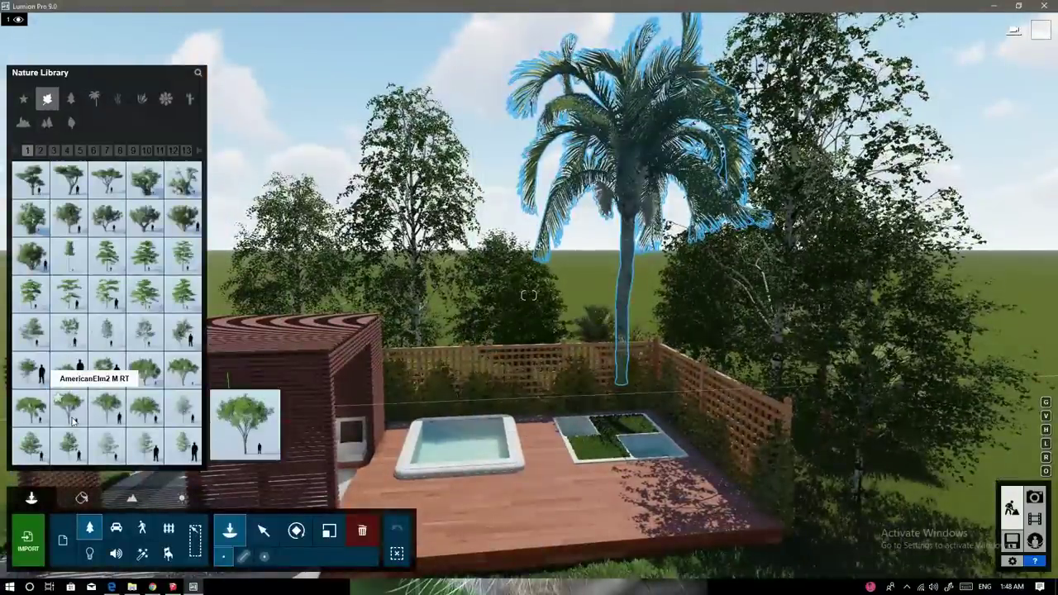
pyautogui.click(40, 152)
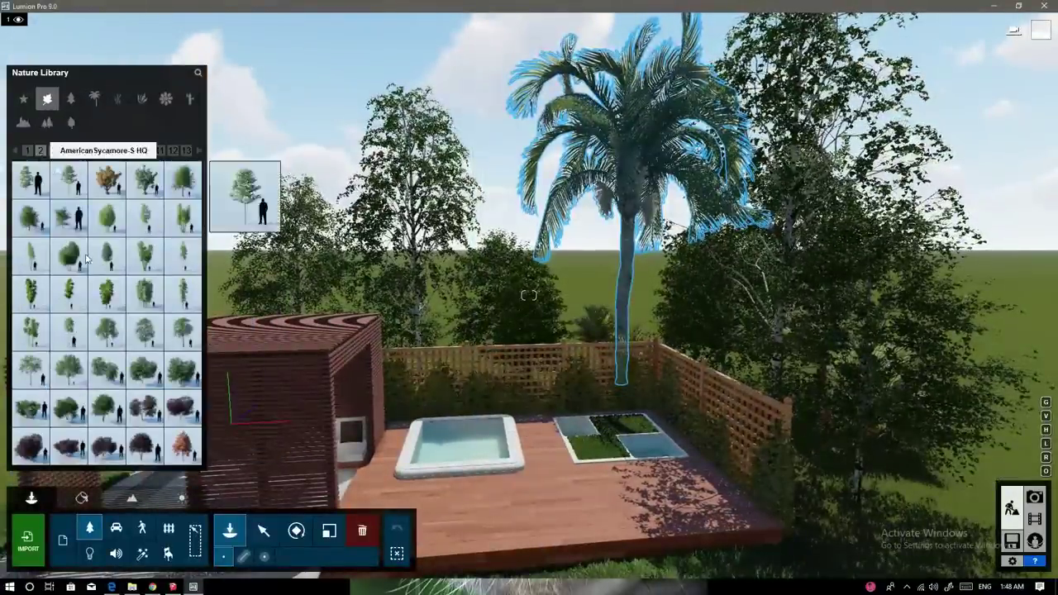
pyautogui.click(74, 372)
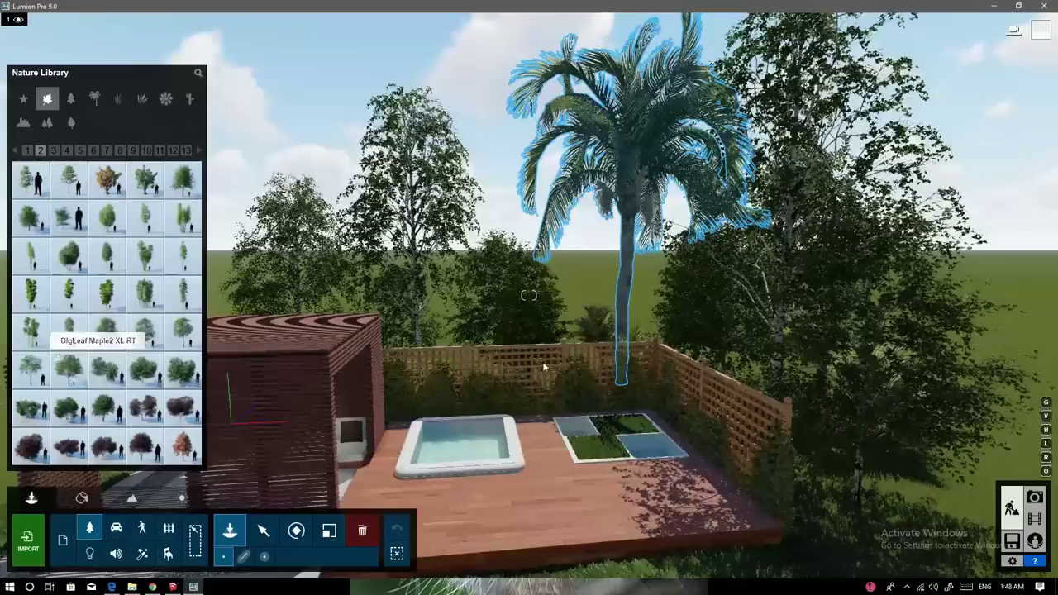
pyautogui.click(560, 354)
pyautogui.click(106, 293)
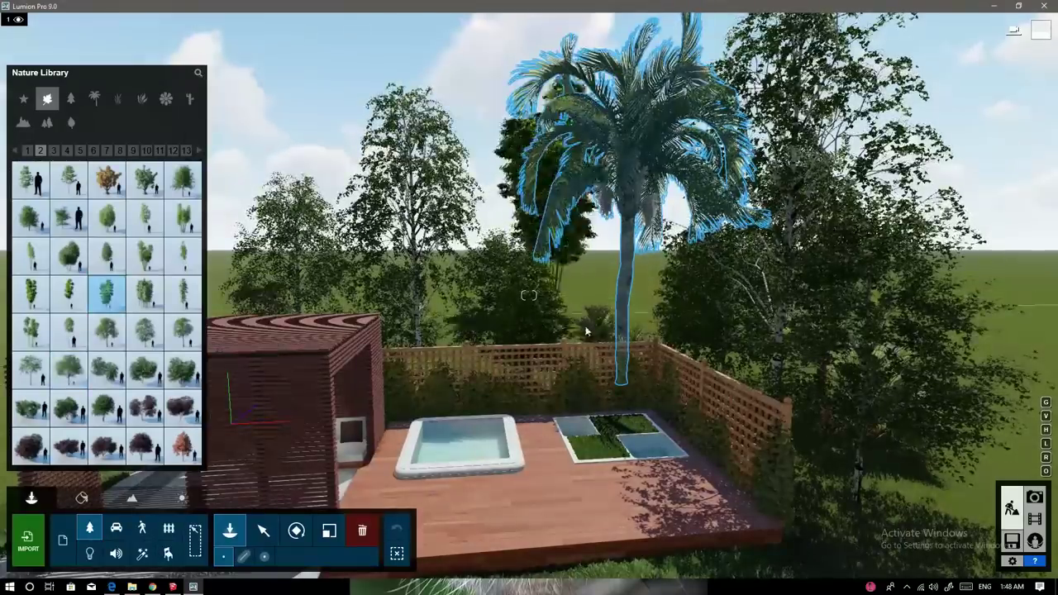
pyautogui.click(183, 330)
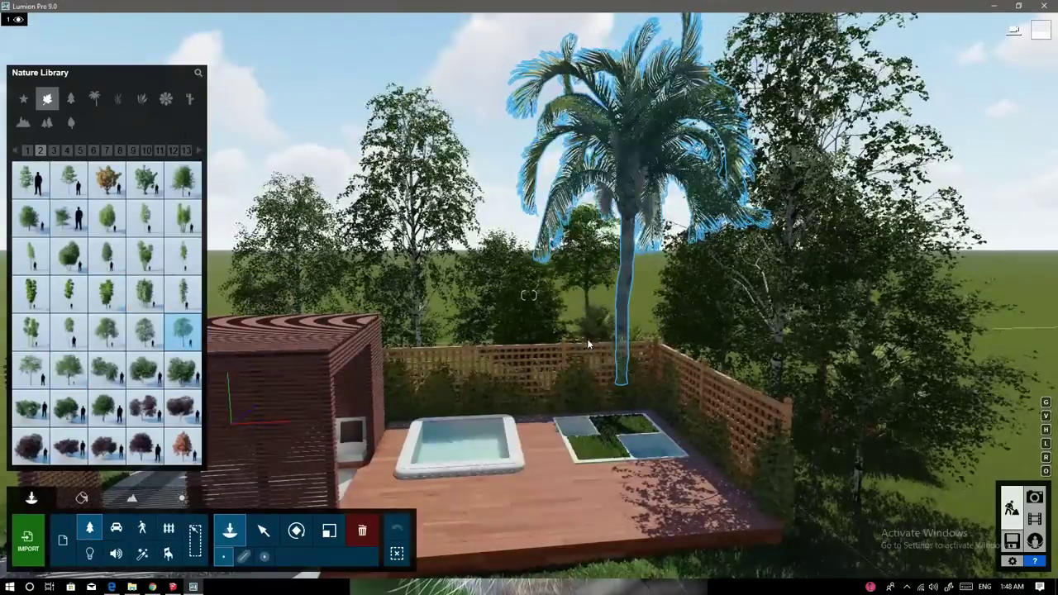
pyautogui.moveTo(529, 347)
pyautogui.mouseDown(button='right')
pyautogui.moveTo(505, 297)
pyautogui.moveTo(529, 297)
pyautogui.mouseUp(button='right')
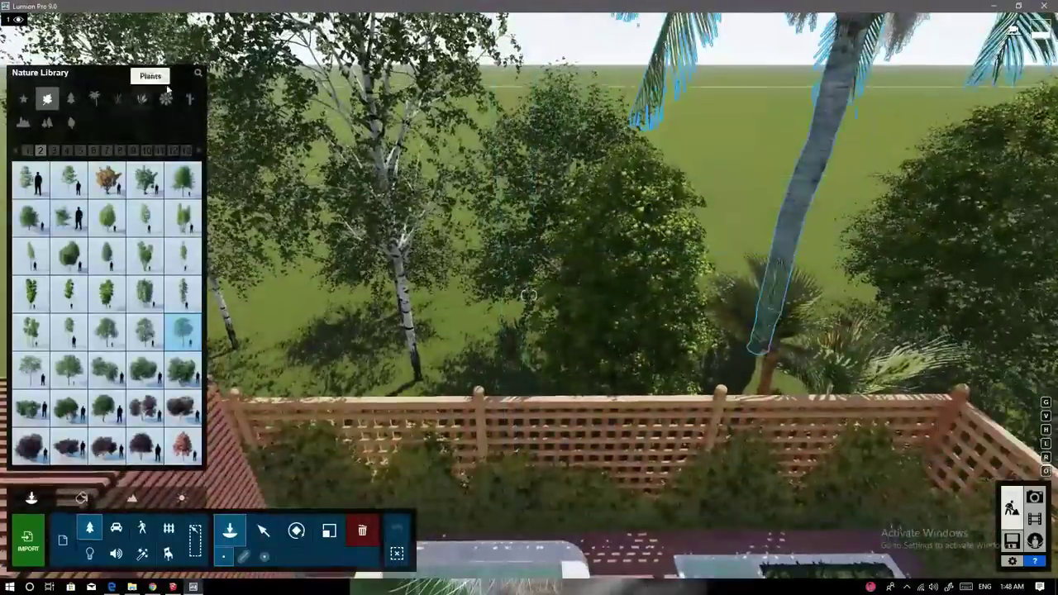
# Step: Plant two FieldMaple-S HQ trees from search page 2 on the lawn beyond the fence
pyautogui.click(198, 73)
pyautogui.write('hq')
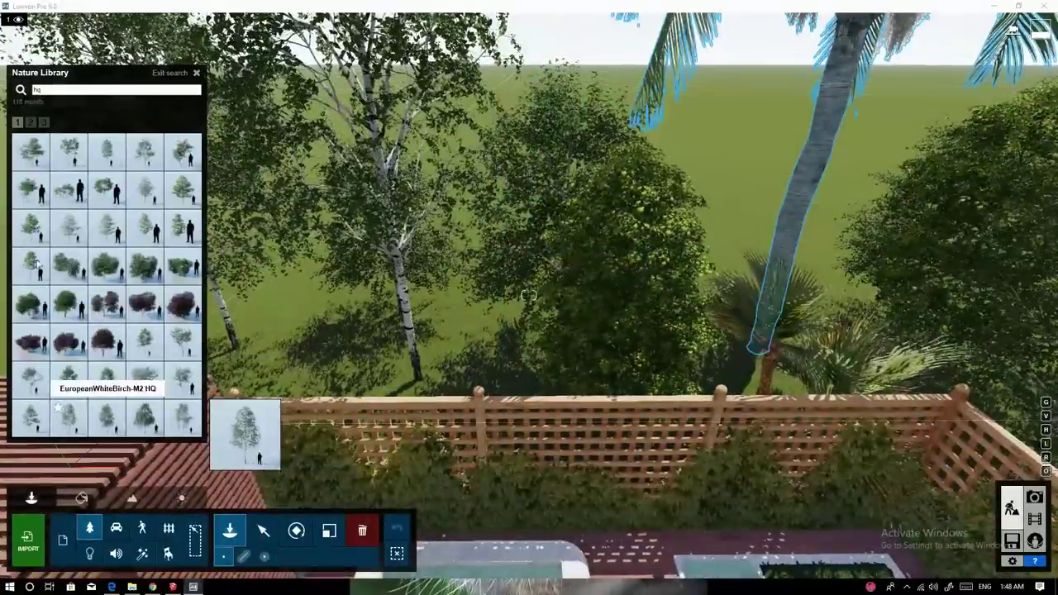
pyautogui.click(35, 125)
pyautogui.moveTo(107, 381)
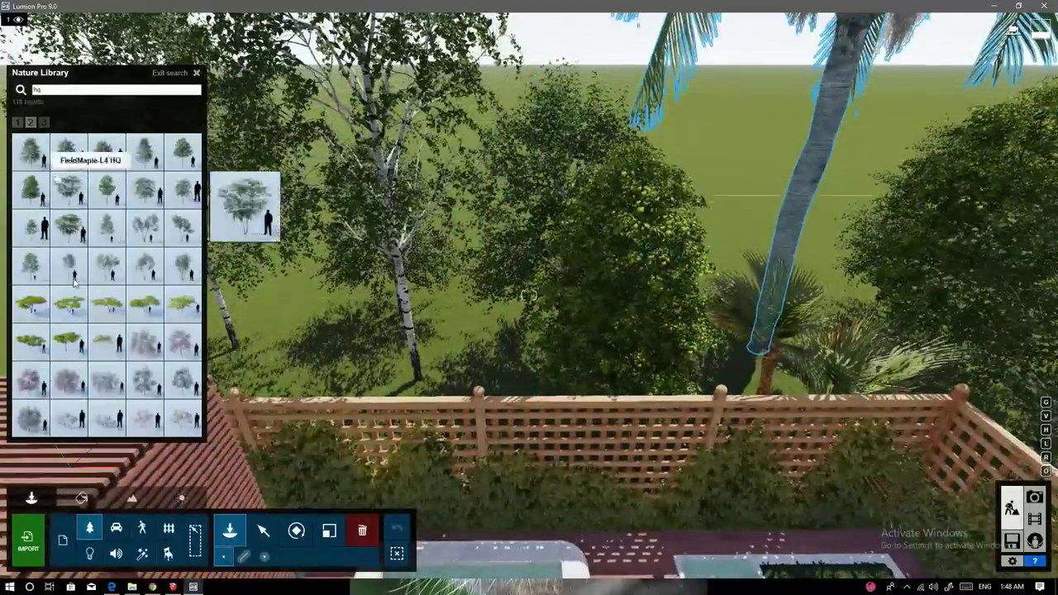
pyautogui.click(106, 381)
pyautogui.moveTo(70, 228)
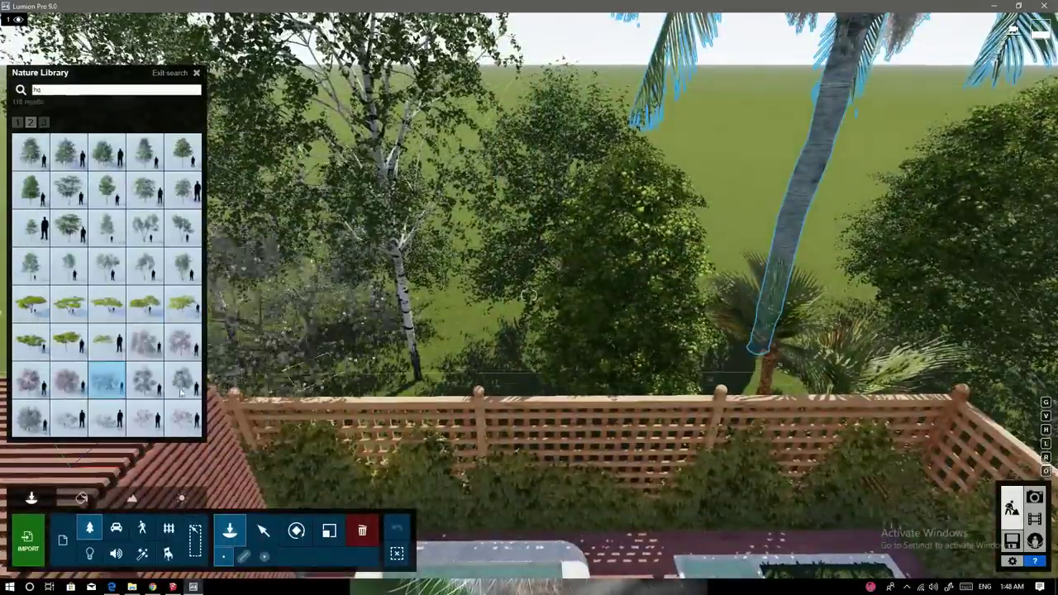
pyautogui.click(70, 228)
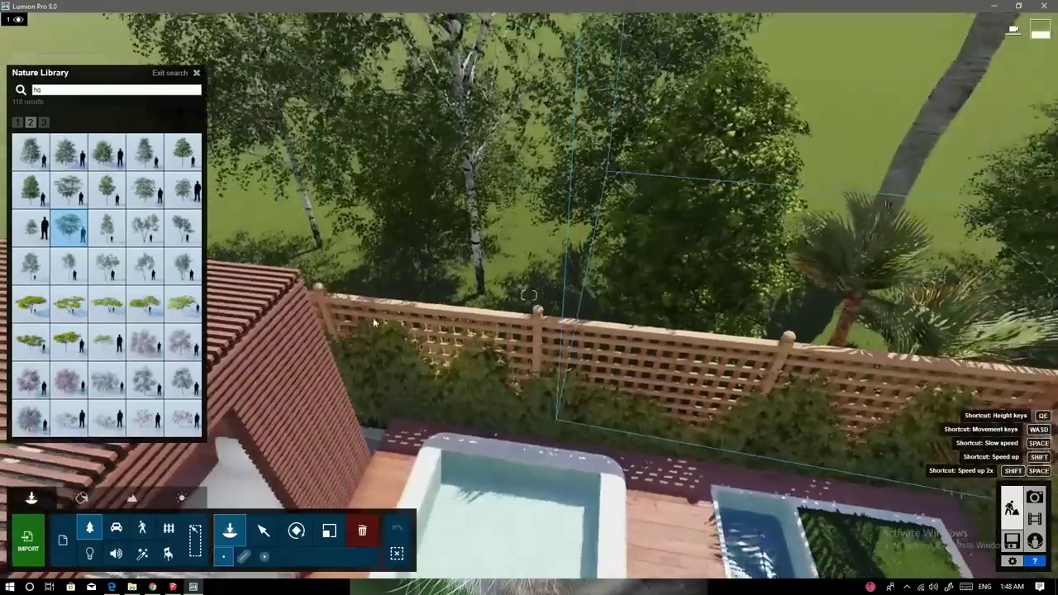
pyautogui.moveTo(372, 318); pyautogui.dragTo(399, 273, button='right')
pyautogui.click(821, 316)
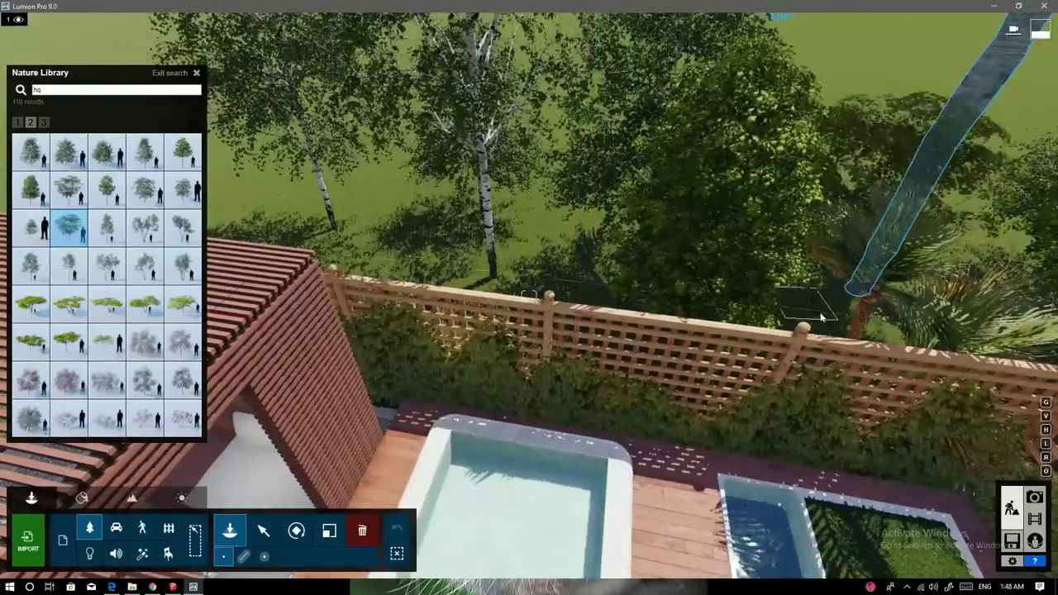
pyautogui.press('w')
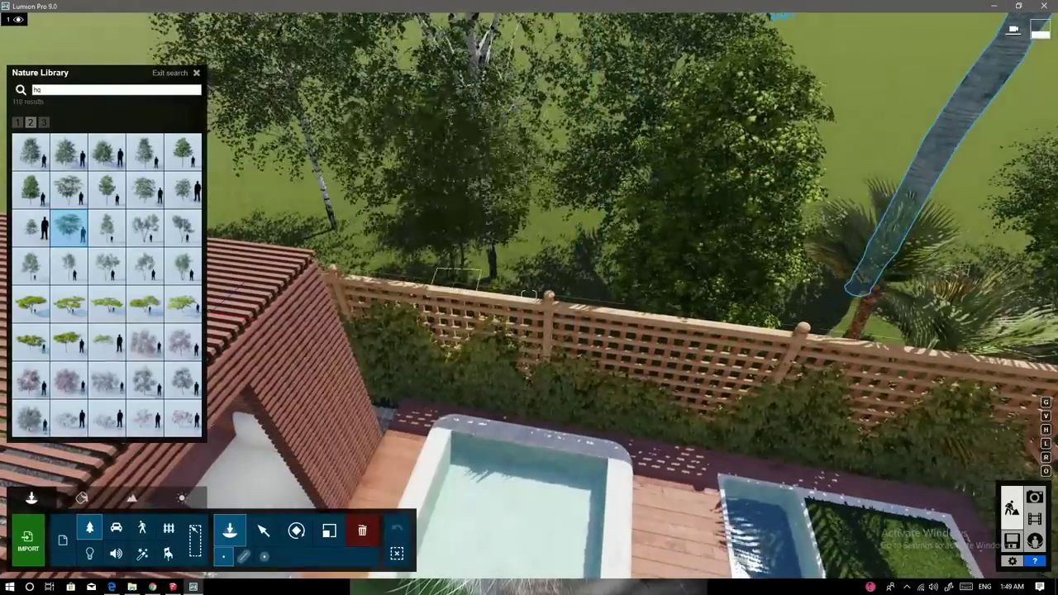
pyautogui.press('e')
pyautogui.click(446, 304)
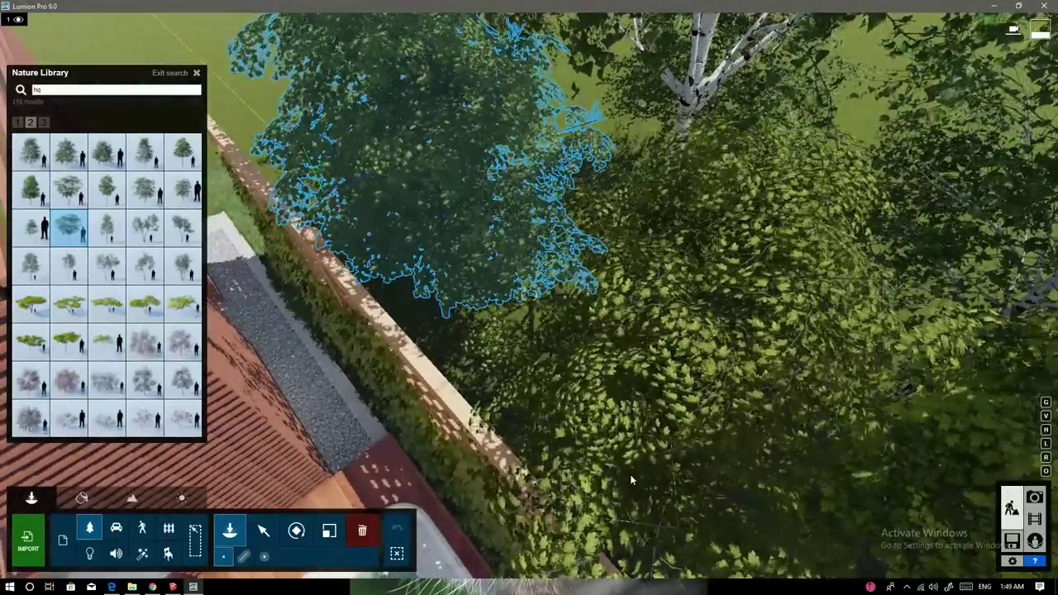
pyautogui.moveTo(630, 474); pyautogui.dragTo(630, 447, button='right')
pyautogui.moveTo(505, 430); pyautogui.dragTo(505, 457, button='right')
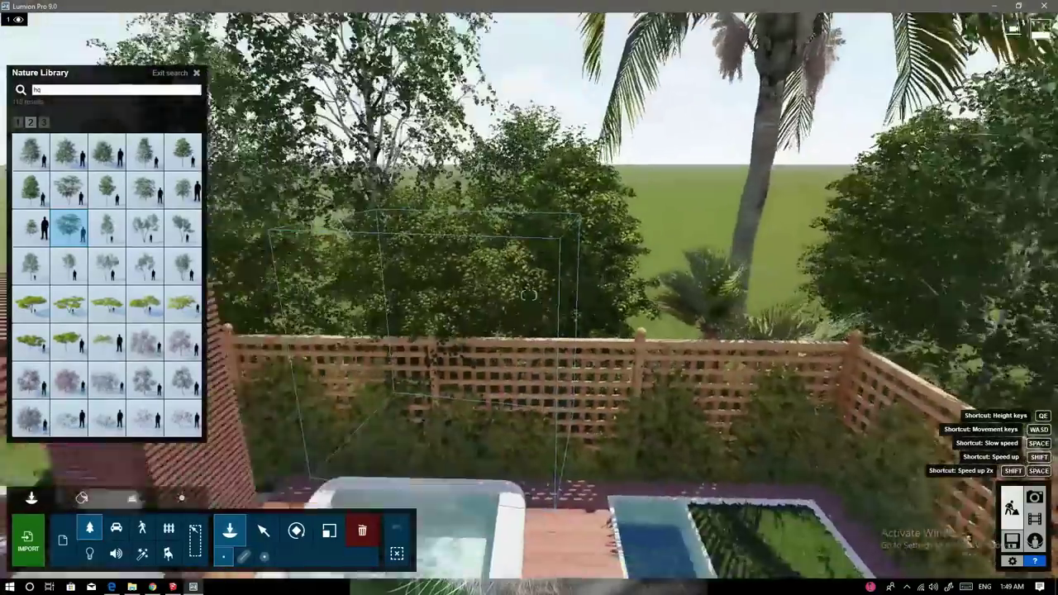
# Step: Turn the PaurotisPalm fan palm behind the fence corner, then slide it slightly left
pyautogui.press('w')
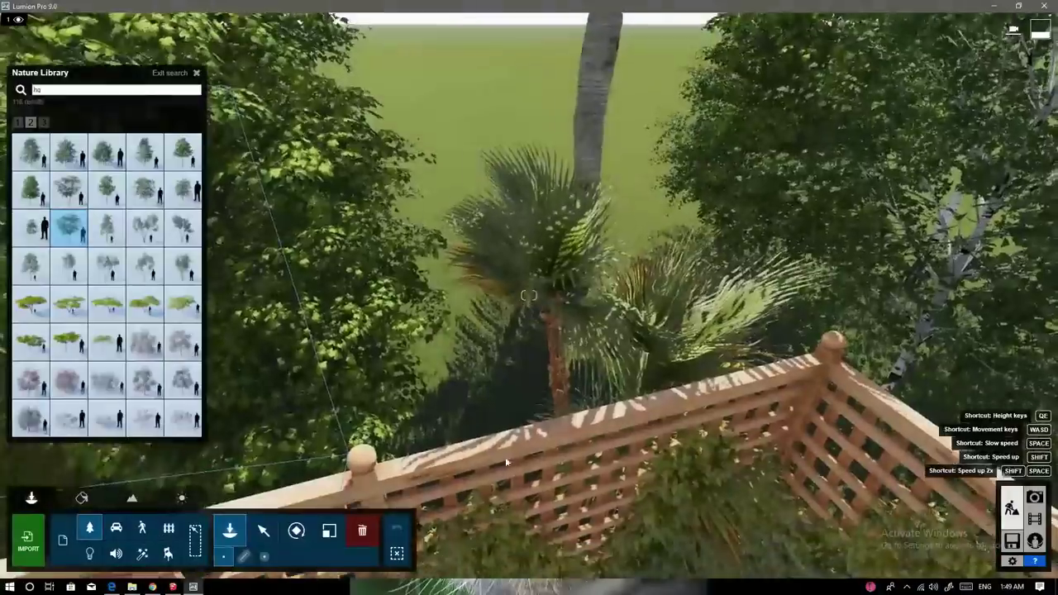
pyautogui.click(297, 530)
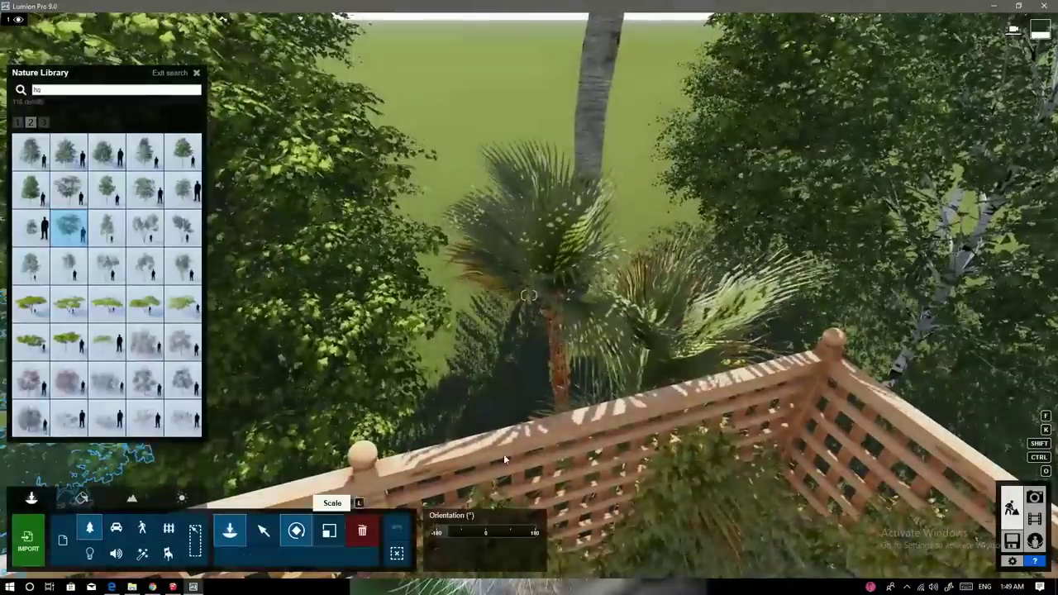
pyautogui.moveTo(626, 493); pyautogui.dragTo(563, 382)
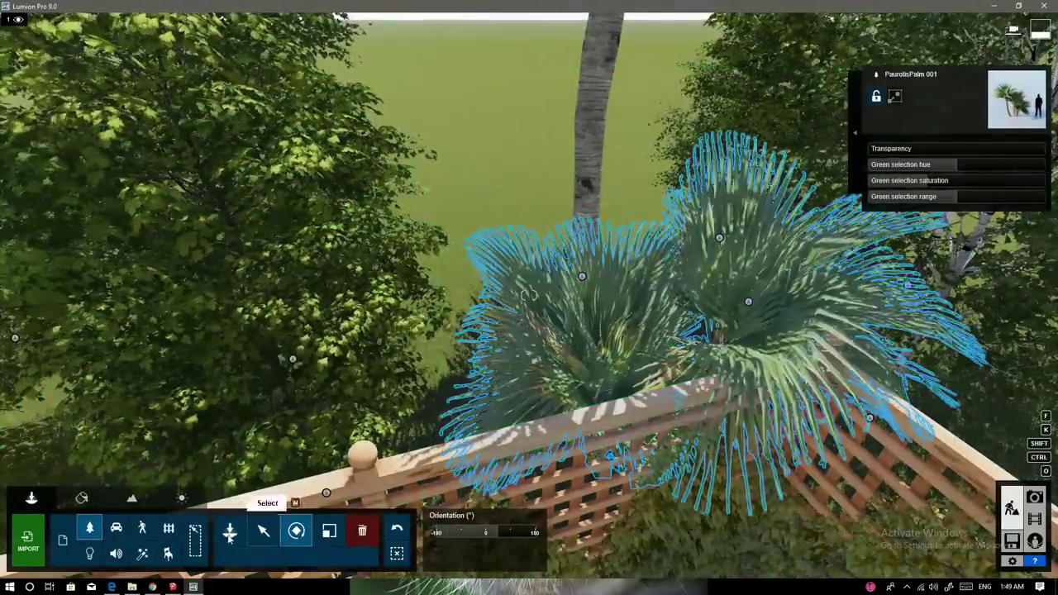
pyautogui.click(264, 530)
pyautogui.moveTo(641, 446); pyautogui.dragTo(642, 339, button='right')
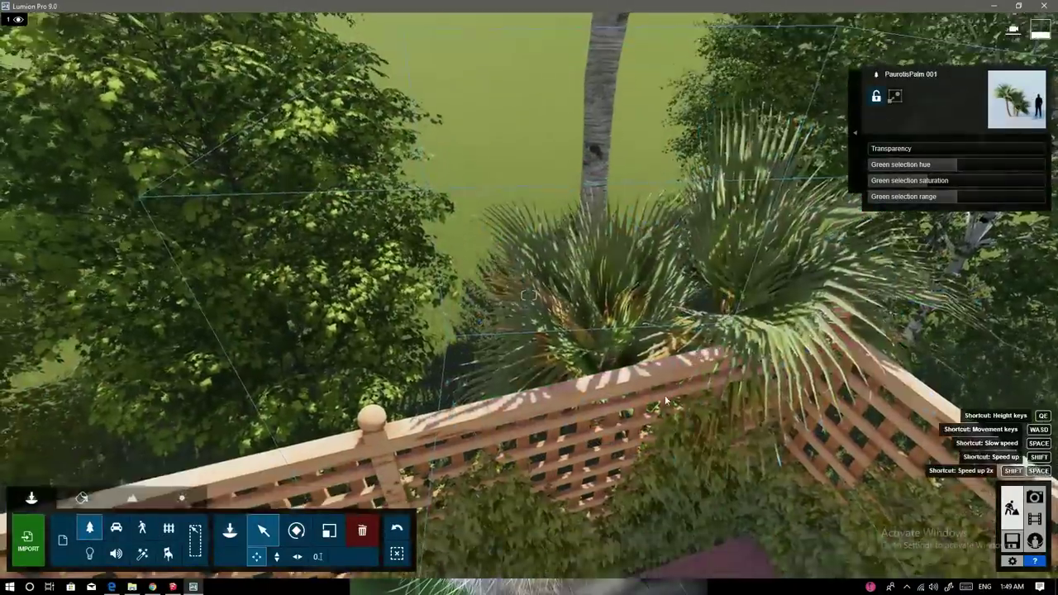
pyautogui.moveTo(612, 426)
pyautogui.mouseDown()
pyautogui.moveTo(523, 447)
pyautogui.moveTo(517, 426)
pyautogui.mouseUp()
pyautogui.scroll(-3, 522, 393)
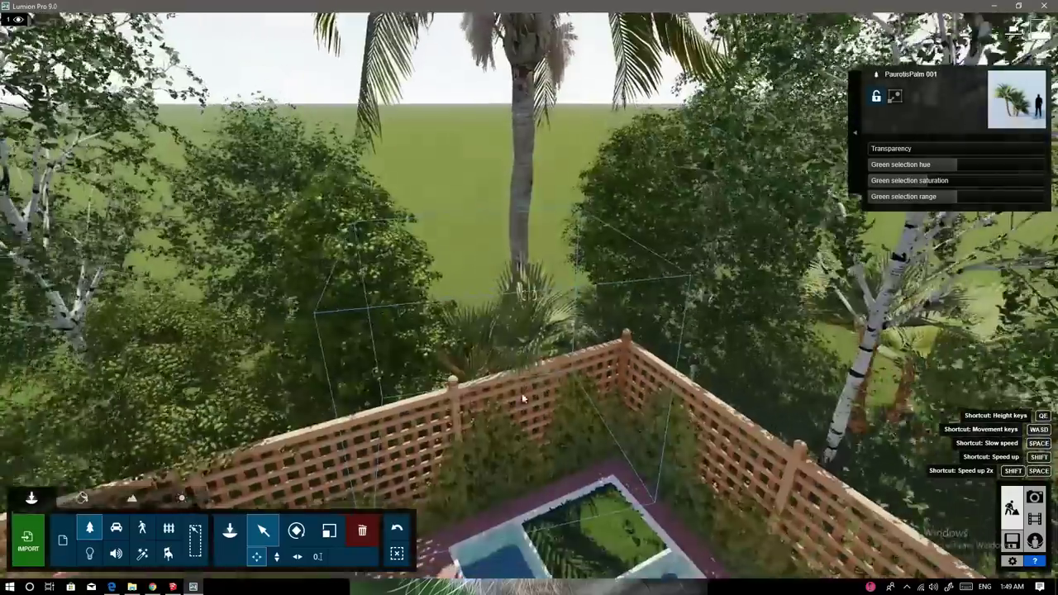
pyautogui.scroll(-2, 749, 446)
# Step: In Photo mode, move the camera inside the pergola framing the sofa and hot tub
pyautogui.click(1035, 497)
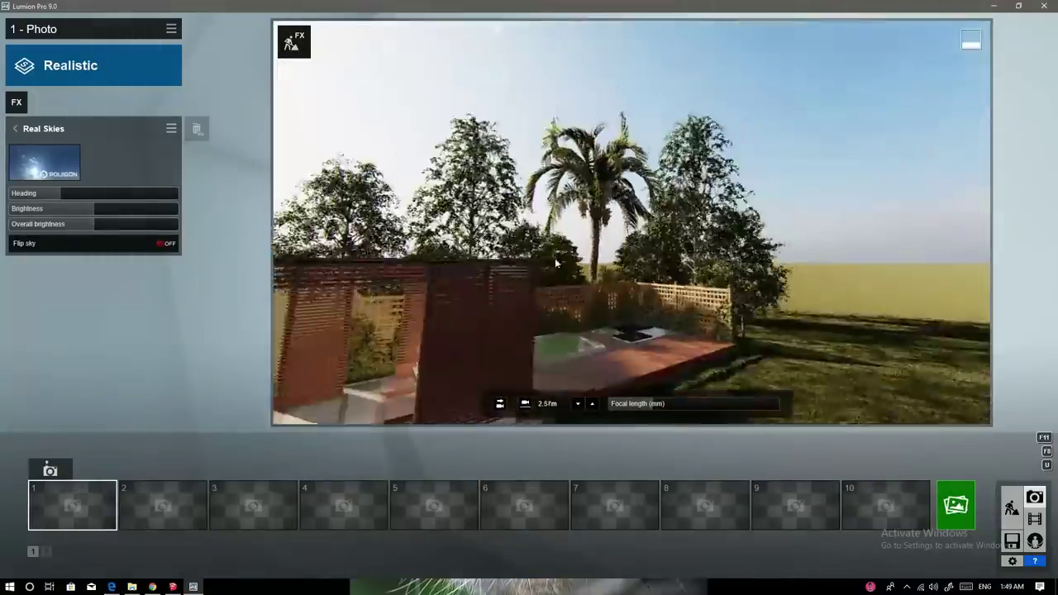
pyautogui.moveTo(556, 263); pyautogui.dragTo(631, 222, button='right')
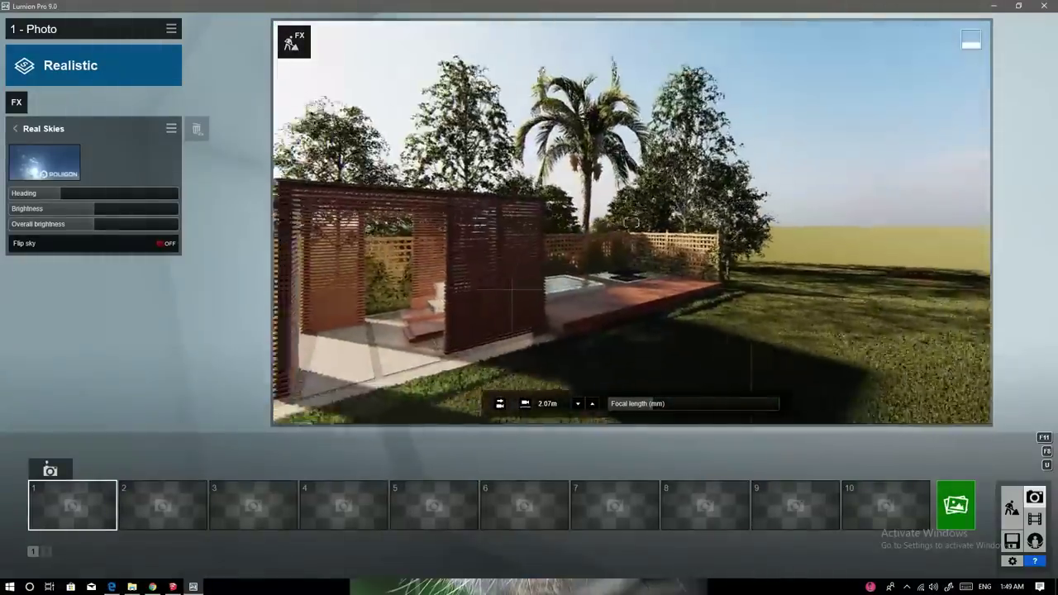
pyautogui.press('w')
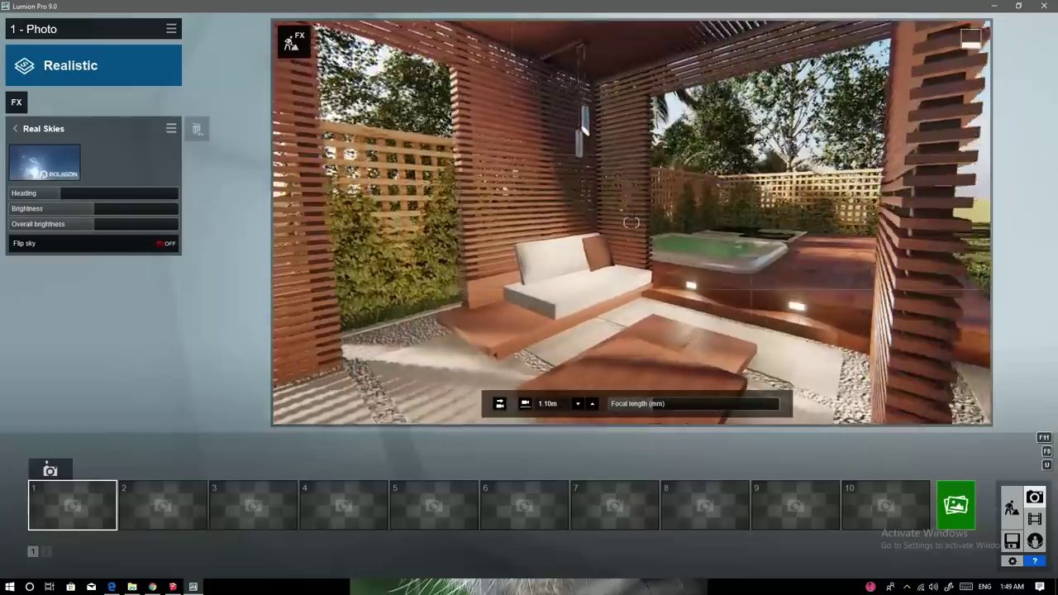
pyautogui.moveTo(631, 223); pyautogui.dragTo(545, 385, button='right')
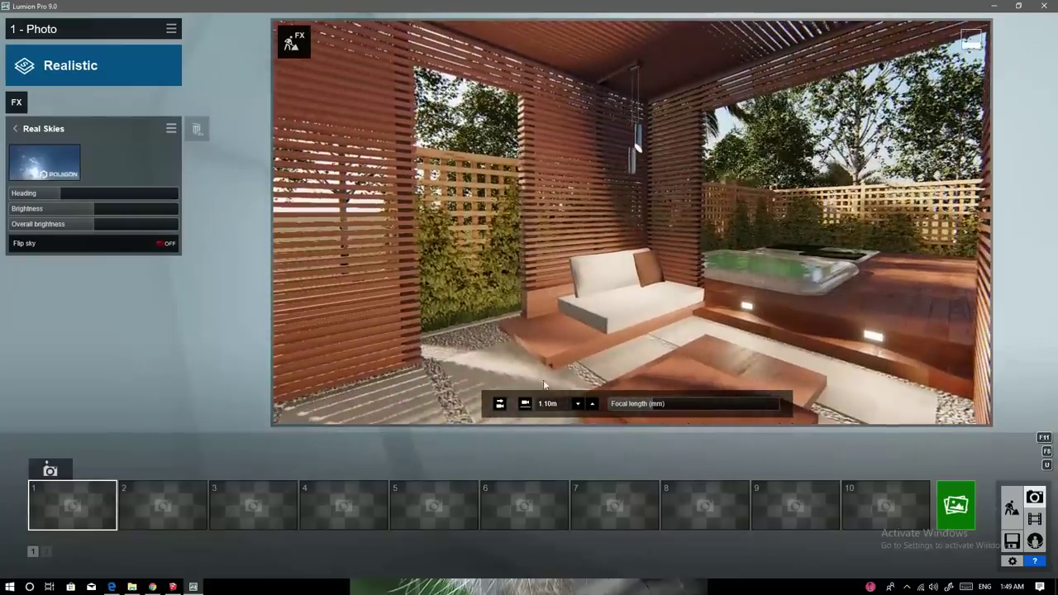
pyautogui.moveTo(560, 278); pyautogui.dragTo(631, 223, button='right')
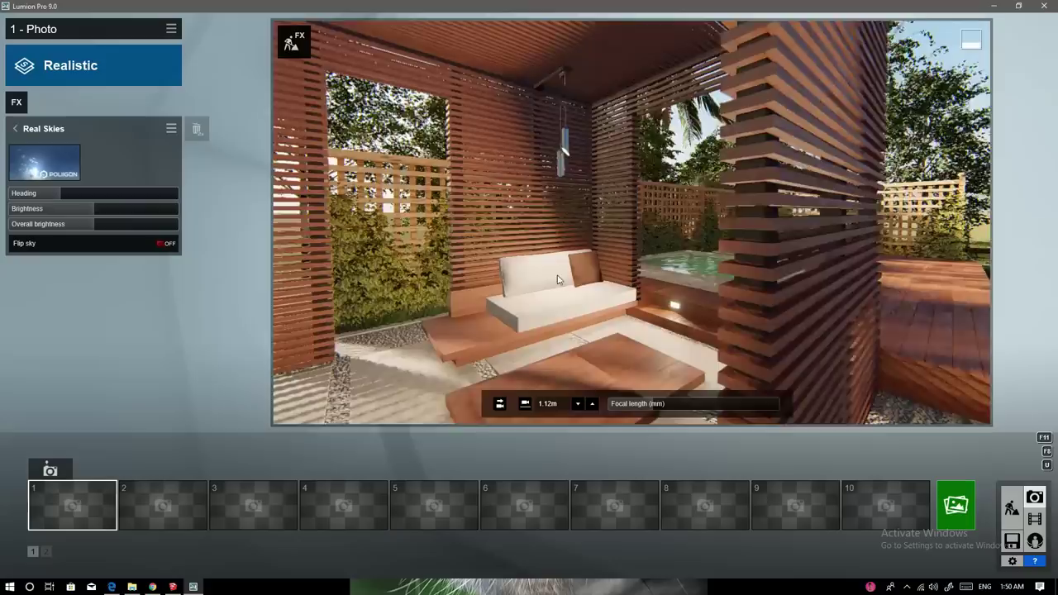
pyautogui.moveTo(631, 223); pyautogui.dragTo(406, 278, button='right')
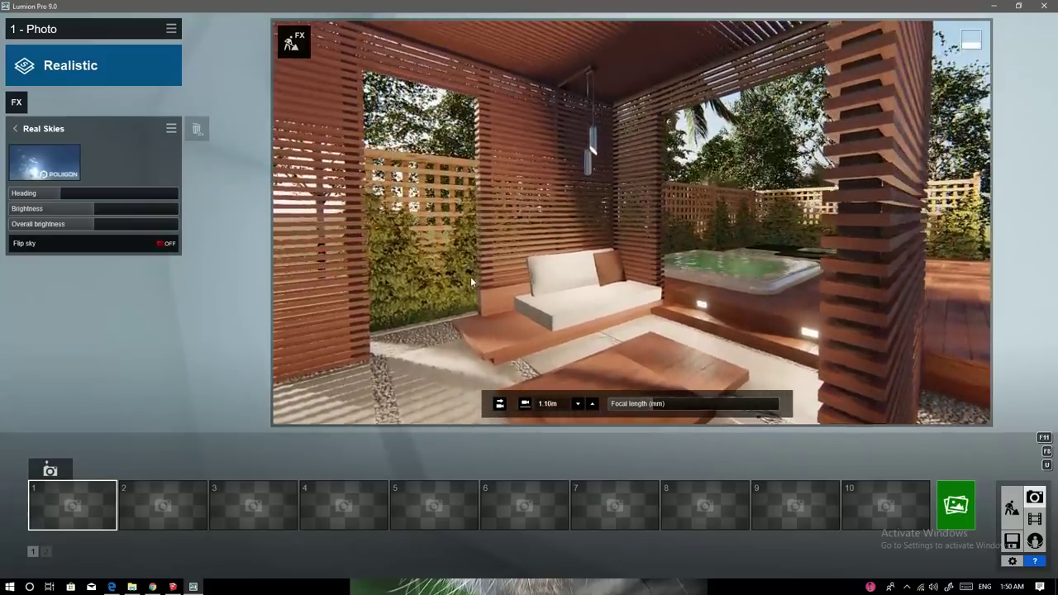
pyautogui.moveTo(471, 276); pyautogui.dragTo(631, 223, button='right')
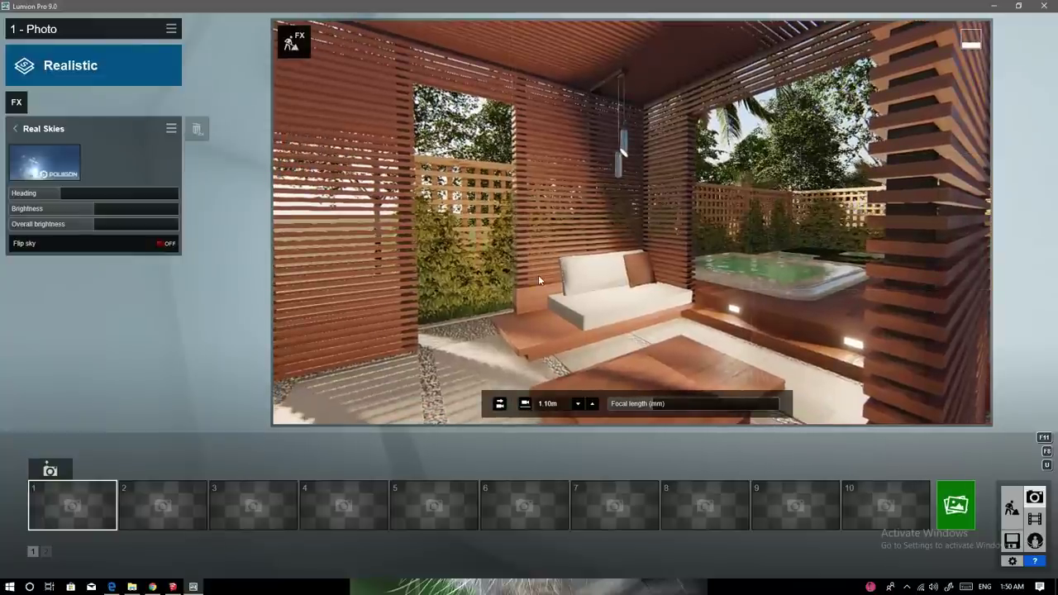
pyautogui.press('a')
pyautogui.moveTo(525, 277); pyautogui.dragTo(631, 223, button='right')
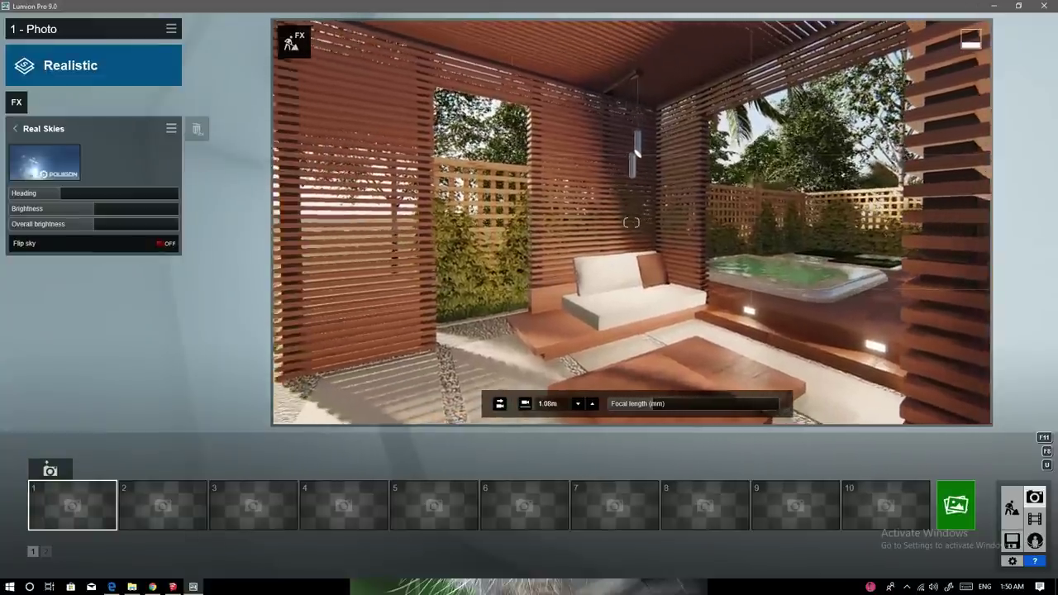
pyautogui.moveTo(532, 278)
pyautogui.mouseDown(button='right')
pyautogui.moveTo(631, 223)
pyautogui.moveTo(412, 291)
pyautogui.moveTo(631, 222)
pyautogui.mouseUp(button='right')
# Step: Set the focal length to about 18.1mm and camera height to 1.13m
pyautogui.moveTo(657, 404); pyautogui.dragTo(661, 406)
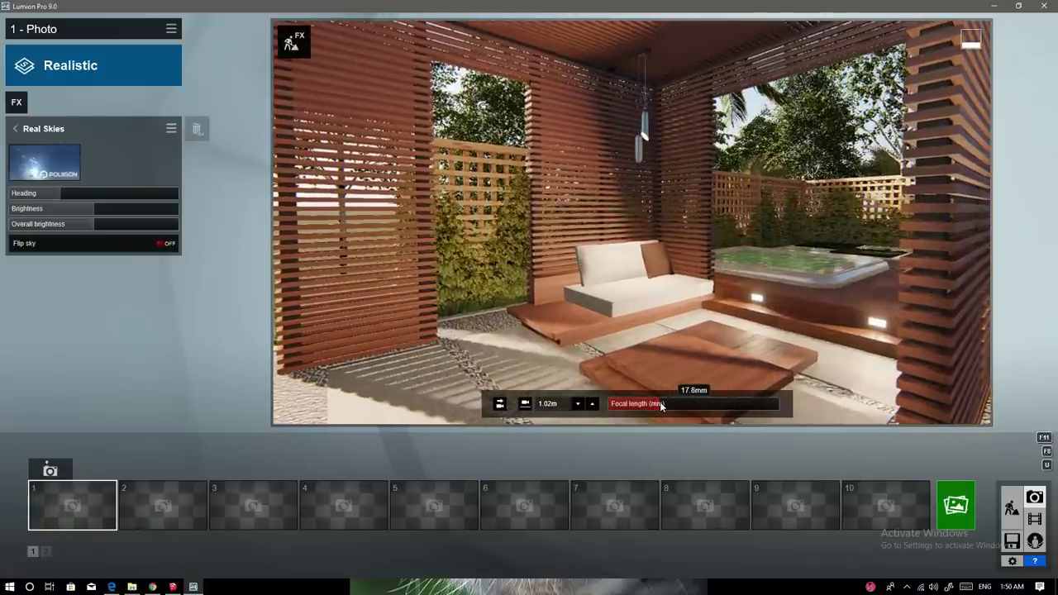
pyautogui.moveTo(661, 405); pyautogui.dragTo(662, 405)
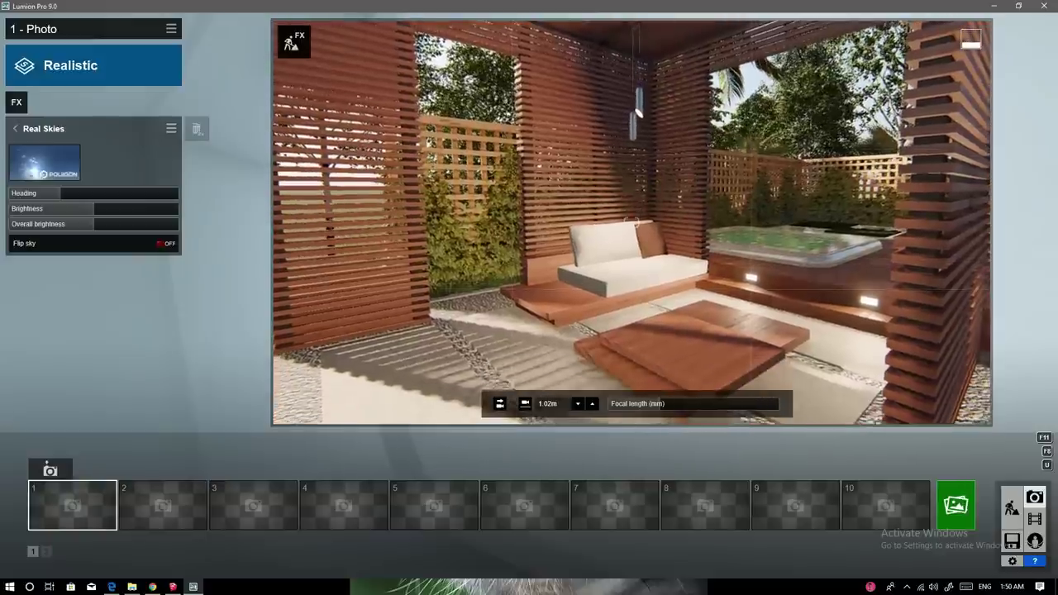
pyautogui.moveTo(631, 223); pyautogui.dragTo(665, 383, button='right')
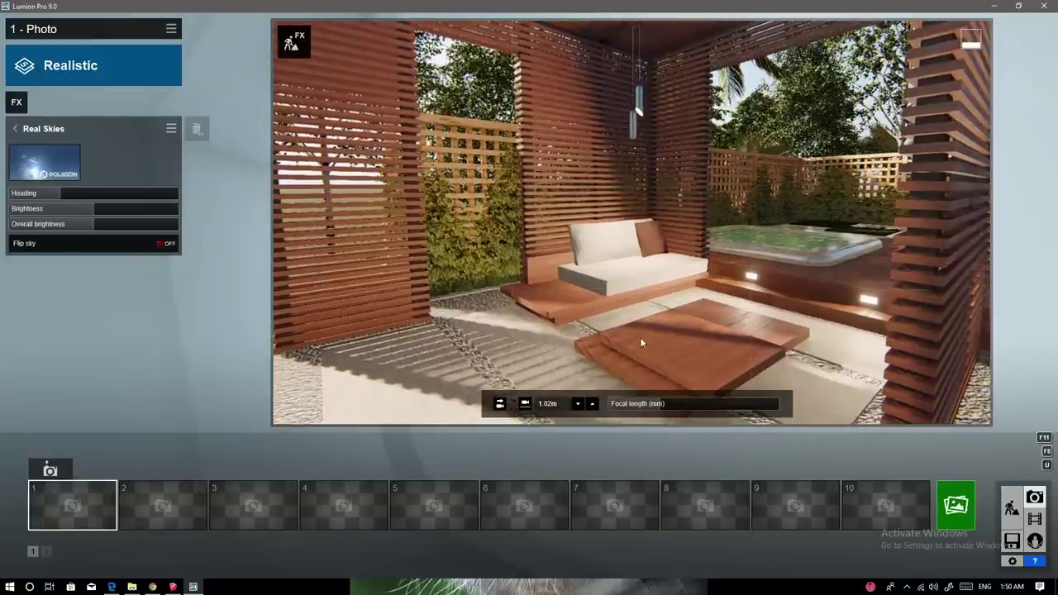
pyautogui.press('q')
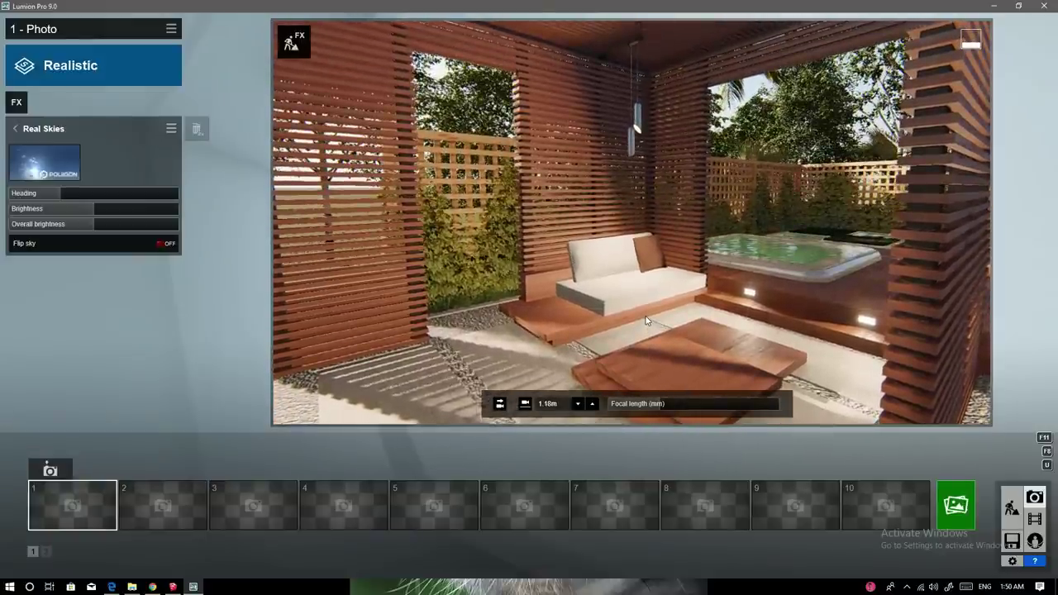
pyautogui.press('e')
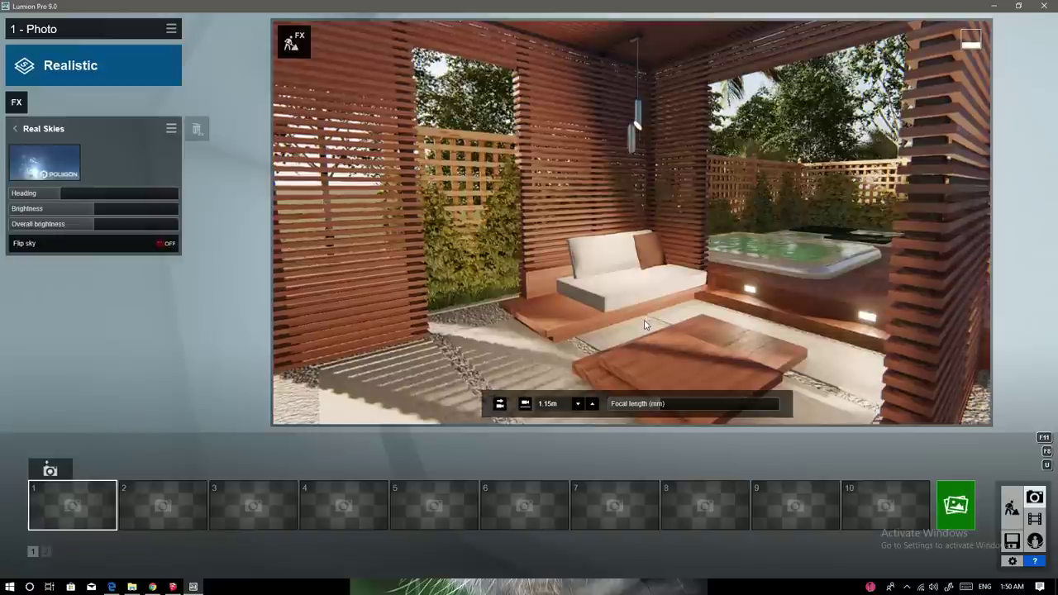
# Step: Add the 2-Point Perspective camera effect and store the view as photo 1
pyautogui.click(24, 111)
pyautogui.click(322, 104)
pyautogui.click(690, 174)
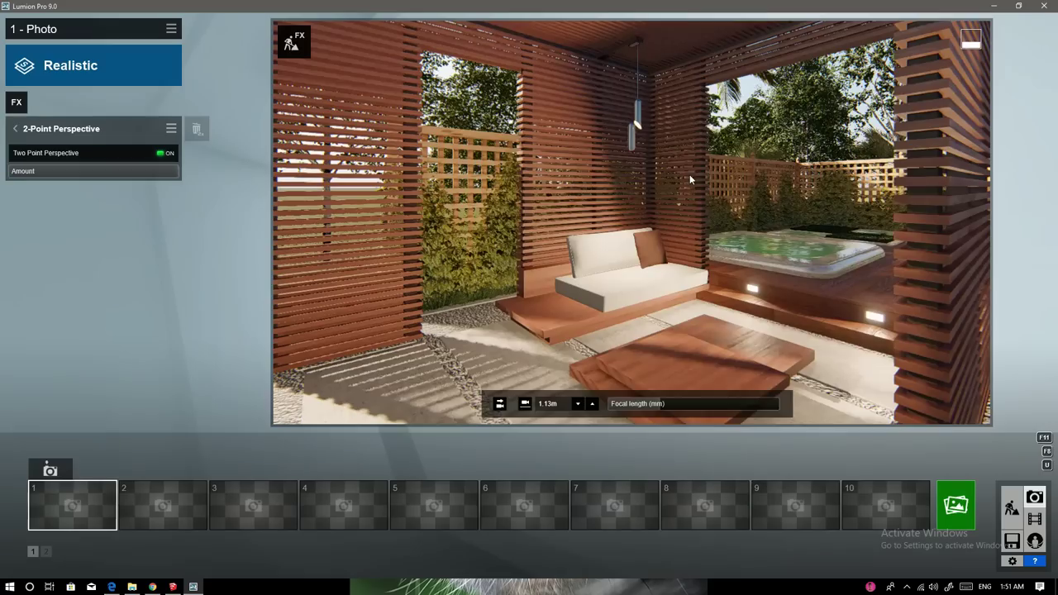
pyautogui.click(60, 471)
pyautogui.moveTo(73, 506)
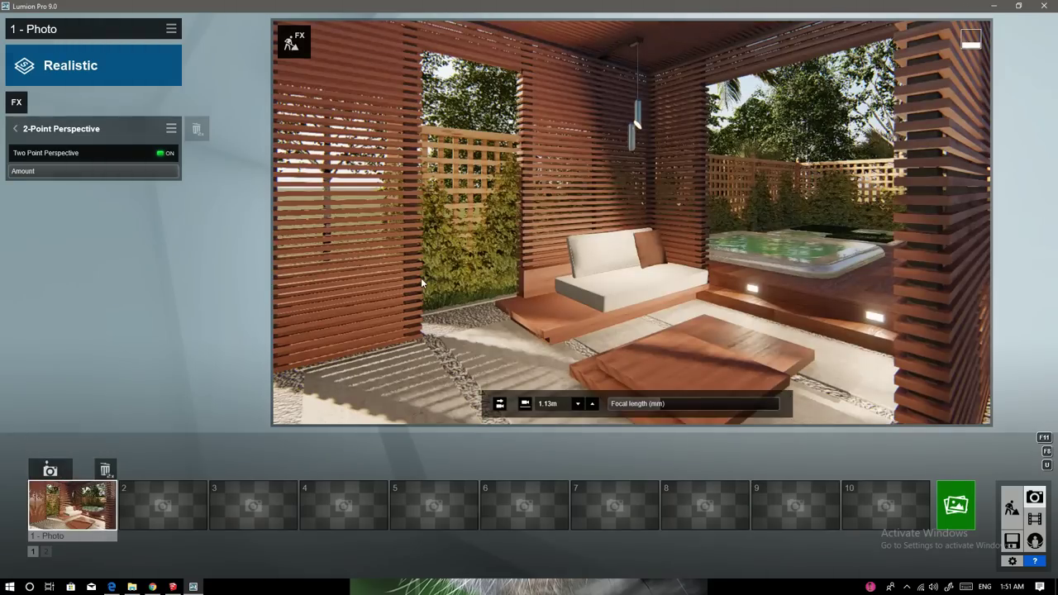
# Step: Back in Build mode, move the small tree to the pavilion's back-right corner
pyautogui.click(1012, 508)
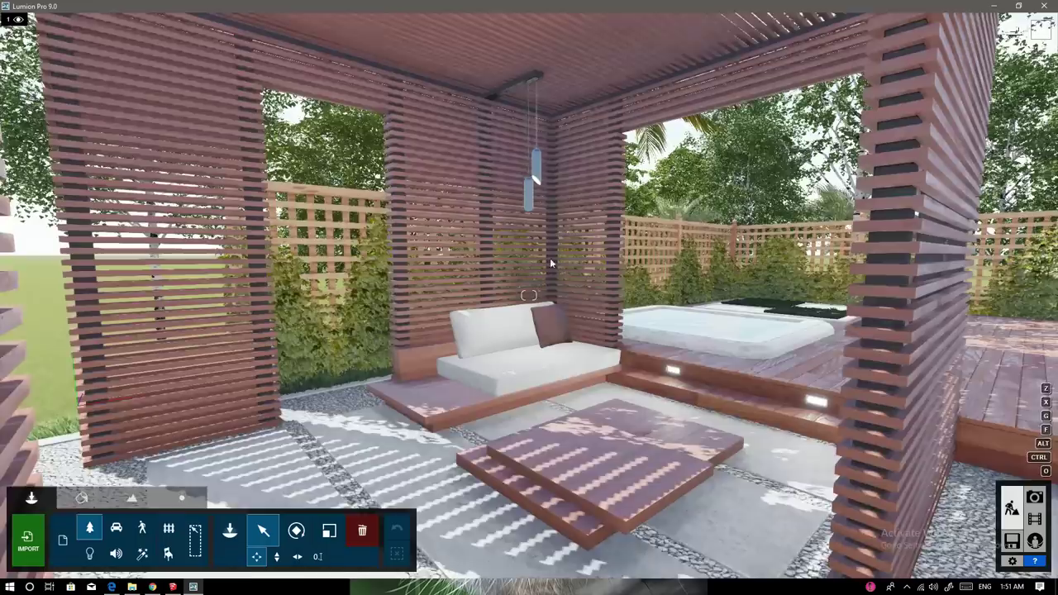
pyautogui.scroll(-5, 551, 263)
pyautogui.scroll(-5, 496, 248)
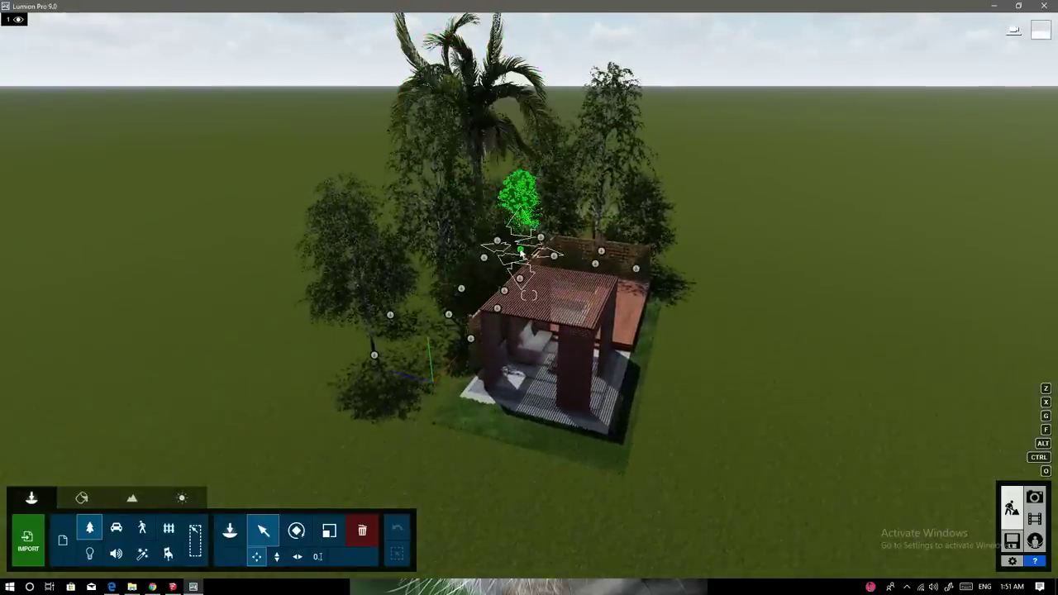
pyautogui.moveTo(542, 240); pyautogui.dragTo(410, 431)
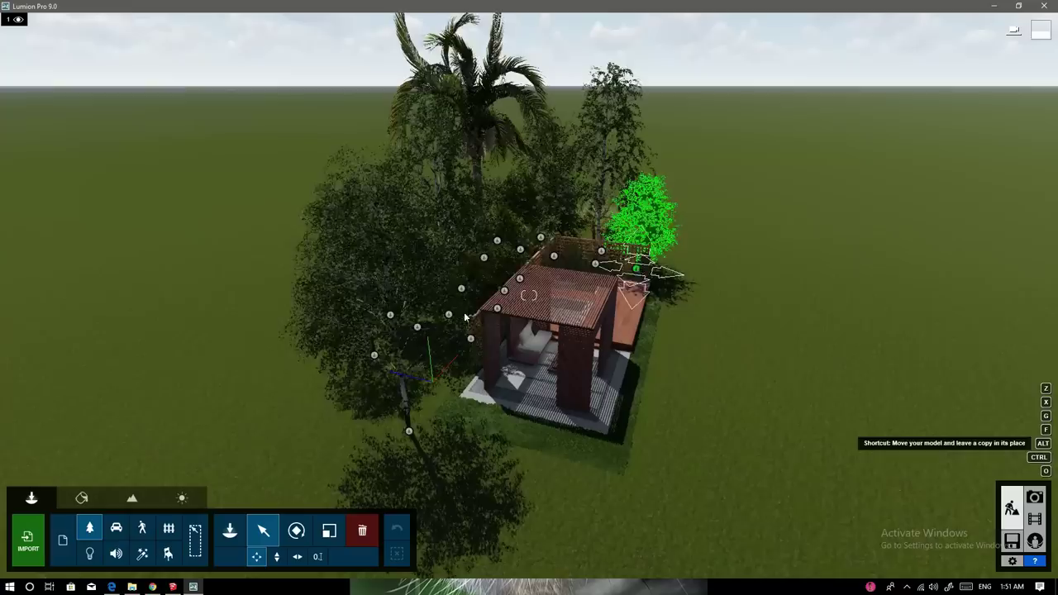
pyautogui.moveTo(466, 317); pyautogui.dragTo(356, 397)
pyautogui.moveTo(355, 397); pyautogui.dragTo(331, 364, button='right')
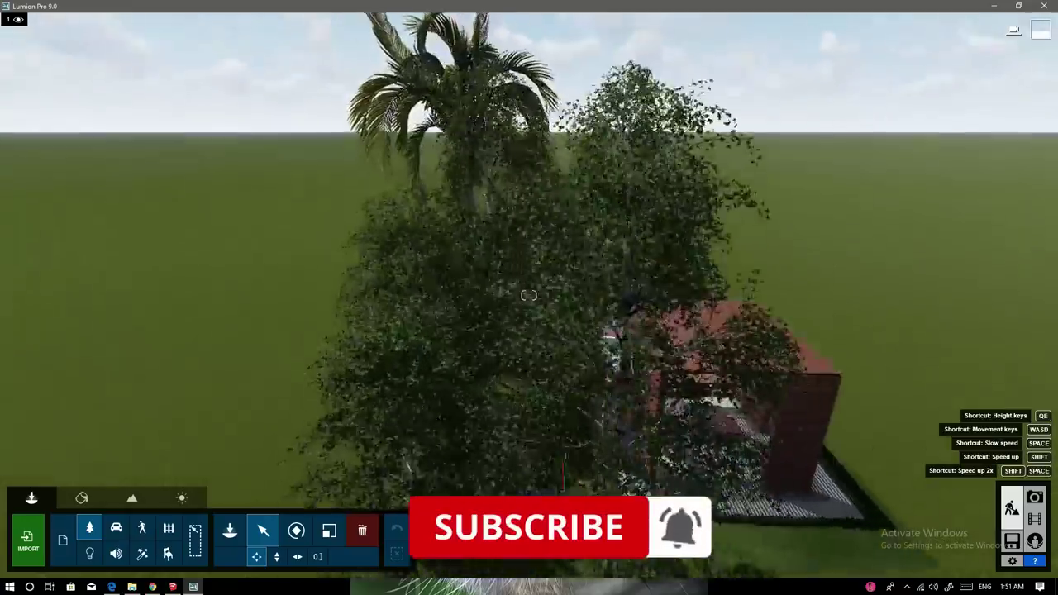
pyautogui.moveTo(529, 296); pyautogui.dragTo(529, 295, button='right')
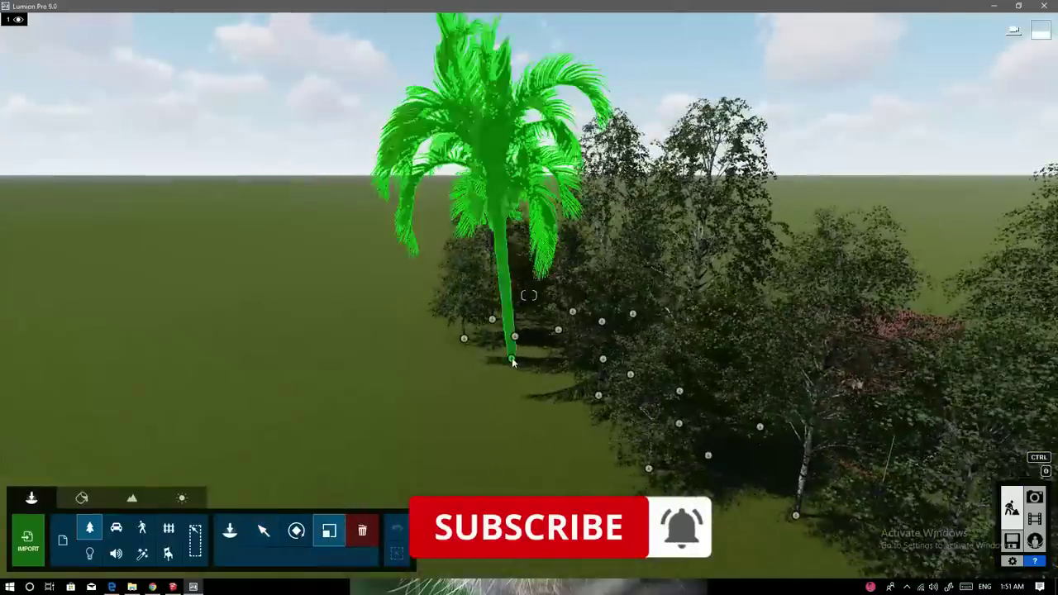
# Step: Select the QueenPalm and open the Nature Library
pyautogui.click(513, 362)
pyautogui.moveTo(517, 372); pyautogui.dragTo(155, 527, button='right')
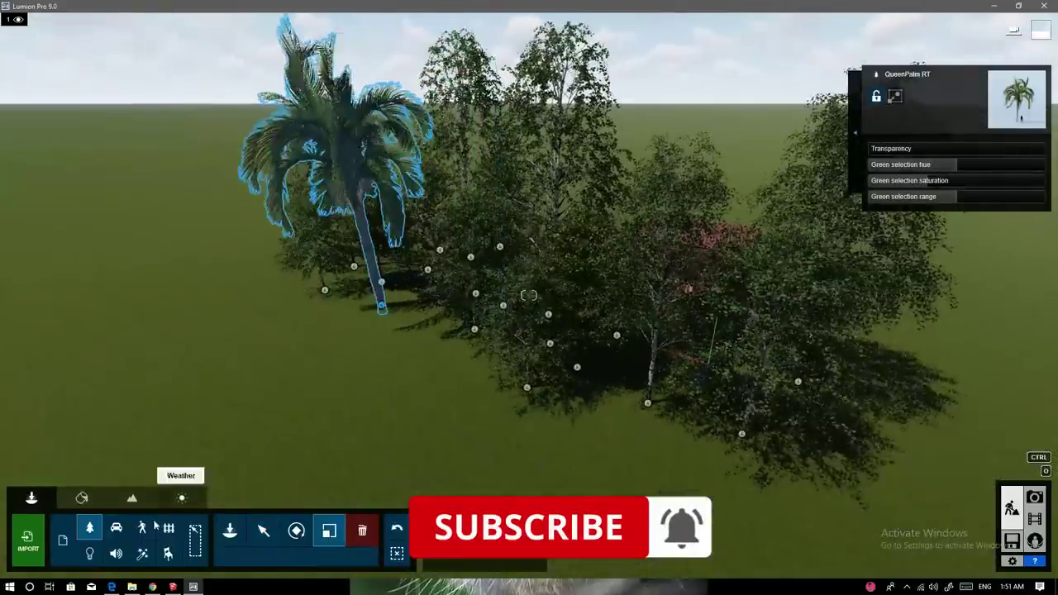
pyautogui.click(229, 531)
# Step: Browse to page 10 of the tree models and choose Japanese Cheesewood 02
pyautogui.click(198, 74)
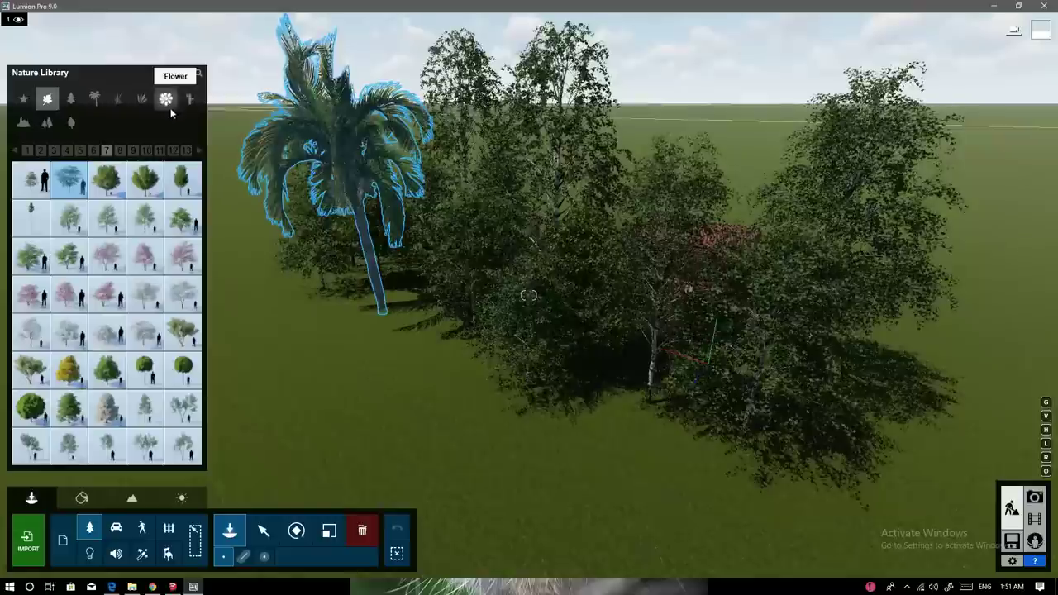
pyautogui.click(135, 151)
pyautogui.click(147, 152)
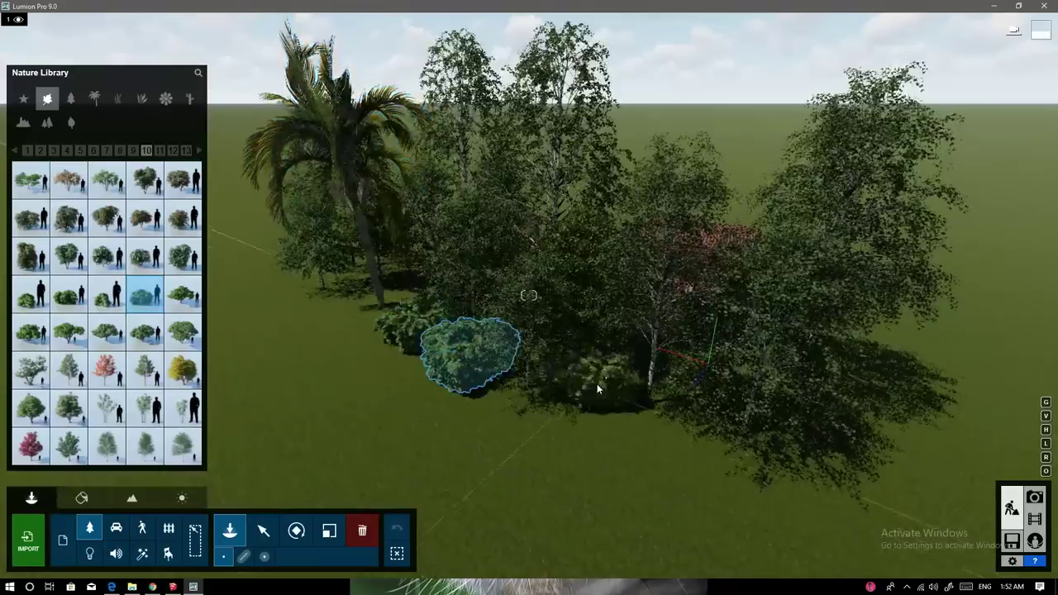
pyautogui.scroll(5, 597, 382)
pyautogui.scroll(3, 624, 422)
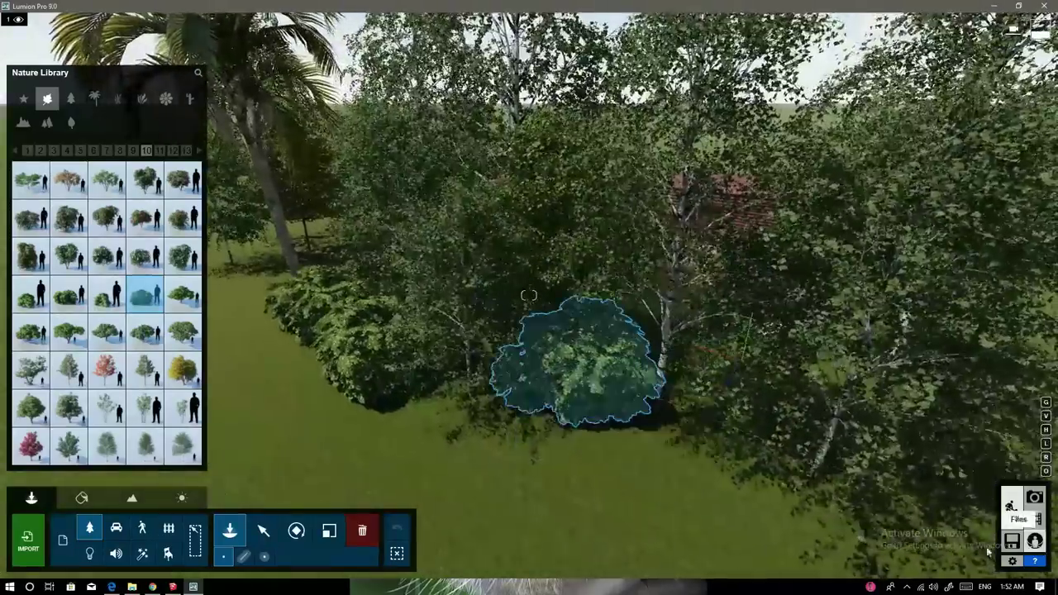
pyautogui.scroll(3, 624, 421)
pyautogui.scroll(-5, 529, 295)
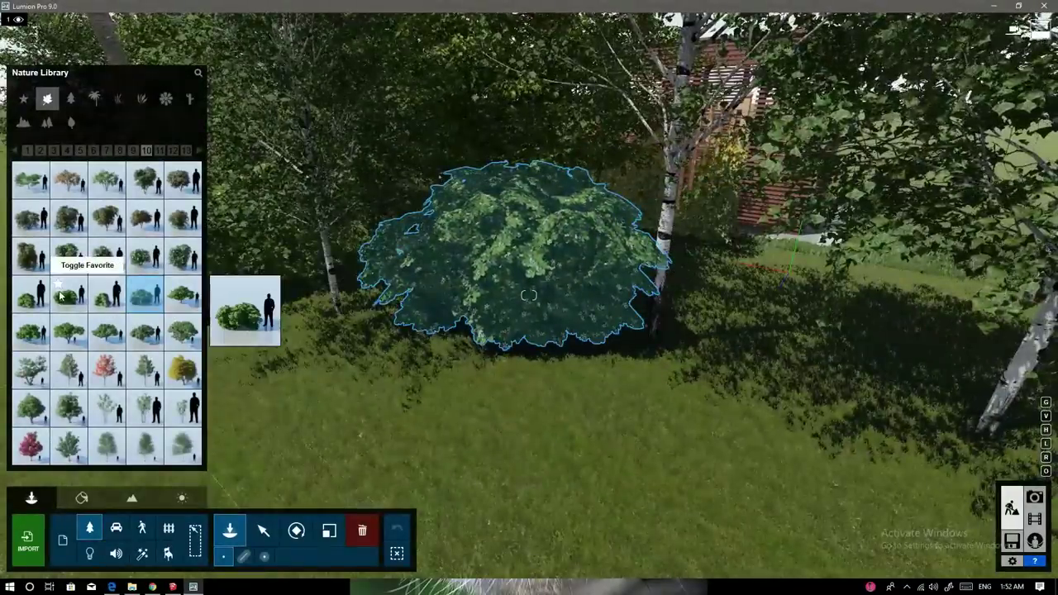
pyautogui.click(60, 296)
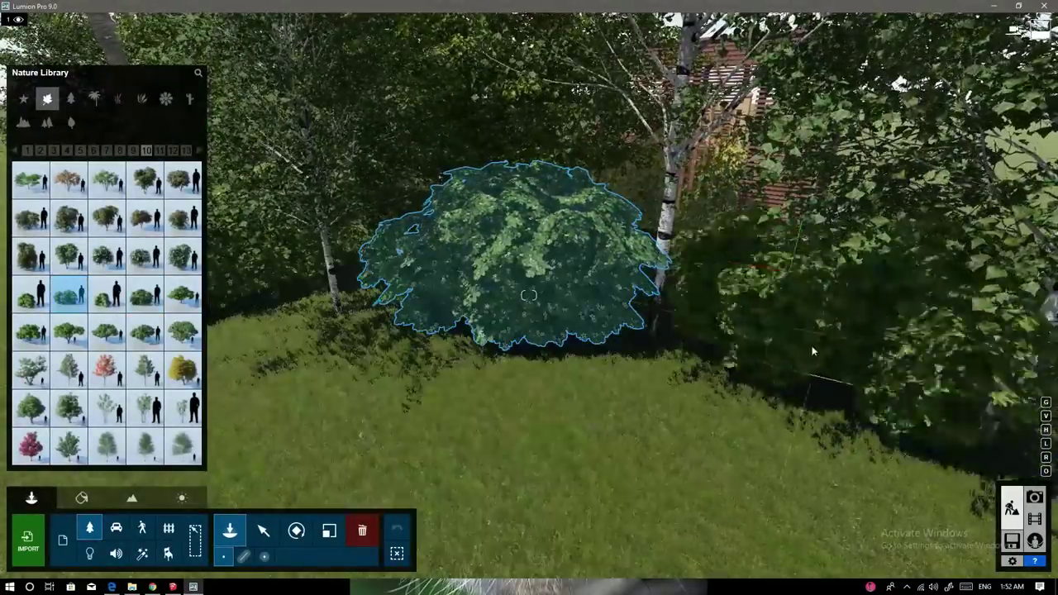
# Step: Place the Japanese Cheesewood 02 shrub on the lawn among the birches by the pool
pyautogui.click(749, 326)
pyautogui.scroll(-5, 562, 423)
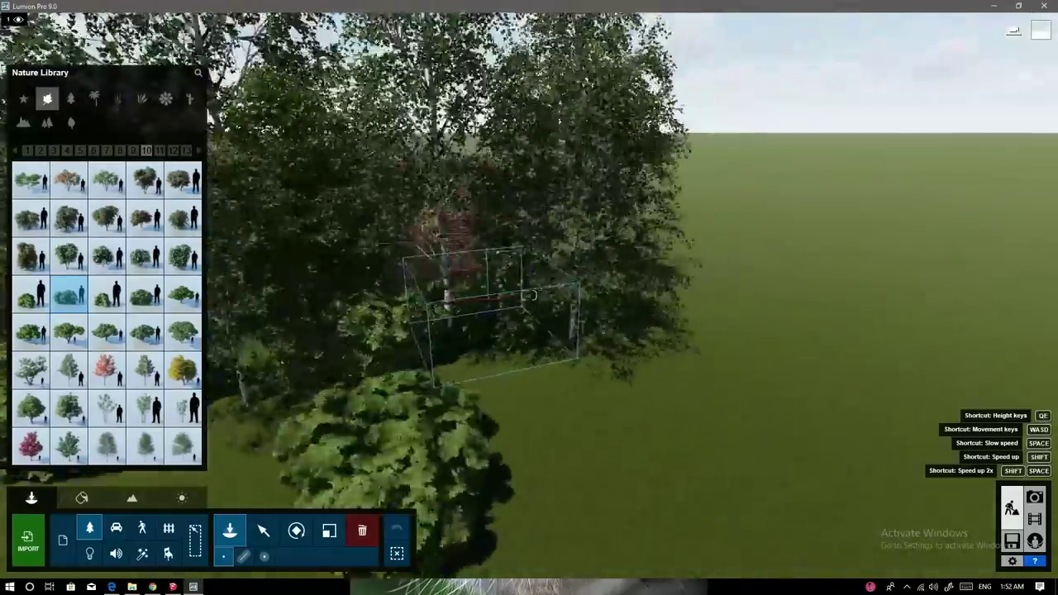
pyautogui.moveTo(530, 347); pyautogui.dragTo(433, 348, button='right')
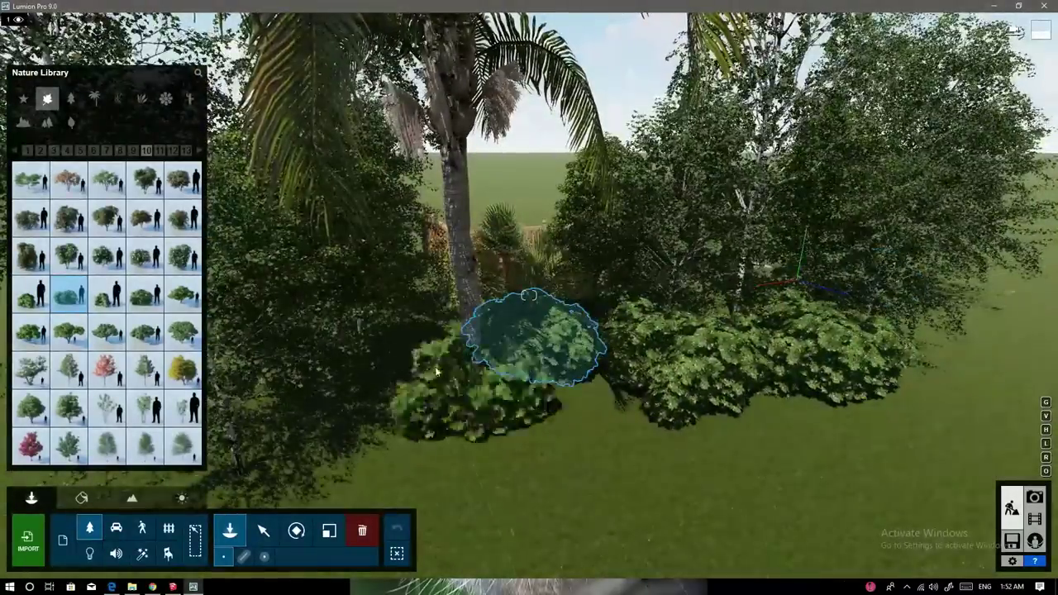
pyautogui.scroll(3, 479, 356)
pyautogui.scroll(-5, 531, 295)
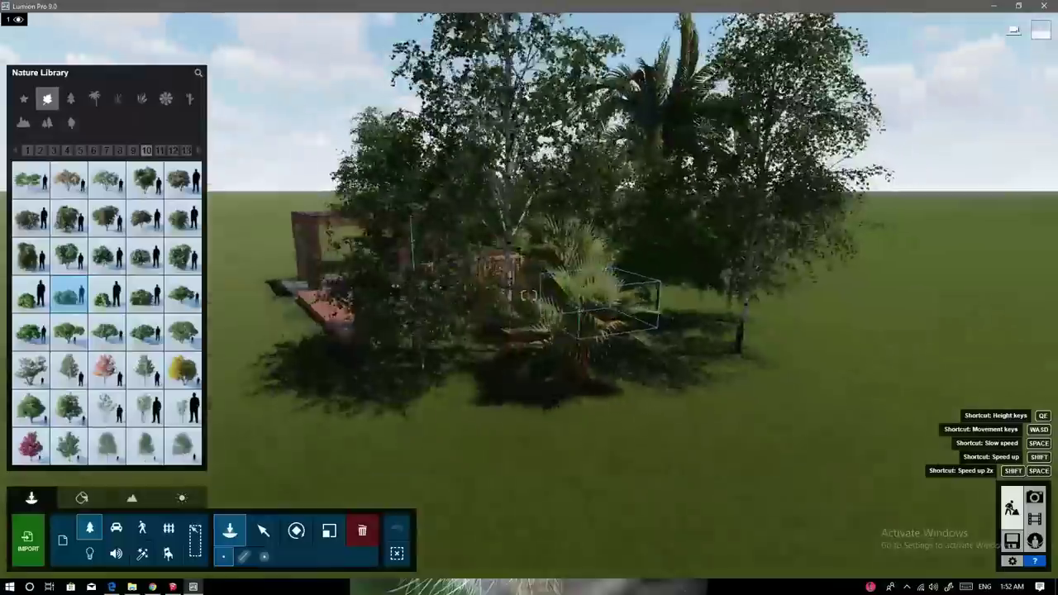
pyautogui.moveTo(529, 295); pyautogui.dragTo(548, 379, button='right')
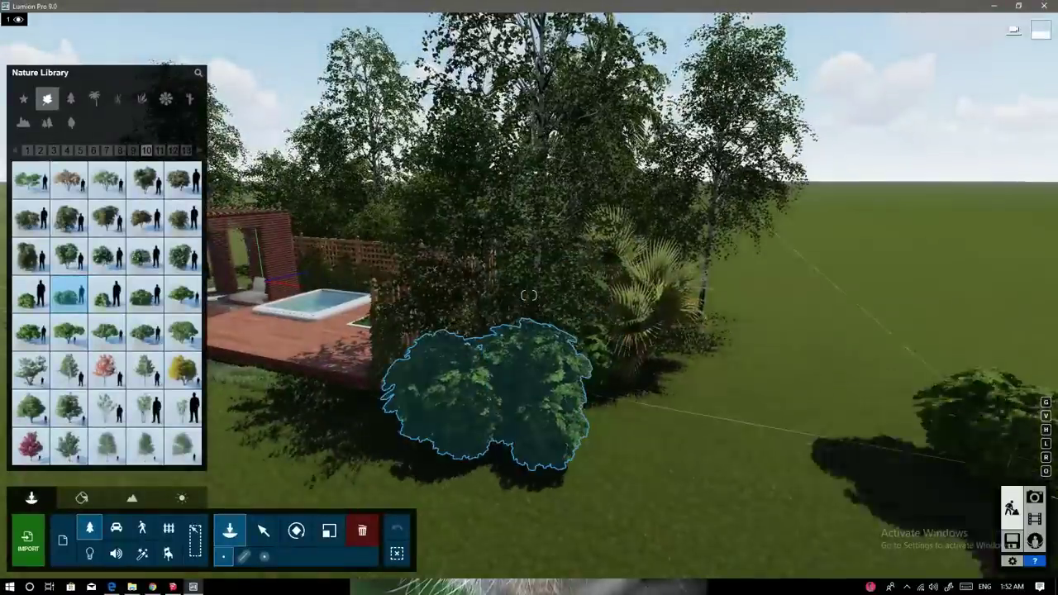
# Step: Preview the pavilion photo, then return to the garden near the shrubs
pyautogui.click(1035, 497)
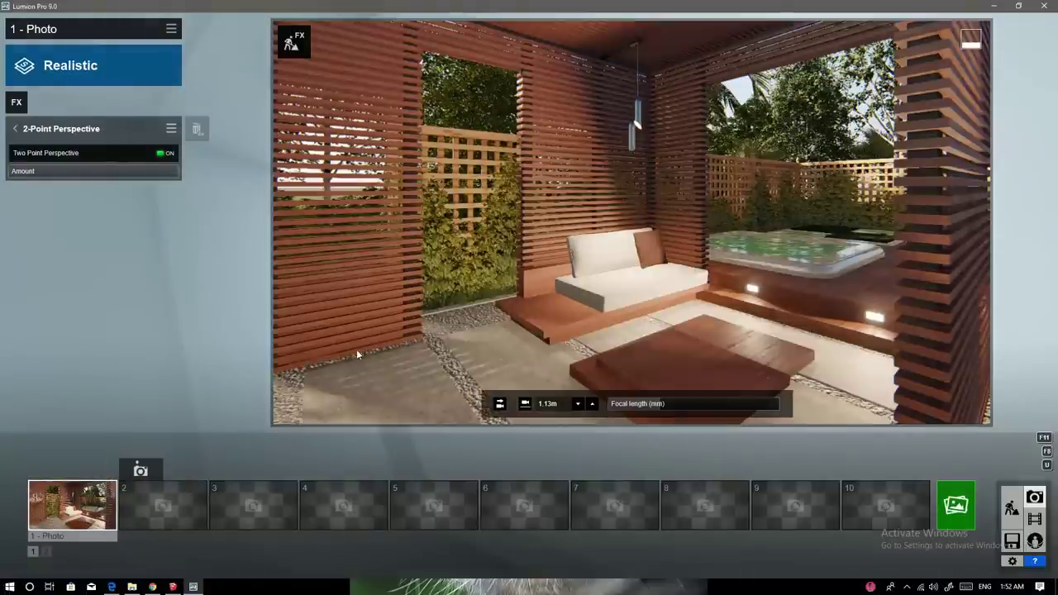
pyautogui.click(1012, 508)
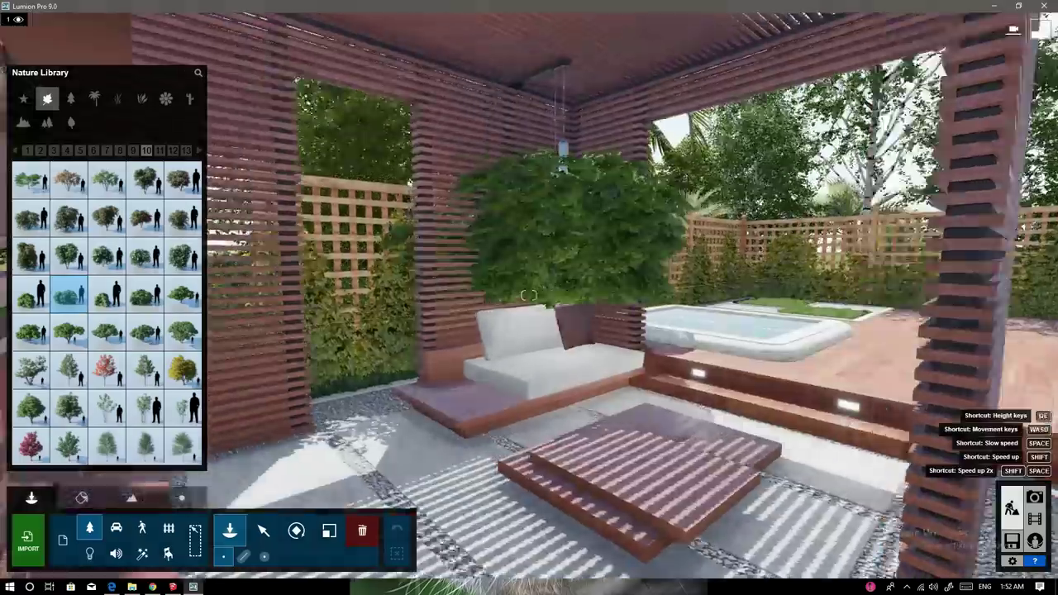
pyautogui.moveTo(529, 295); pyautogui.dragTo(529, 295, button='right')
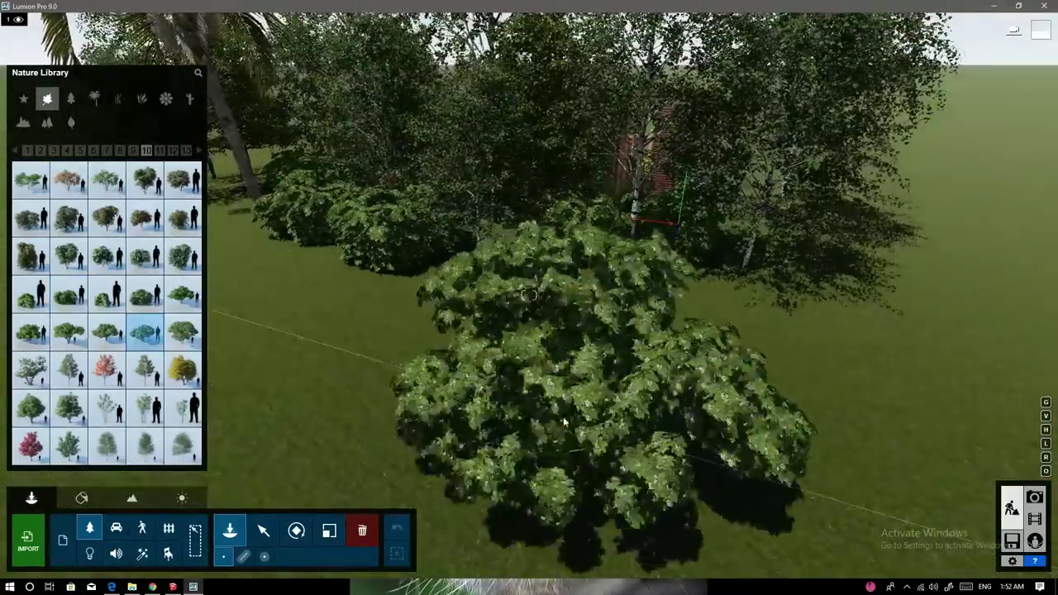
# Step: Plant a bushy page-11 shrub on the lawn before the trees, then reopen photo 1
pyautogui.click(183, 332)
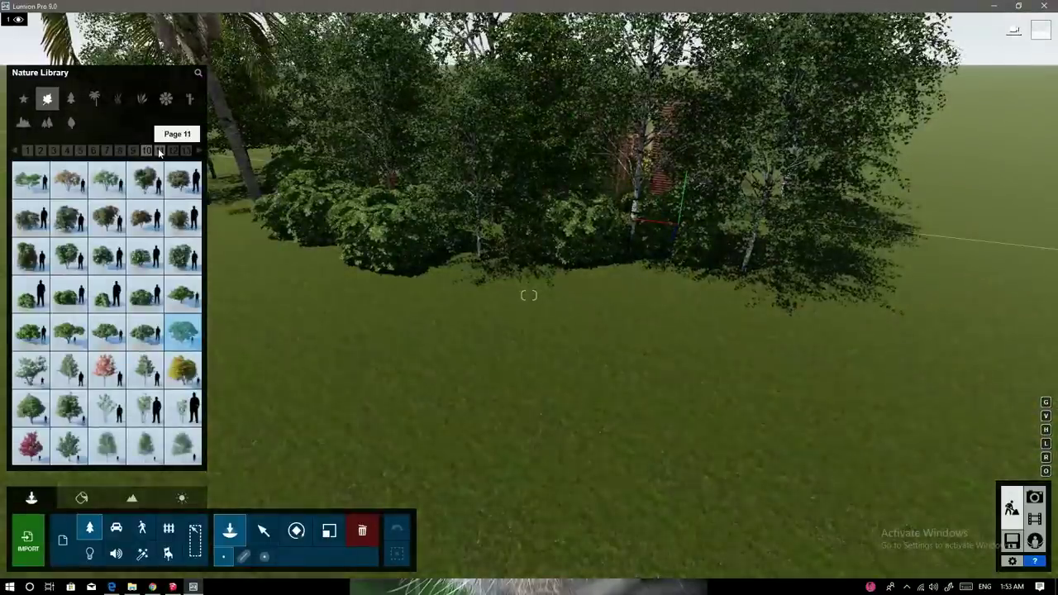
pyautogui.click(160, 151)
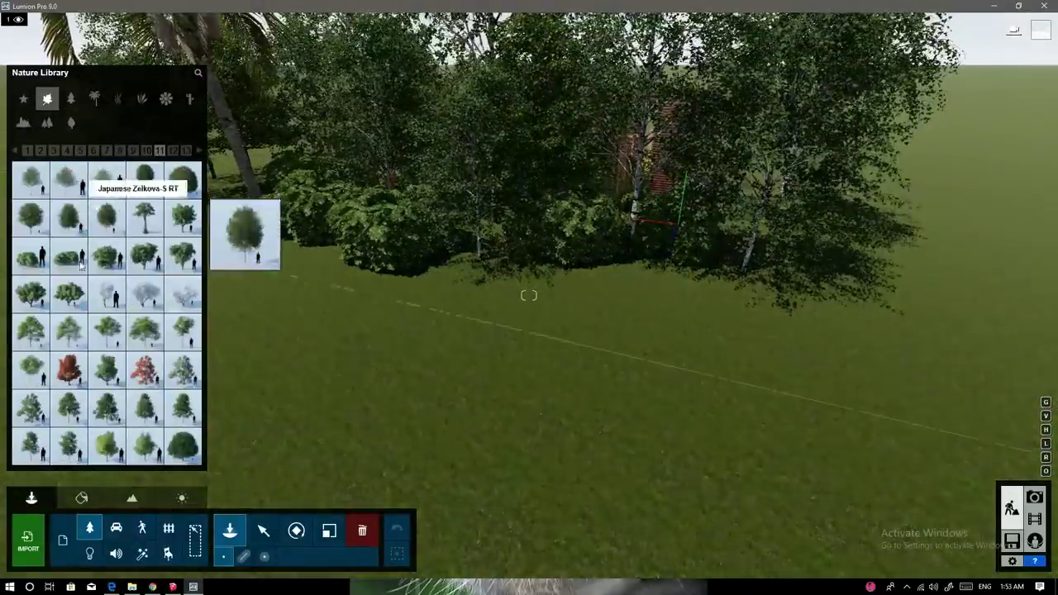
pyautogui.click(106, 257)
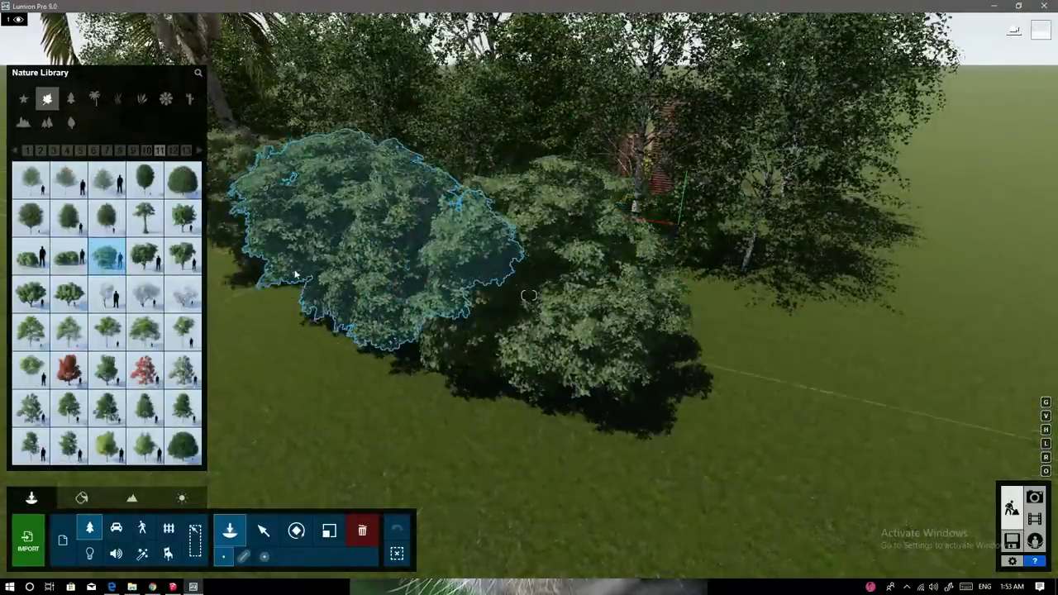
pyautogui.click(726, 330)
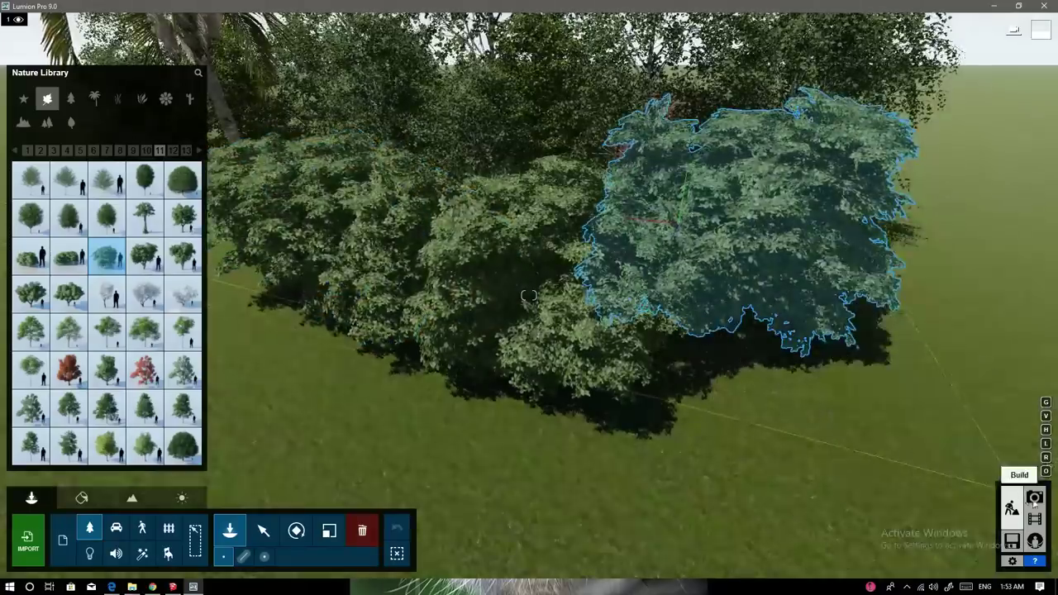
pyautogui.click(1035, 497)
pyautogui.click(73, 504)
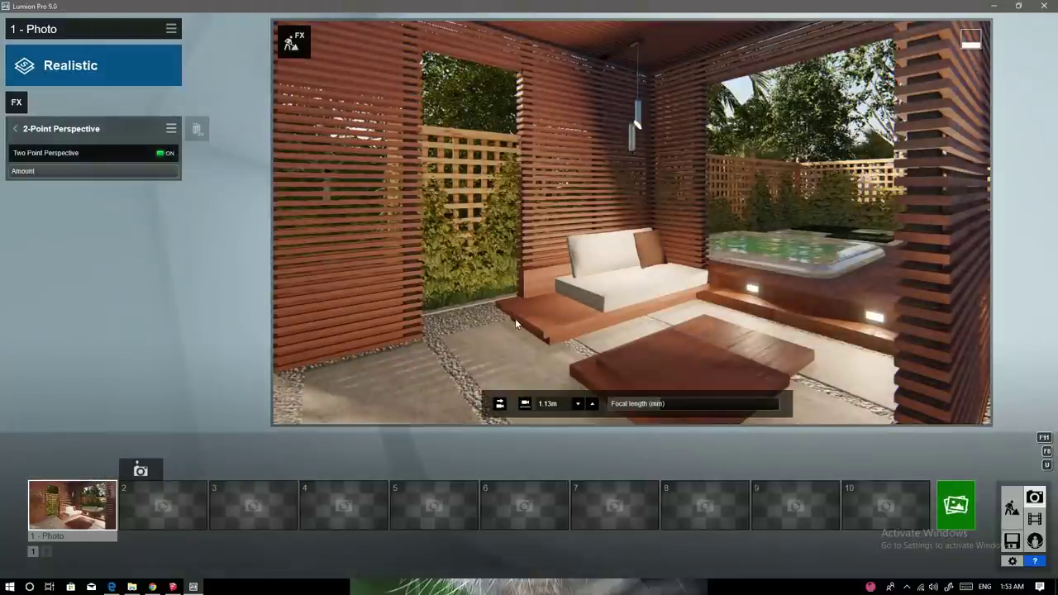
# Step: Render the pergola interior shot at 1920x1080 Desktop size and save it as a JPG
pyautogui.click(956, 504)
pyautogui.click(421, 439)
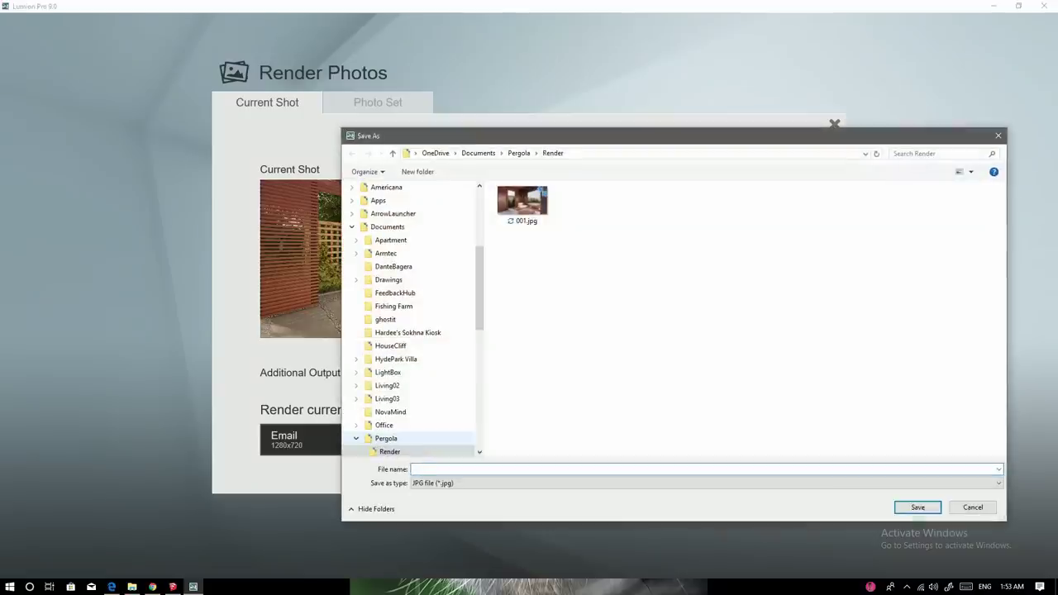
pyautogui.press('Return')
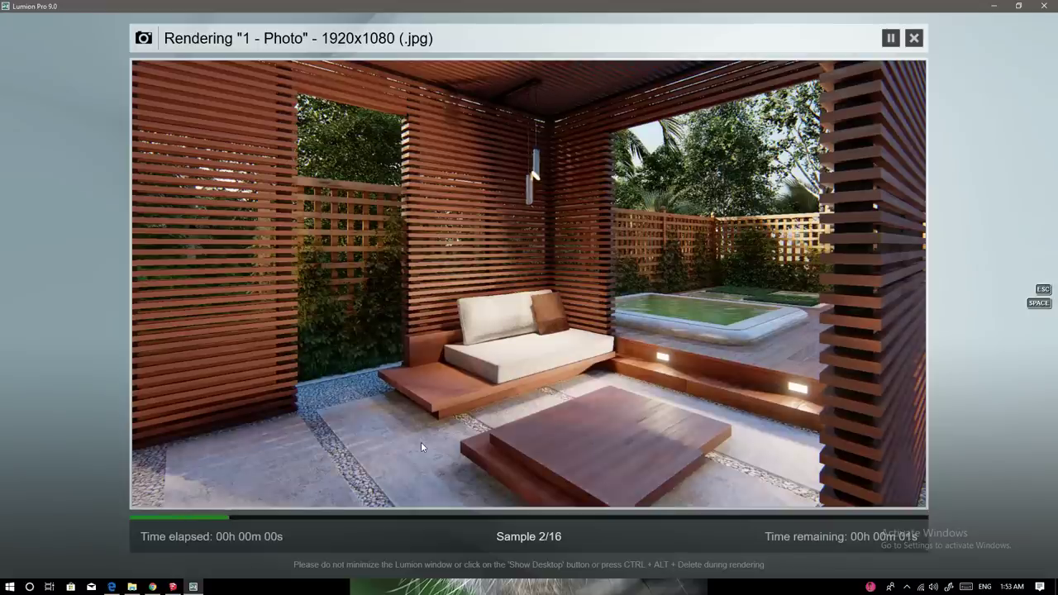
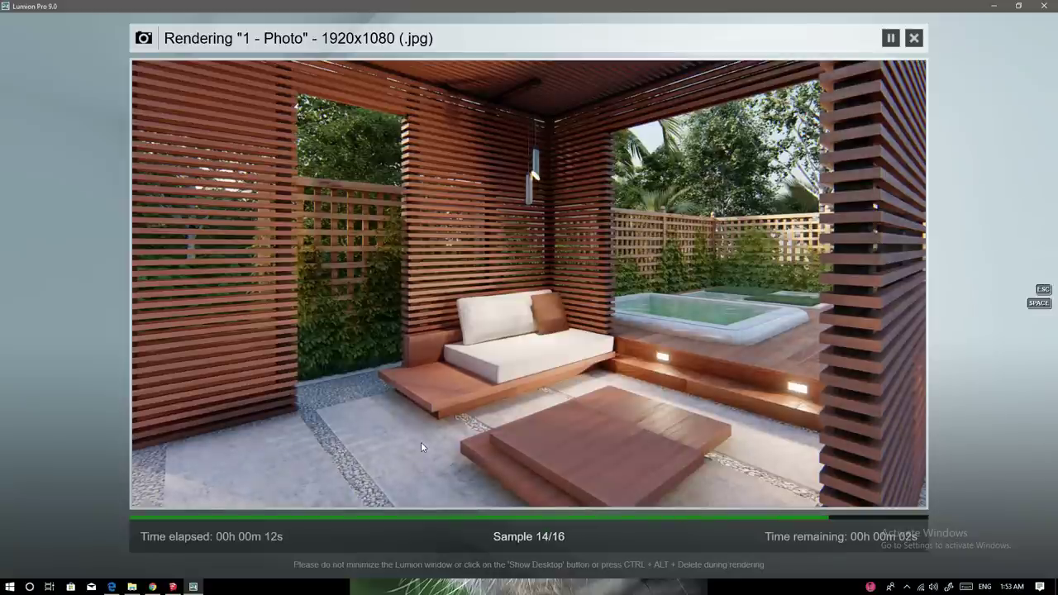
# Step: Dismiss the finished 1920x1080 render and return to building with the Outdoor Library open
pyautogui.click(809, 489)
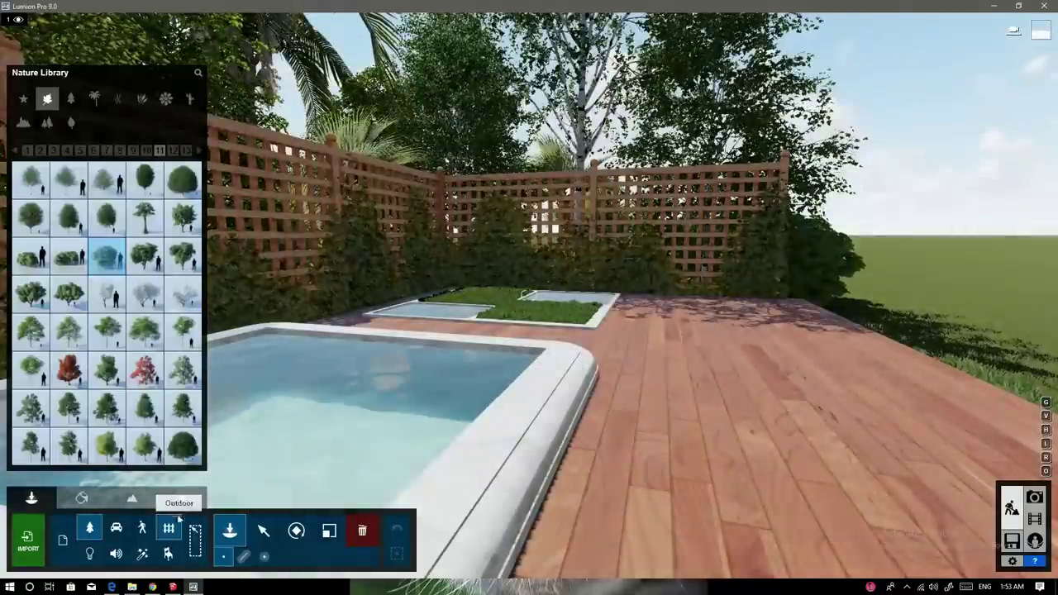
pyautogui.click(168, 529)
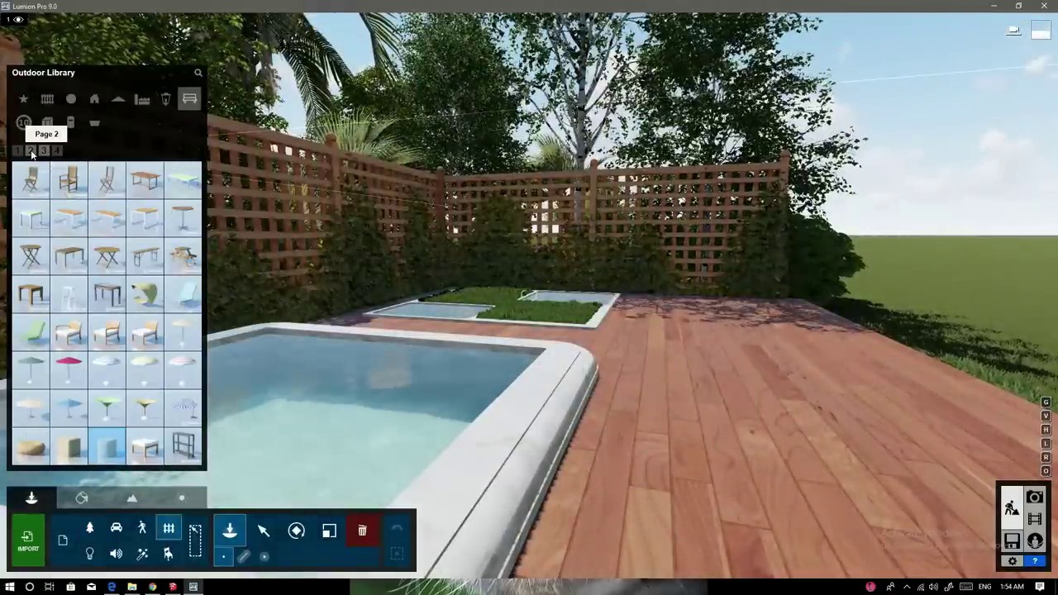
# Step: Place the blue-cushioned armchair on the deck and rotate it to face the pools
pyautogui.click(31, 153)
pyautogui.click(68, 331)
pyautogui.scroll(5, 530, 295)
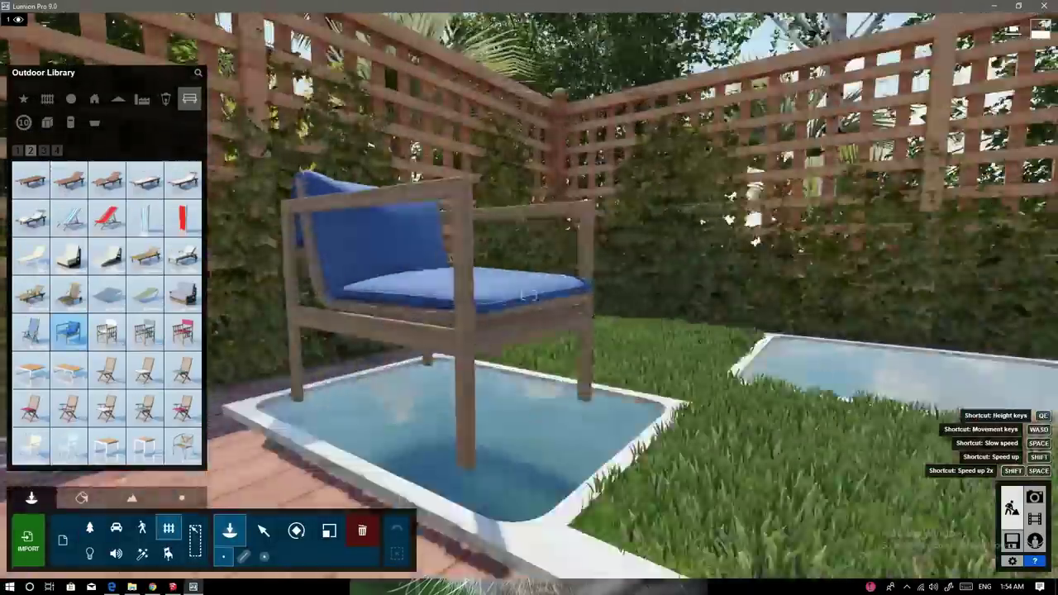
pyautogui.click(529, 296)
pyautogui.scroll(-5, 529, 295)
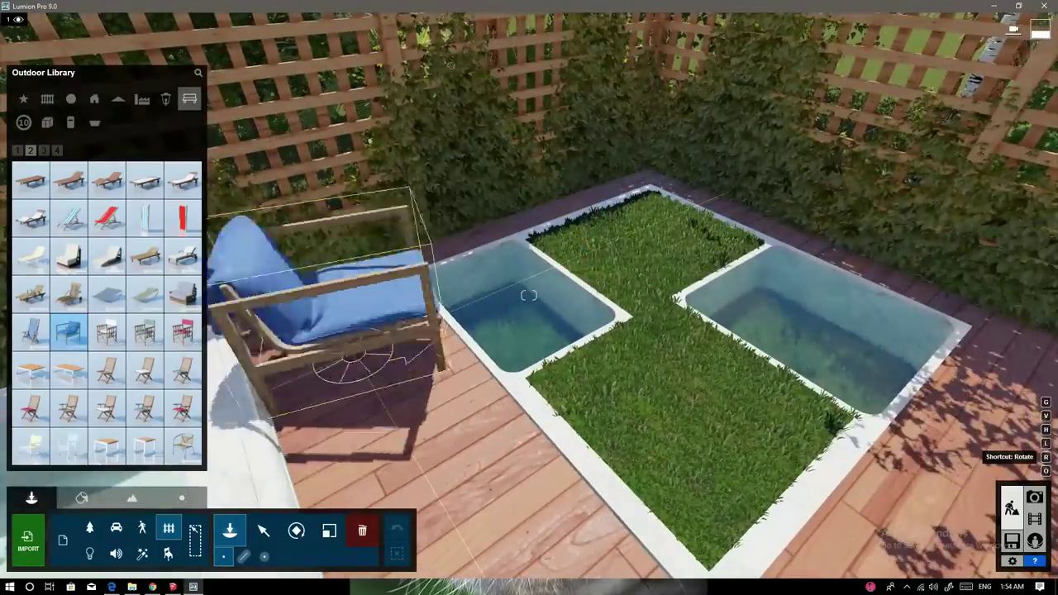
pyautogui.moveTo(529, 295); pyautogui.dragTo(530, 295)
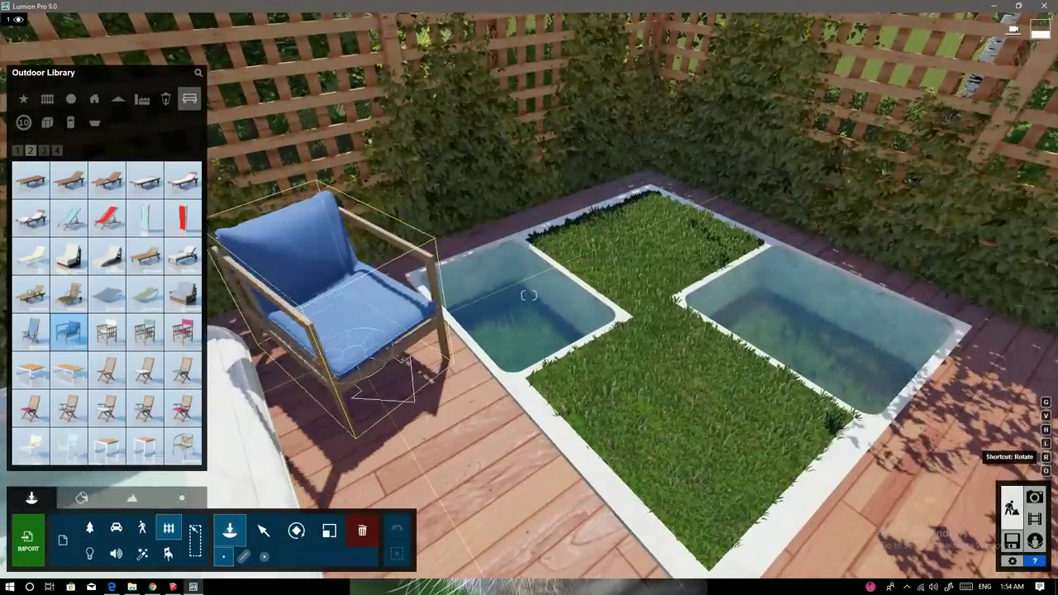
pyautogui.moveTo(529, 295); pyautogui.dragTo(530, 296)
pyautogui.moveTo(529, 295); pyautogui.dragTo(573, 266, button='right')
# Step: Delete the extra blue chair, then add a folding garden chair and a small square table
pyautogui.scroll(-5, 529, 295)
pyautogui.scroll(-5, 530, 295)
pyautogui.scroll(-5, 529, 295)
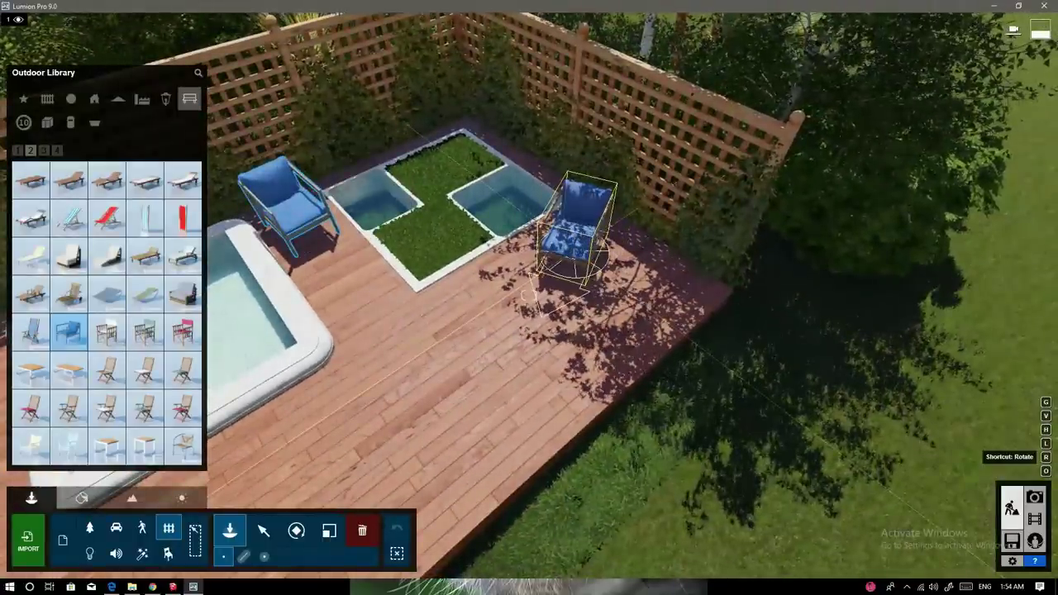
pyautogui.press('Delete')
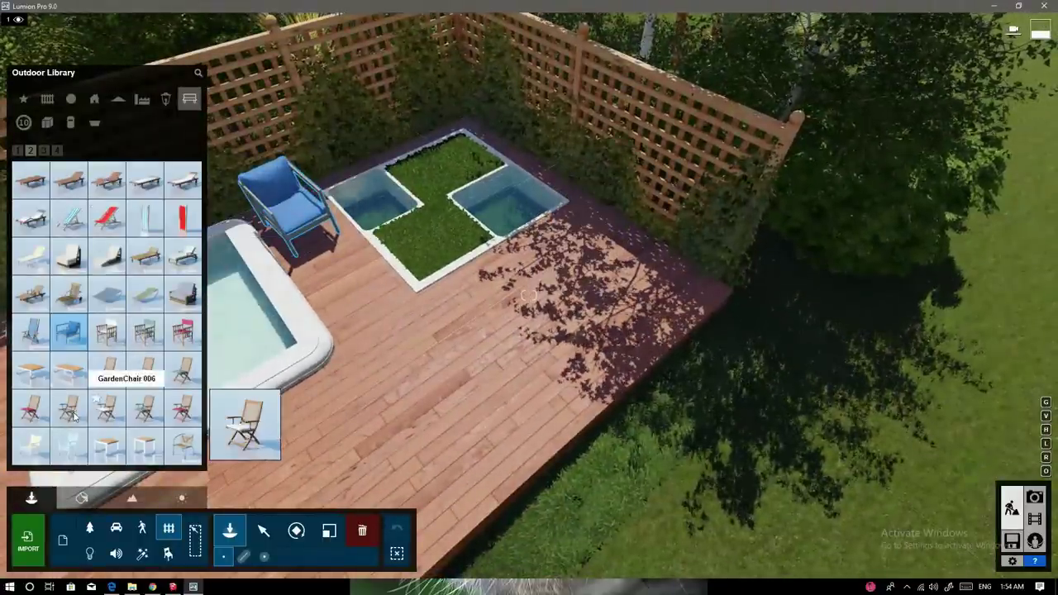
pyautogui.click(107, 407)
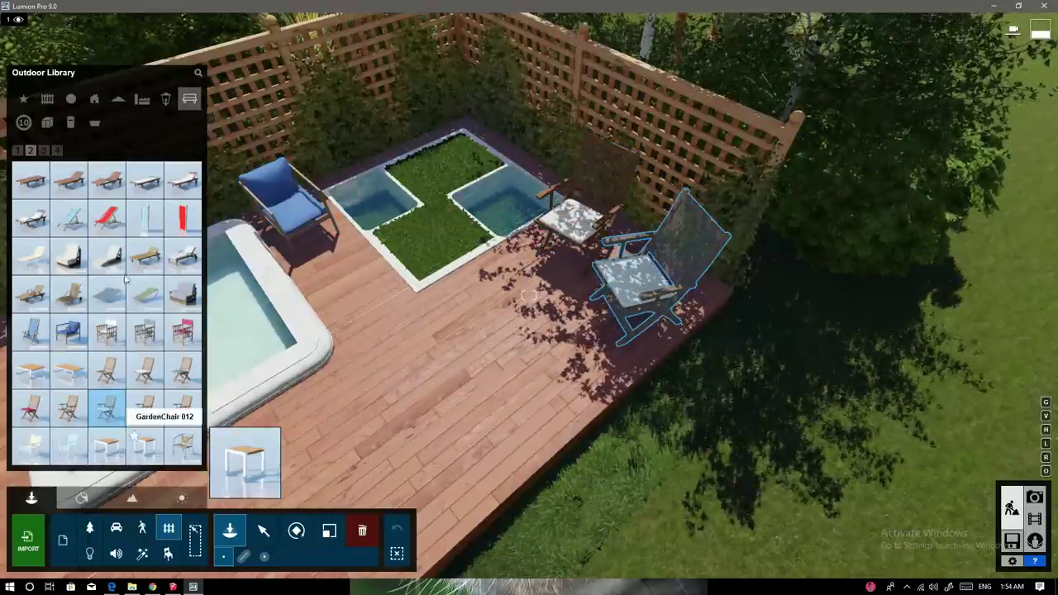
pyautogui.click(44, 149)
pyautogui.click(42, 208)
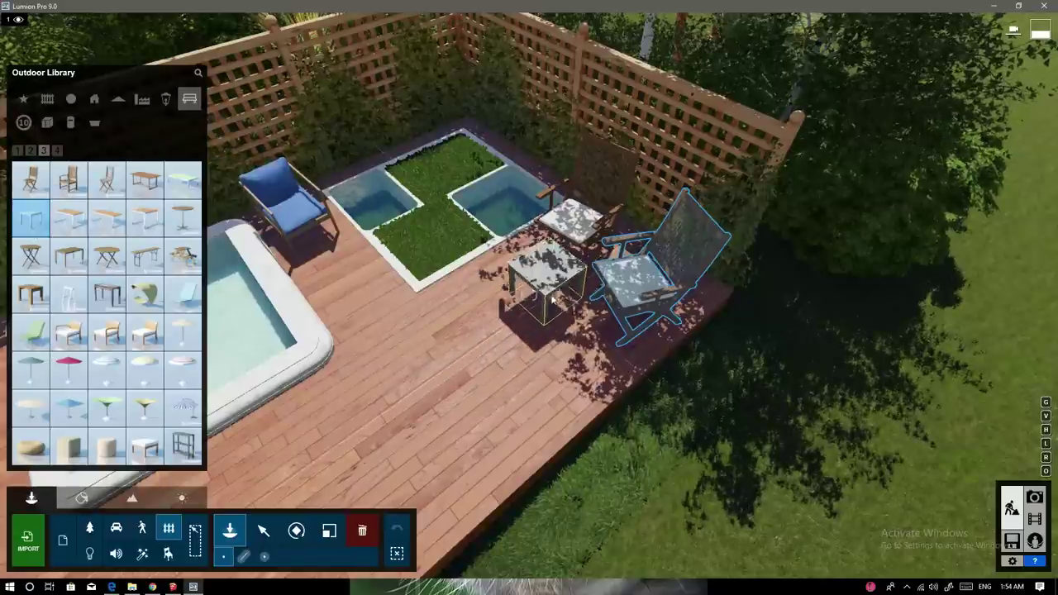
pyautogui.click(497, 320)
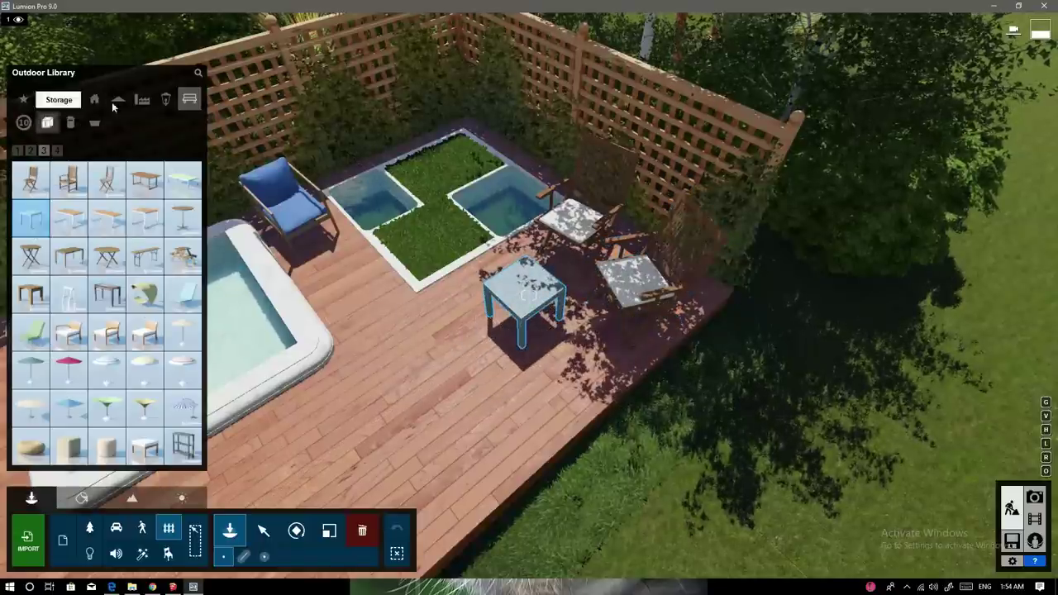
# Step: Place pigeons from the Birds library on the deck beside the plunge pool and inspect one
pyautogui.click(137, 531)
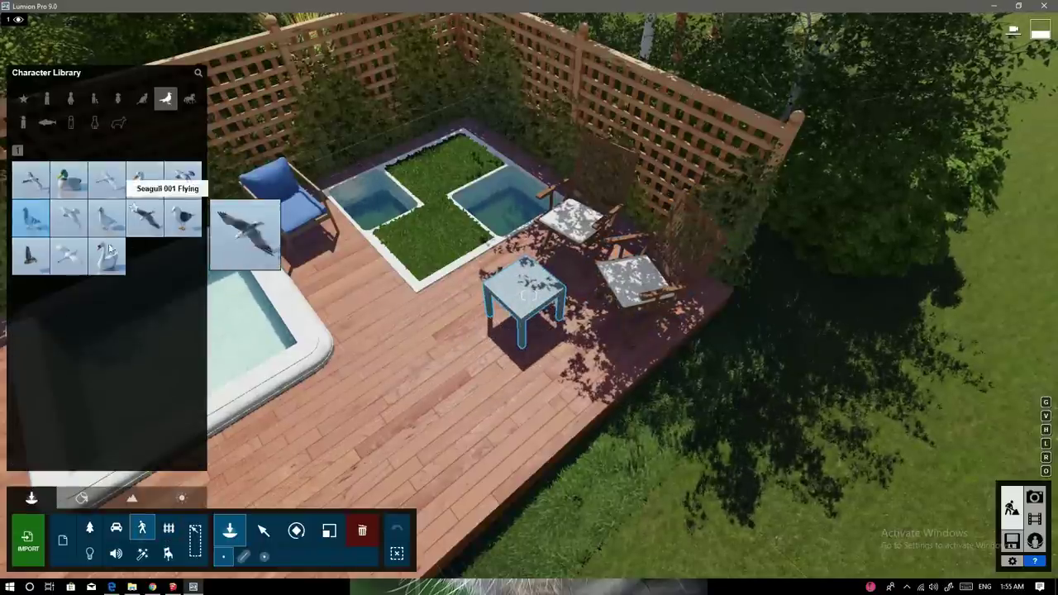
pyautogui.moveTo(404, 275)
pyautogui.mouseDown(button='right')
pyautogui.moveTo(375, 304)
pyautogui.moveTo(338, 305)
pyautogui.mouseUp(button='right')
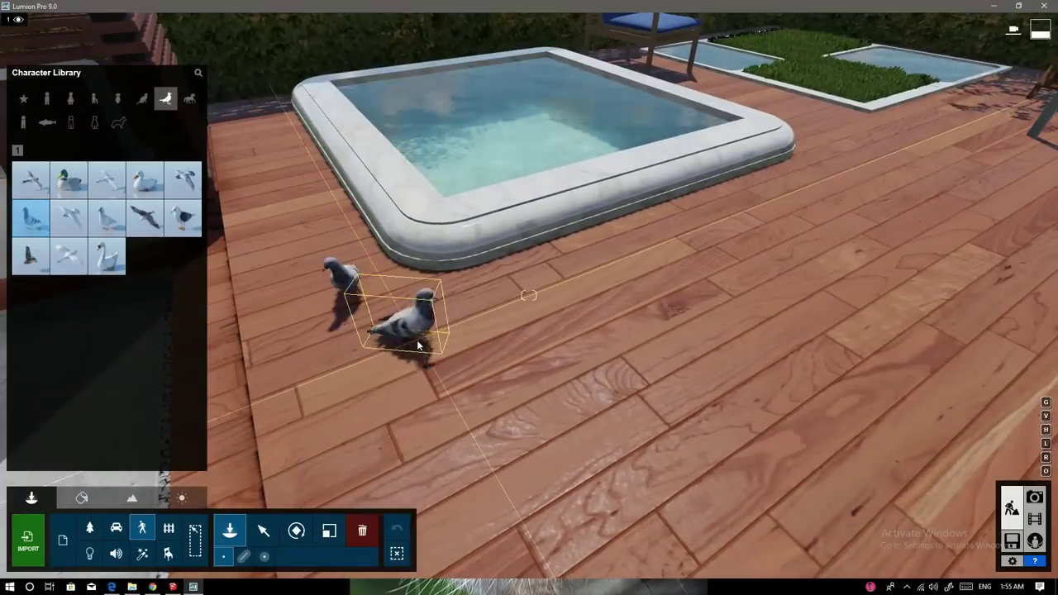
pyautogui.click(441, 357)
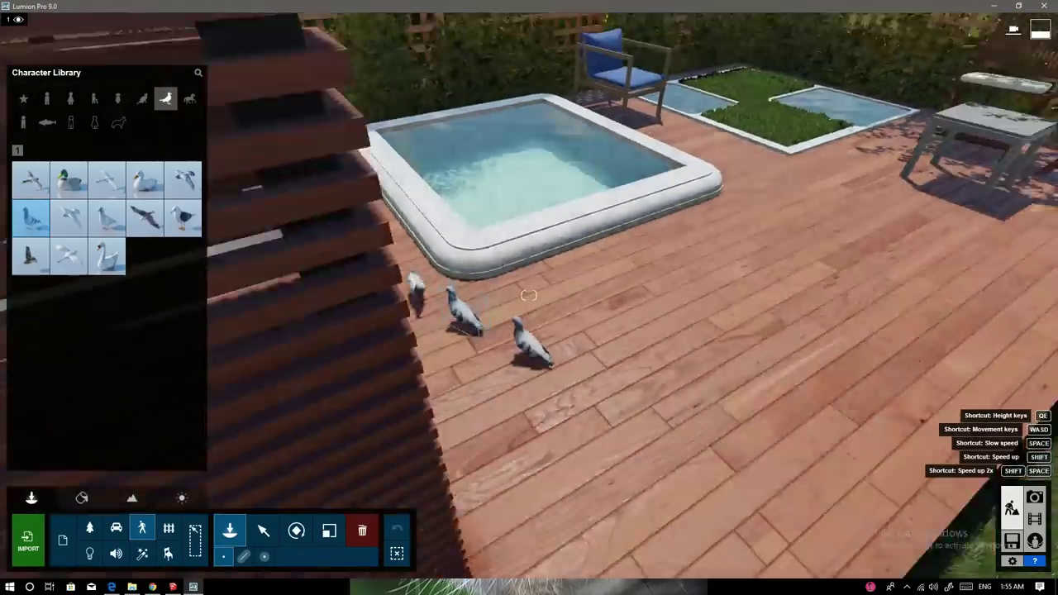
pyautogui.moveTo(441, 357); pyautogui.dragTo(579, 314, button='right')
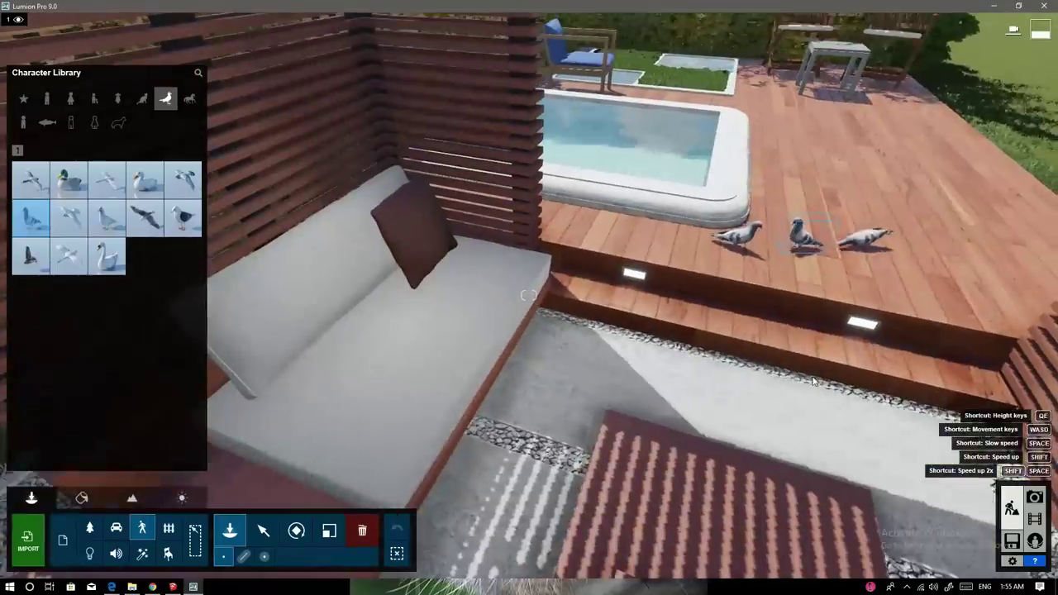
pyautogui.click(792, 257)
# Step: Fly the view forward over the pool and browse the Pets category of characters
pyautogui.moveTo(743, 342); pyautogui.dragTo(711, 273, button='right')
pyautogui.press('w')
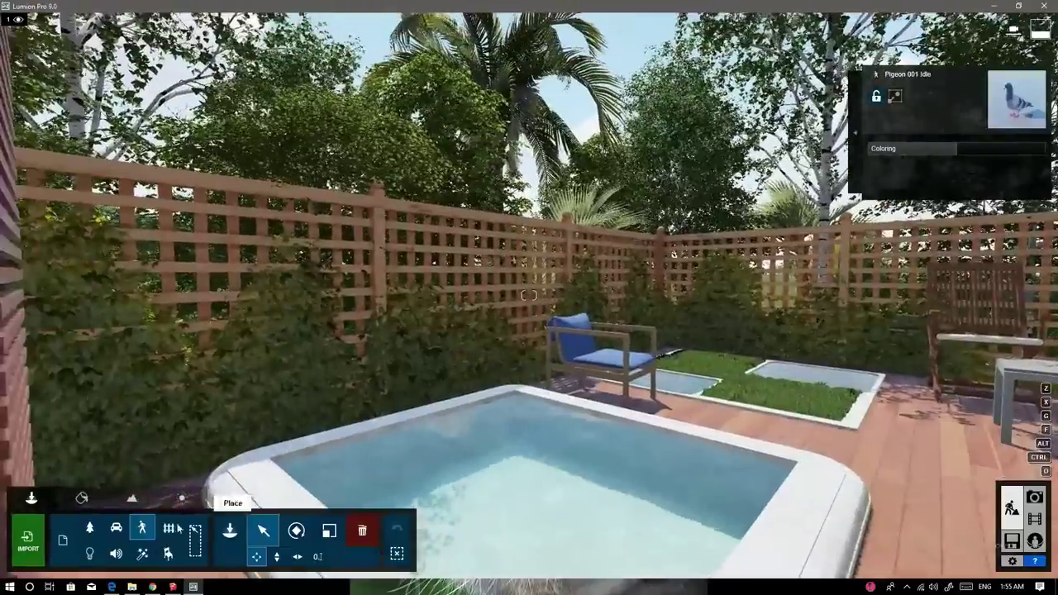
pyautogui.click(230, 530)
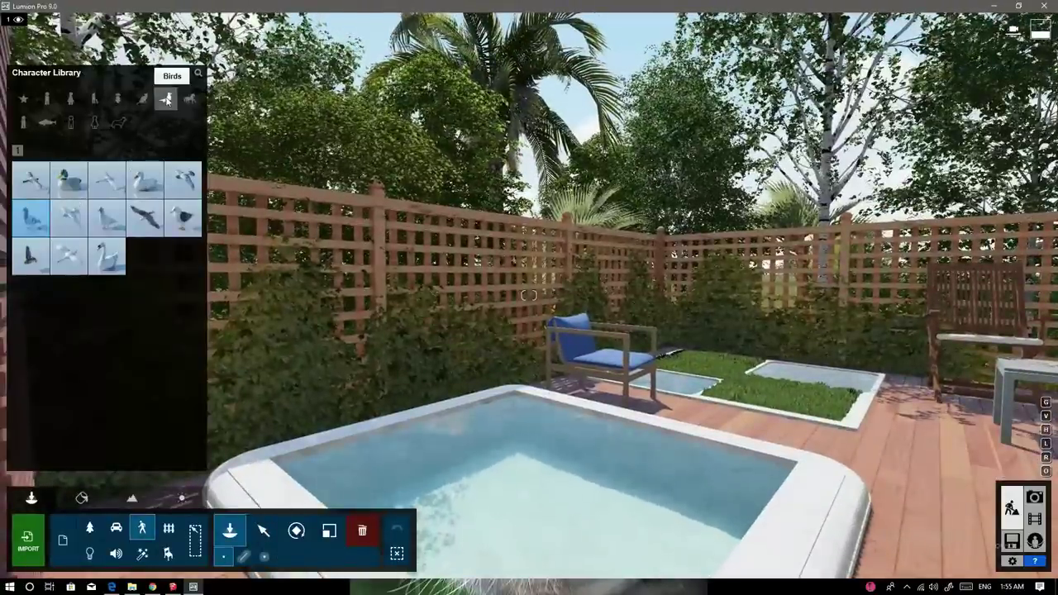
pyautogui.click(149, 101)
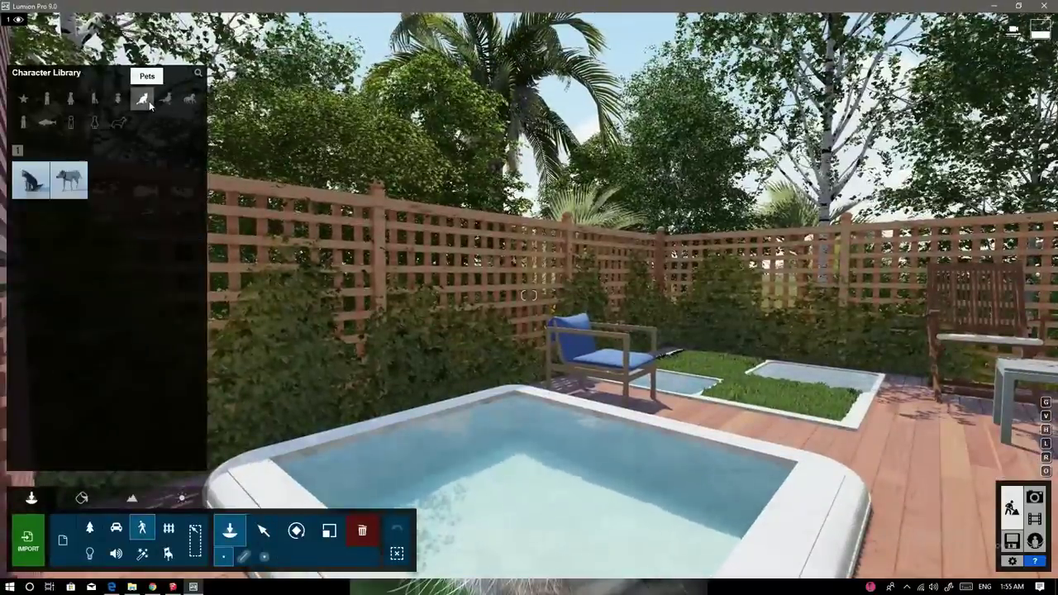
# Step: Preview the three falling leaves effects in the Effects Library
pyautogui.click(142, 553)
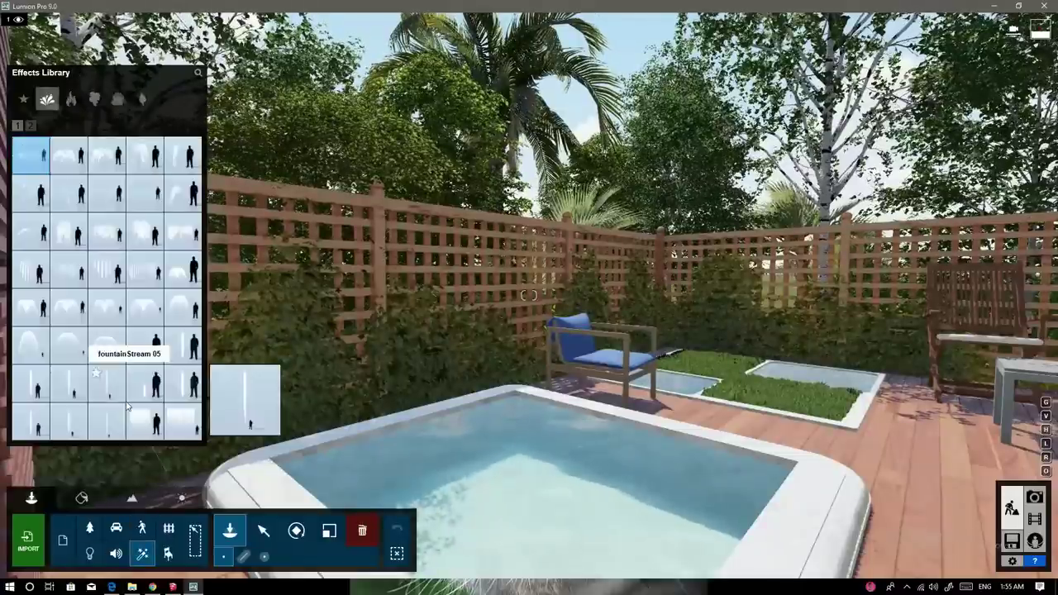
pyautogui.click(141, 98)
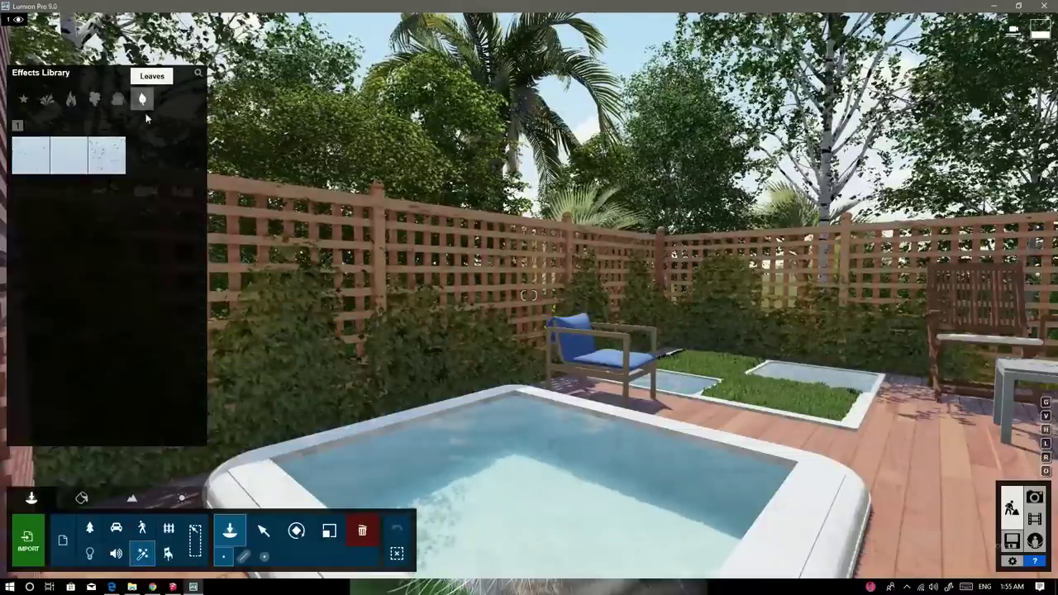
pyautogui.click(107, 155)
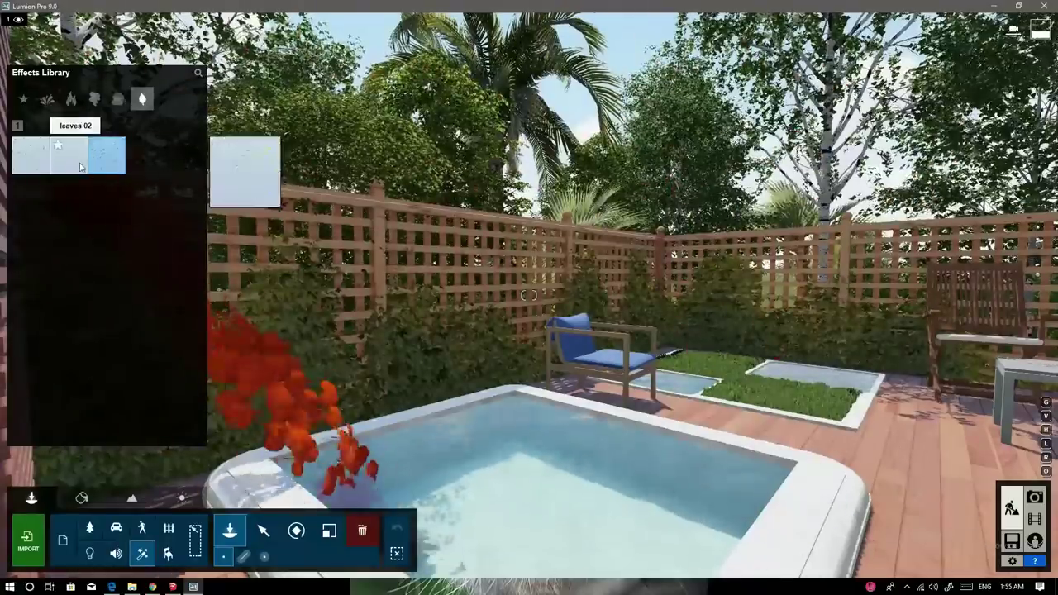
pyautogui.click(69, 156)
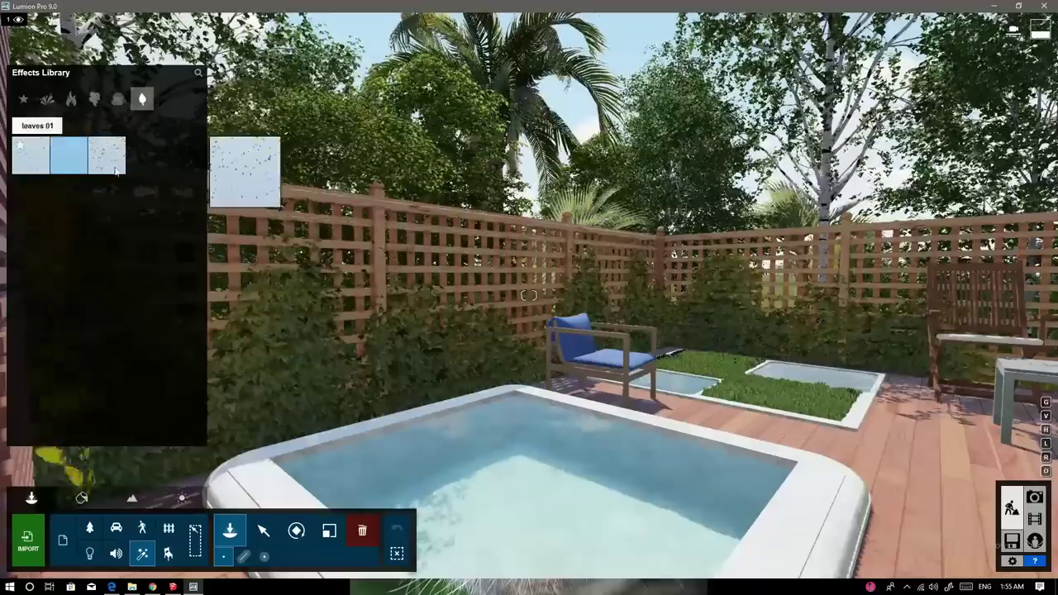
pyautogui.click(31, 155)
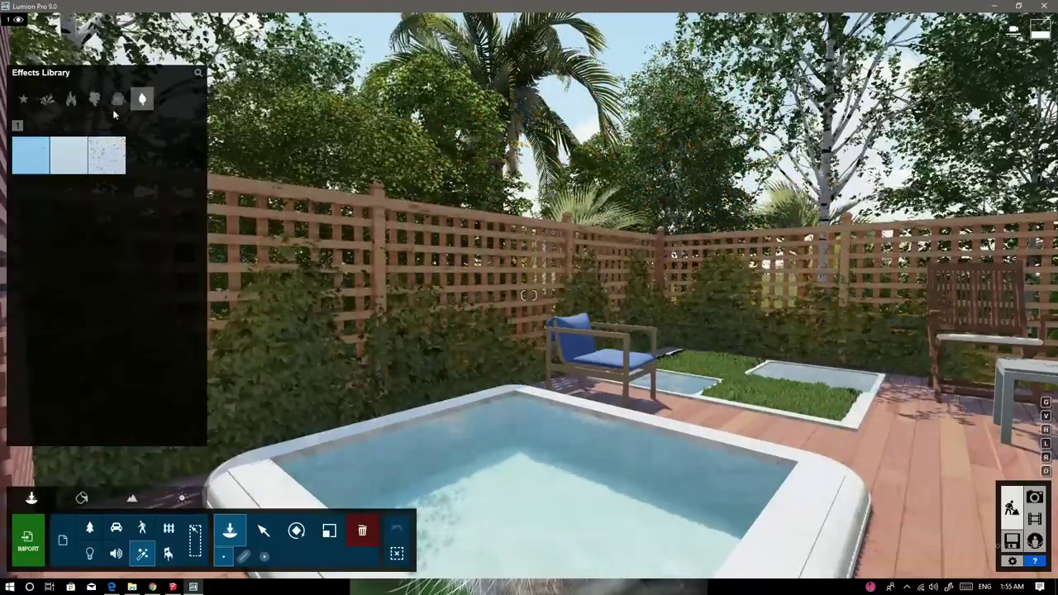
# Step: Place a reflection sphere from Lights and Utilities beside the pavilion sofa
pyautogui.click(90, 553)
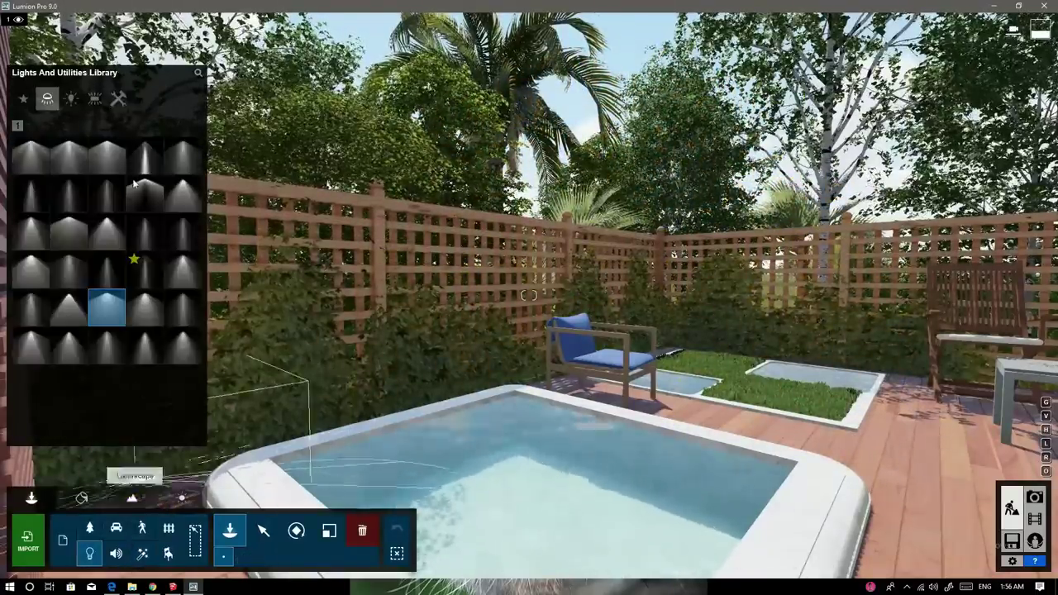
pyautogui.click(117, 99)
pyautogui.hotkey('shift', '1')
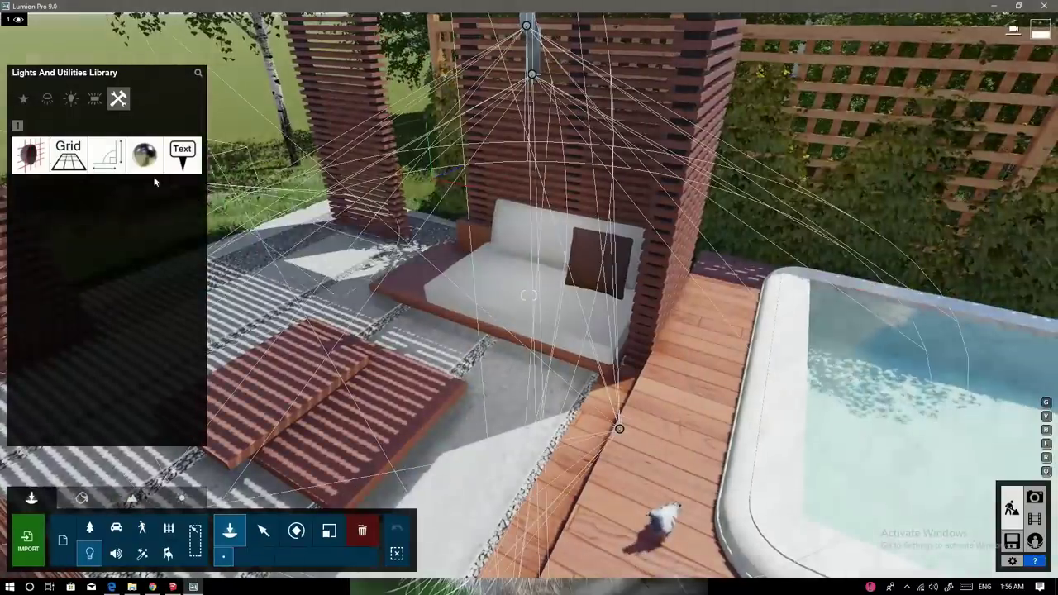
pyautogui.click(145, 155)
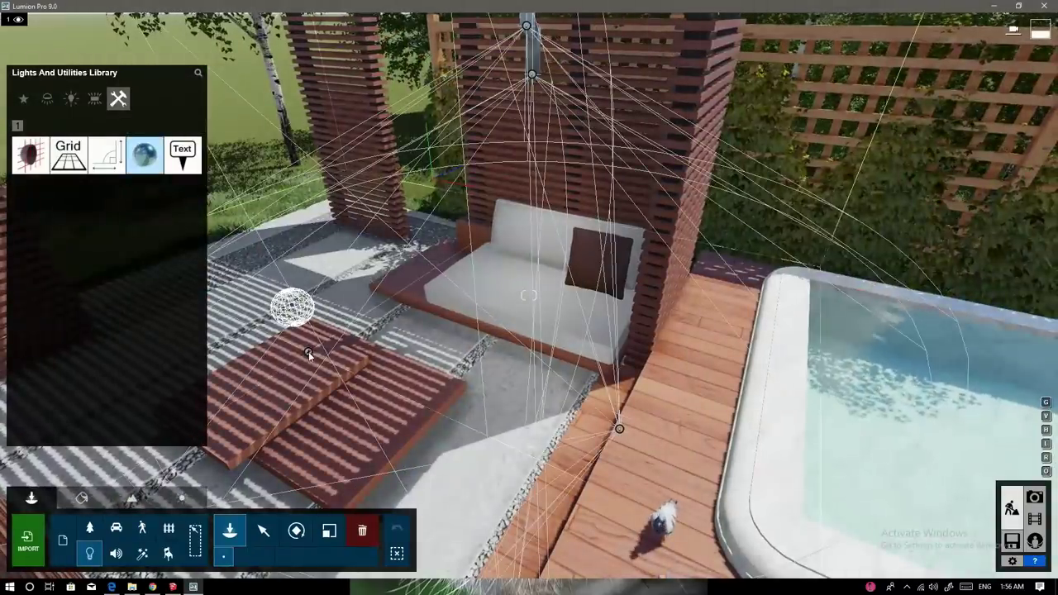
pyautogui.moveTo(308, 351); pyautogui.dragTo(308, 351, button='right')
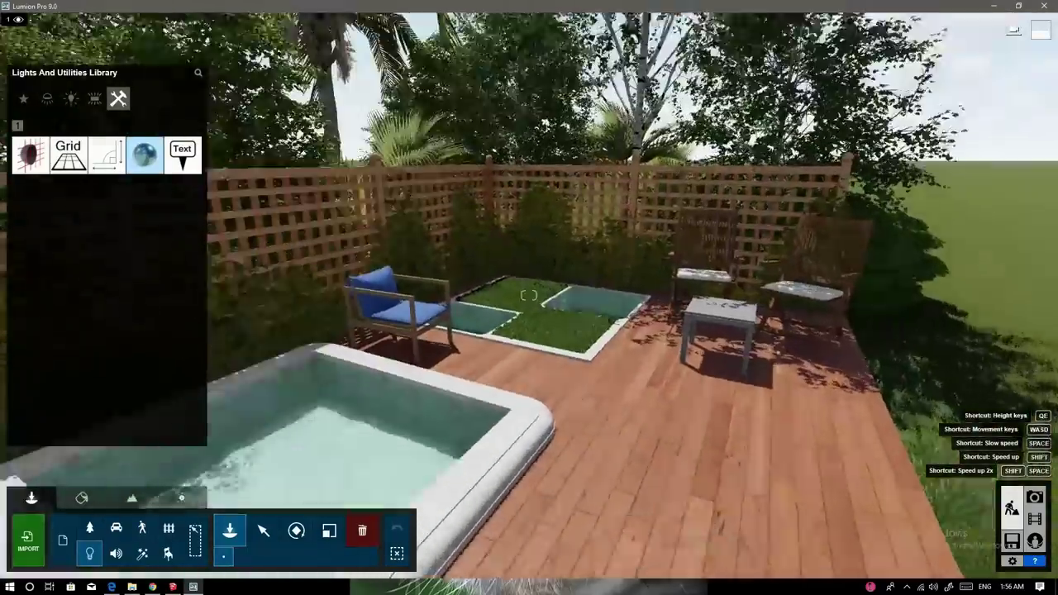
pyautogui.hotkey('ctrl', '1')
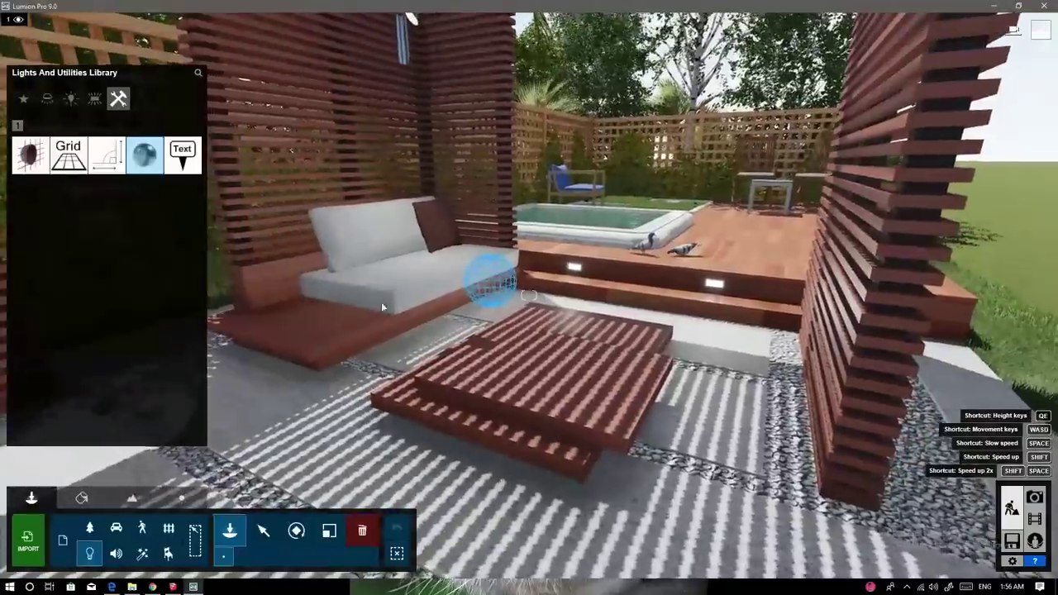
pyautogui.click(492, 282)
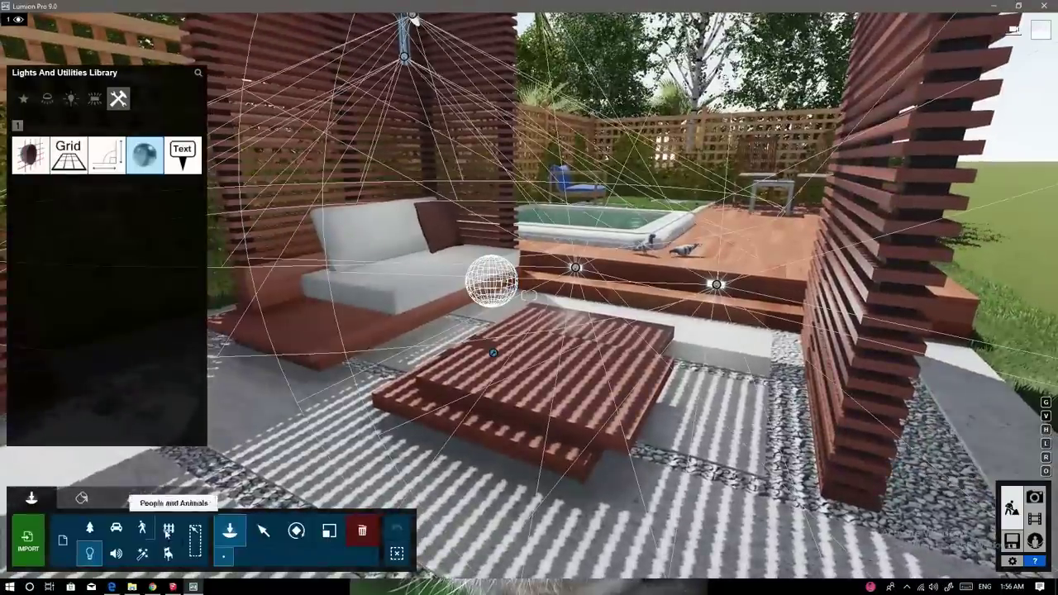
pyautogui.click(166, 555)
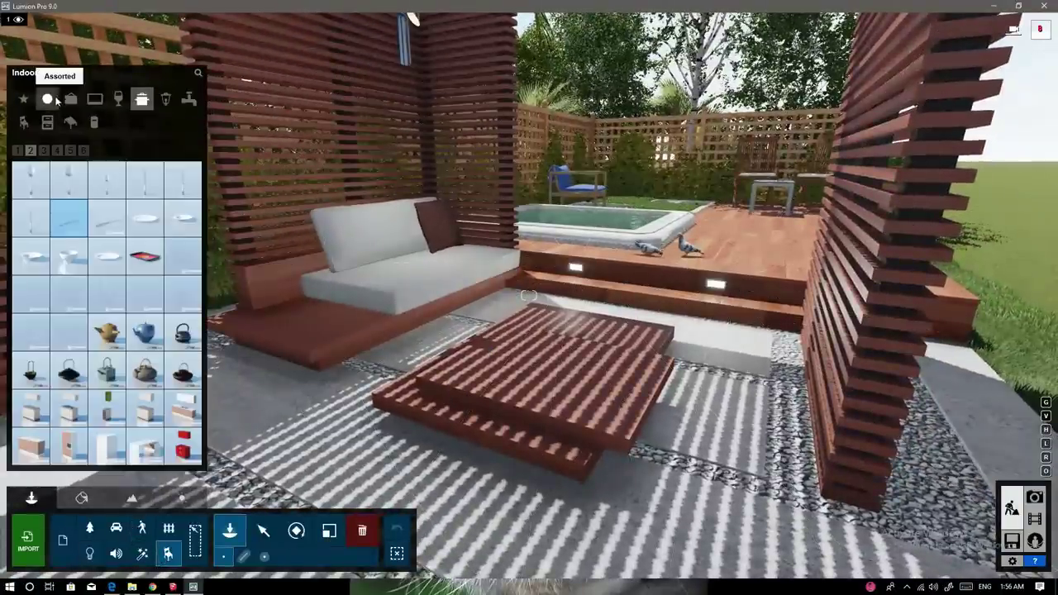
# Step: Place a round dish on the bench with a fork beside it
pyautogui.click(106, 256)
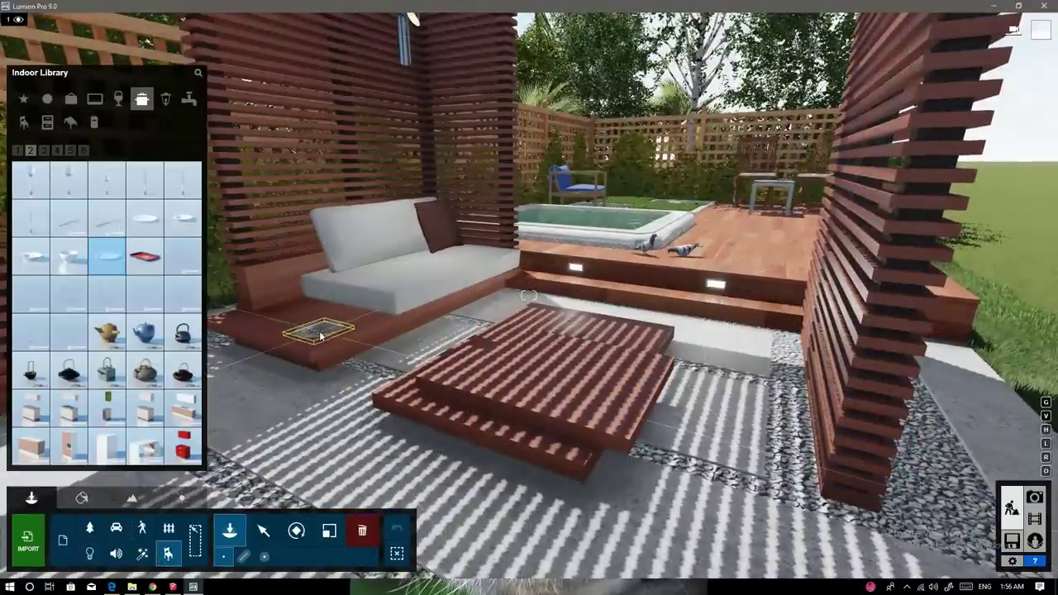
pyautogui.click(266, 312)
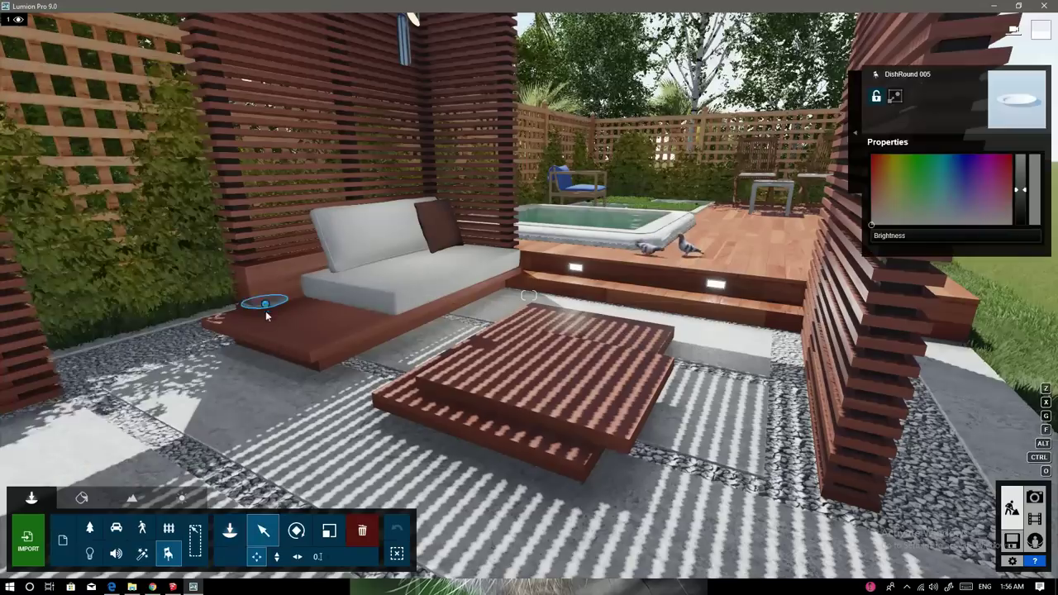
pyautogui.click(230, 530)
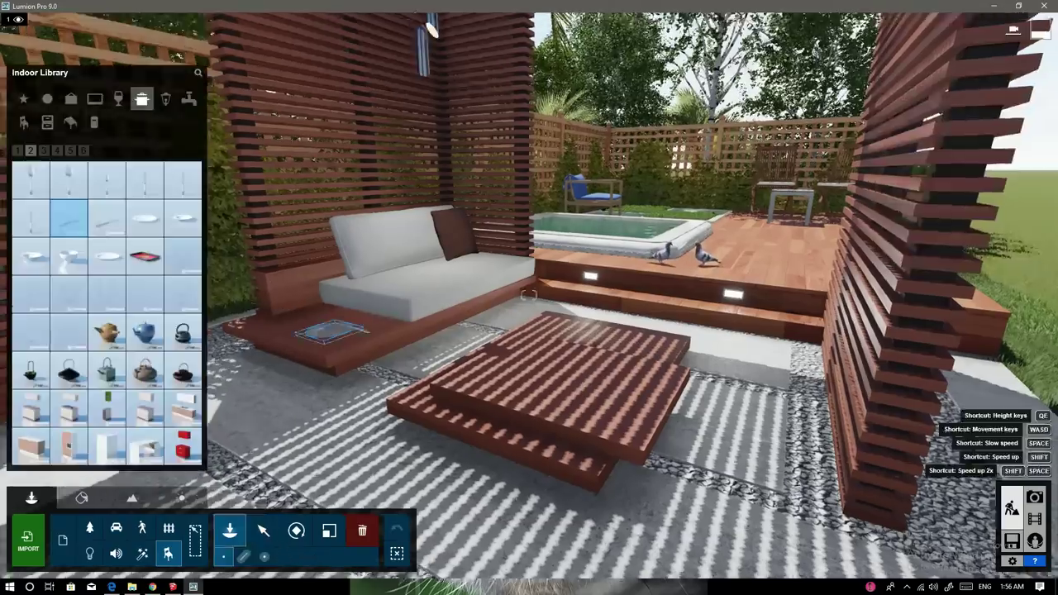
pyautogui.scroll(5, 430, 305)
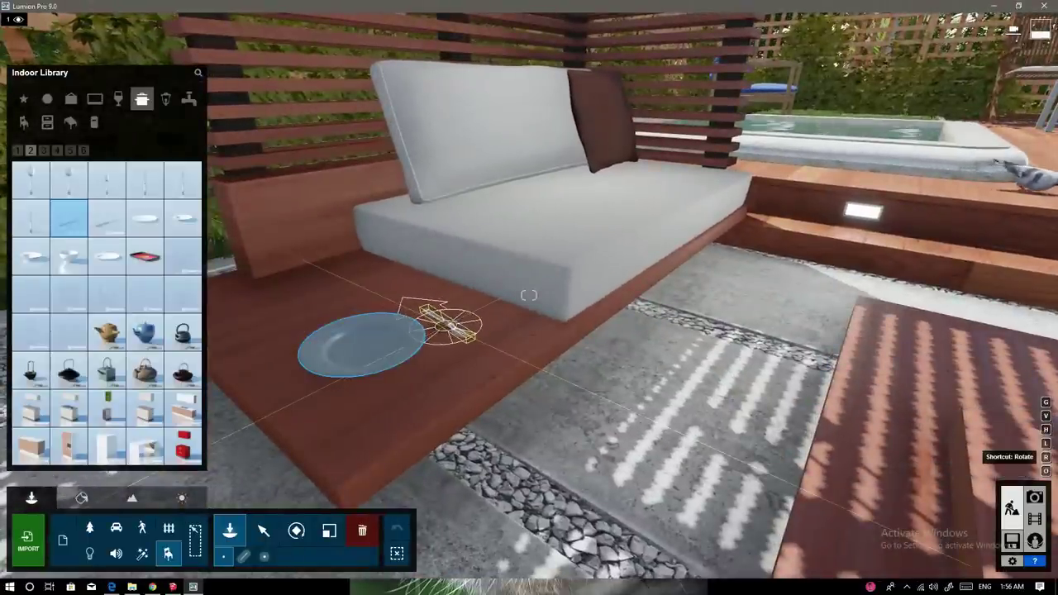
pyautogui.click(388, 366)
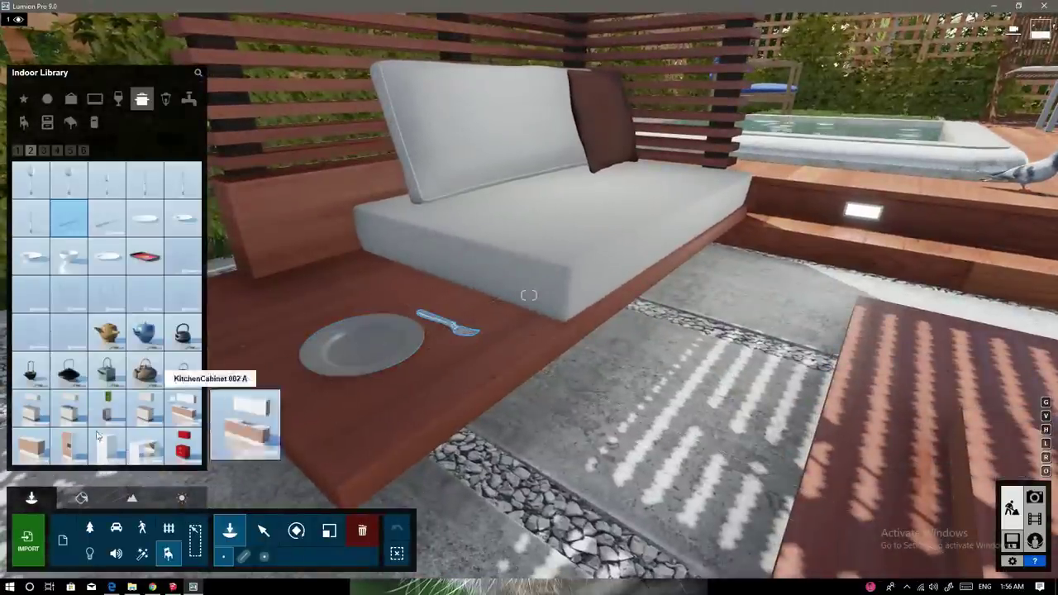
# Step: Add a milkshake glass to the bench and a cake on the plate
pyautogui.click(118, 98)
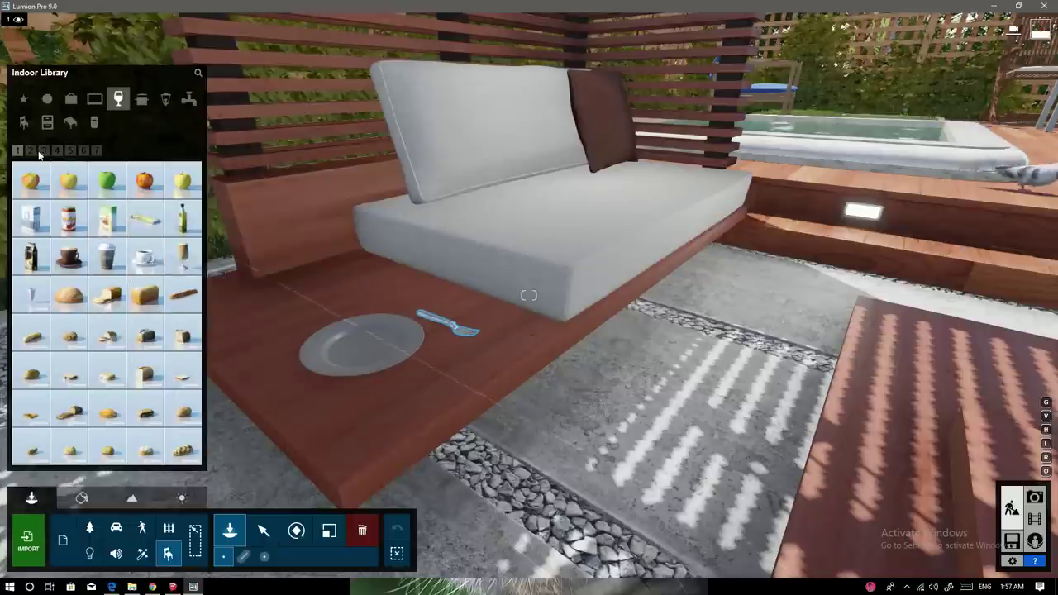
pyautogui.click(332, 317)
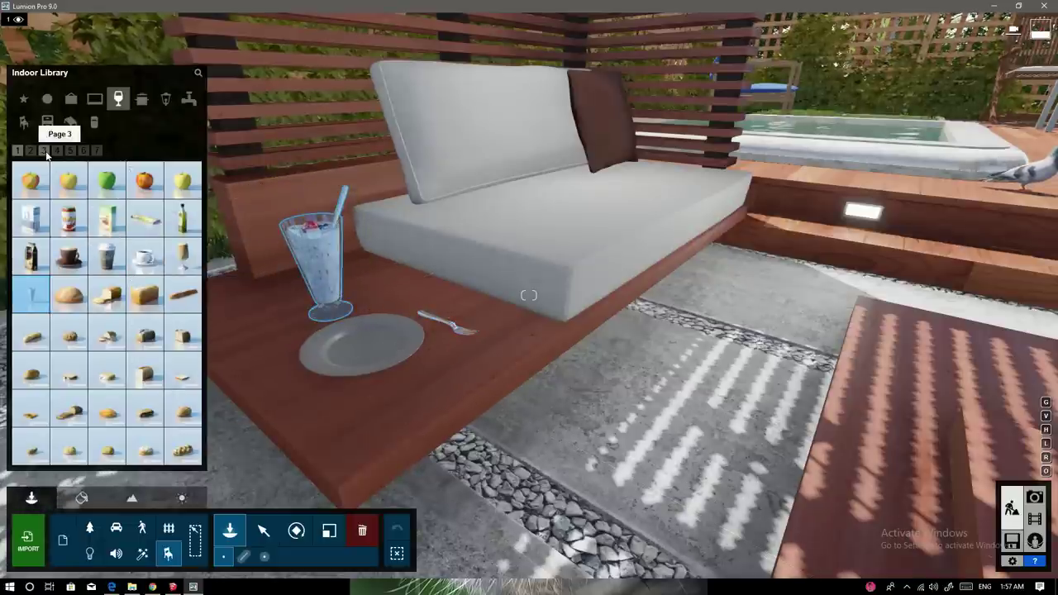
pyautogui.click(46, 152)
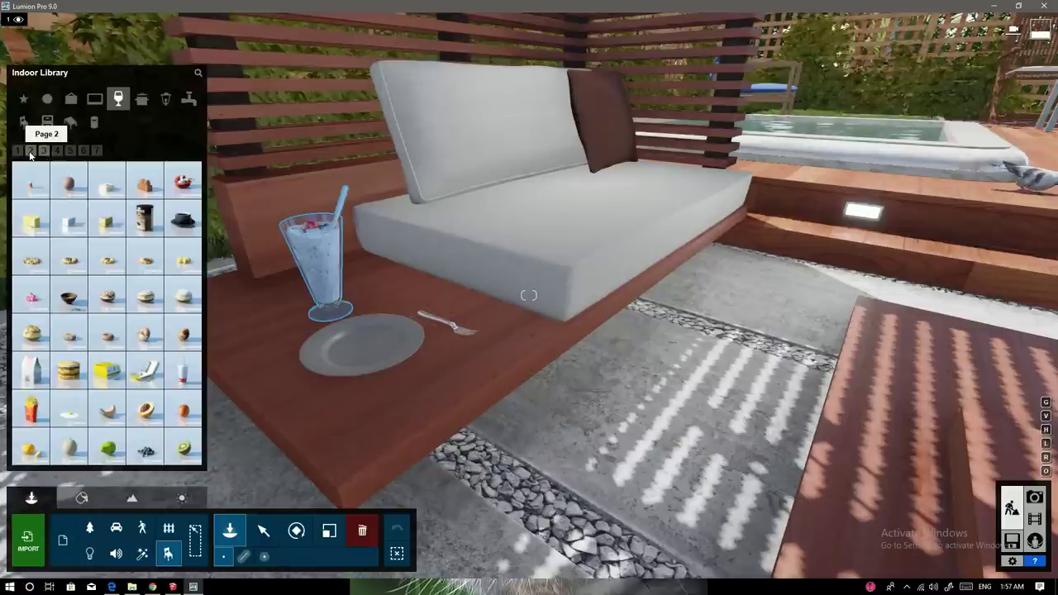
pyautogui.click(30, 152)
pyautogui.click(145, 411)
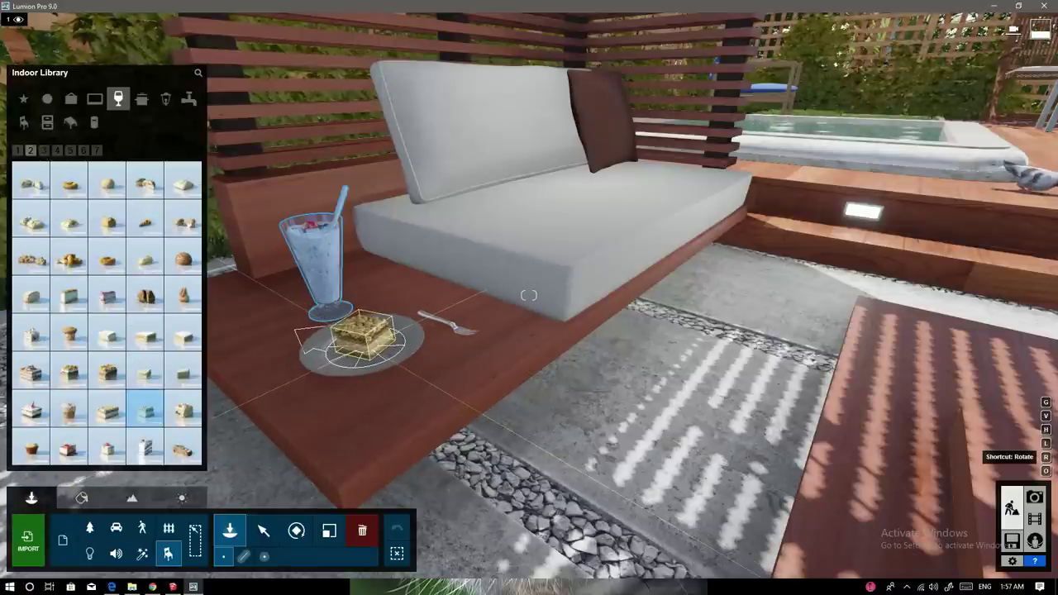
pyautogui.click(492, 354)
pyautogui.moveTo(492, 354); pyautogui.dragTo(148, 184, button='right')
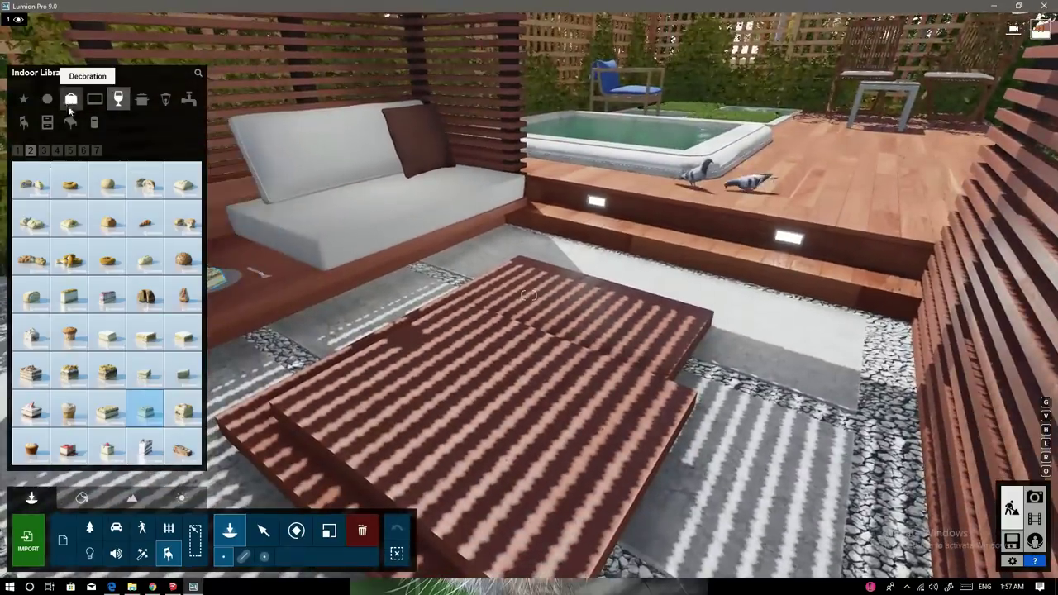
# Step: Browse the decoration pages and place a rotated newspaper on the coffee table
pyautogui.click(70, 101)
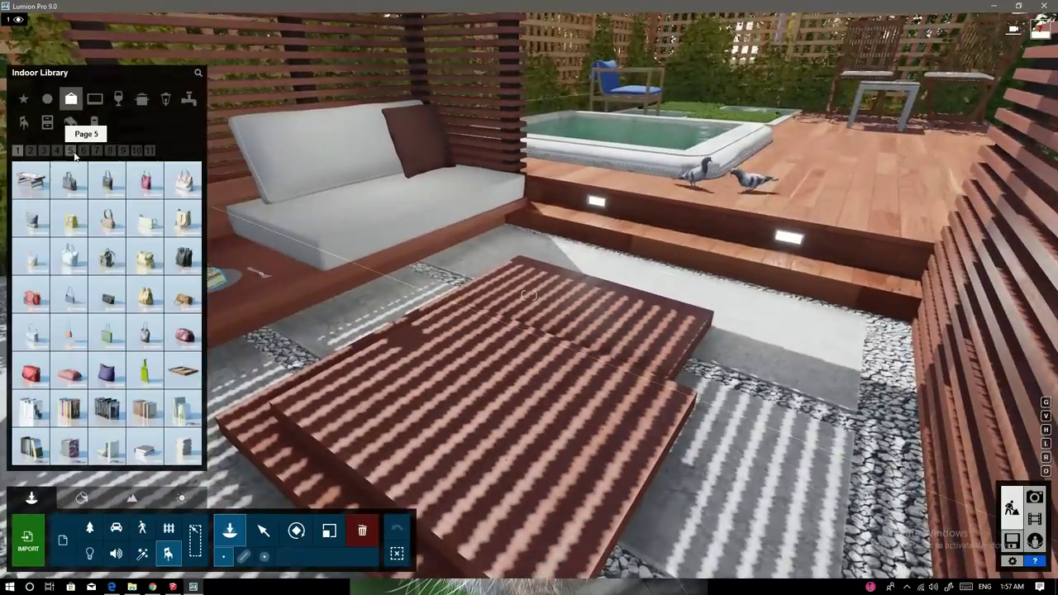
pyautogui.click(71, 150)
pyautogui.click(82, 153)
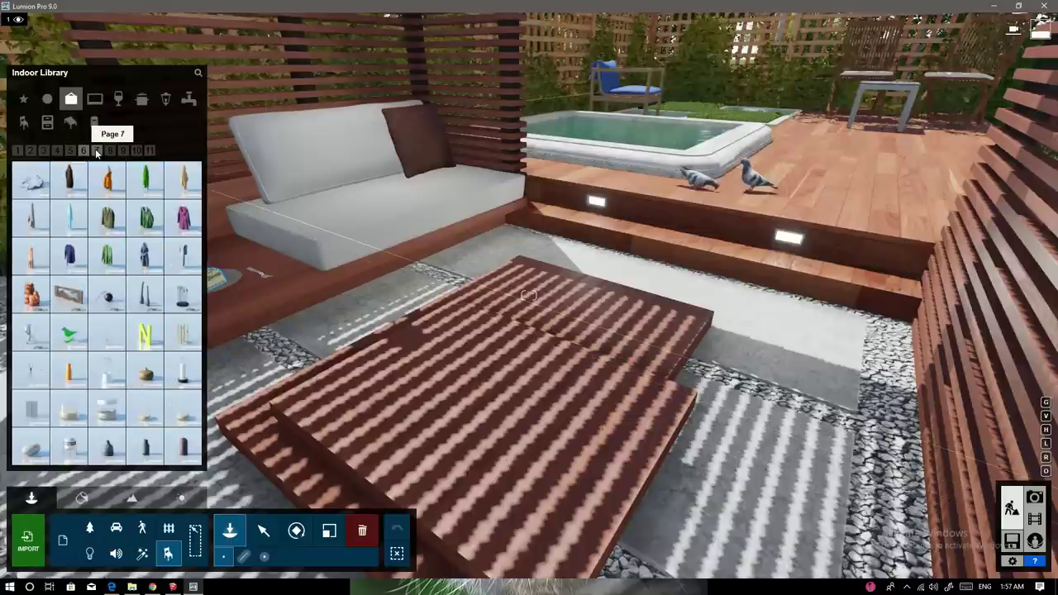
pyautogui.click(96, 152)
pyautogui.click(108, 151)
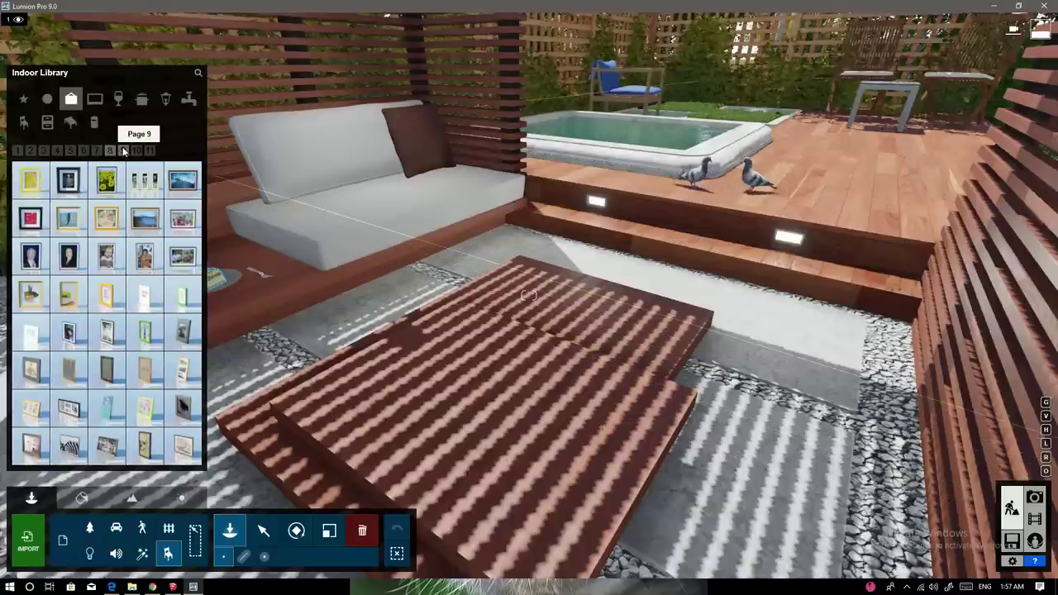
pyautogui.click(123, 152)
pyautogui.click(138, 151)
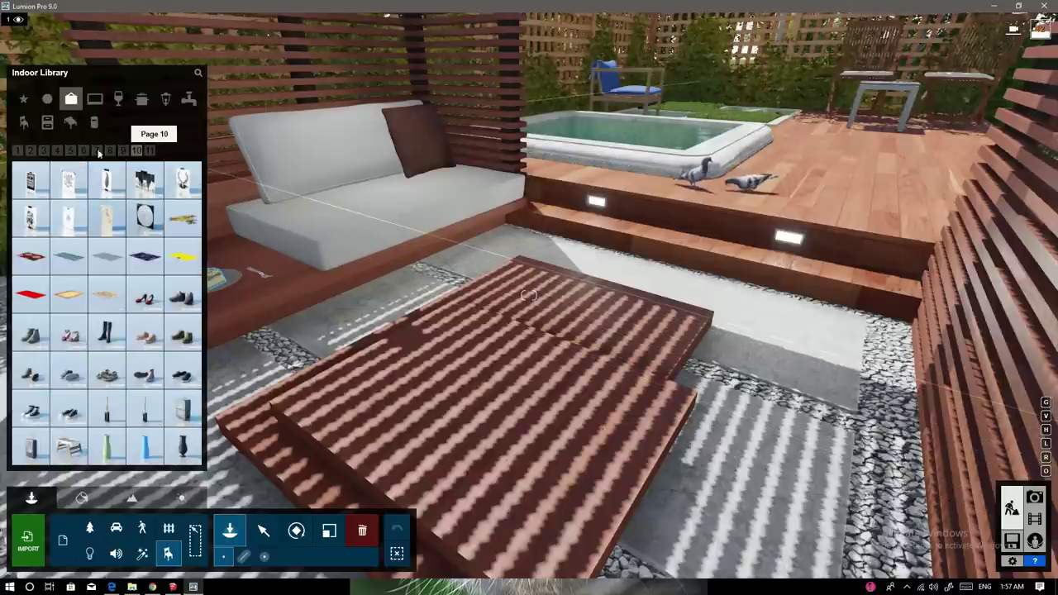
pyautogui.click(70, 151)
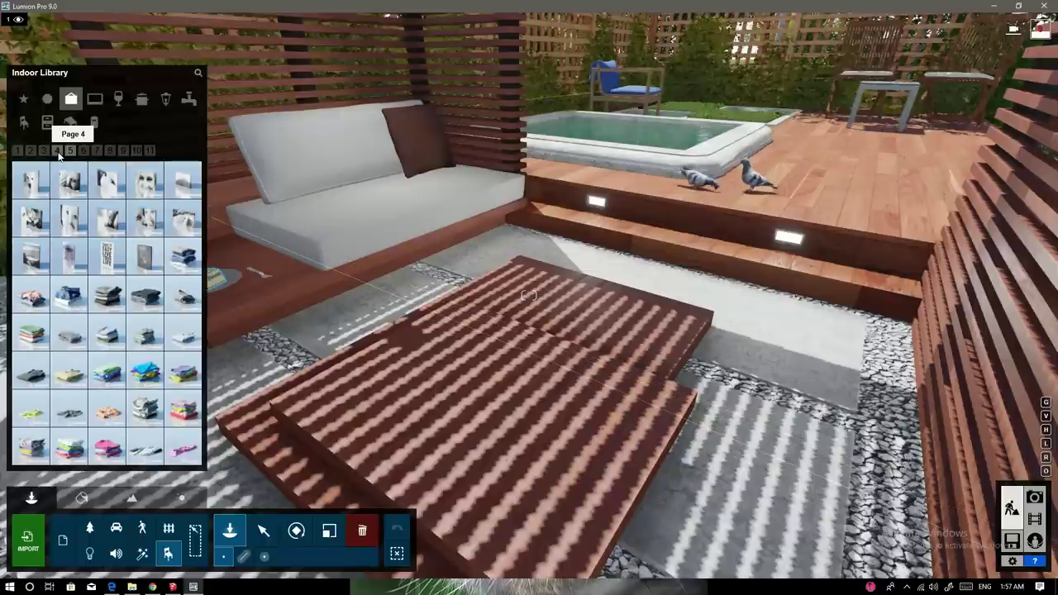
pyautogui.click(57, 151)
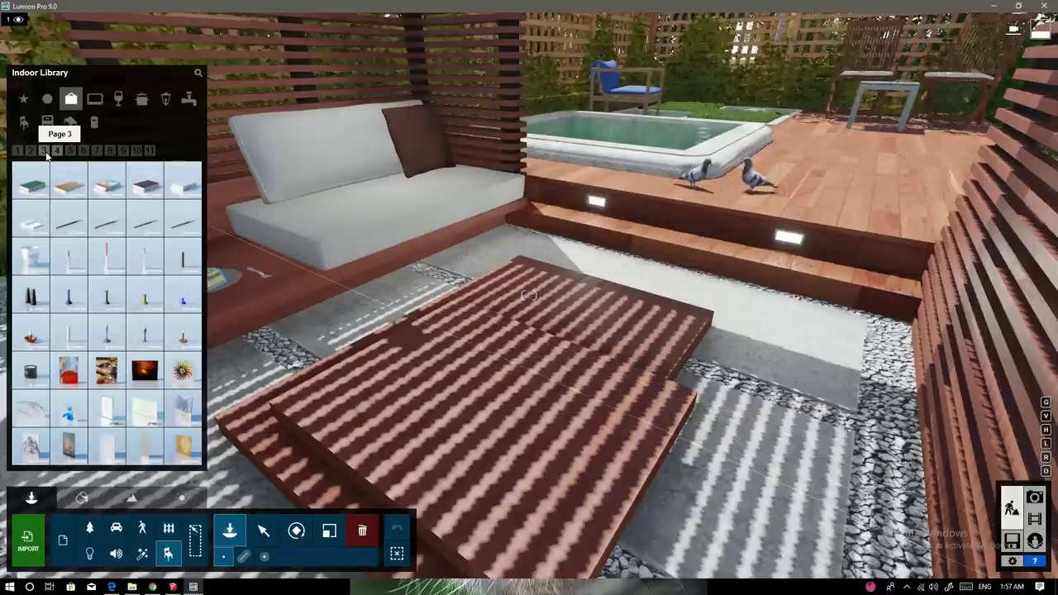
pyautogui.click(47, 154)
pyautogui.click(83, 152)
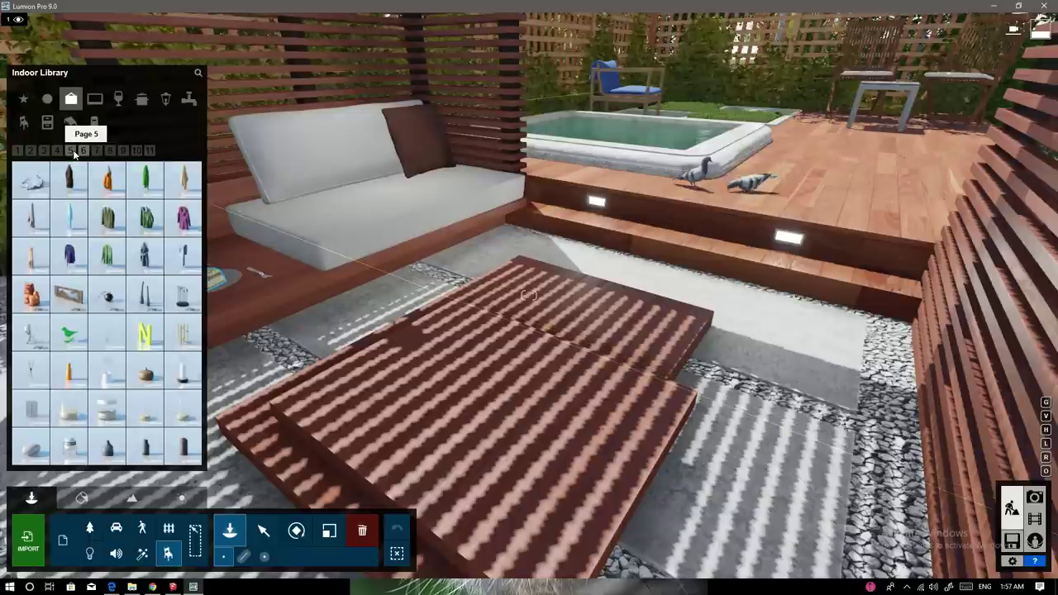
pyautogui.click(71, 151)
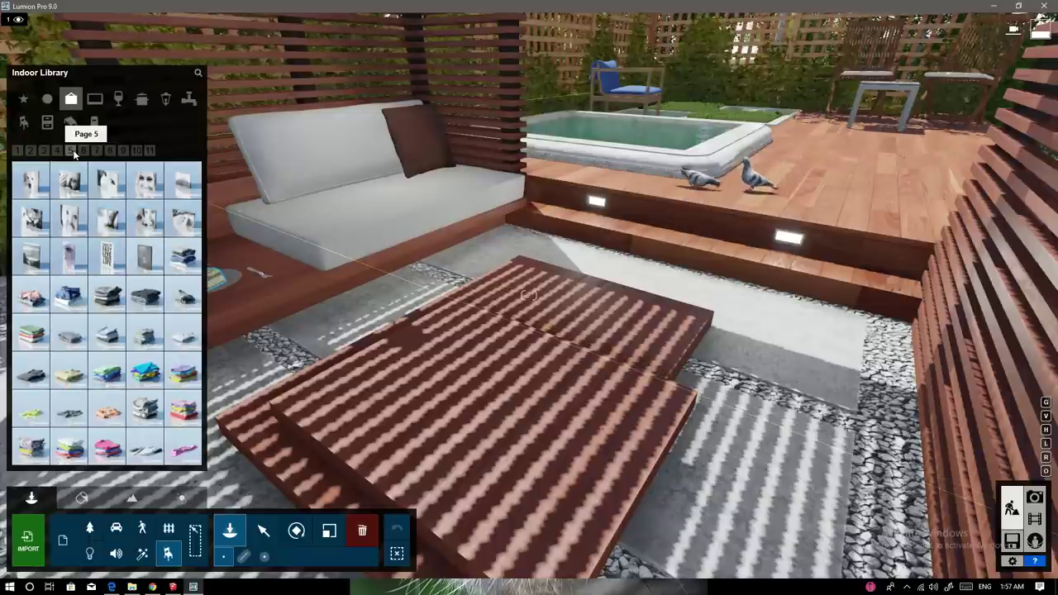
pyautogui.click(96, 153)
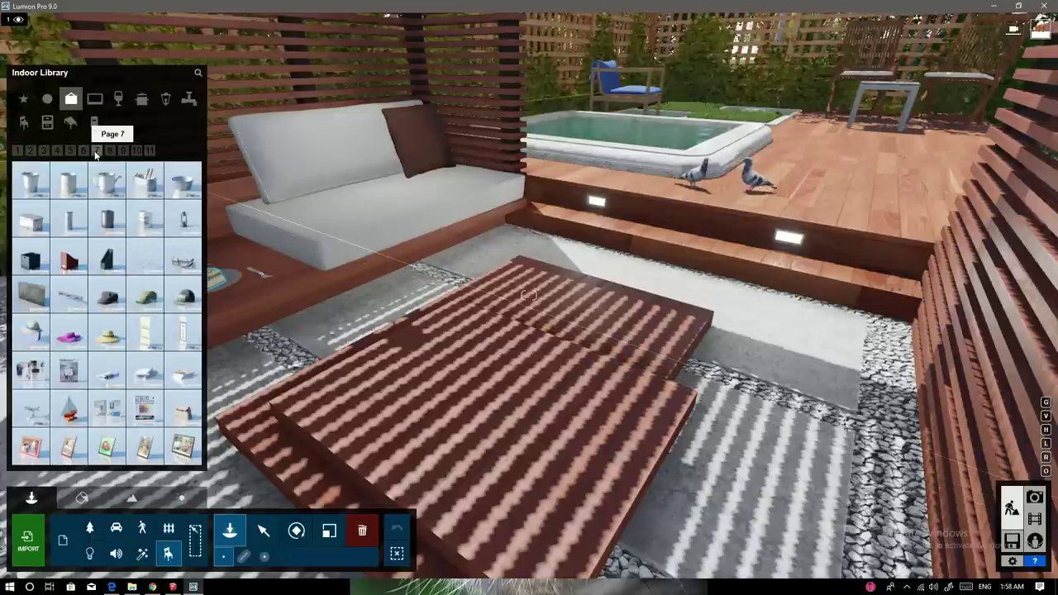
pyautogui.click(102, 378)
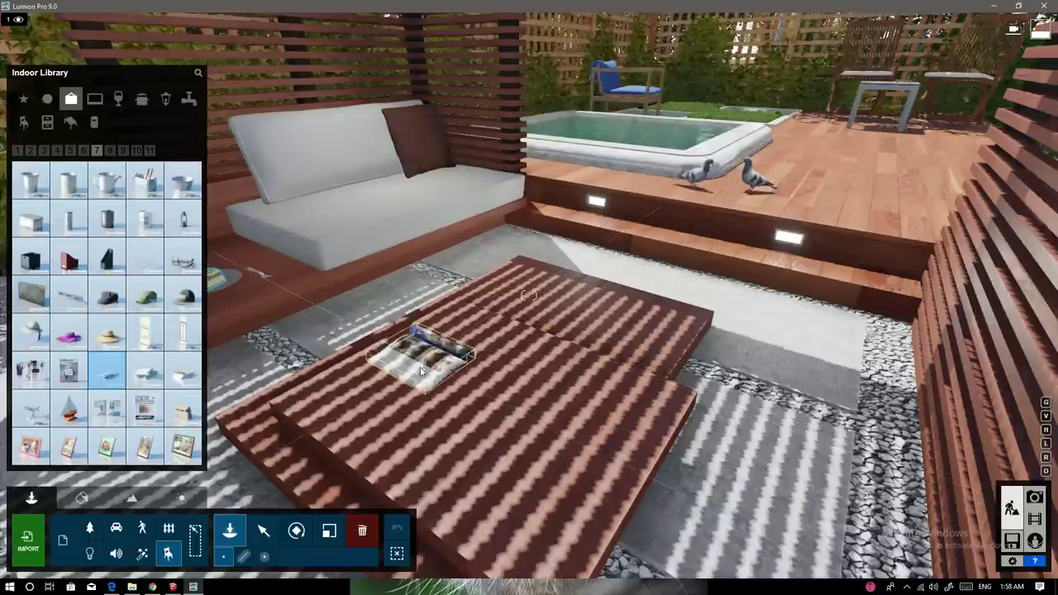
pyautogui.press('r')
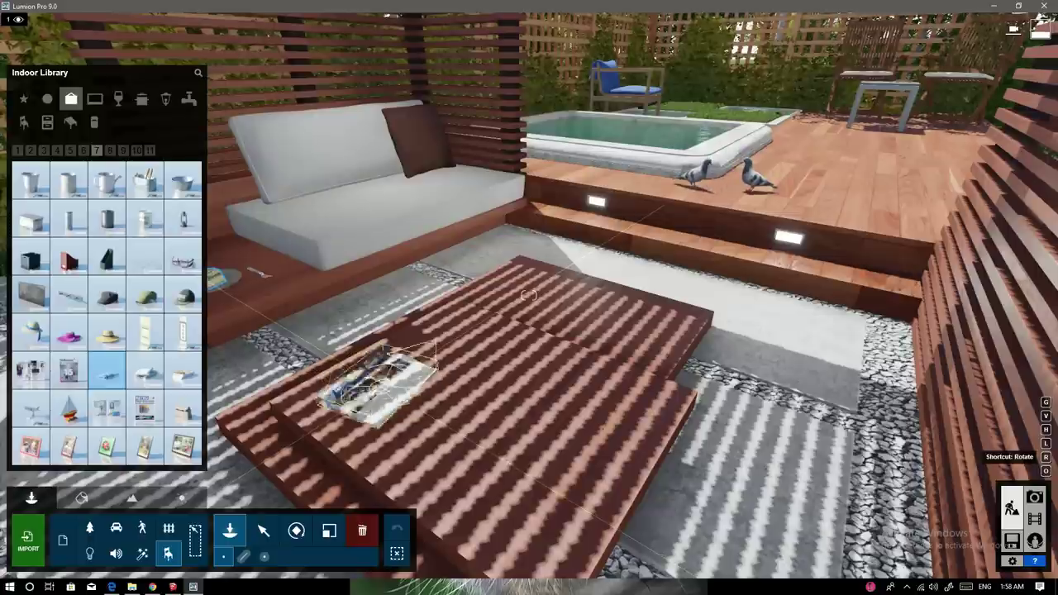
pyautogui.click(385, 391)
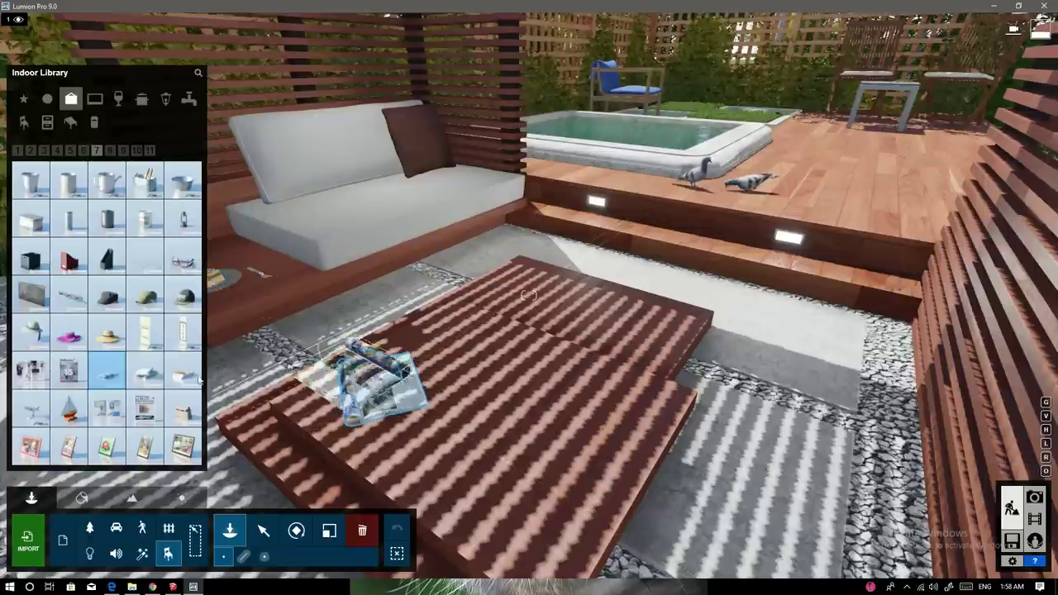
# Step: Add a dark cap and a dark vase to the coffee table
pyautogui.click(141, 302)
pyautogui.click(183, 296)
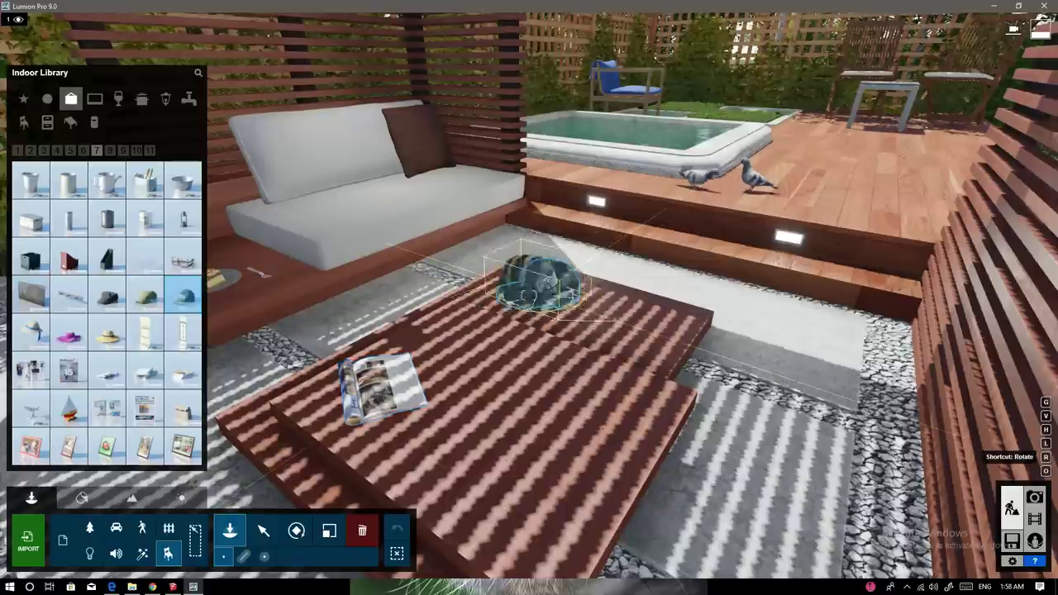
pyautogui.click(540, 285)
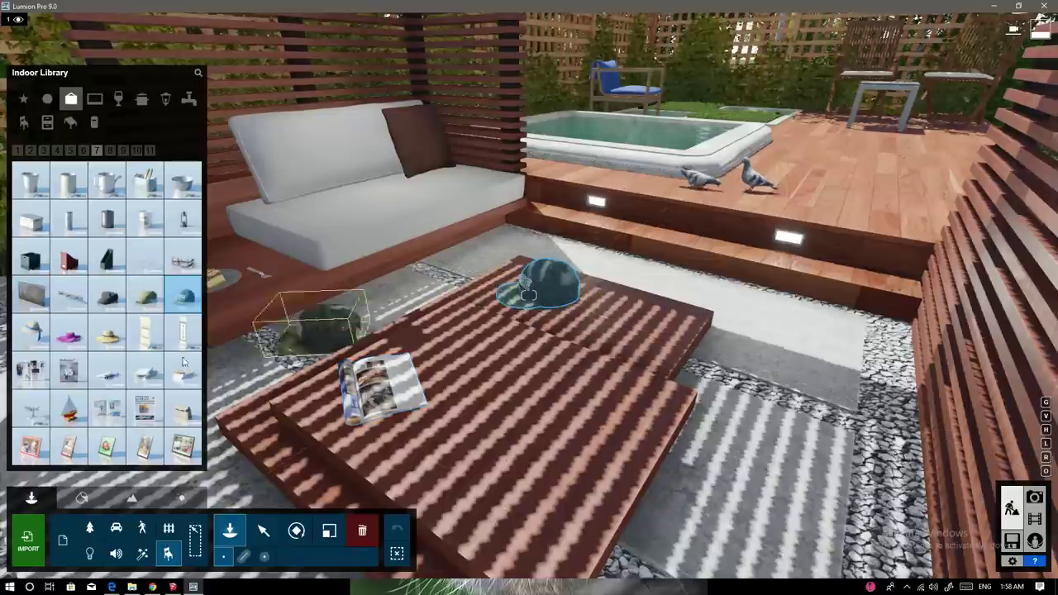
pyautogui.click(112, 151)
pyautogui.click(123, 152)
pyautogui.click(83, 151)
pyautogui.moveTo(145, 450)
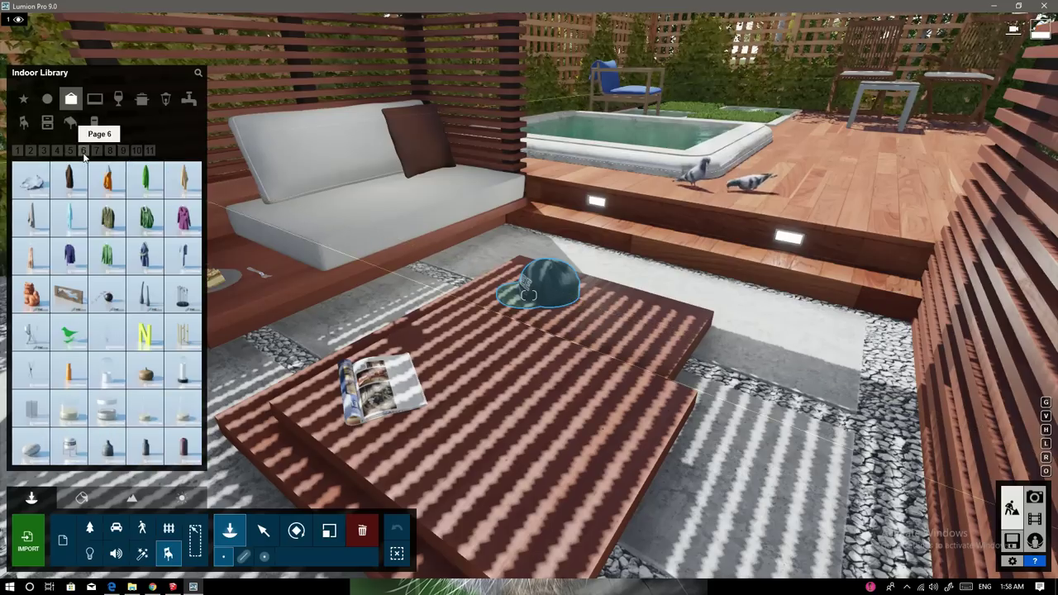
pyautogui.click(107, 450)
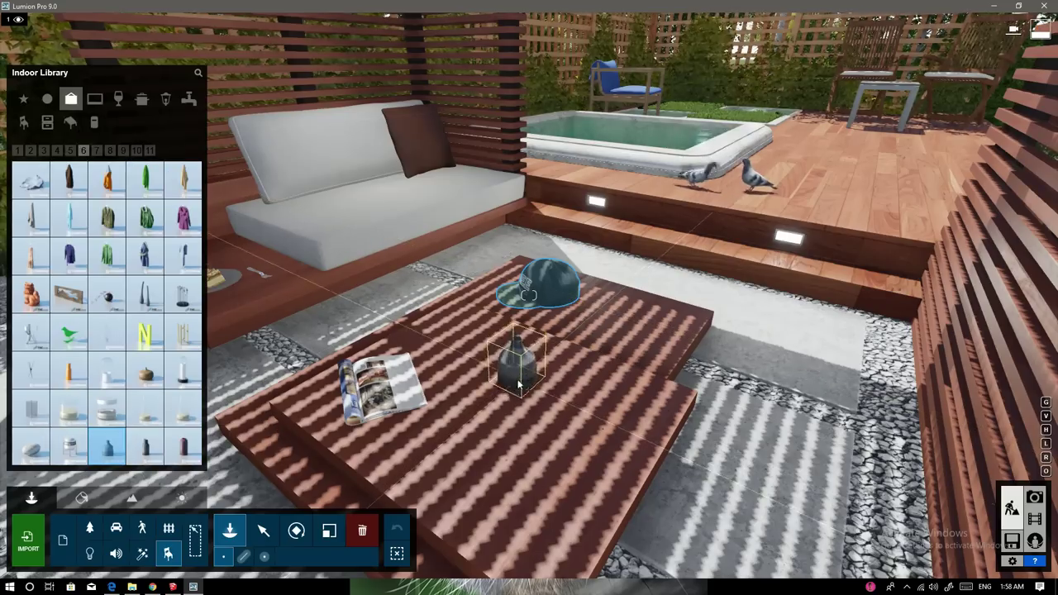
pyautogui.click(515, 393)
# Step: Pull the camera back to frame the pergola and show page 3 of chair models
pyautogui.press('s')
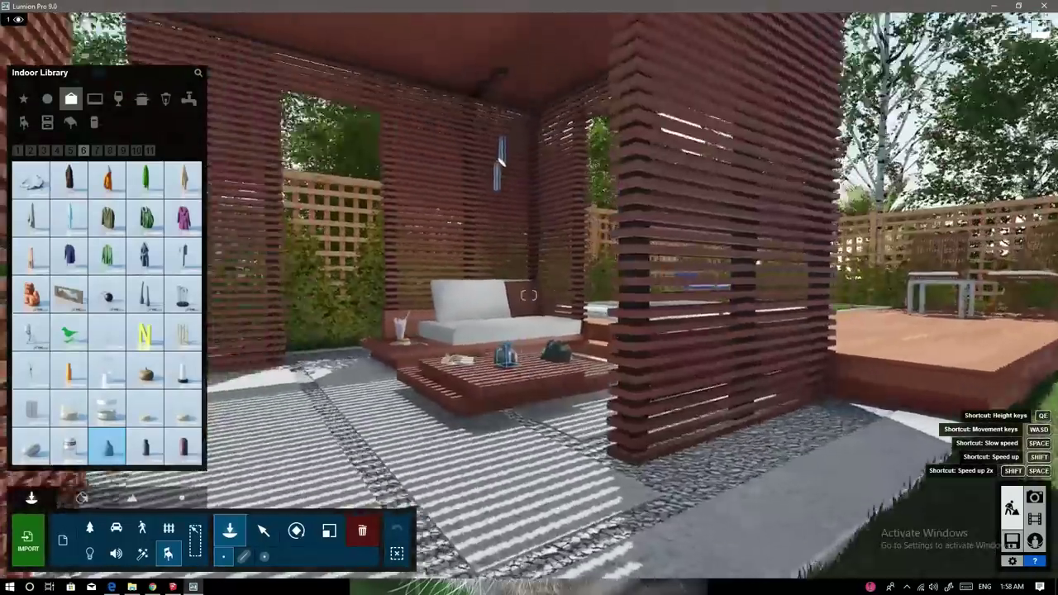
pyautogui.moveTo(516, 393); pyautogui.dragTo(504, 390, button='right')
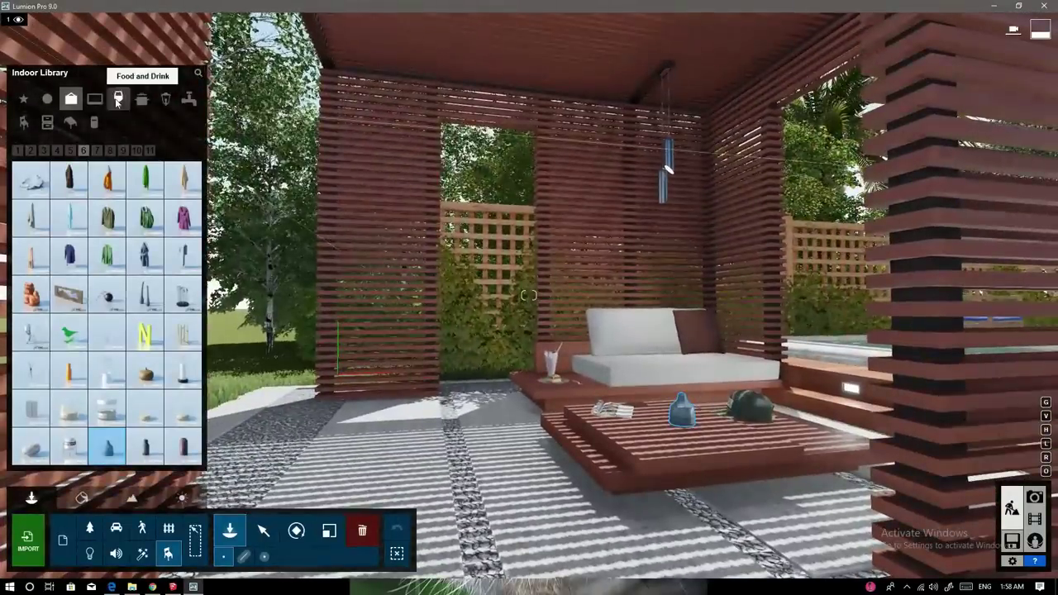
pyautogui.click(25, 122)
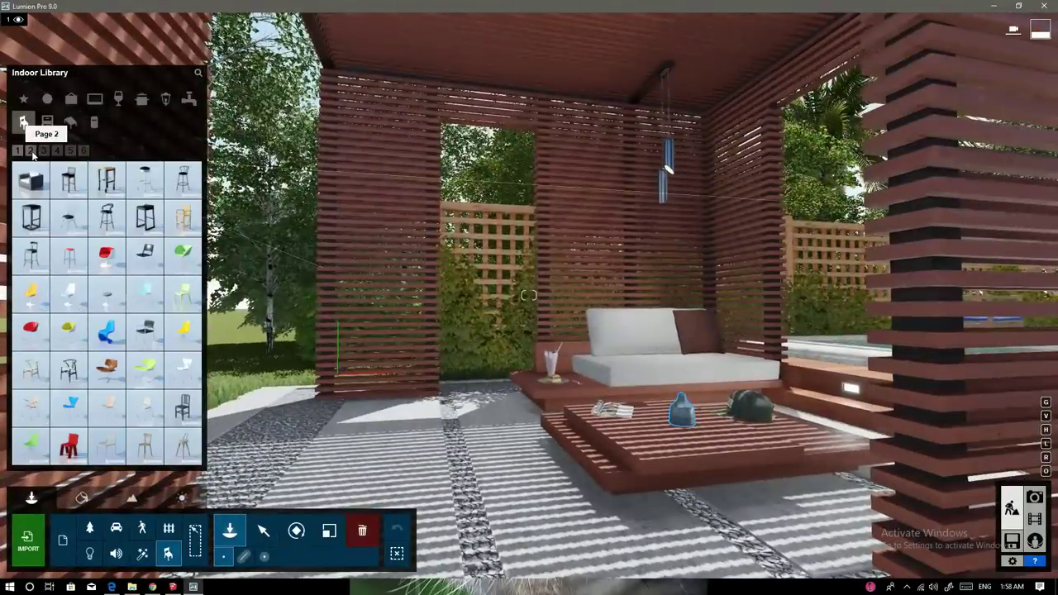
pyautogui.click(45, 152)
pyautogui.click(46, 152)
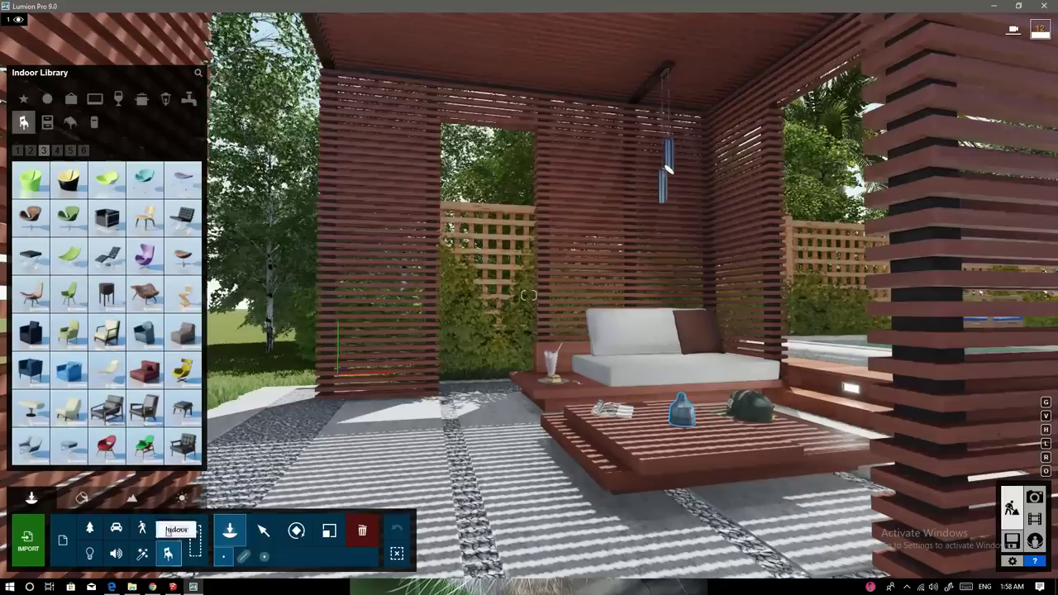
# Step: Place the woven pouf on the floor beside the pergola's left slatted wall
pyautogui.click(132, 497)
pyautogui.click(32, 447)
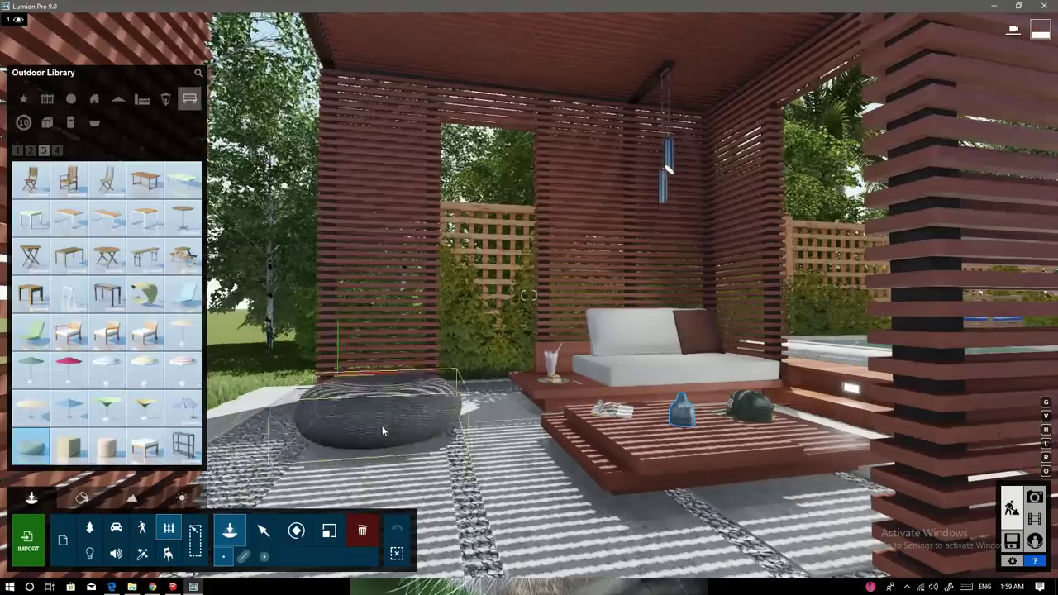
pyautogui.scroll(5, 355, 426)
pyautogui.moveTo(376, 414); pyautogui.dragTo(380, 409, button='right')
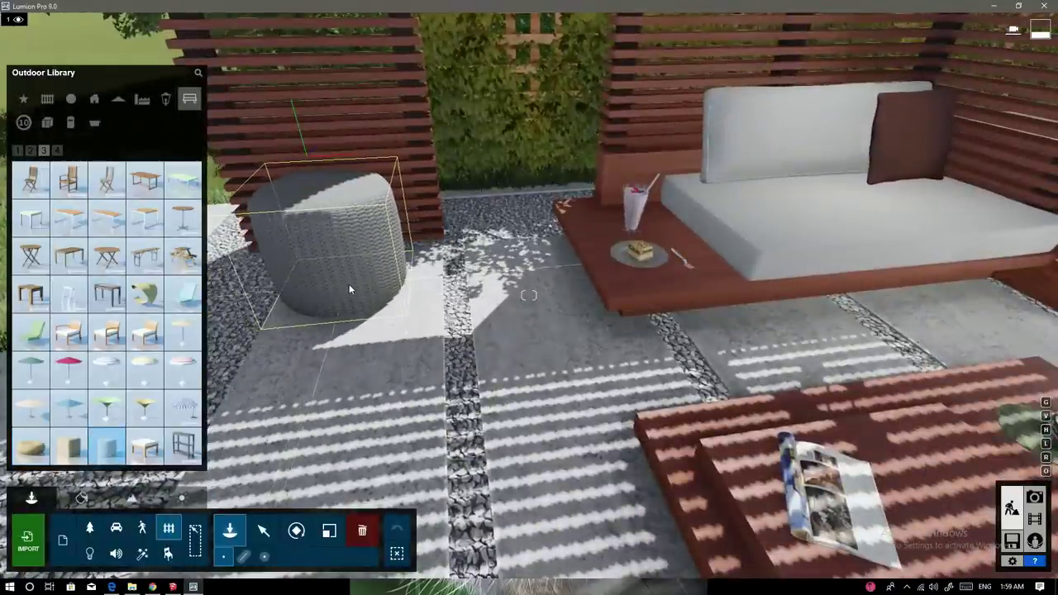
pyautogui.click(349, 283)
# Step: Brighten the pouf's colour to near white in its properties
pyautogui.click(324, 294)
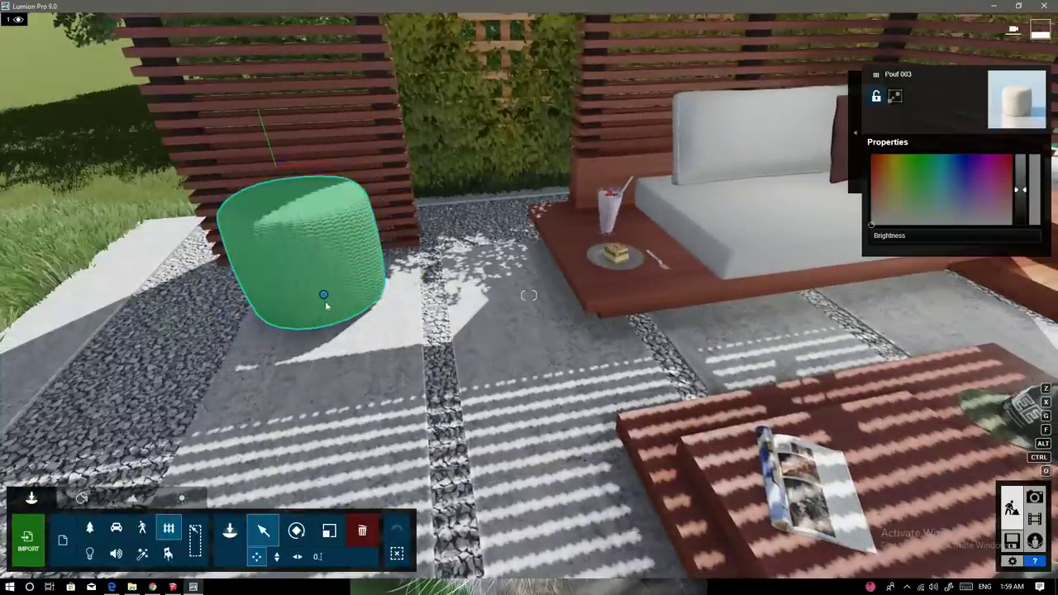
pyautogui.moveTo(880, 212); pyautogui.dragTo(898, 214)
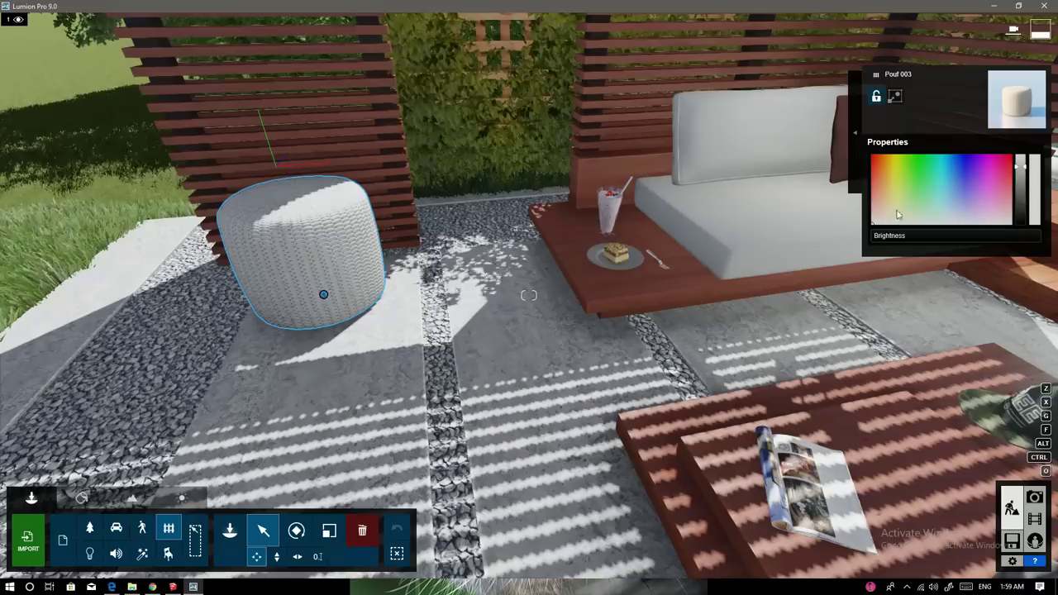
pyautogui.moveTo(1021, 167); pyautogui.dragTo(1022, 164)
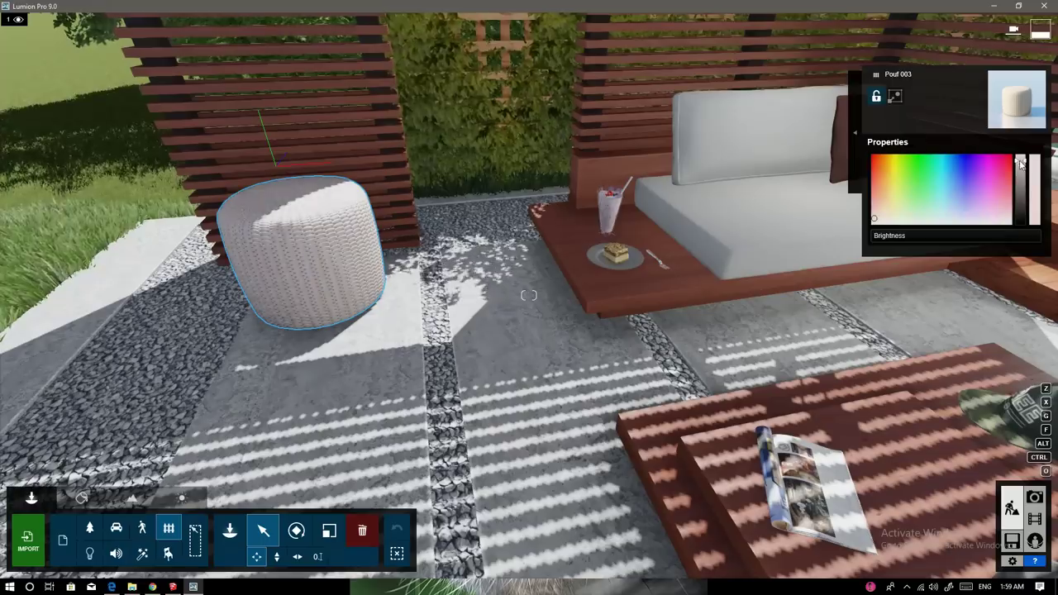
pyautogui.scroll(-5, 530, 295)
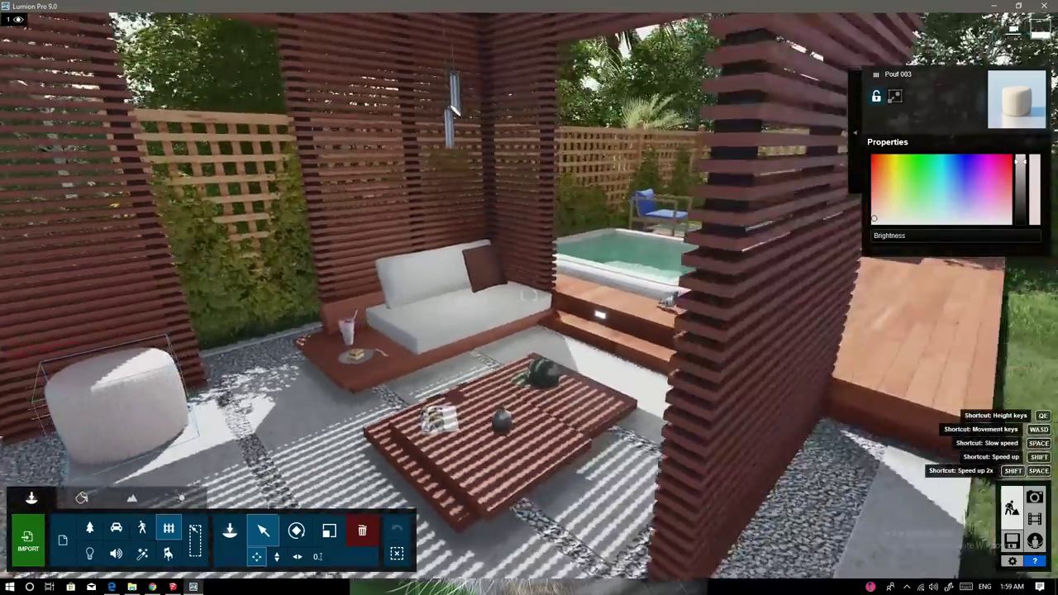
pyautogui.moveTo(529, 296); pyautogui.dragTo(128, 556, button='right')
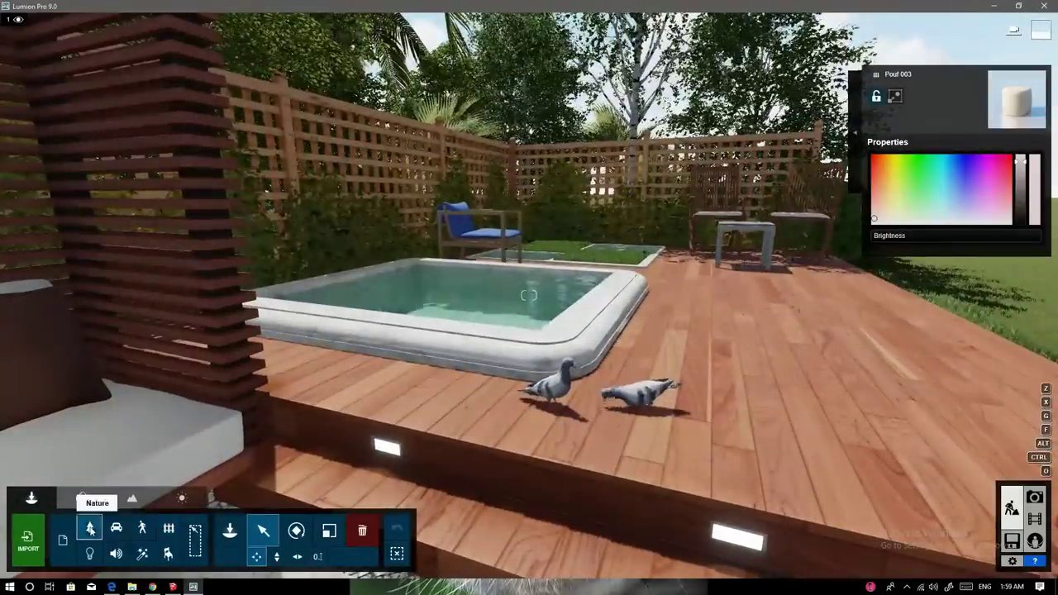
# Step: Drop fallen leaf models from the Nature Library onto the back deck and into the pool
pyautogui.click(89, 529)
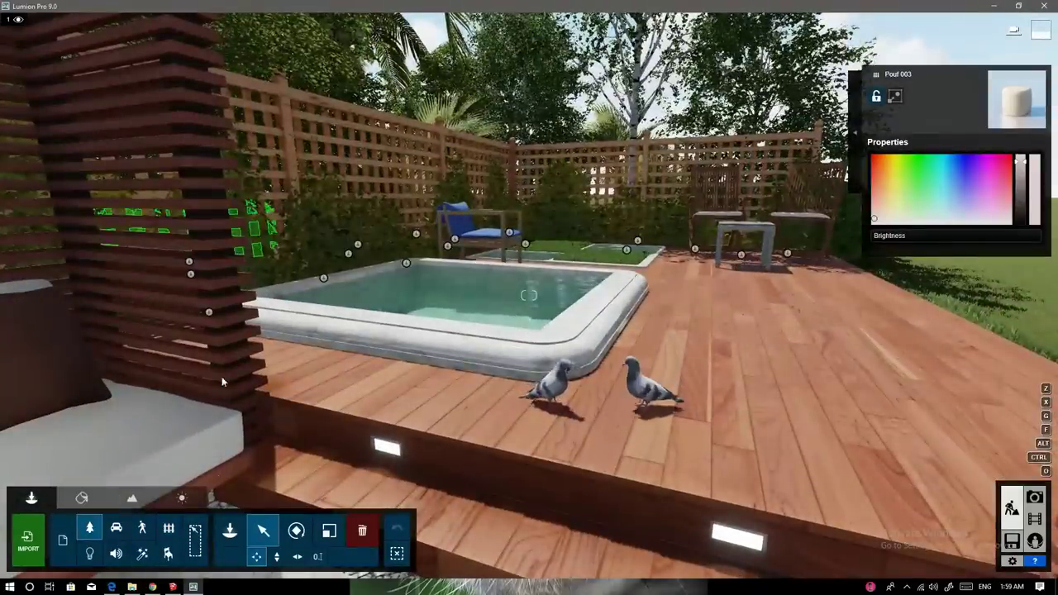
pyautogui.click(230, 530)
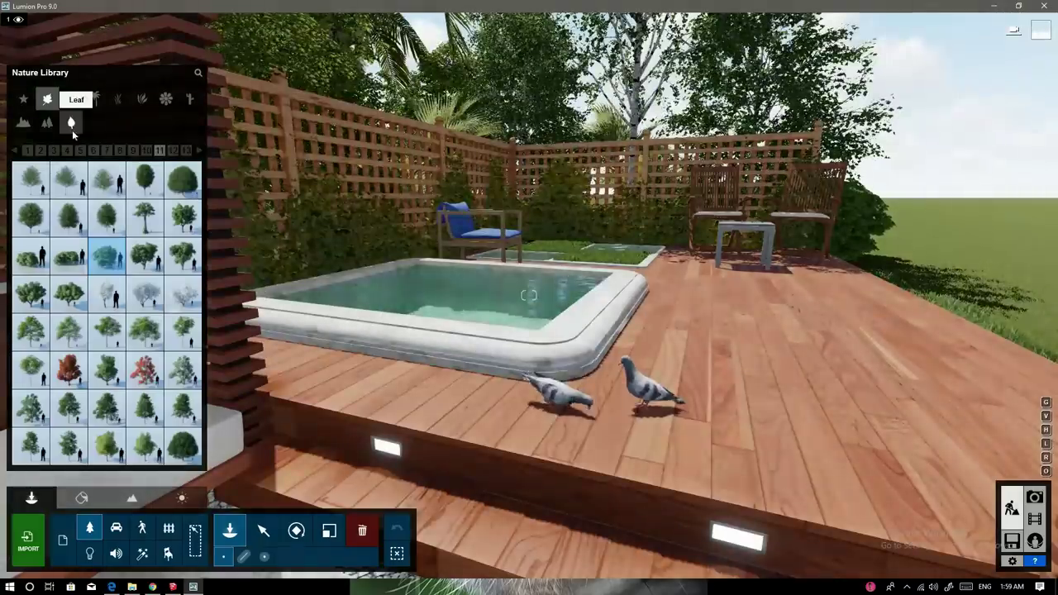
pyautogui.click(71, 122)
pyautogui.click(106, 406)
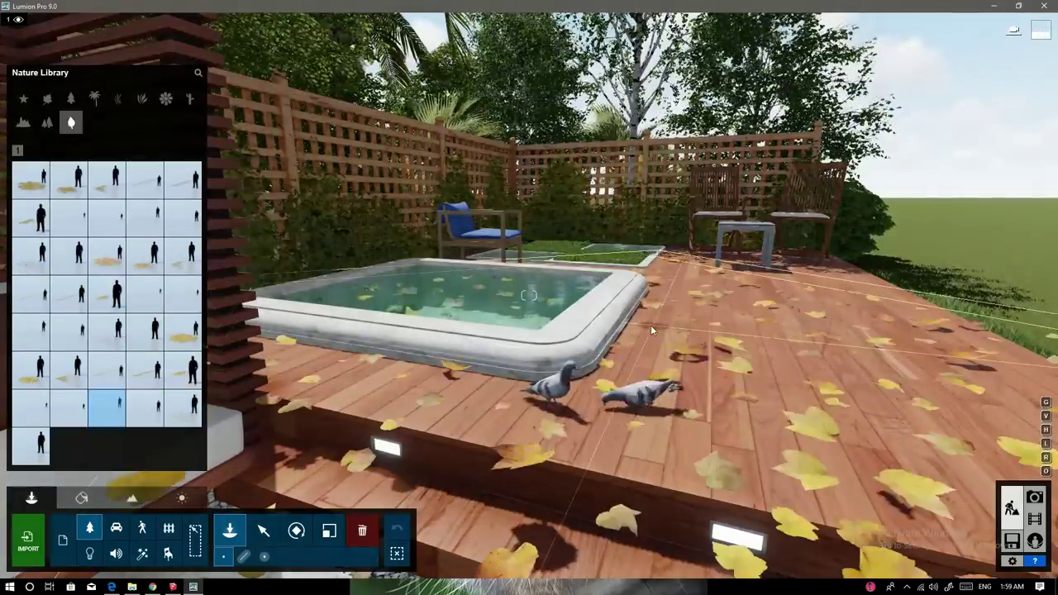
pyautogui.click(651, 325)
pyautogui.moveTo(651, 325); pyautogui.dragTo(645, 325, button='right')
pyautogui.moveTo(529, 295); pyautogui.dragTo(530, 272, button='right')
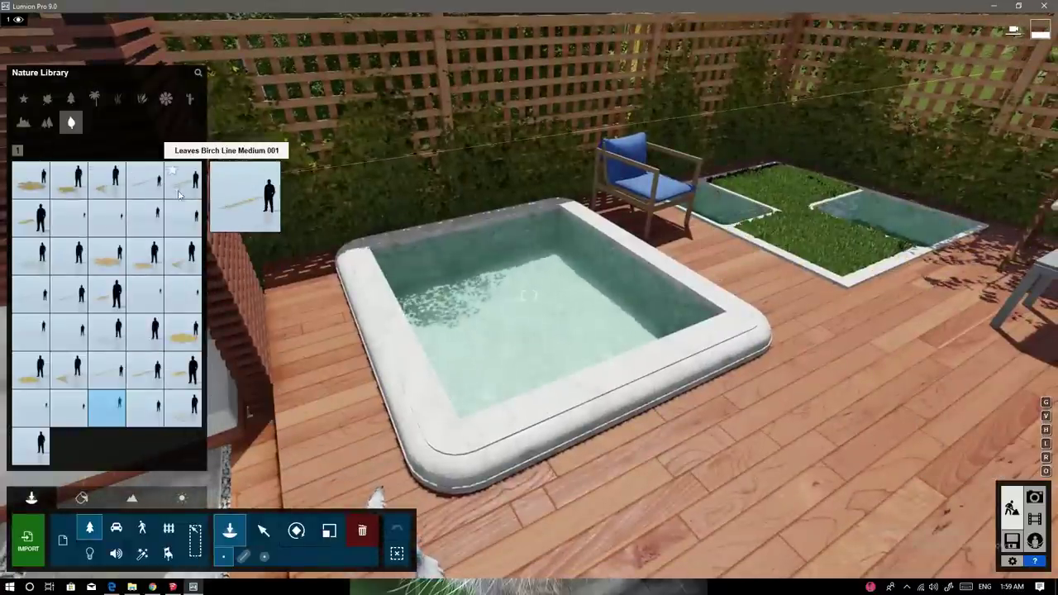
pyautogui.click(145, 329)
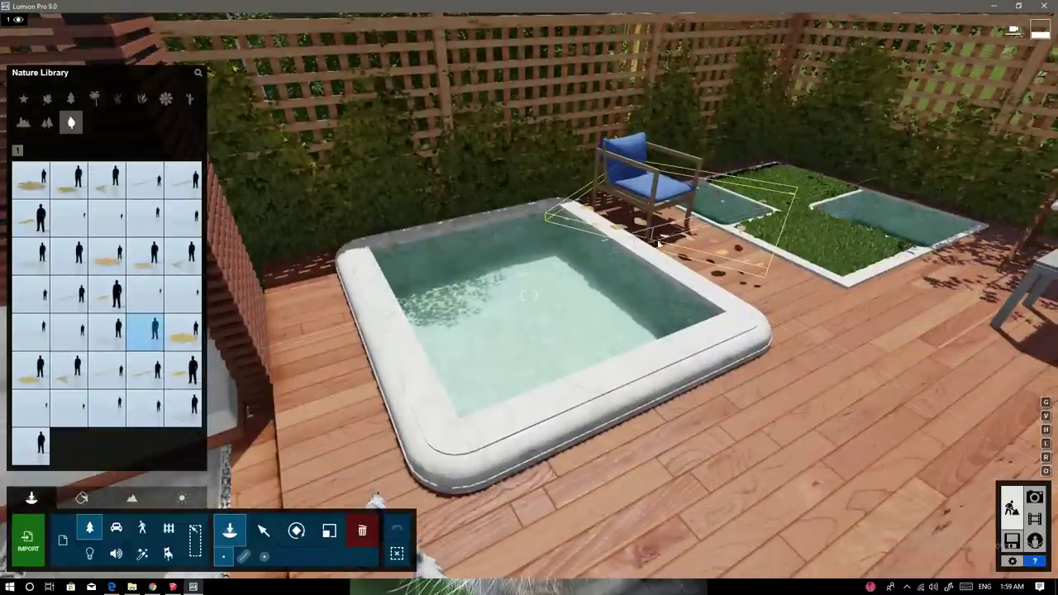
pyautogui.click(484, 342)
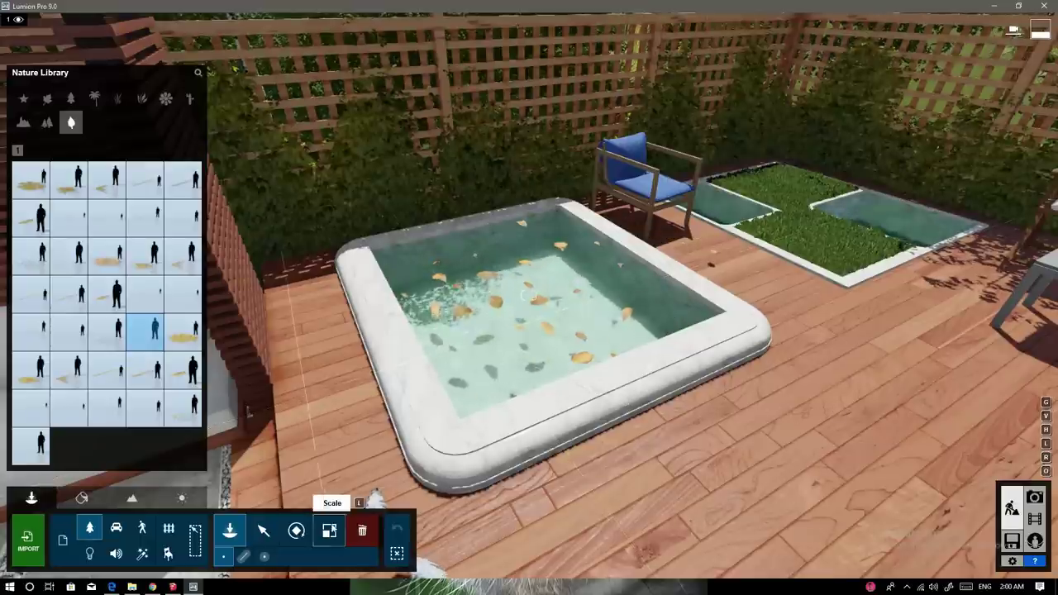
# Step: Move the leaf clusters to the pool corner by the sofa and beside the table
pyautogui.click(329, 530)
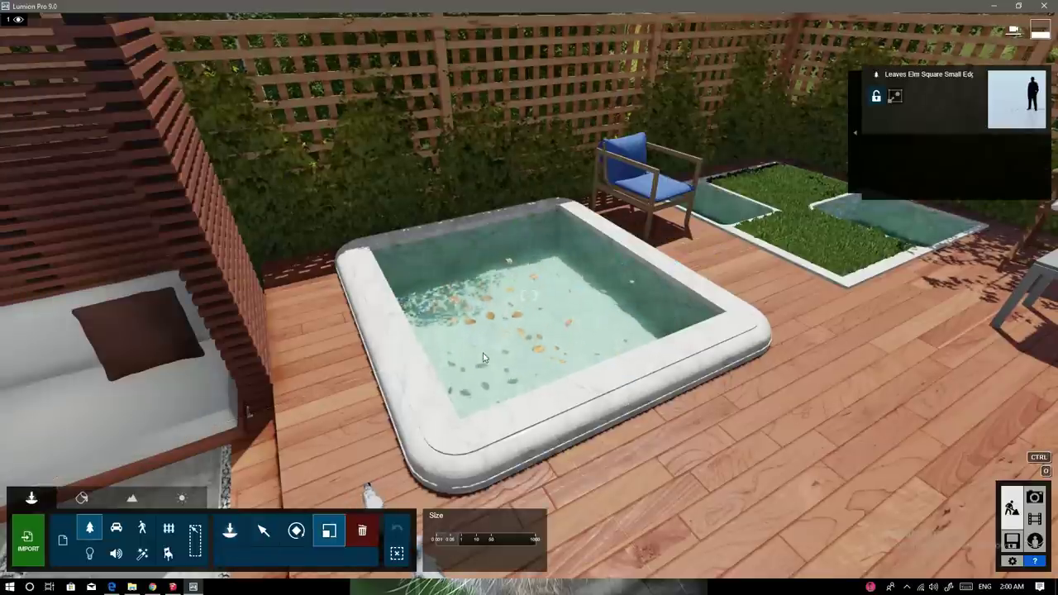
pyautogui.click(229, 530)
pyautogui.moveTo(487, 256); pyautogui.dragTo(488, 257, button='right')
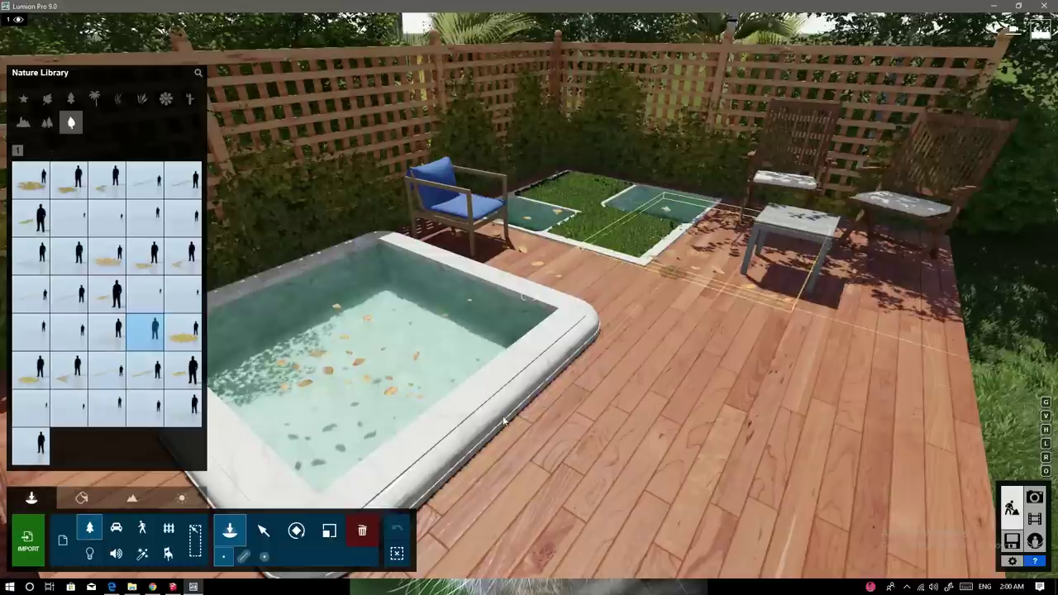
pyautogui.click(329, 530)
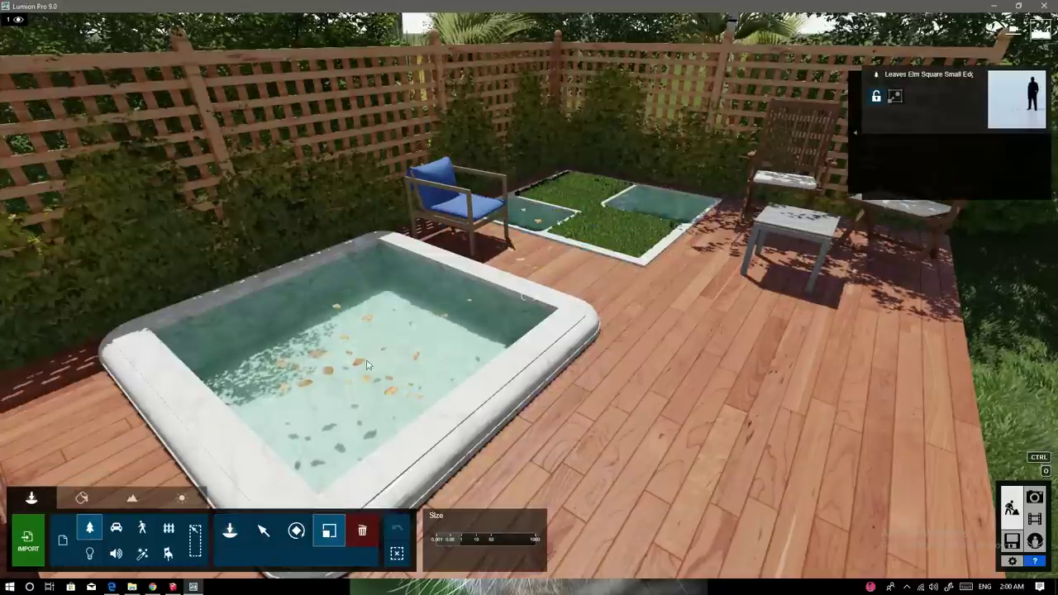
pyautogui.click(263, 530)
pyautogui.moveTo(485, 255); pyautogui.dragTo(448, 251)
pyautogui.moveTo(331, 265); pyautogui.dragTo(409, 266, button='middle')
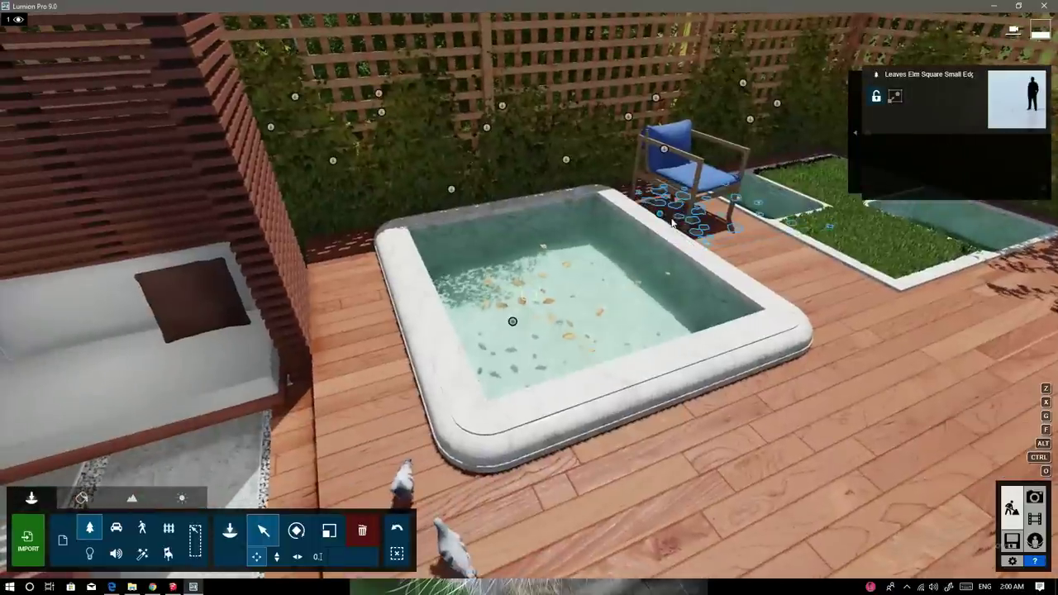
pyautogui.moveTo(410, 266); pyautogui.dragTo(330, 284)
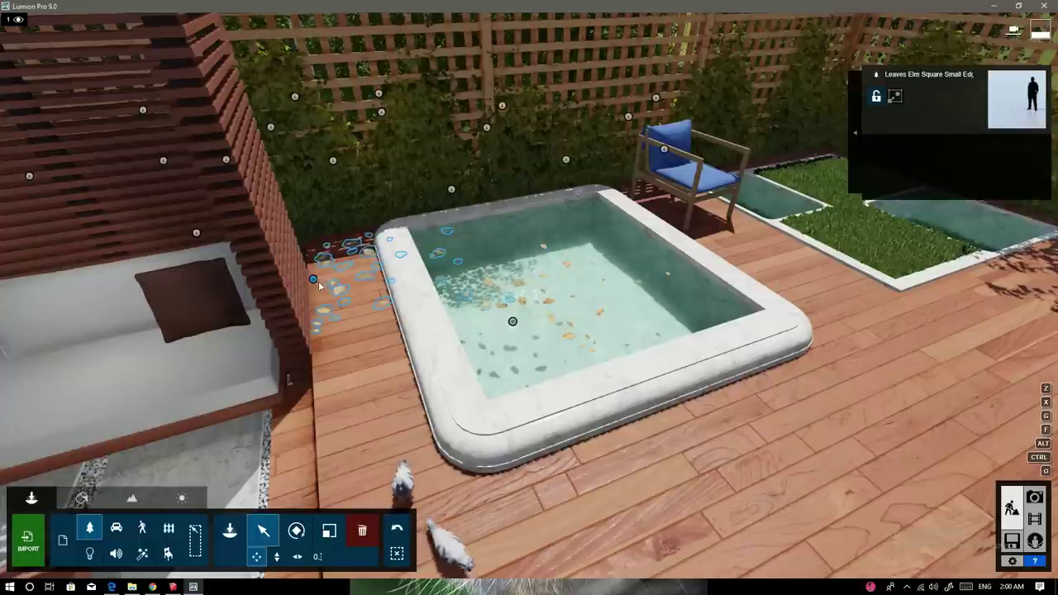
pyautogui.moveTo(318, 284)
pyautogui.mouseDown(button='right')
pyautogui.moveTo(273, 281)
pyautogui.moveTo(461, 282)
pyautogui.mouseUp(button='right')
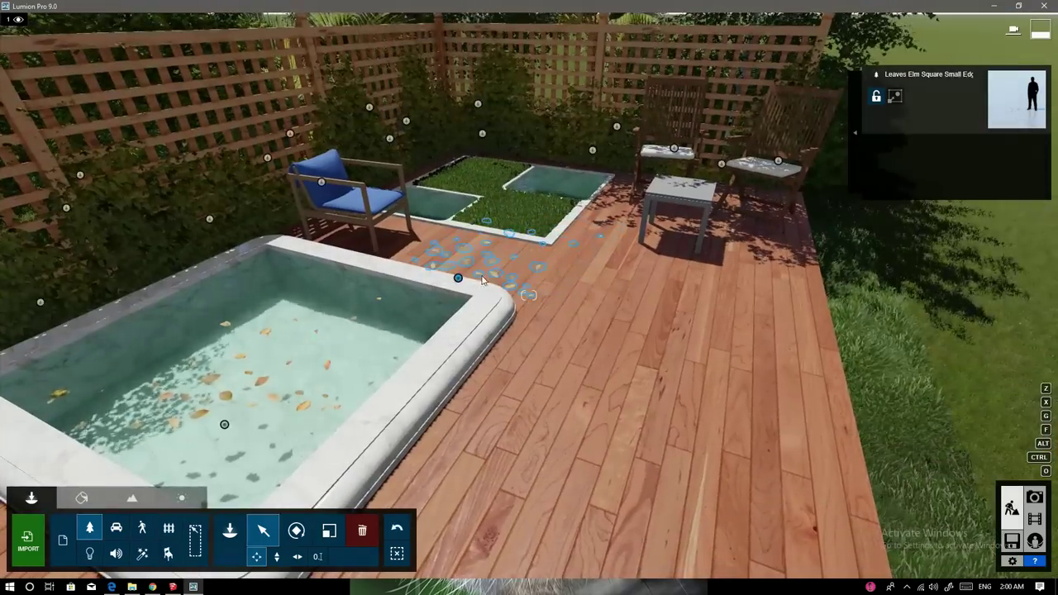
pyautogui.moveTo(458, 279); pyautogui.dragTo(654, 212)
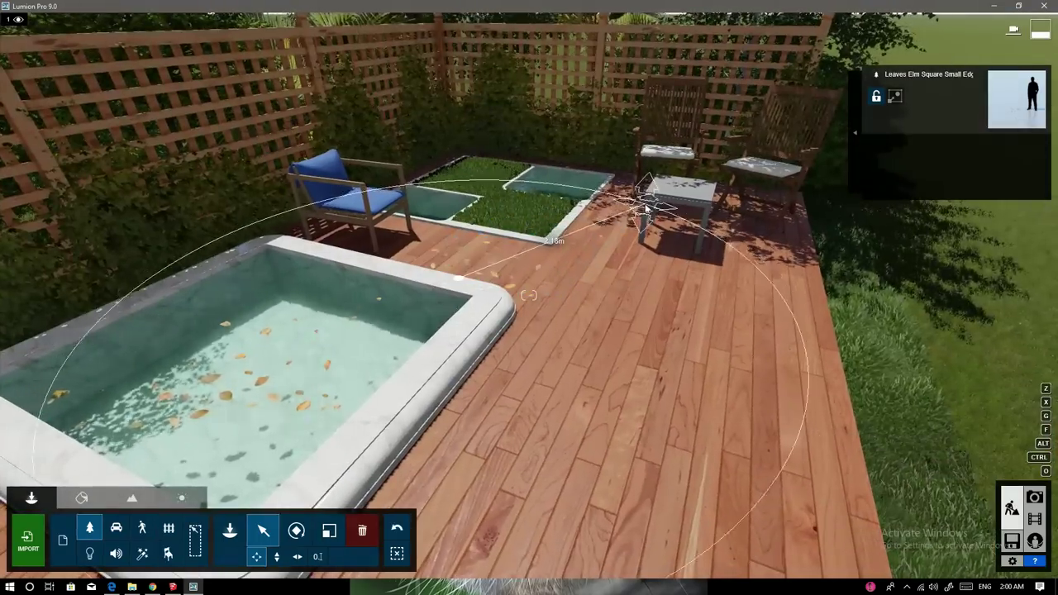
pyautogui.moveTo(654, 211)
pyautogui.mouseDown(button='right')
pyautogui.moveTo(463, 215)
pyautogui.moveTo(631, 302)
pyautogui.moveTo(579, 314)
pyautogui.mouseUp(button='right')
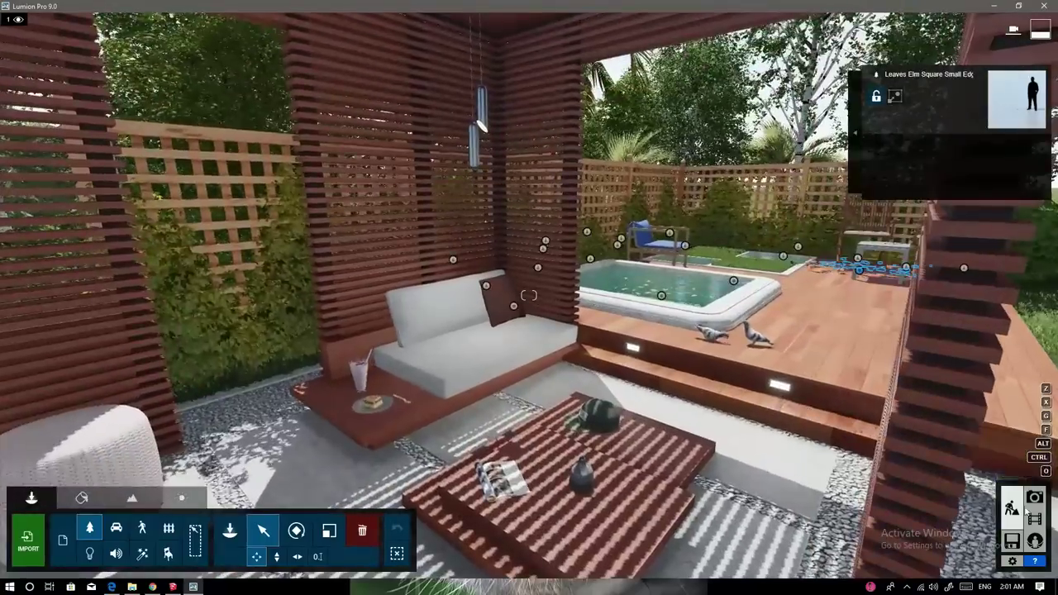
# Step: Render photo slot 1 at 1920x1080 as a JPG named '0' in the Pergola Render folder
pyautogui.click(1035, 497)
pyautogui.click(73, 504)
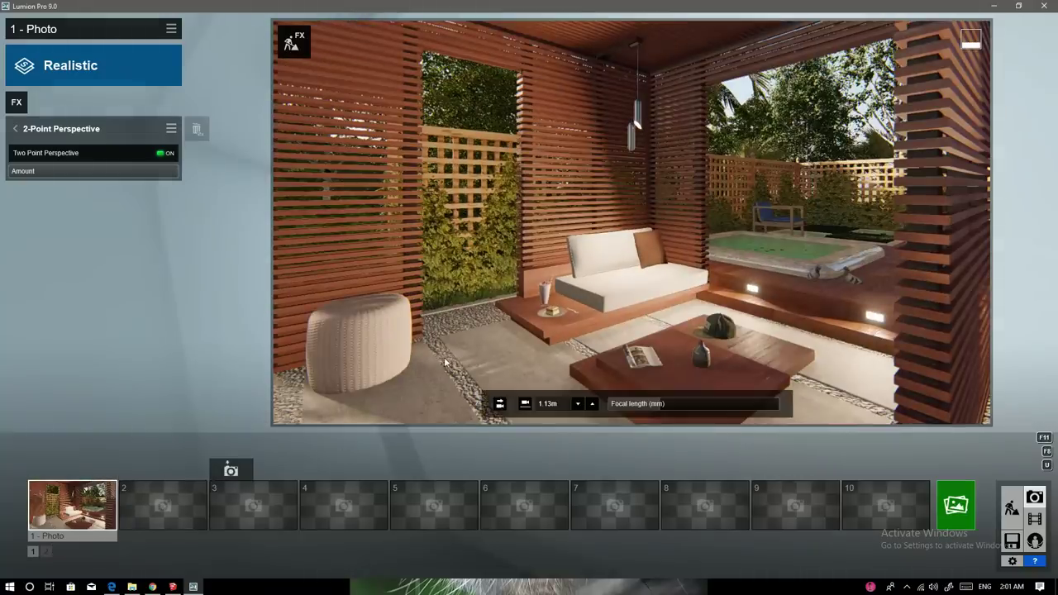
pyautogui.click(956, 505)
pyautogui.click(406, 441)
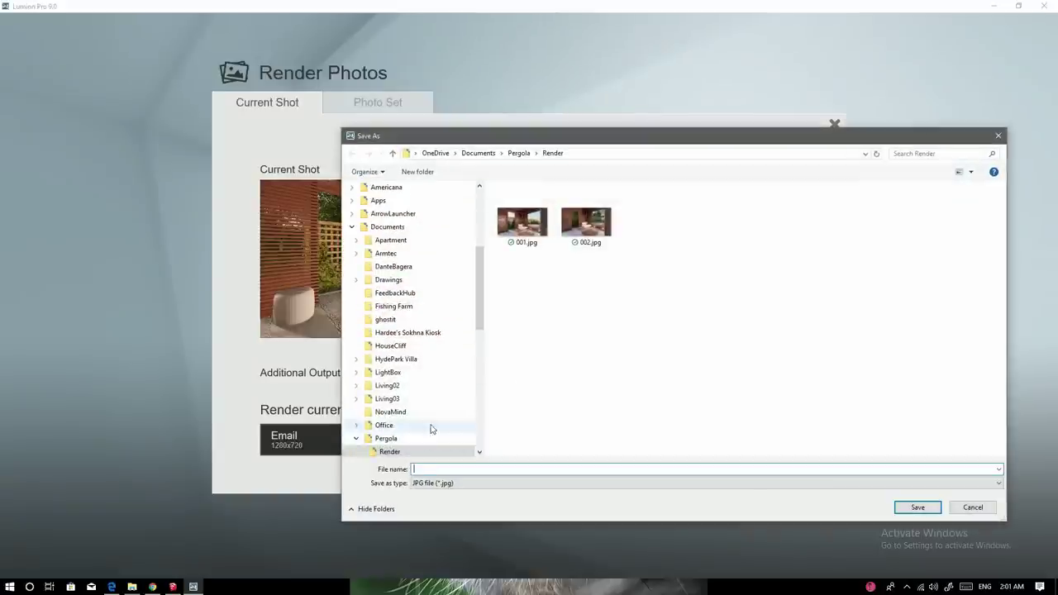
pyautogui.write('0')
pyautogui.press('Return')
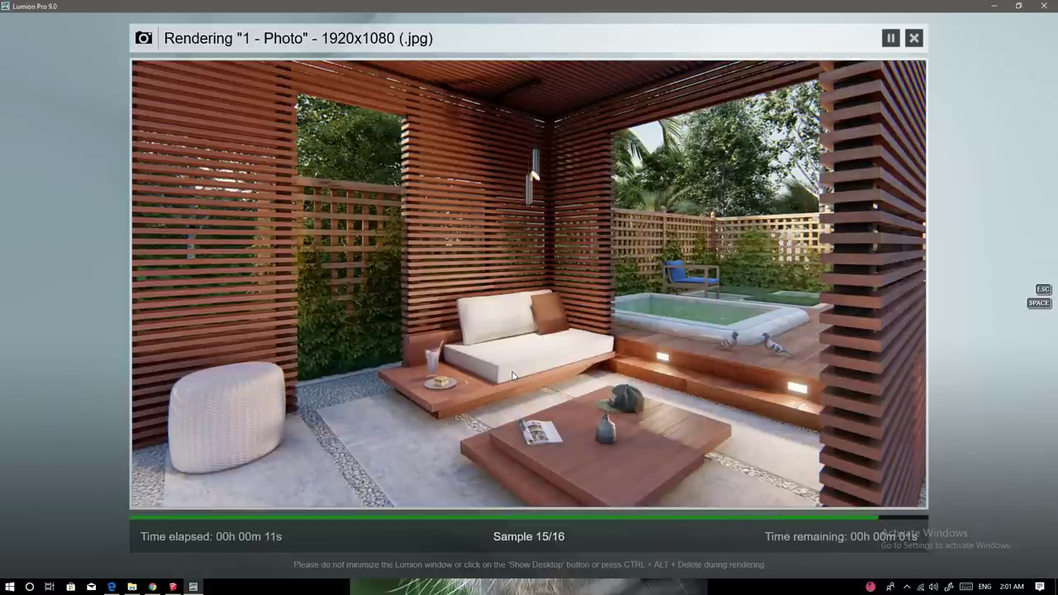
# Step: Close the render preview and review the Hyperlight and Shadow effect settings
pyautogui.click(857, 491)
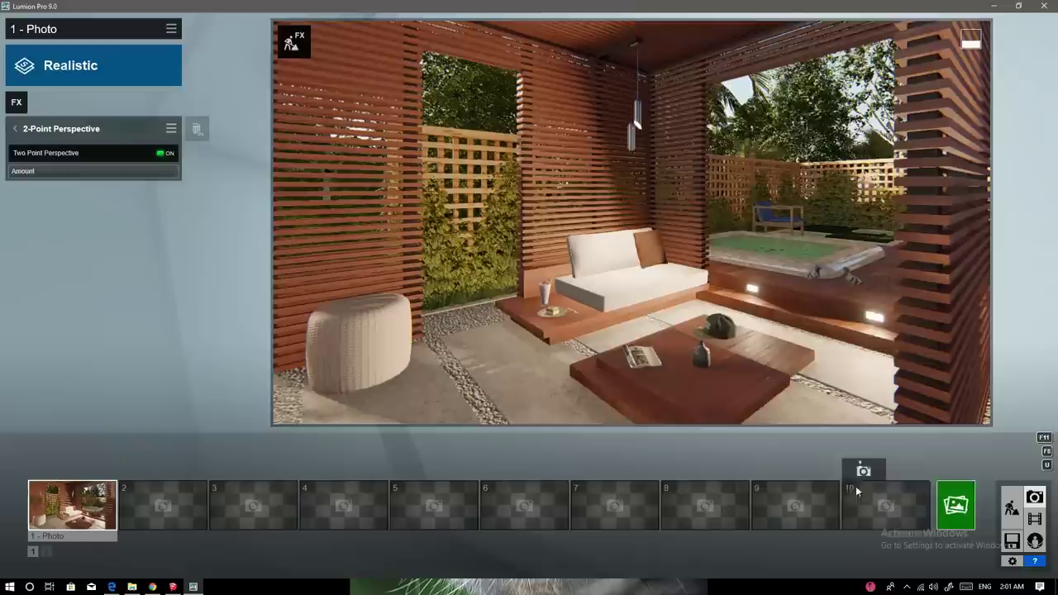
pyautogui.click(23, 130)
pyautogui.click(61, 299)
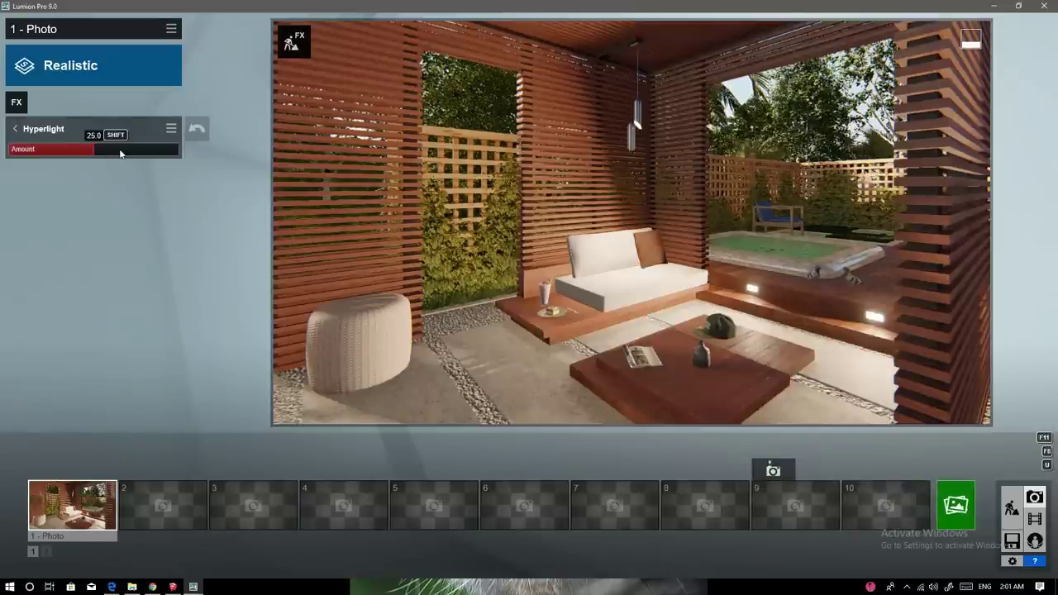
pyautogui.click(20, 128)
pyautogui.click(37, 350)
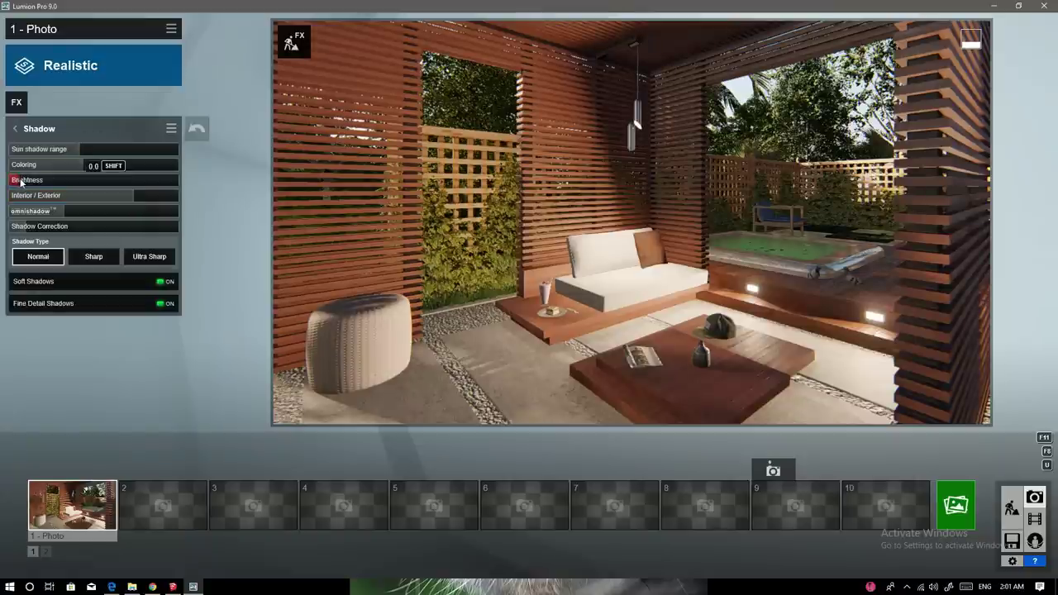
pyautogui.click(18, 129)
# Step: Raise the Real Skies brightness from 1.0 to about 1.3
pyautogui.click(50, 161)
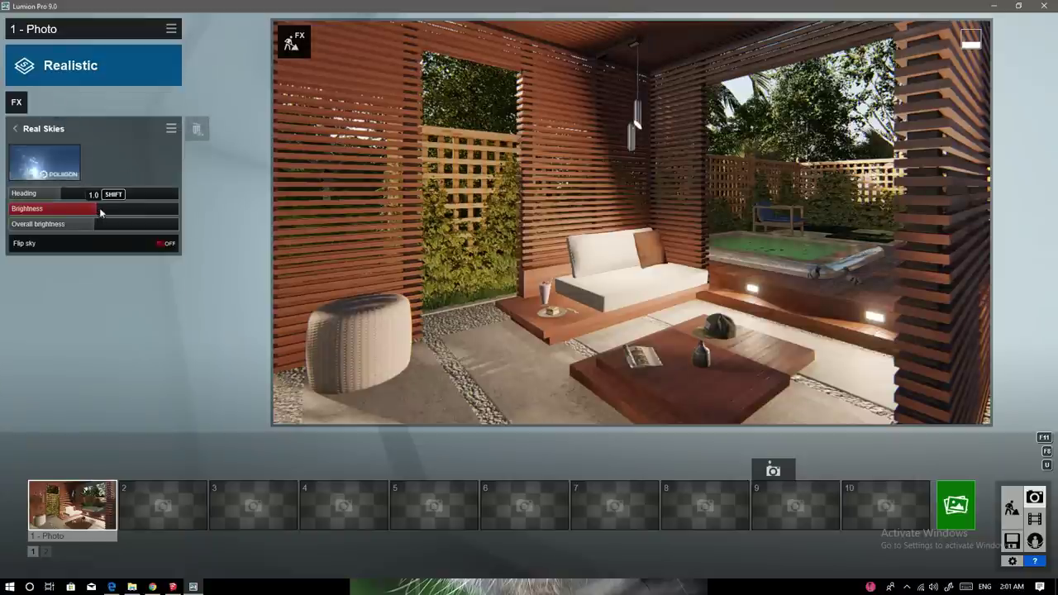
pyautogui.moveTo(100, 213); pyautogui.dragTo(124, 212)
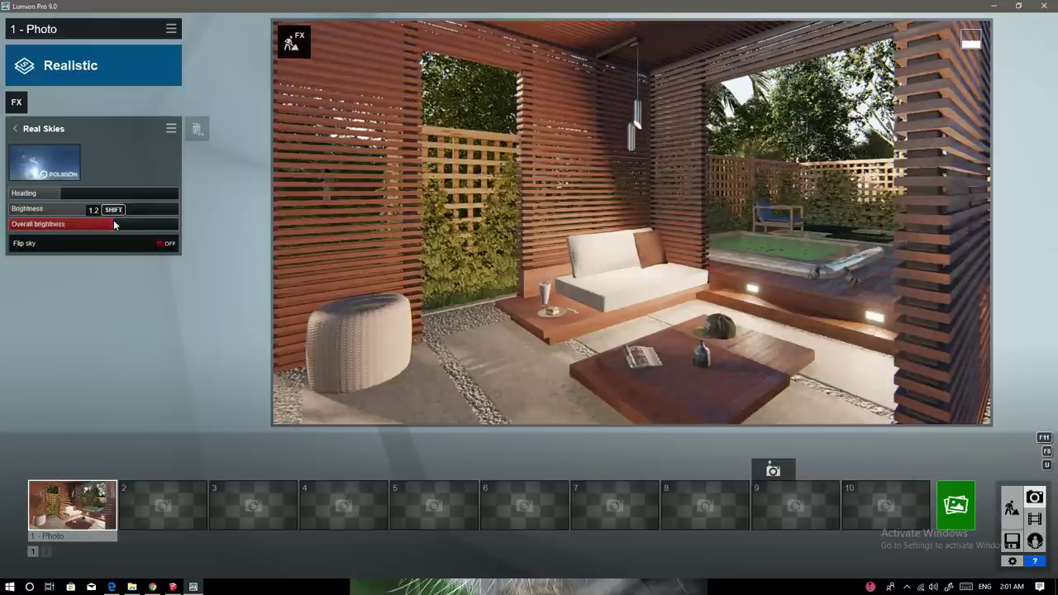
pyautogui.click(15, 129)
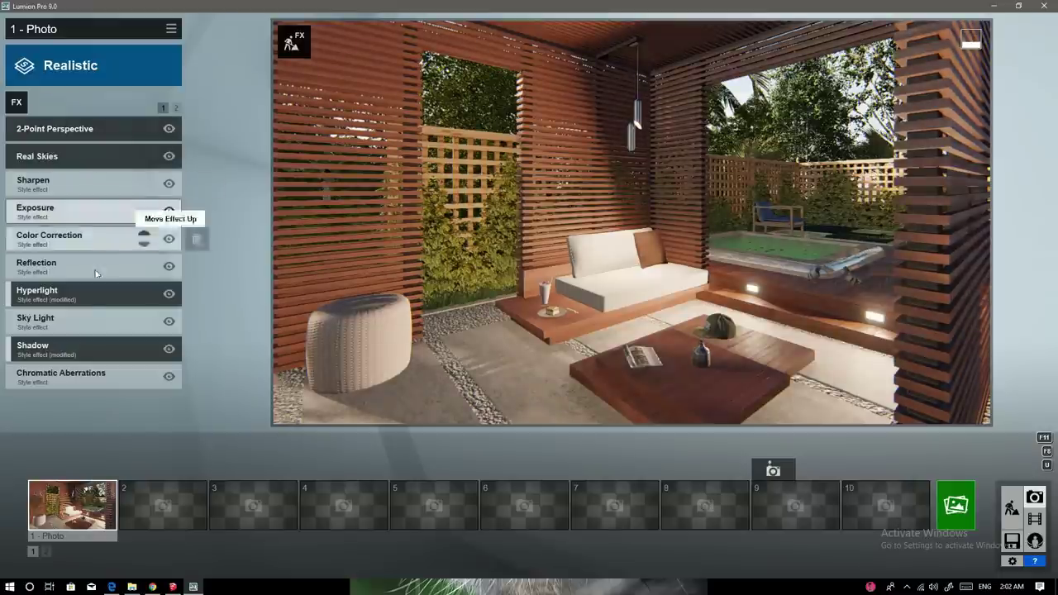
pyautogui.click(20, 239)
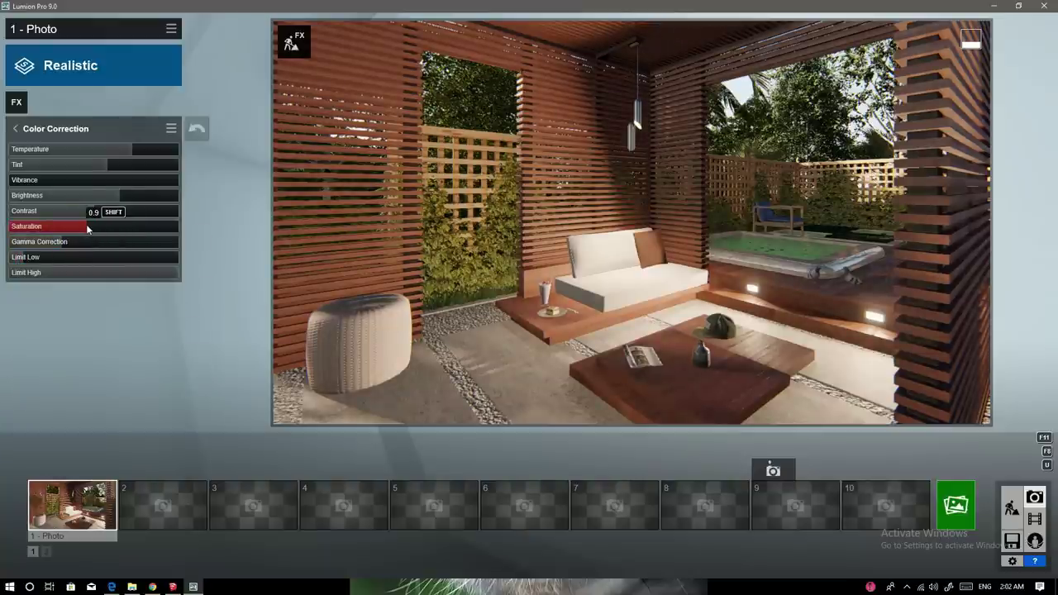
# Step: Render '1 - Photo' as a 1920x1080 JPG into Pergola\Render, then open the Reflection effect settings
pyautogui.click(956, 505)
pyautogui.click(454, 444)
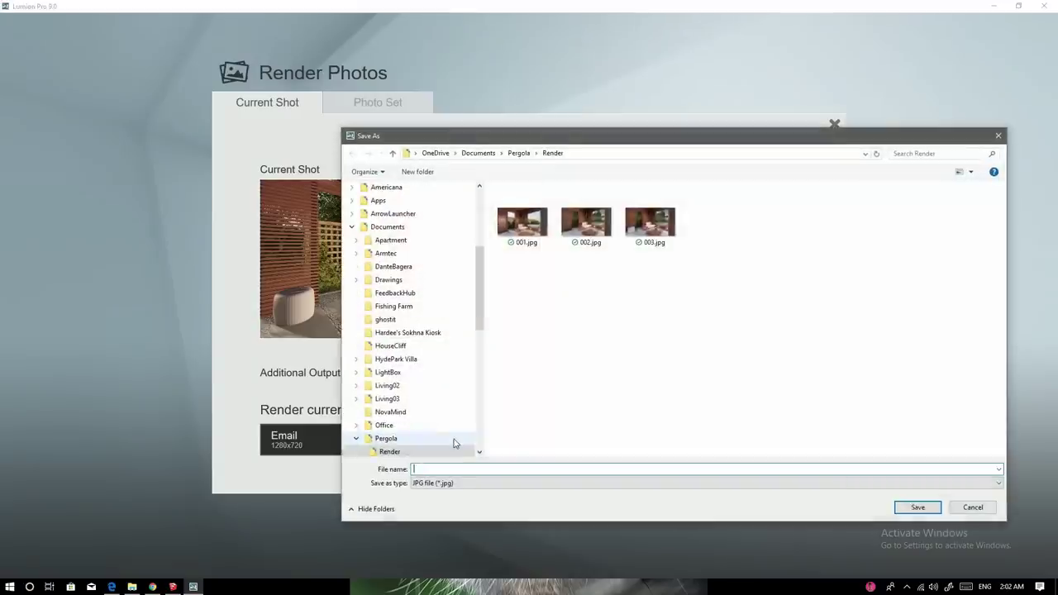
pyautogui.write('0')
pyautogui.press('Return')
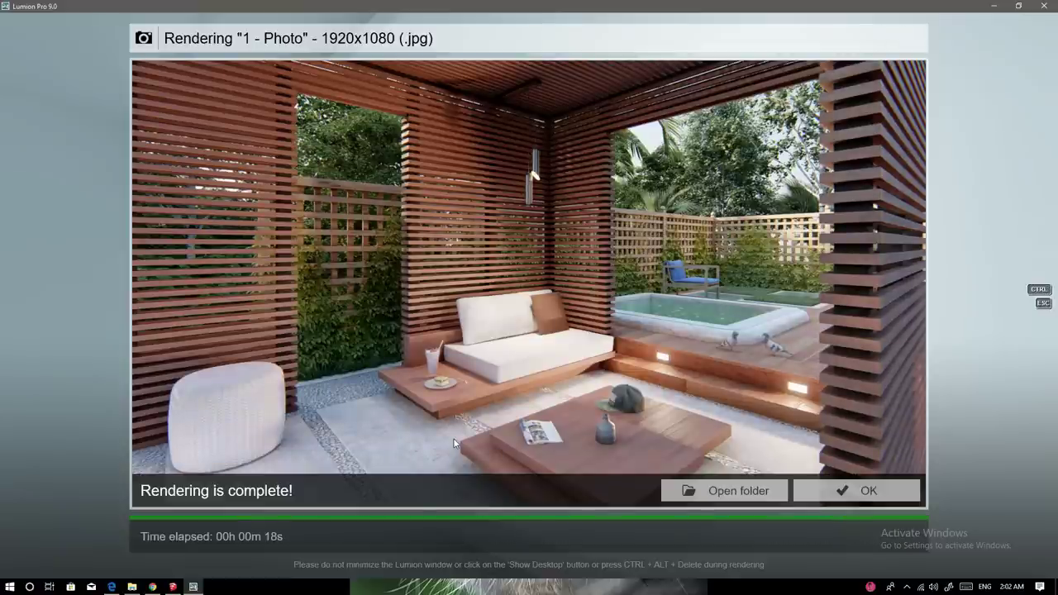
pyautogui.click(860, 490)
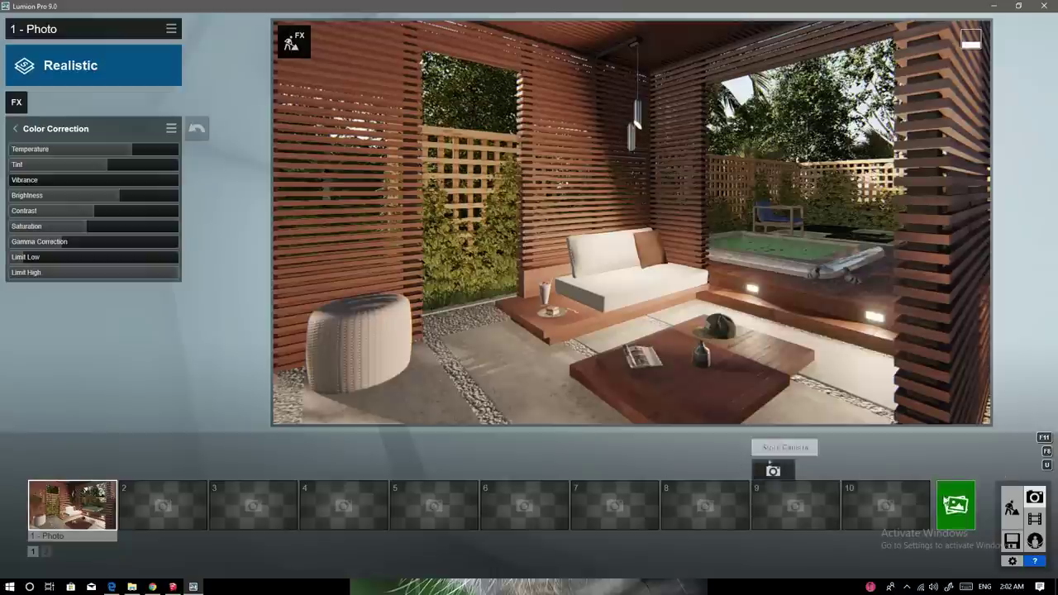
pyautogui.click(14, 128)
pyautogui.click(61, 205)
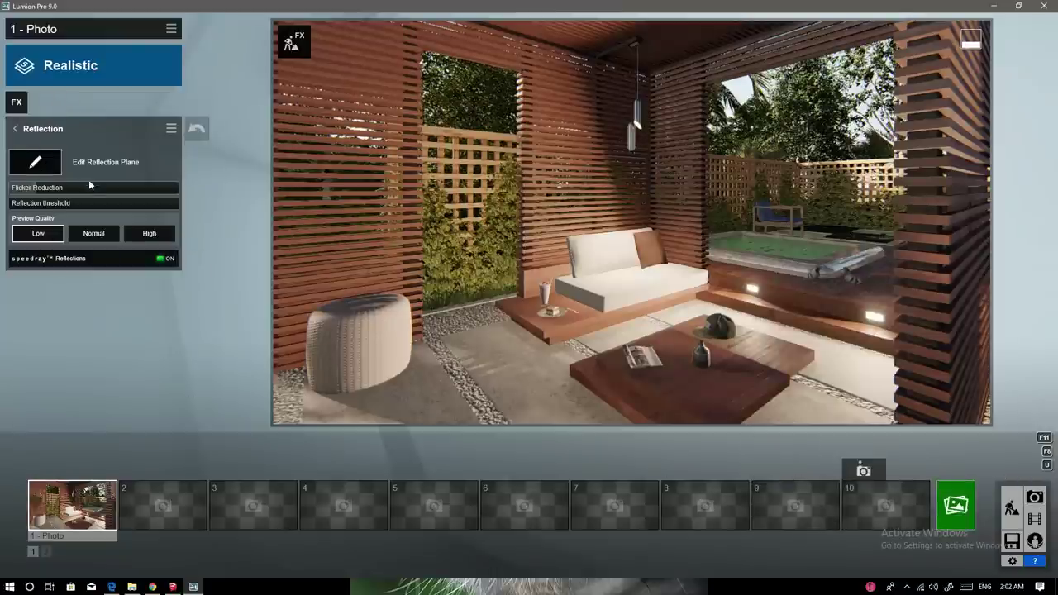
# Step: Add two reflection planes on the pool surface
pyautogui.click(83, 162)
pyautogui.click(50, 554)
pyautogui.click(762, 339)
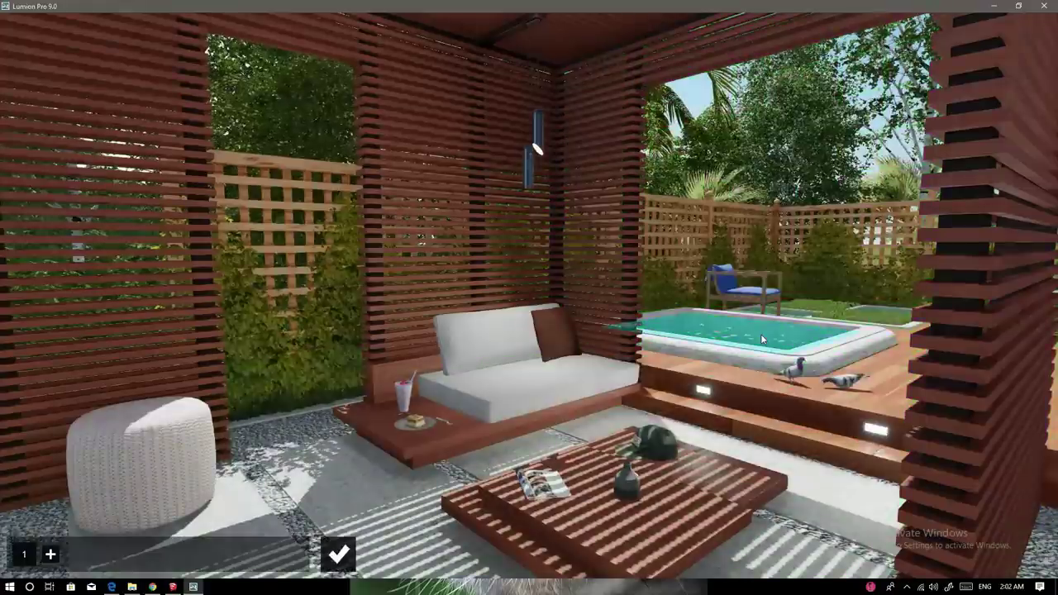
pyautogui.click(49, 554)
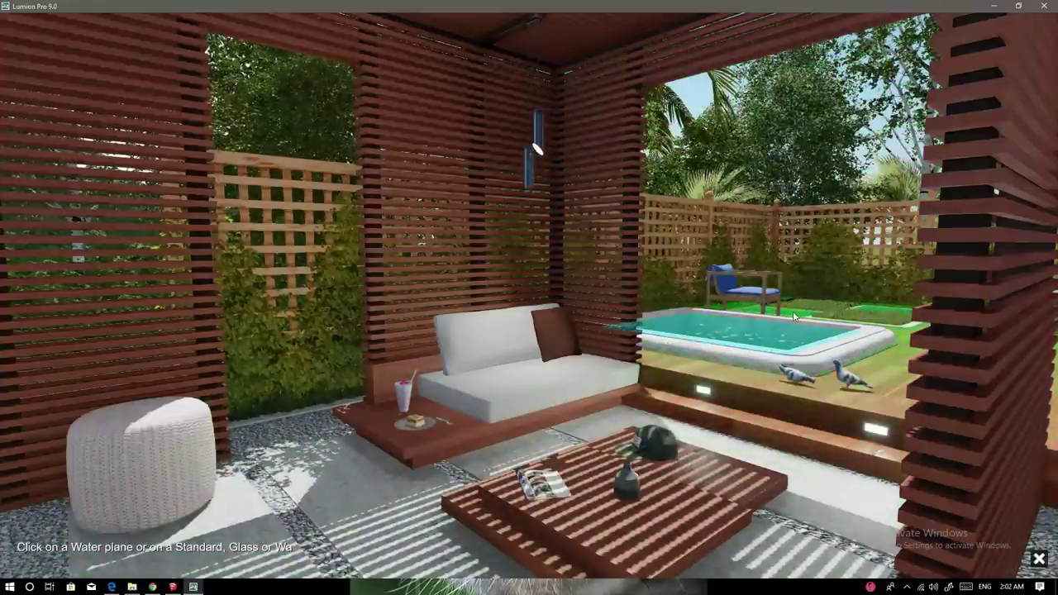
pyautogui.click(794, 316)
pyautogui.click(338, 548)
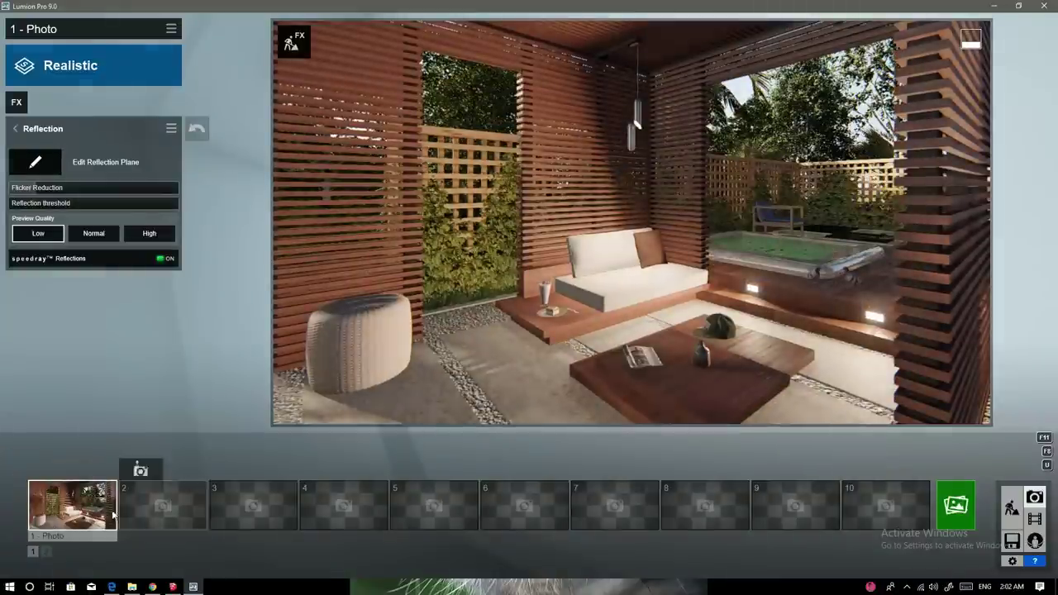
# Step: Add two more reflection planes on the surfaces around the pool
pyautogui.click(35, 162)
pyautogui.click(81, 551)
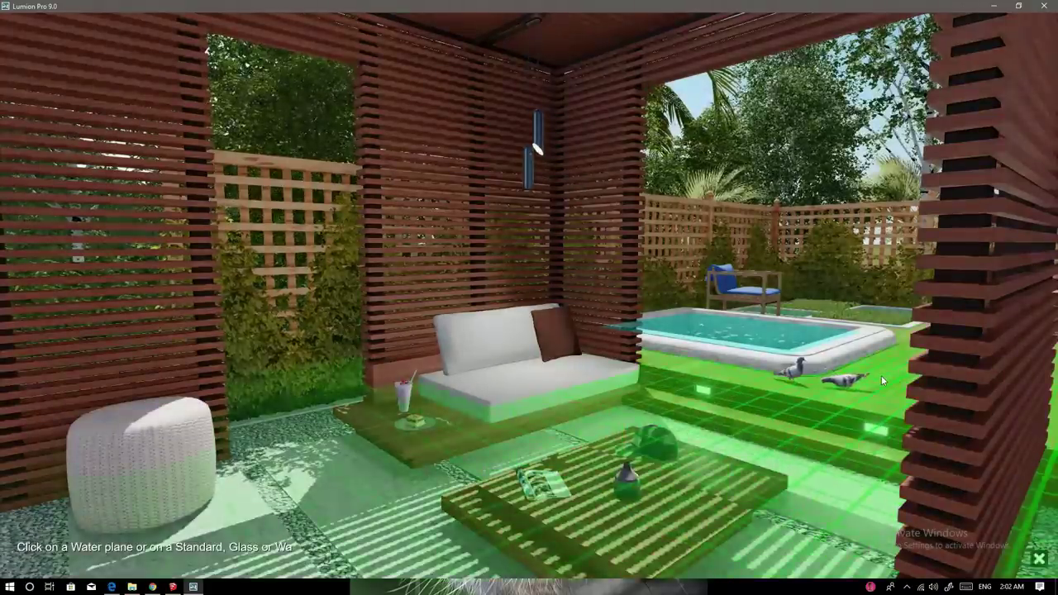
pyautogui.click(883, 380)
pyautogui.click(109, 549)
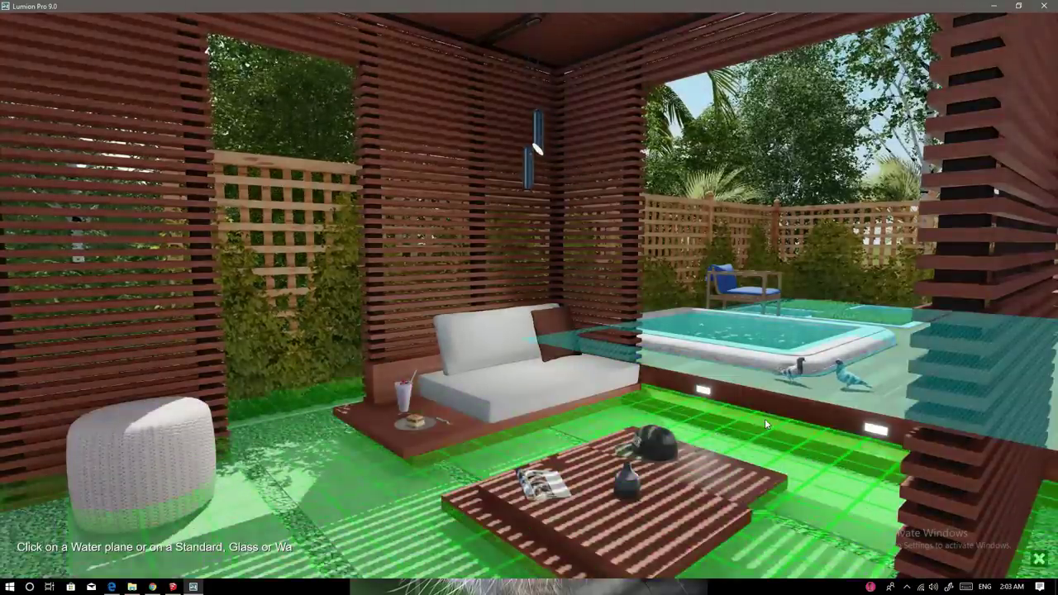
pyautogui.click(765, 419)
pyautogui.click(338, 547)
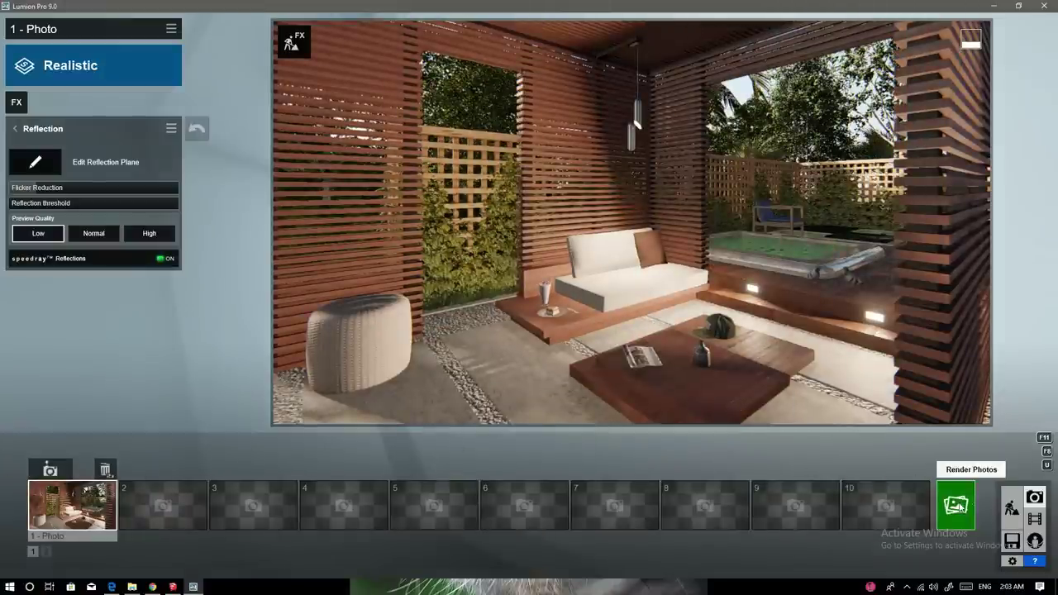
# Step: Re-render the photo at 1920x1080, overwriting the previous render file
pyautogui.click(956, 504)
pyautogui.click(426, 438)
pyautogui.doubleClick(717, 220)
pyautogui.click(551, 339)
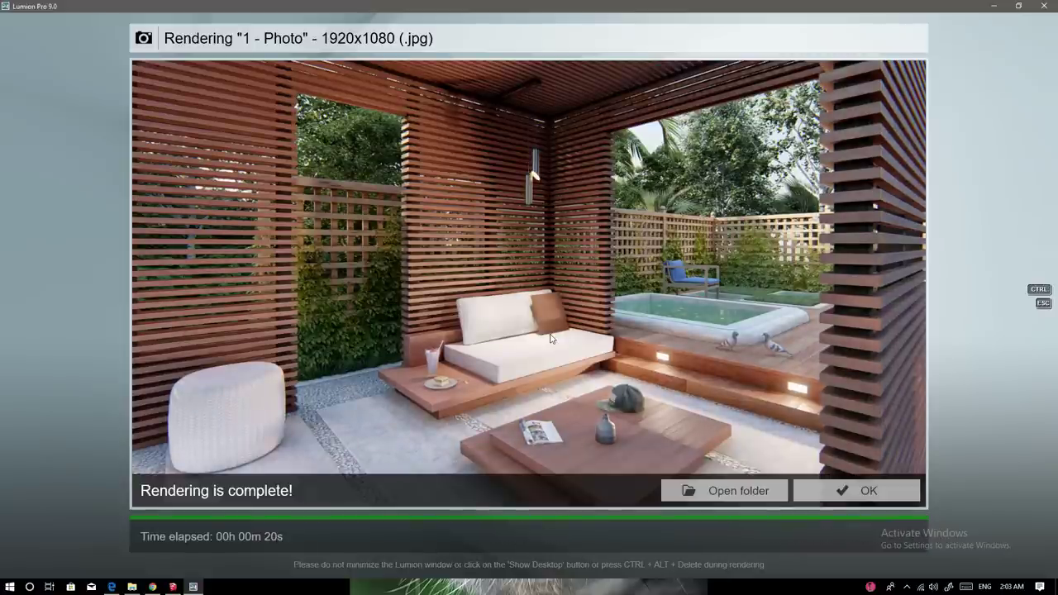
pyautogui.click(857, 491)
# Step: Lower the Real Skies brightness and raise the Sky Light brightness
pyautogui.click(16, 101)
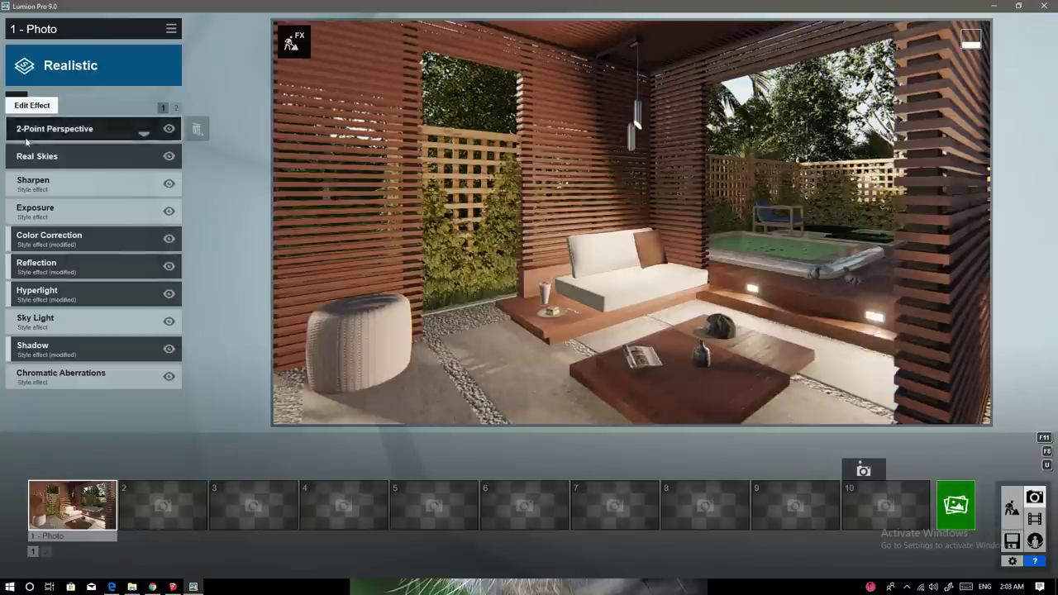
pyautogui.click(38, 149)
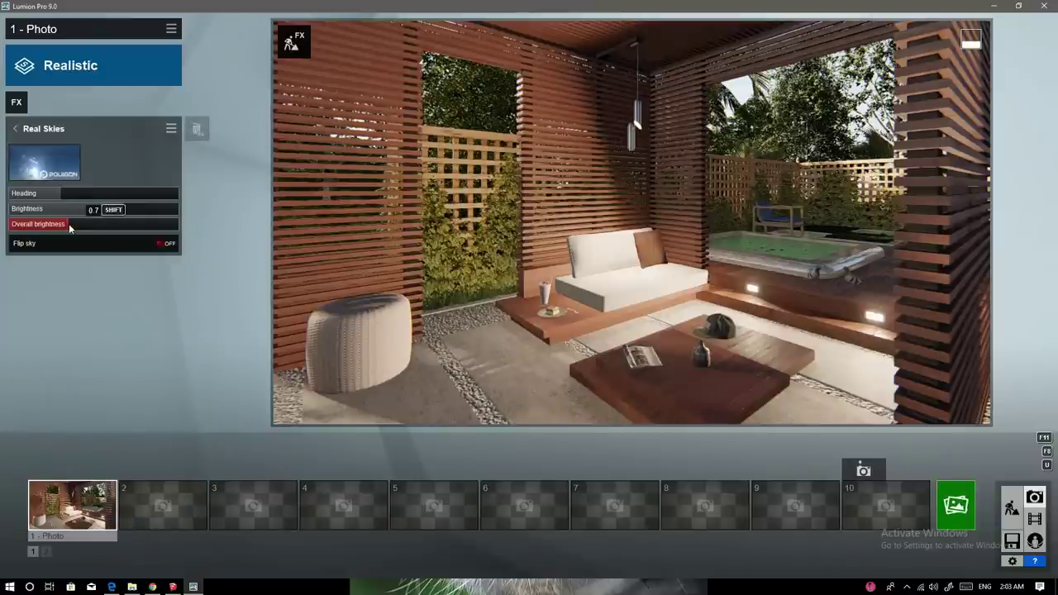
pyautogui.moveTo(103, 212); pyautogui.dragTo(111, 207)
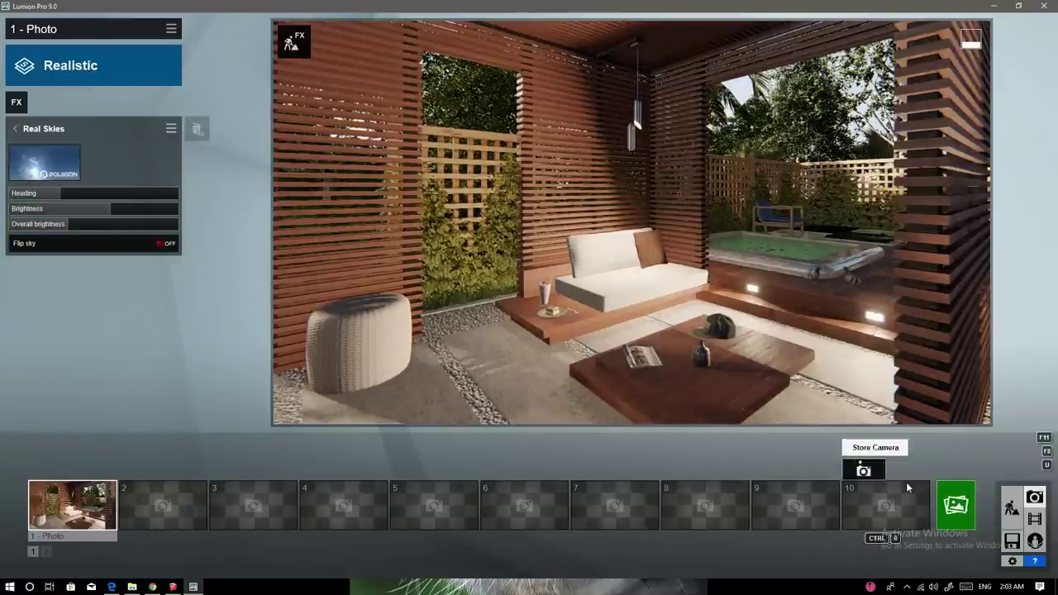
pyautogui.click(15, 129)
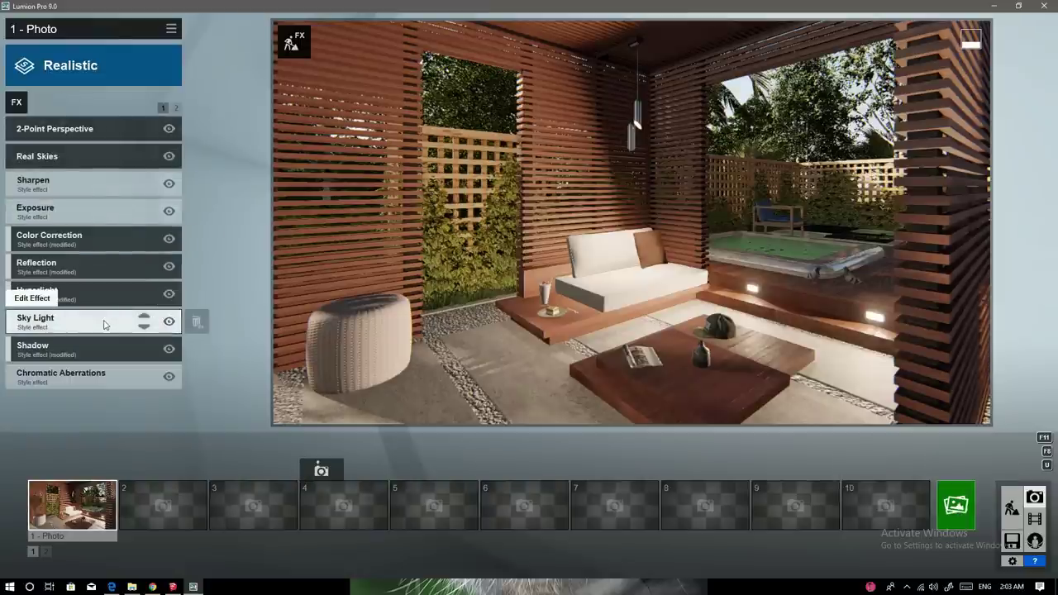
pyautogui.click(37, 320)
pyautogui.moveTo(124, 150); pyautogui.dragTo(151, 154)
# Step: Re-render the photo at 1920x1080 over the previous file
pyautogui.click(956, 507)
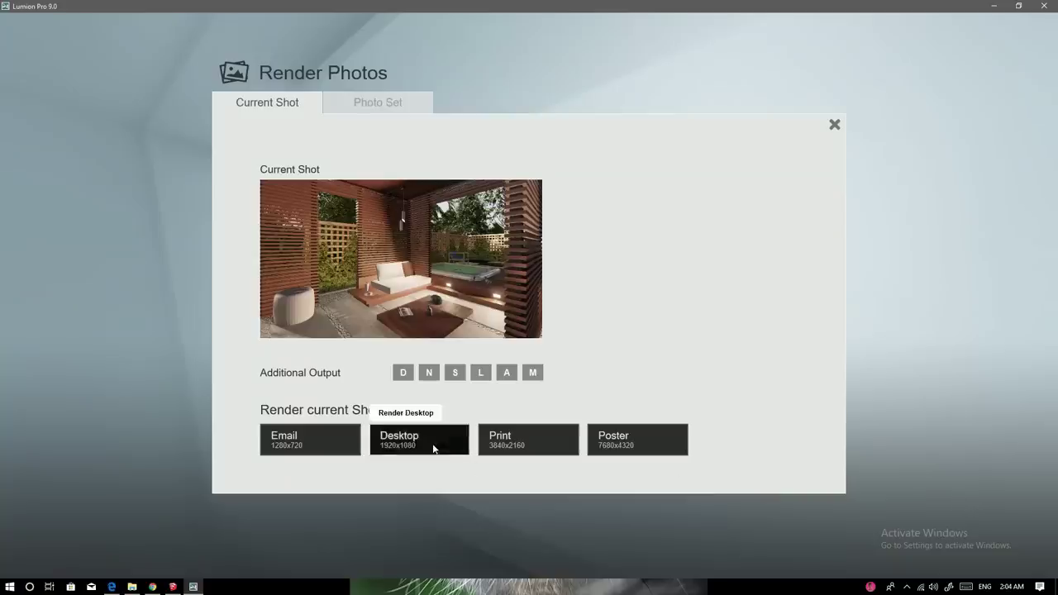
pyautogui.click(433, 439)
pyautogui.click(917, 505)
pyautogui.click(546, 335)
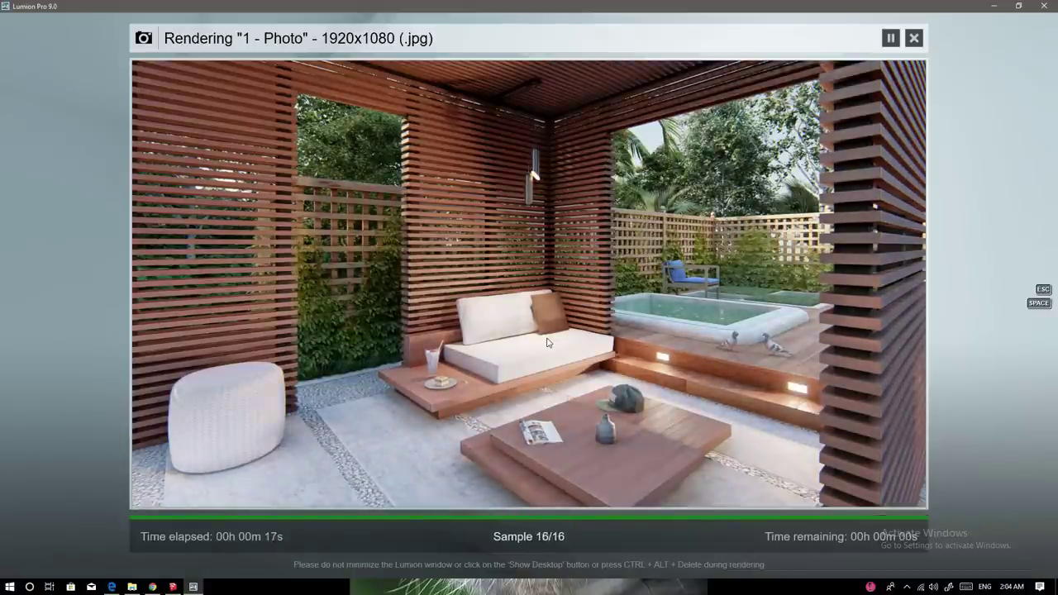
# Step: Close the render preview and review the photo effects, including Sharpen settings
pyautogui.click(860, 490)
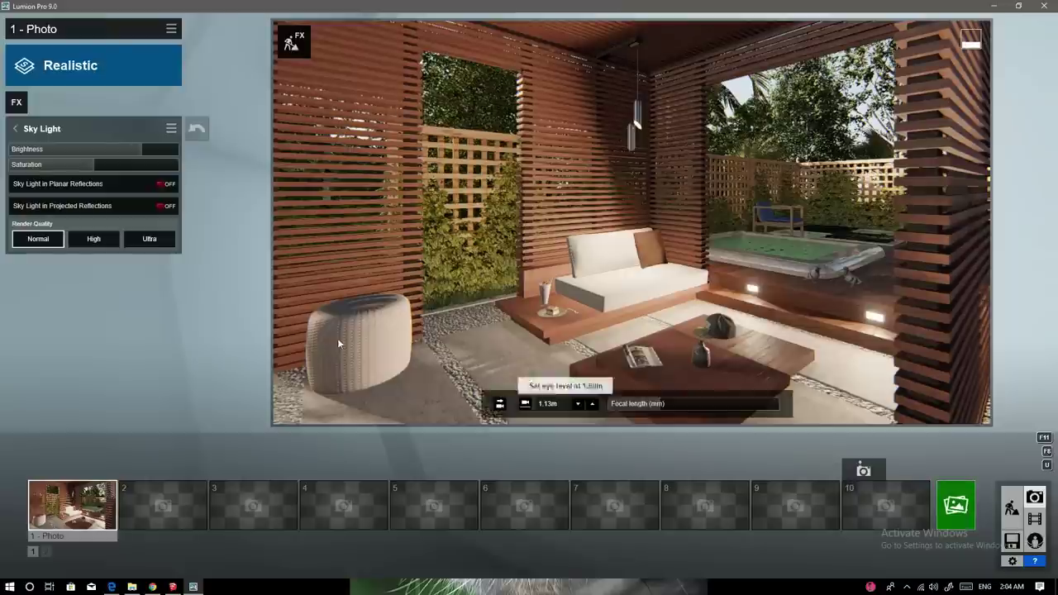
pyautogui.click(17, 101)
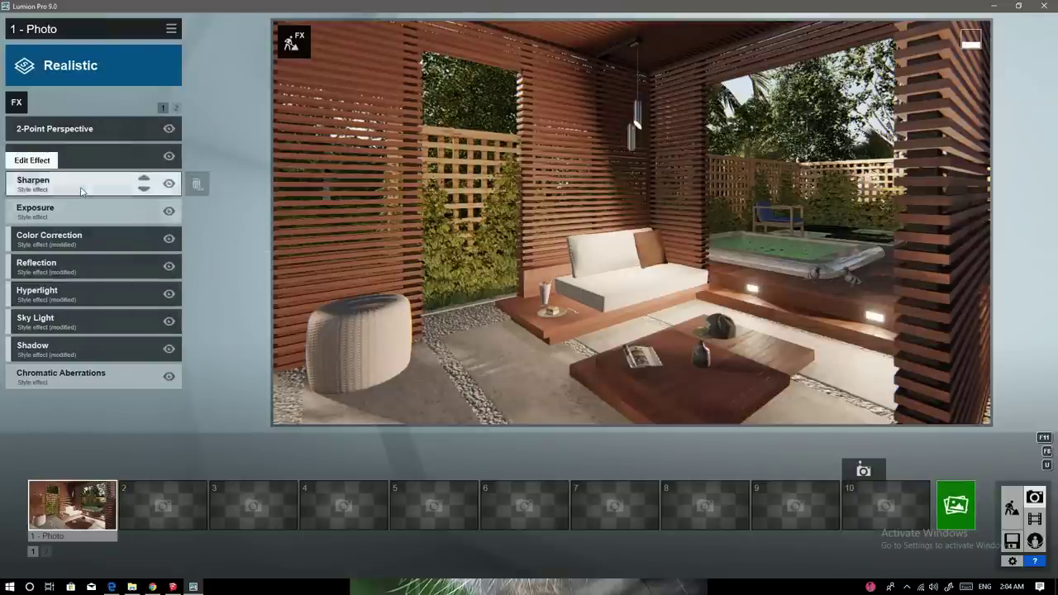
pyautogui.click(18, 181)
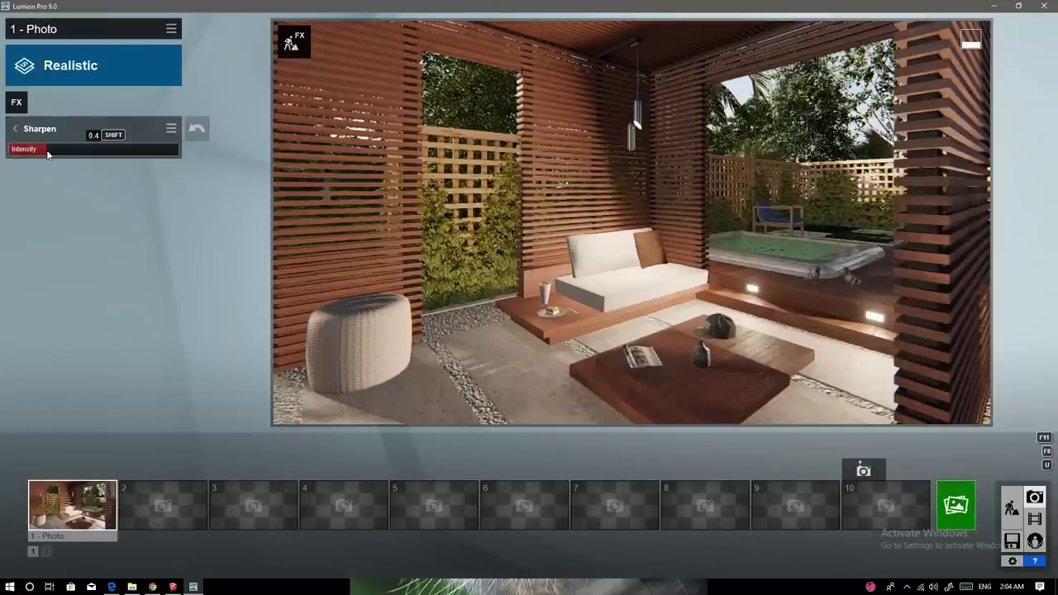
pyautogui.click(15, 129)
pyautogui.click(175, 108)
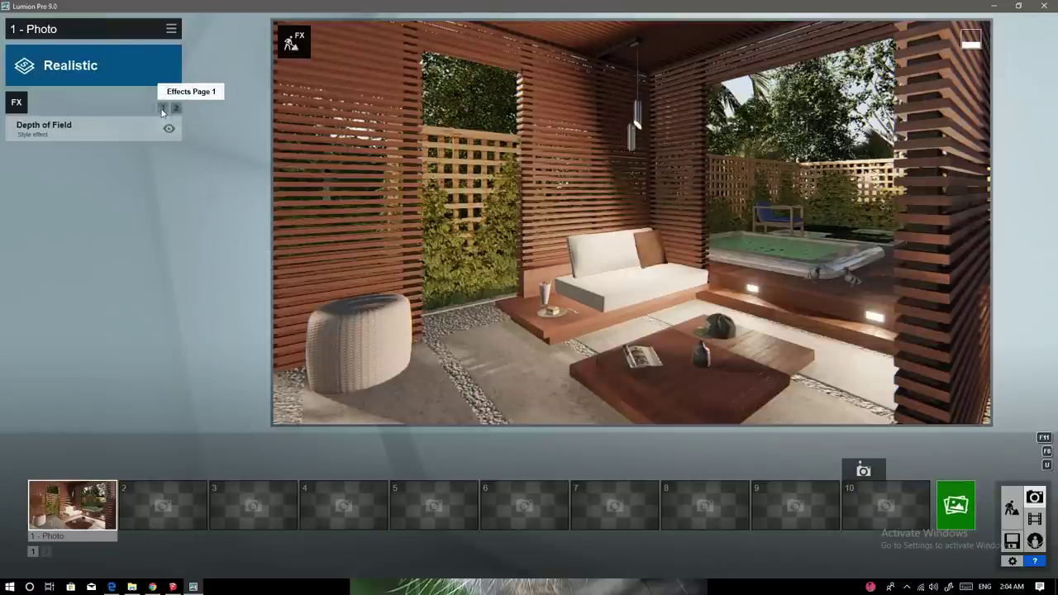
pyautogui.click(163, 107)
# Step: Nudge the photo camera slightly closer to the sofa, then go back to build mode
pyautogui.moveTo(528, 271); pyautogui.dragTo(554, 271, button='right')
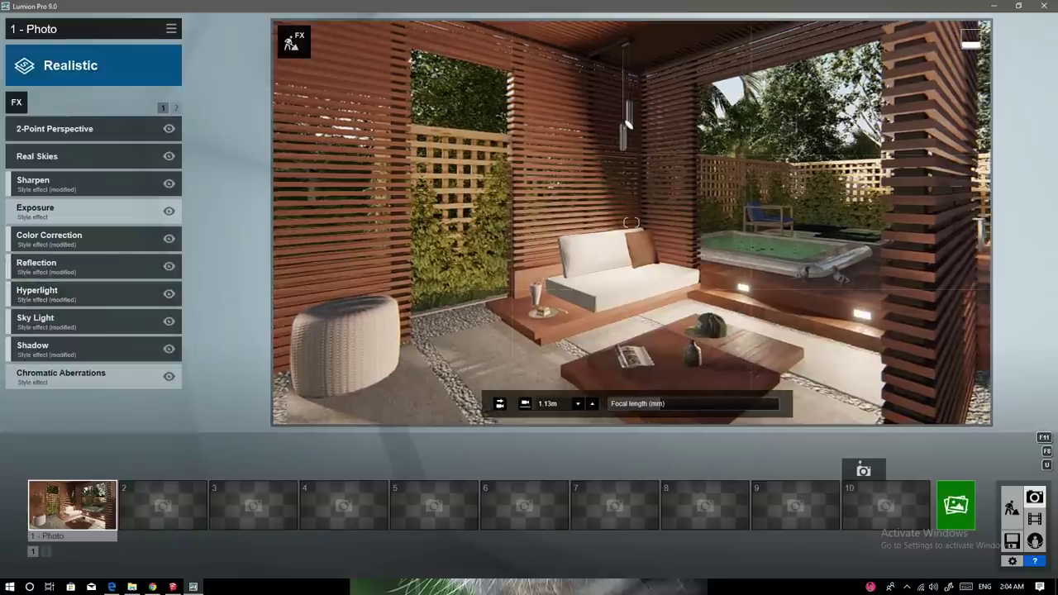
pyautogui.moveTo(631, 222); pyautogui.dragTo(595, 224, button='right')
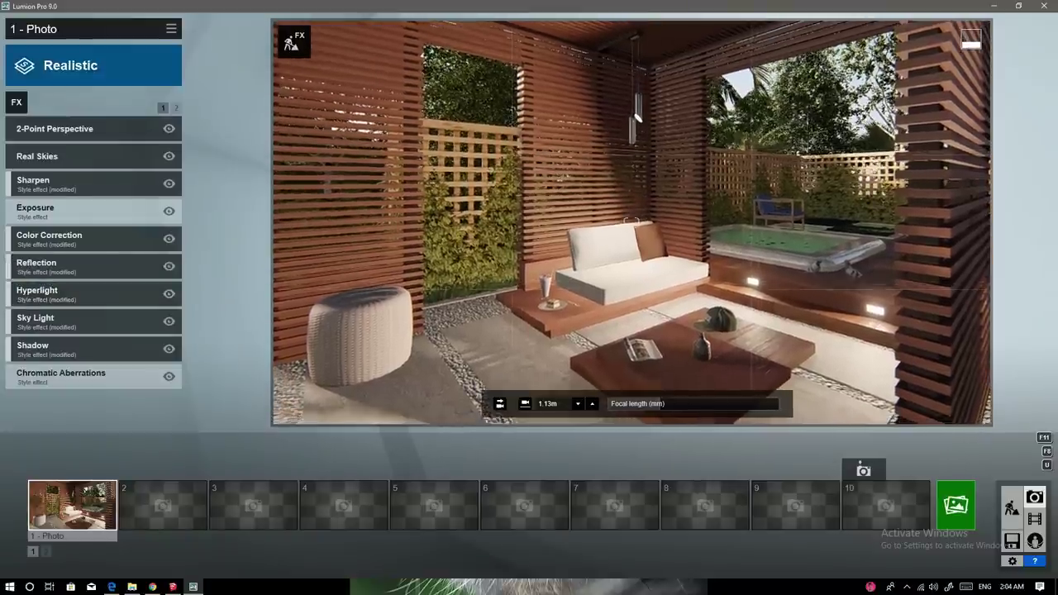
pyautogui.moveTo(526, 271); pyautogui.dragTo(546, 270, button='right')
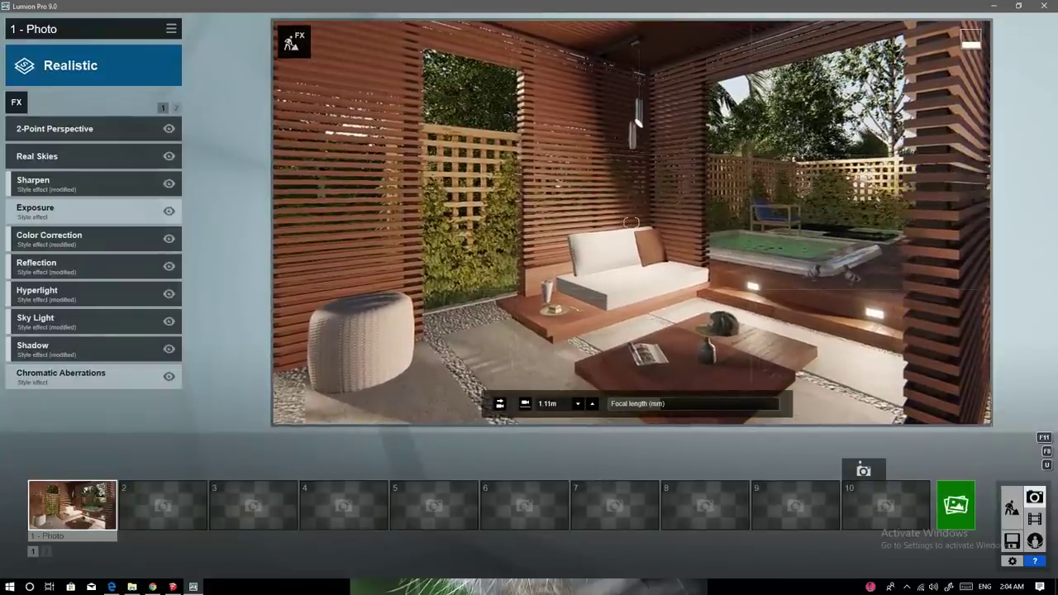
pyautogui.moveTo(631, 222); pyautogui.dragTo(616, 222, button='right')
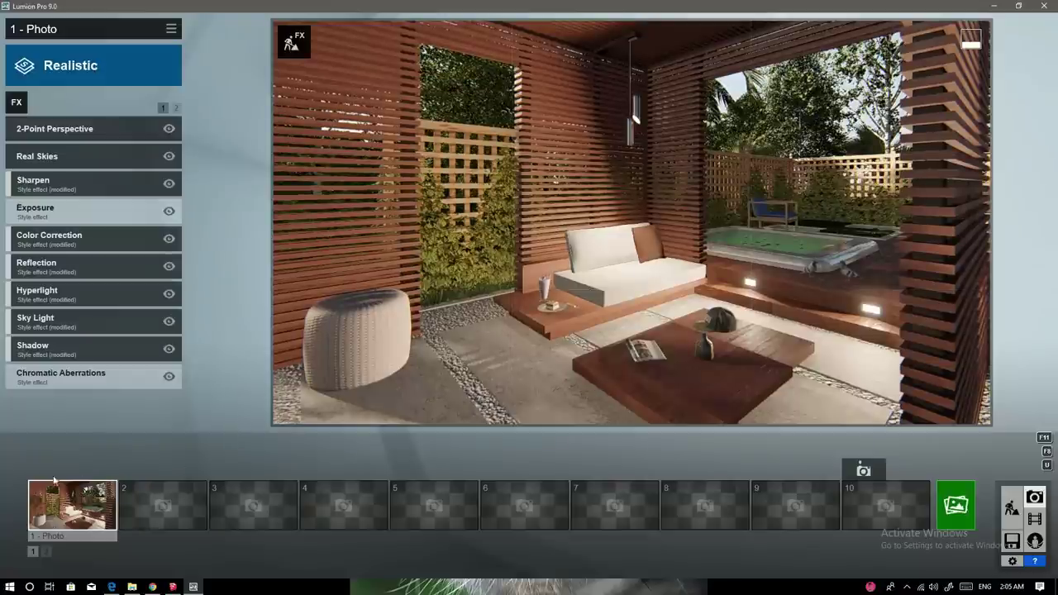
pyautogui.moveTo(73, 506)
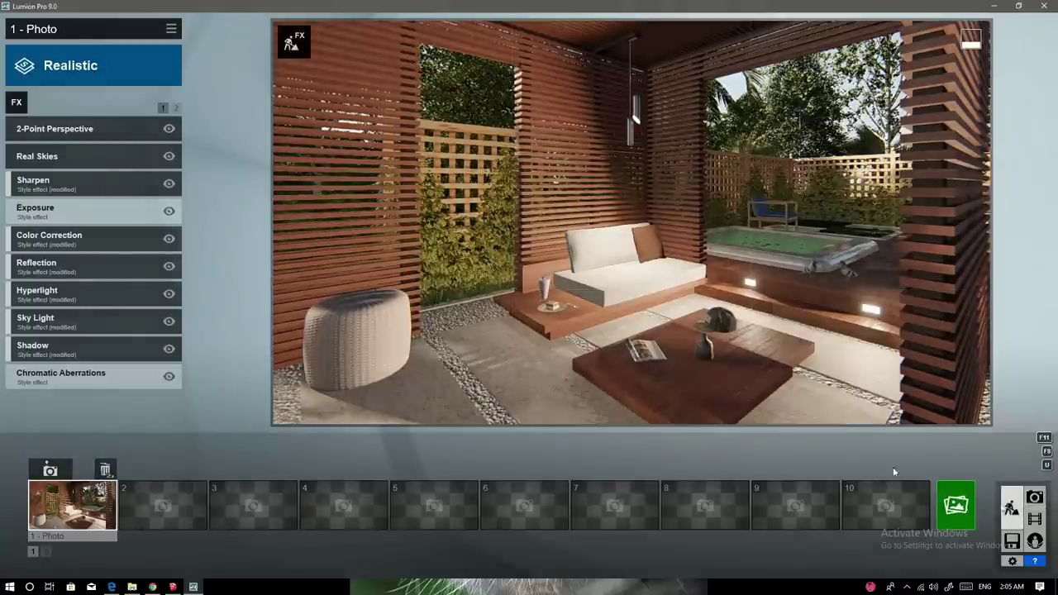
pyautogui.click(1012, 506)
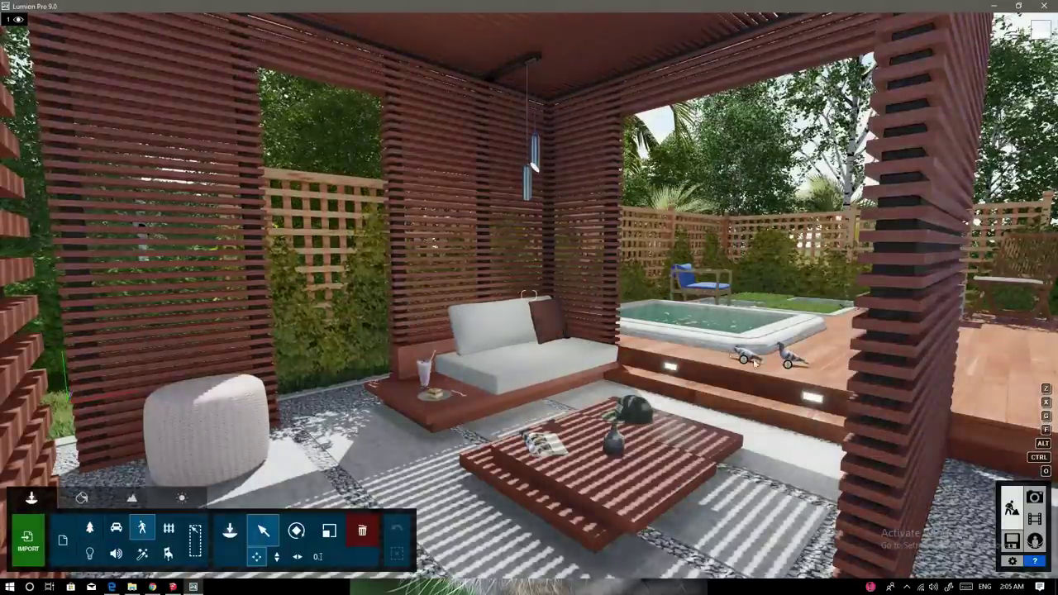
# Step: Move both pigeons about 0.4 m right and set the Real Skies heading to -5.8
pyautogui.click(754, 361)
pyautogui.moveTo(755, 361)
pyautogui.mouseDown()
pyautogui.moveTo(830, 366)
pyautogui.moveTo(794, 364)
pyautogui.mouseUp()
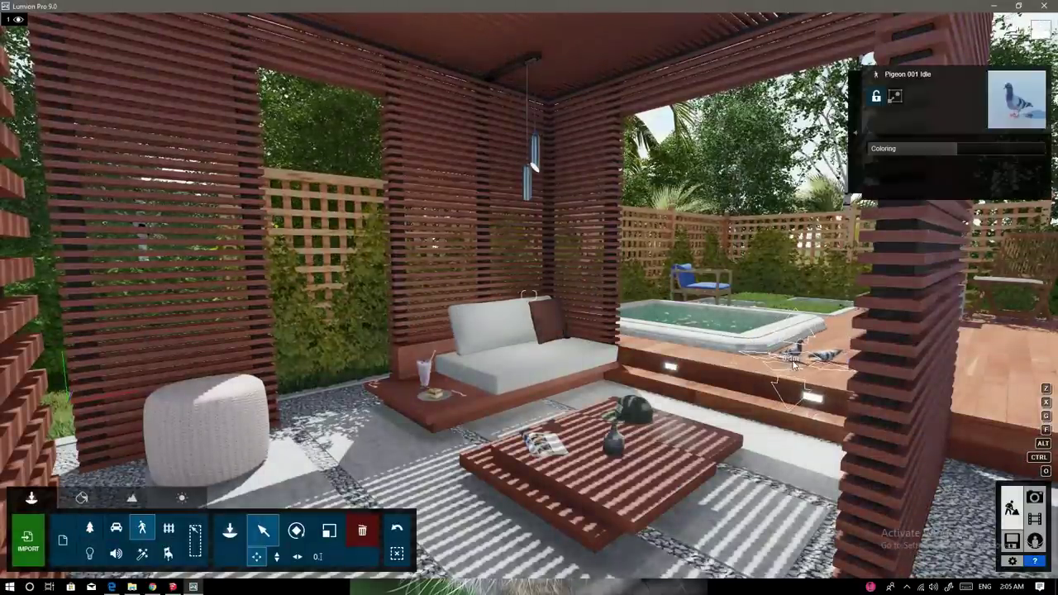
pyautogui.click(1035, 497)
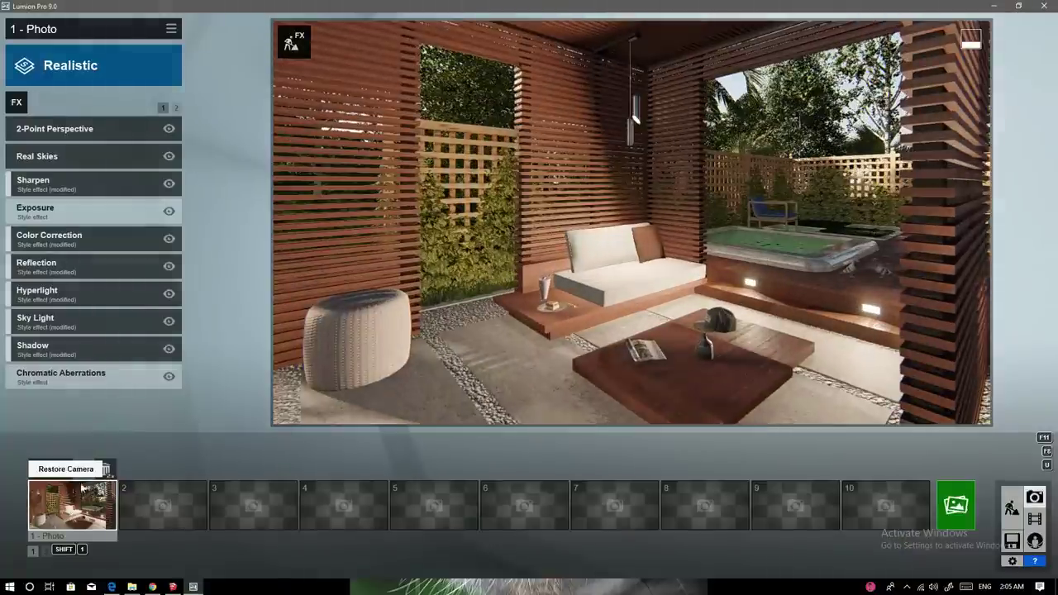
pyautogui.click(36, 156)
pyautogui.moveTo(64, 194); pyautogui.dragTo(111, 193)
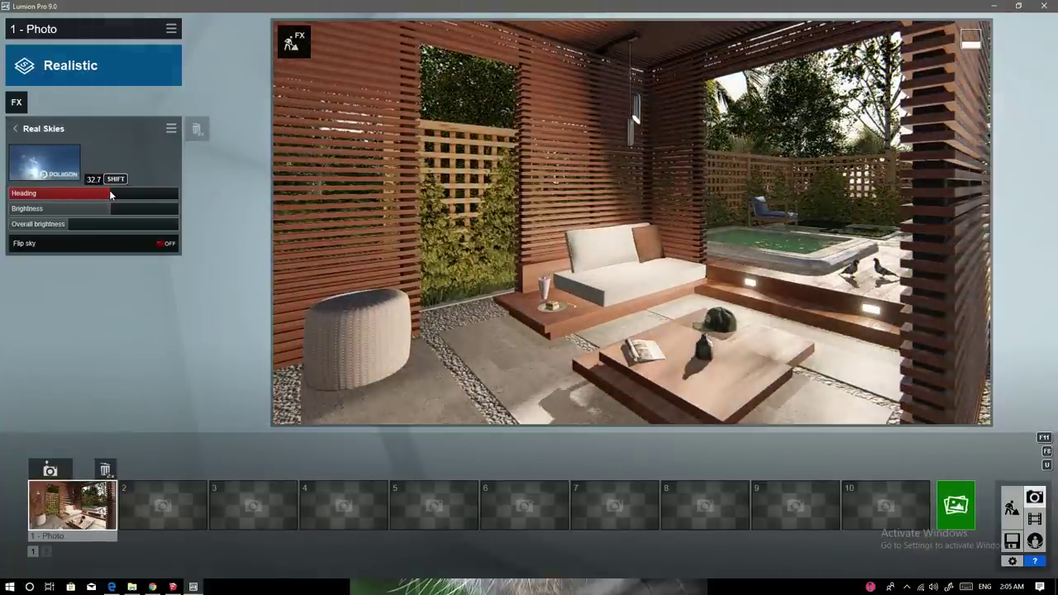
# Step: Render a 1920x1080 test photo, overwriting the existing image
pyautogui.click(956, 506)
pyautogui.click(413, 439)
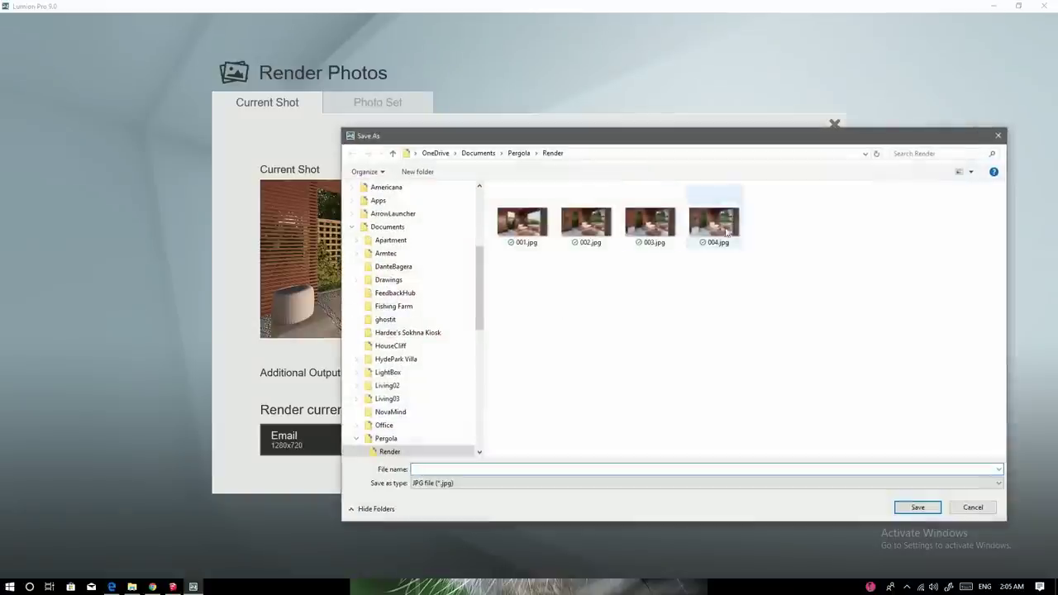
pyautogui.press('Return')
pyautogui.click(545, 334)
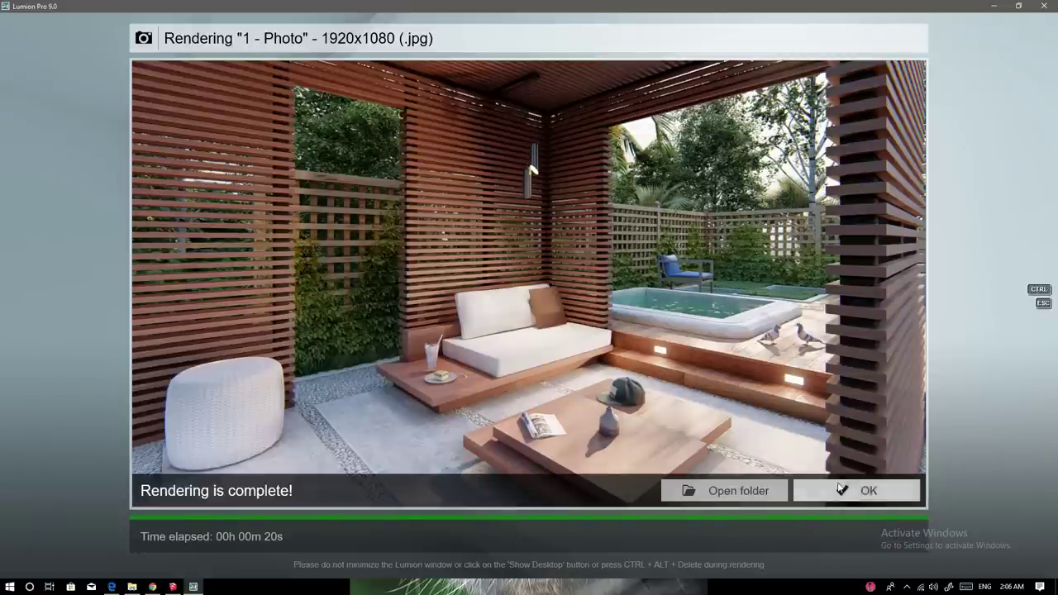
pyautogui.click(856, 490)
# Step: Adjust the brightness of the pendant lamp over the sofa and the two deck step lights
pyautogui.click(1012, 508)
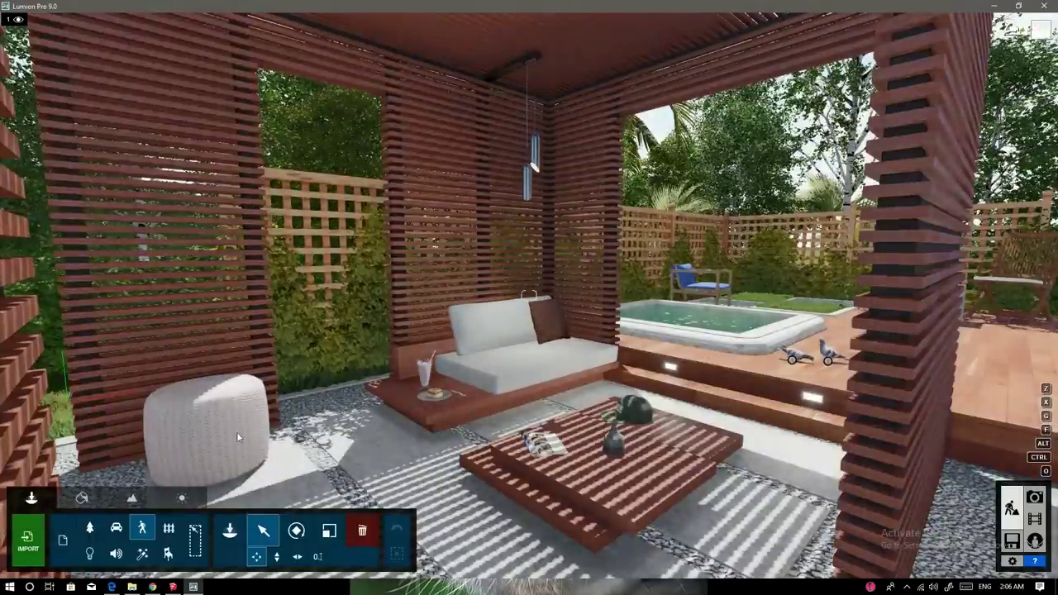
pyautogui.click(527, 193)
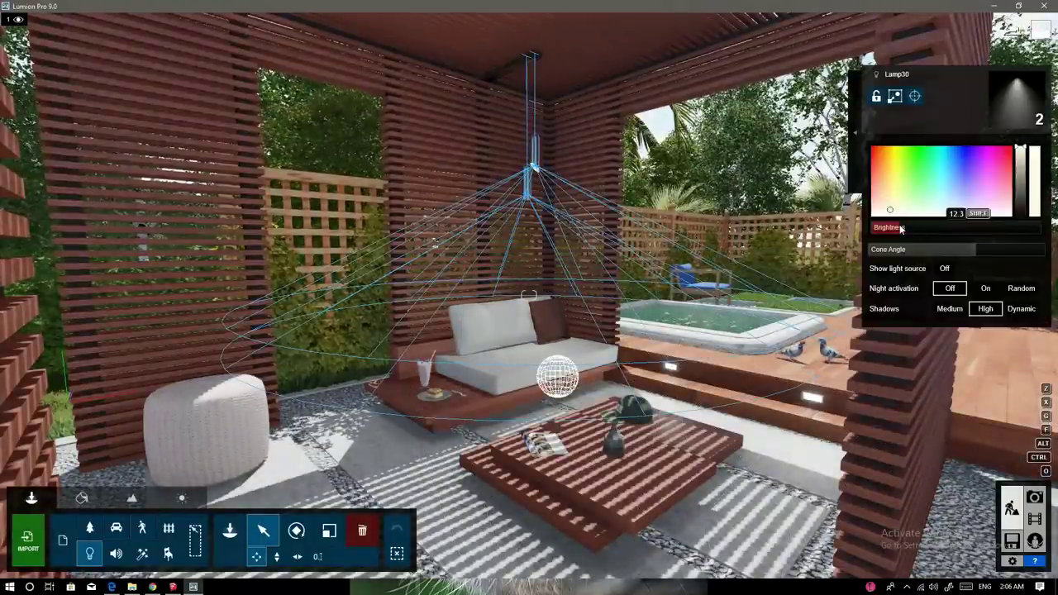
pyautogui.click(670, 367)
pyautogui.keyDown('ctrl'); pyautogui.click(813, 397); pyautogui.keyUp('ctrl')
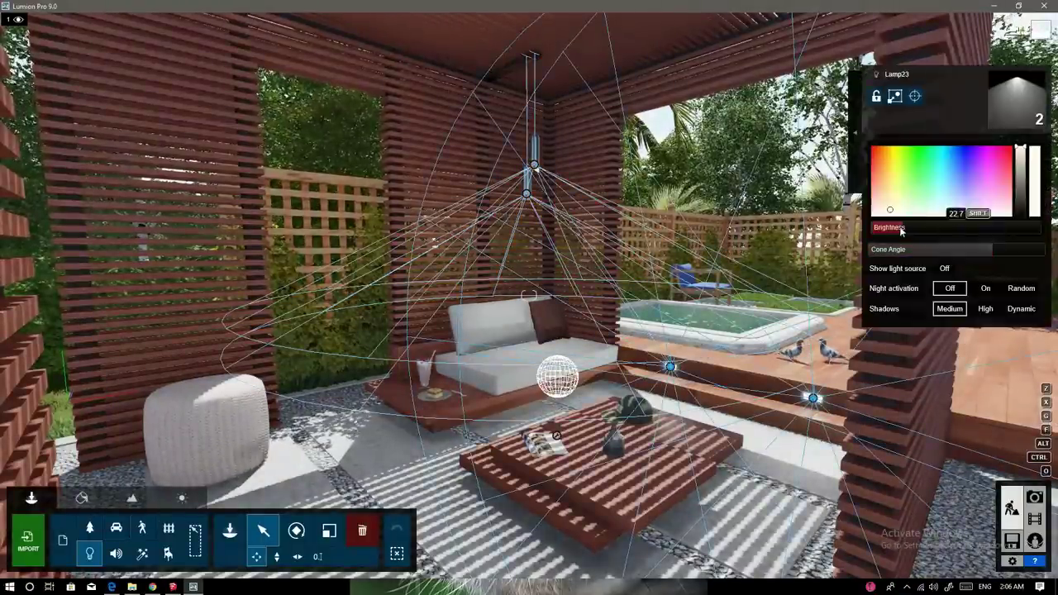
pyautogui.click(1034, 497)
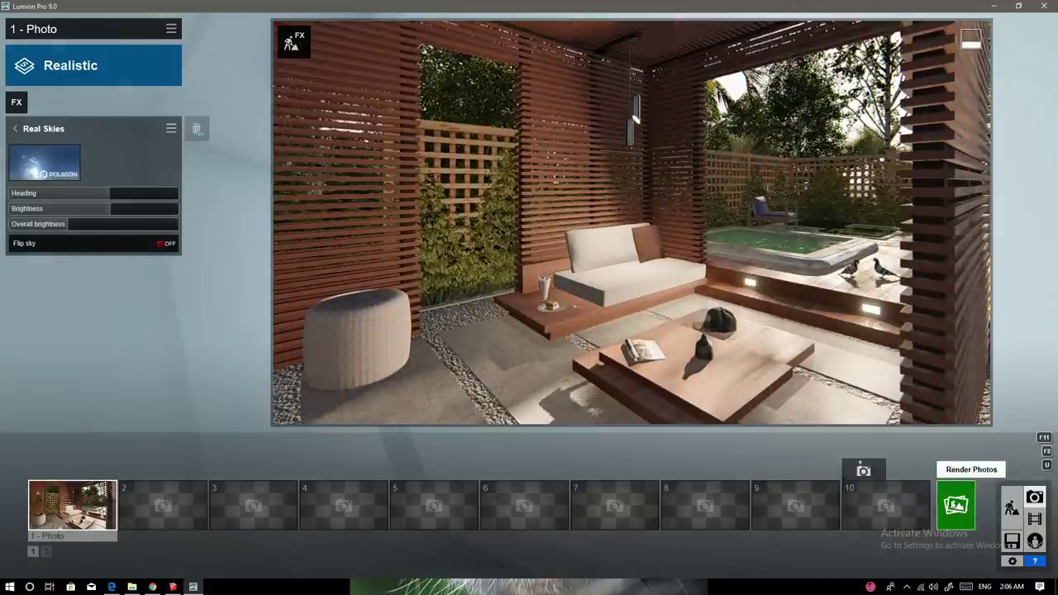
# Step: Render another 1920x1080 photo, saved as 004.jpg
pyautogui.click(956, 504)
pyautogui.click(423, 440)
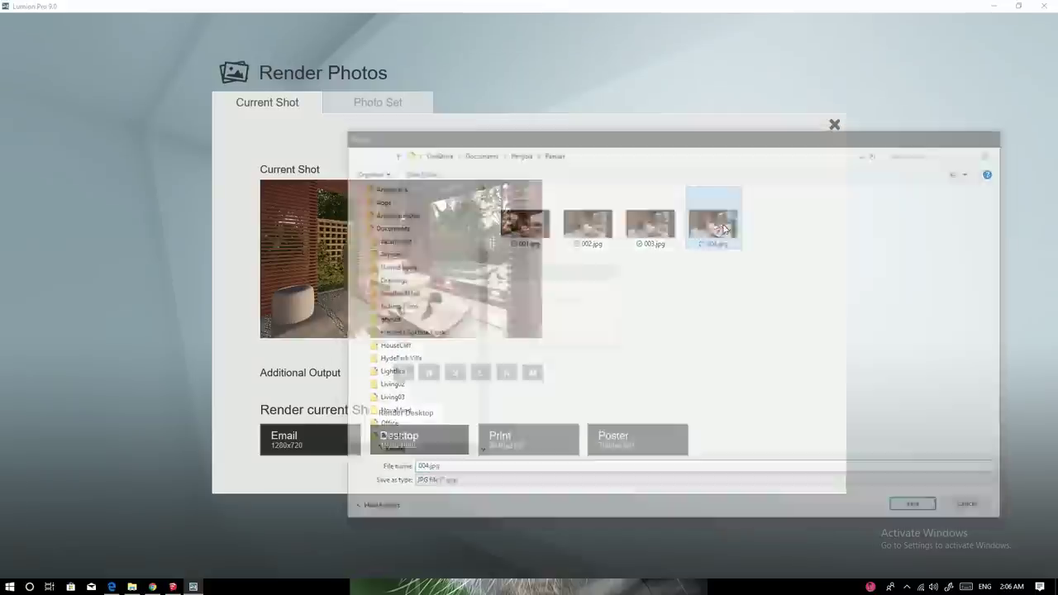
pyautogui.press('Return')
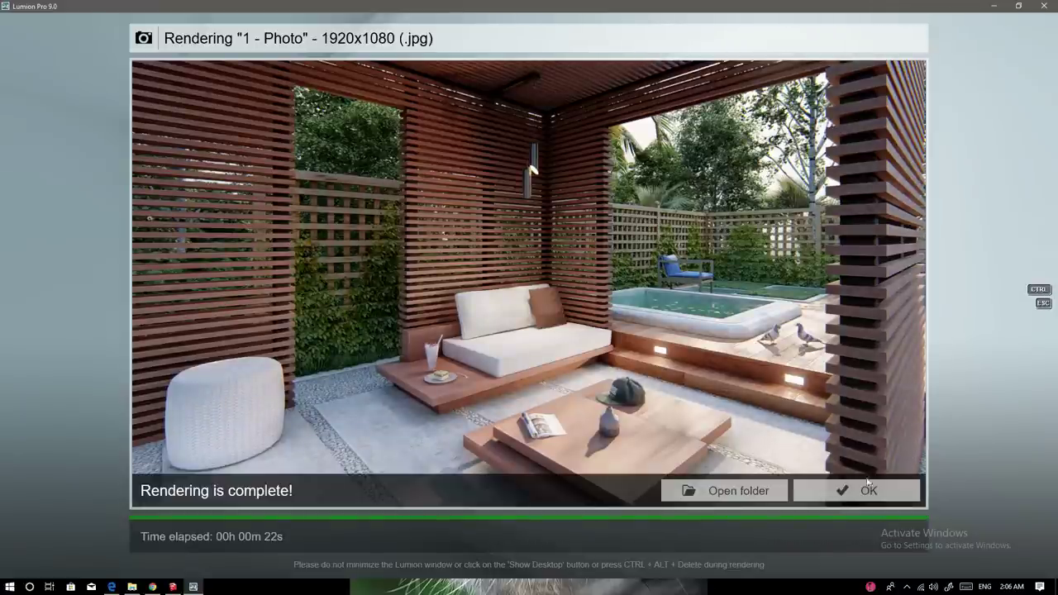
pyautogui.click(868, 491)
# Step: Add the Time Warp effect from Scene and Animation effects to the photo
pyautogui.click(18, 105)
pyautogui.click(363, 100)
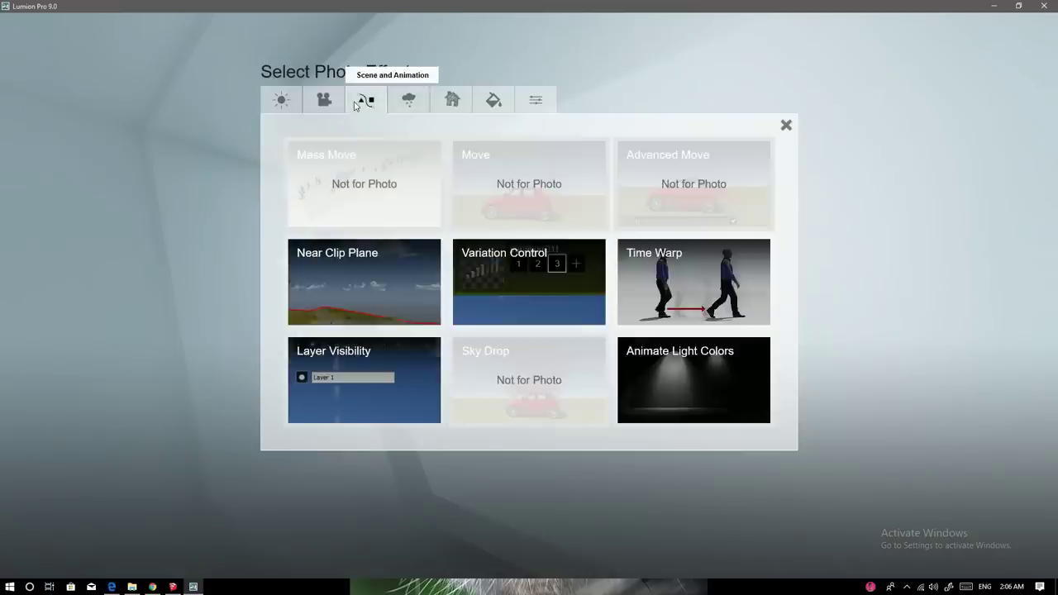
pyautogui.click(678, 259)
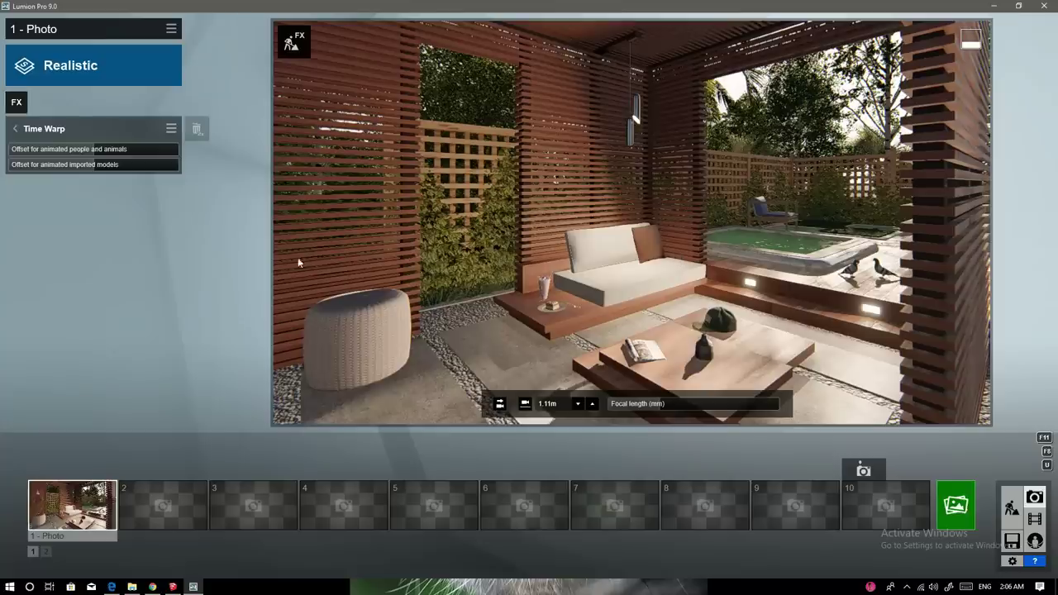
pyautogui.moveTo(93, 149)
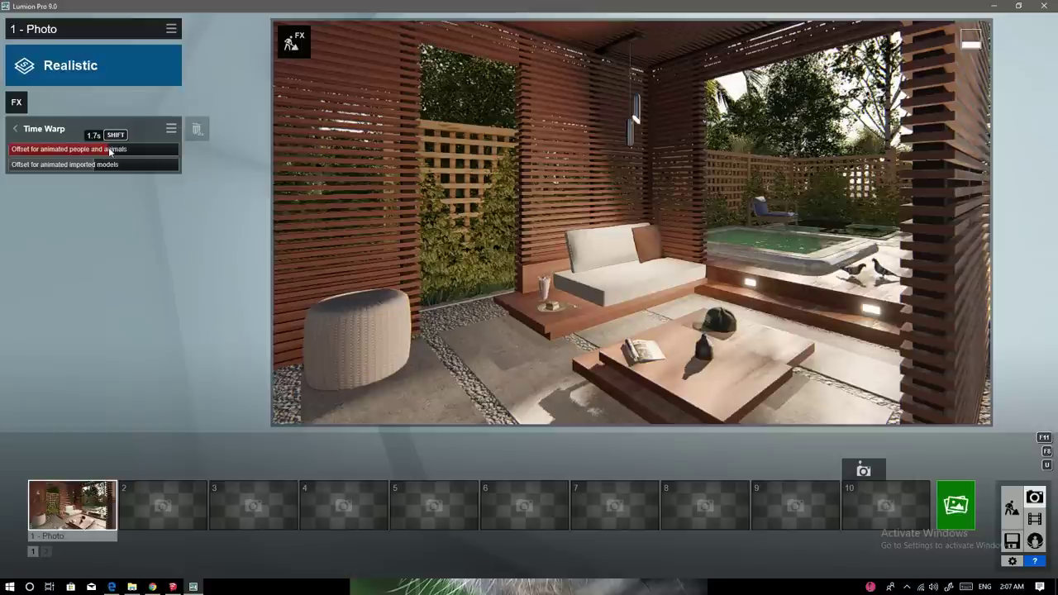
# Step: Render the photo at print size 3840x2160 as a JPG
pyautogui.click(955, 501)
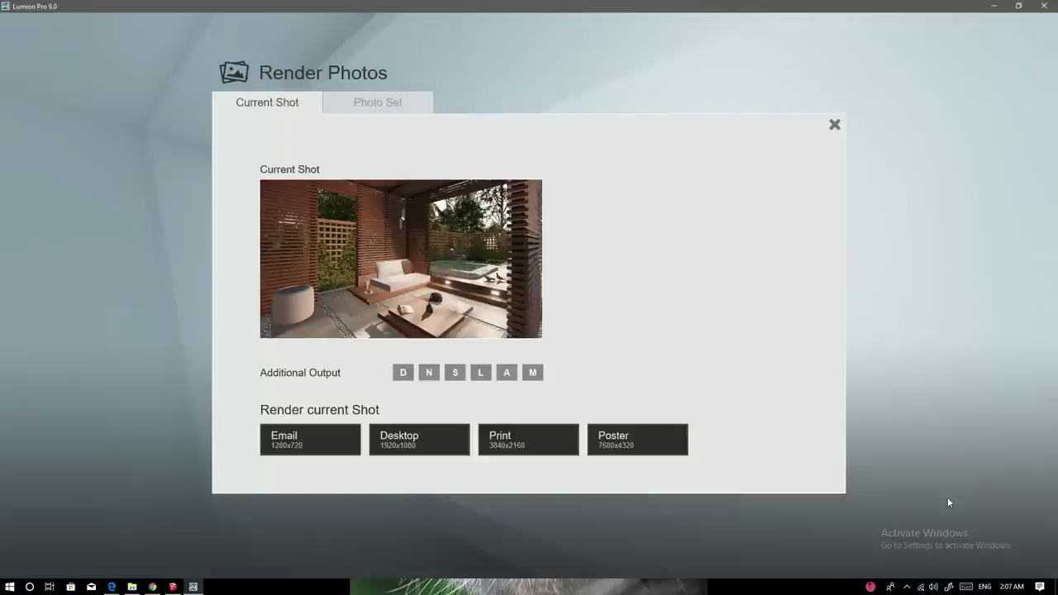
pyautogui.click(511, 440)
pyautogui.write('F')
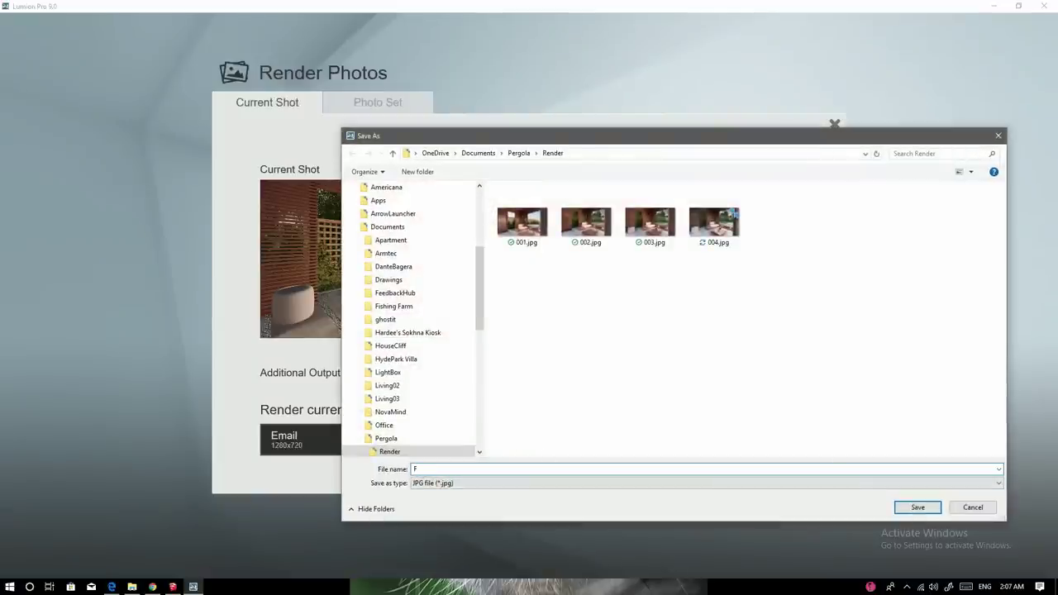
pyautogui.press('Return')
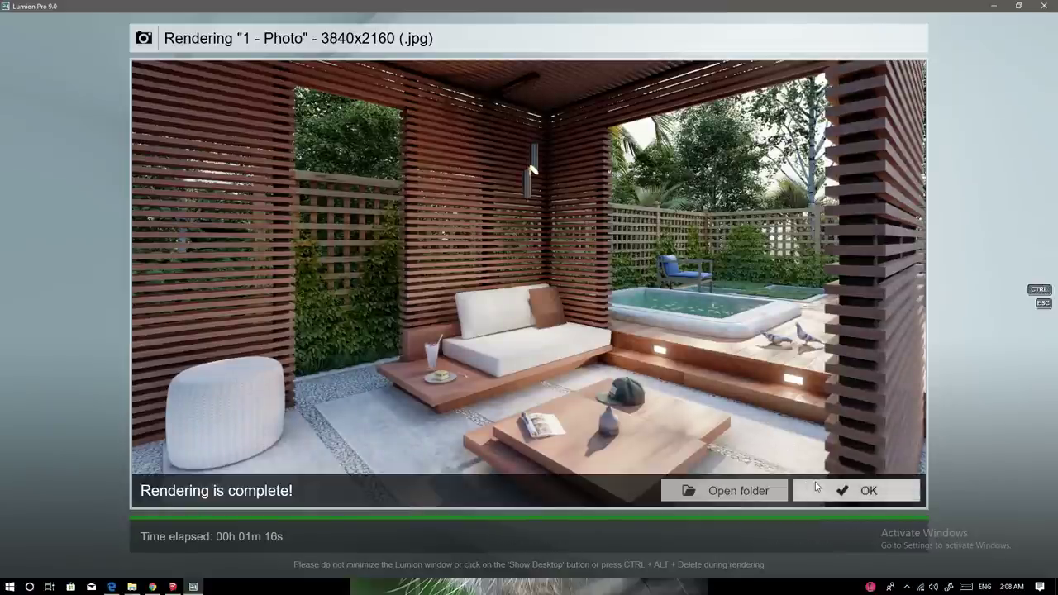
pyautogui.click(864, 492)
# Step: Place a copy of the Japanese Cheesewood 02 bush beside the birch trunk
pyautogui.click(1012, 507)
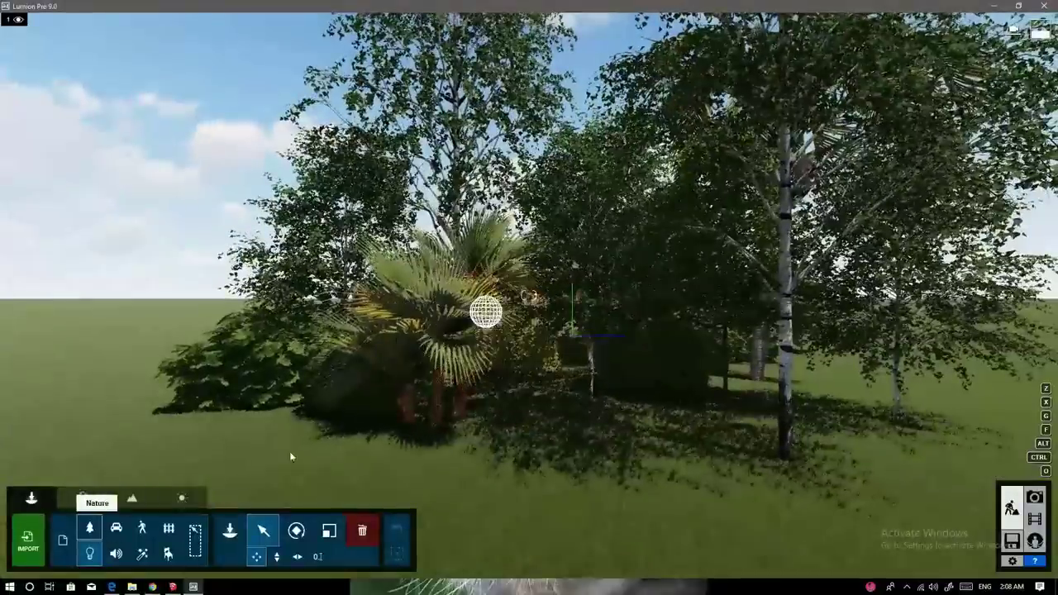
pyautogui.click(90, 528)
pyautogui.click(563, 444)
pyautogui.click(329, 530)
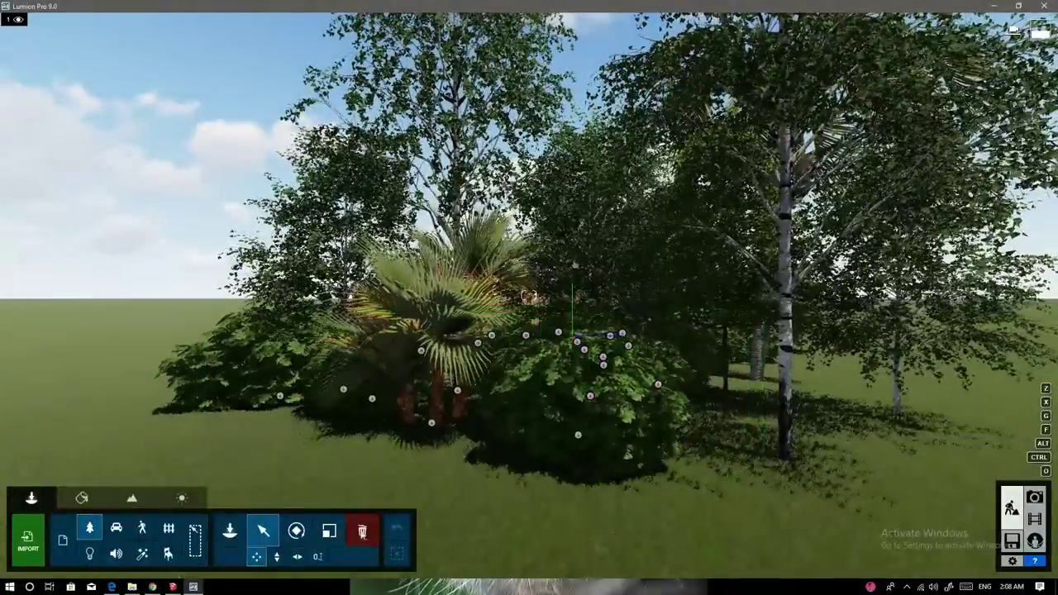
pyautogui.click(579, 432)
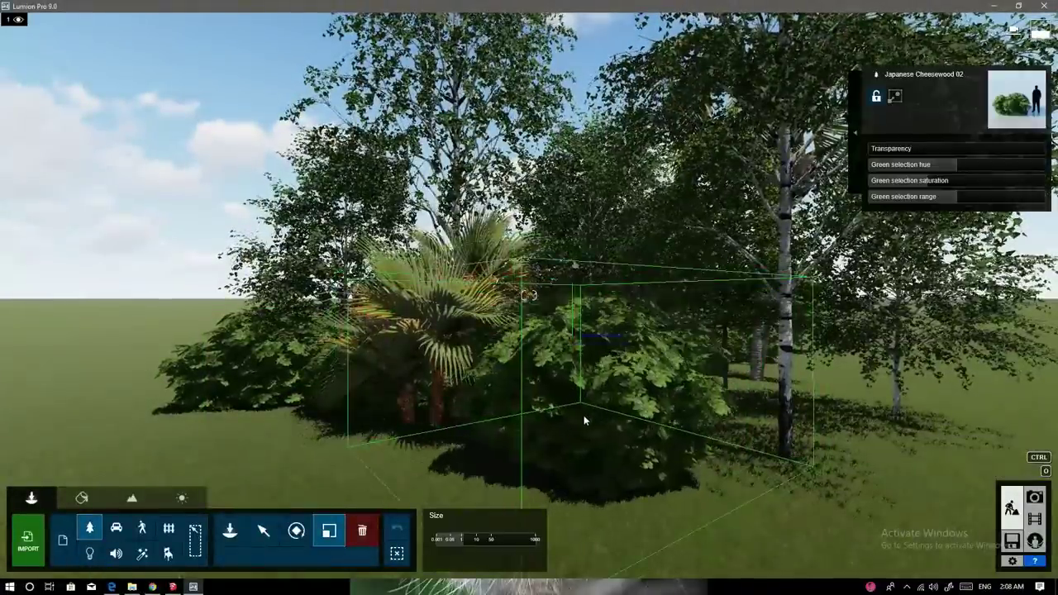
pyautogui.click(264, 530)
pyautogui.keyDown('alt'); pyautogui.moveTo(579, 437); pyautogui.dragTo(897, 514); pyautogui.keyUp('alt')
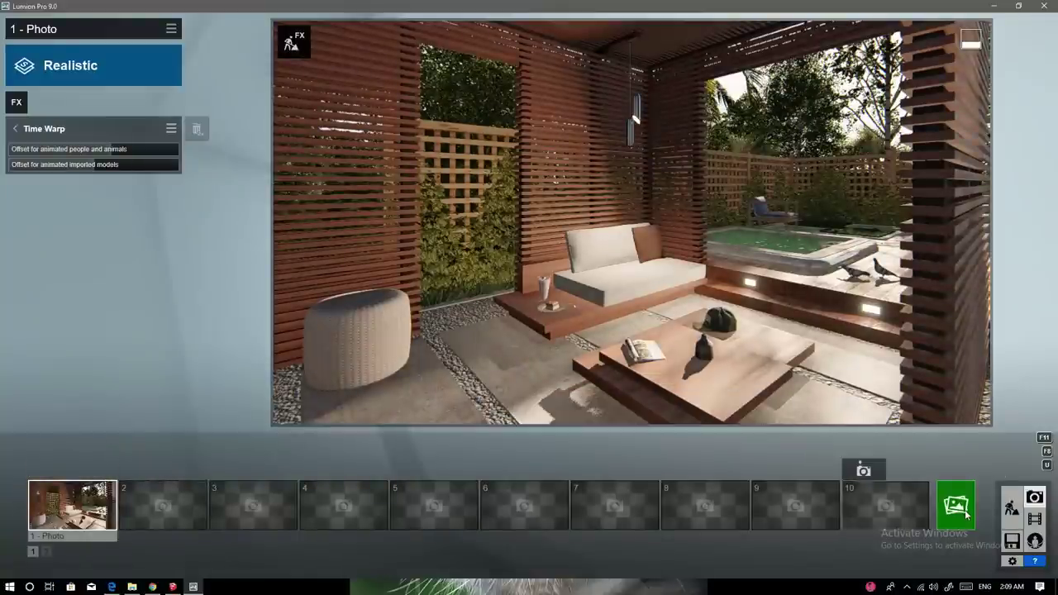
# Step: Re-render the photo at 3840x2160, overwriting Final.jpg
pyautogui.click(956, 504)
pyautogui.click(527, 439)
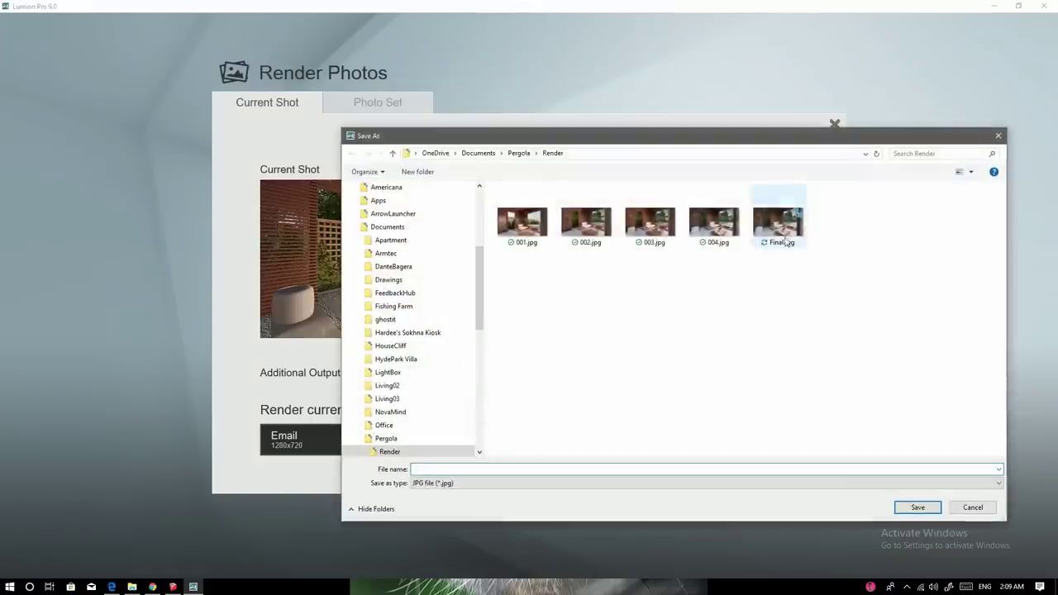
pyautogui.doubleClick(780, 237)
pyautogui.click(604, 333)
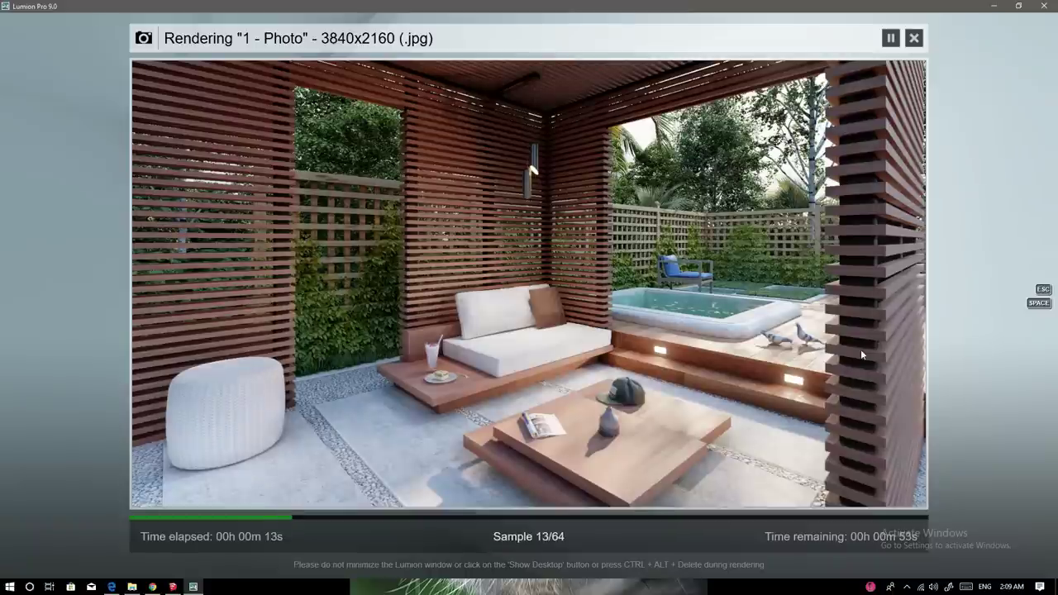
pyautogui.press('Escape')
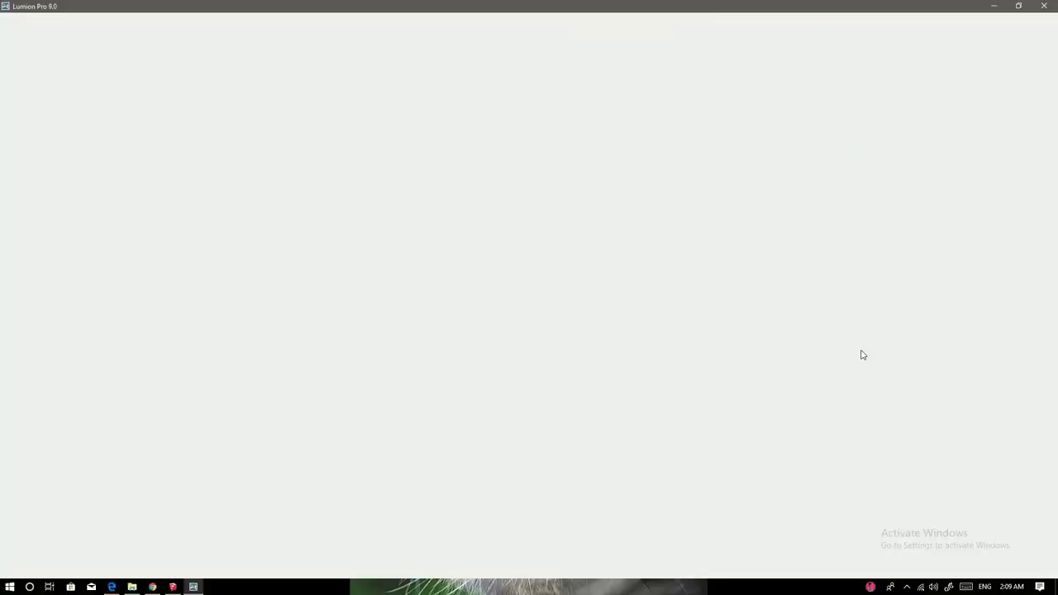